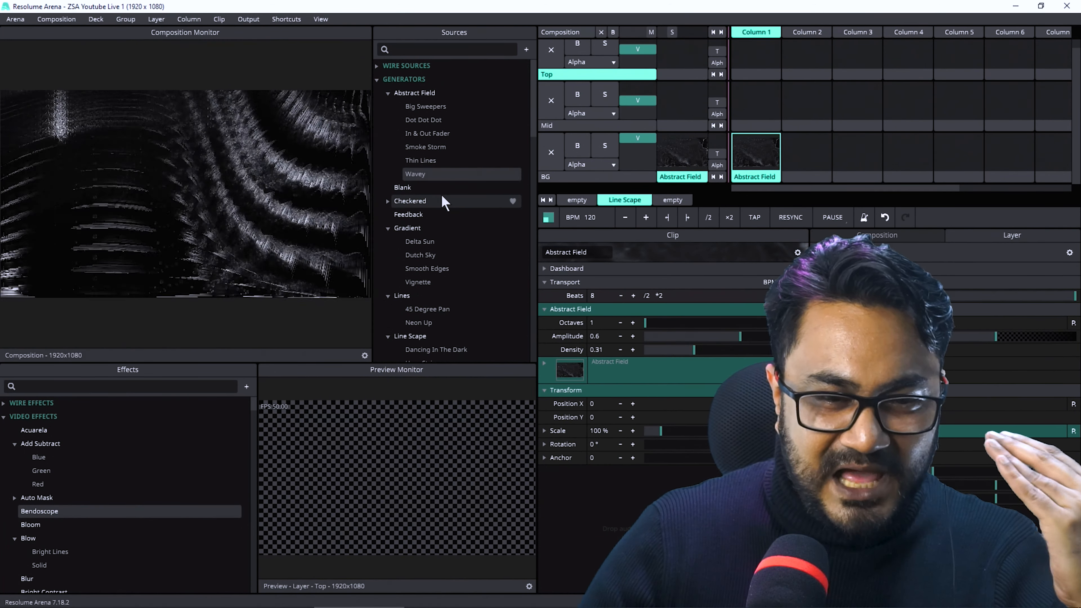
Load the Gradient preset Delta Sun into BG layer column 1 and Dutch Sky into BG column 2, playing each.
scroll(425, 200, "down", 1)
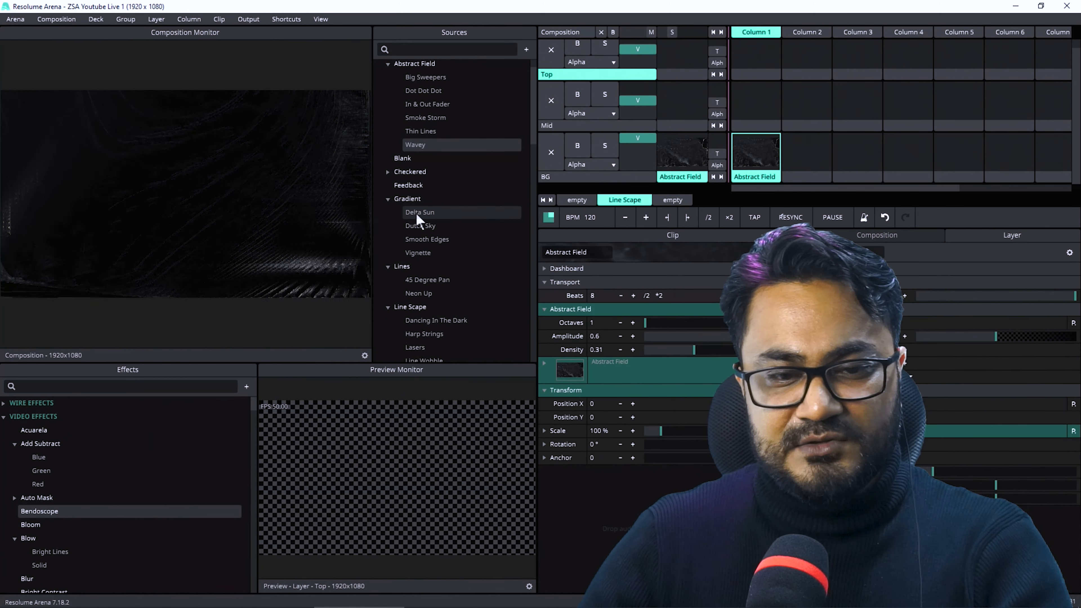
left_click_drag(418, 215, 751, 162)
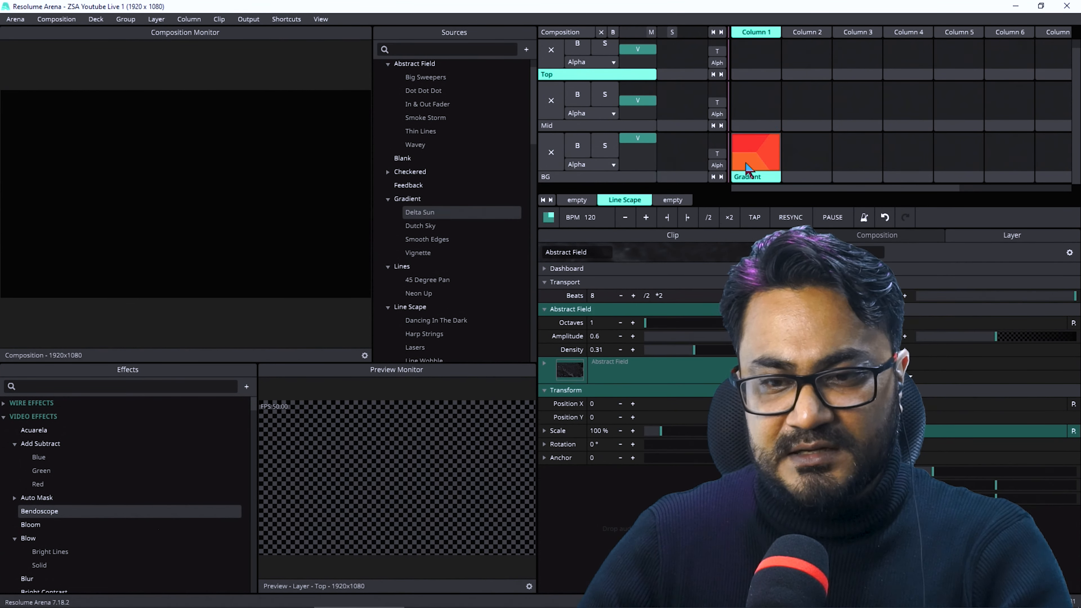
left_click(761, 153)
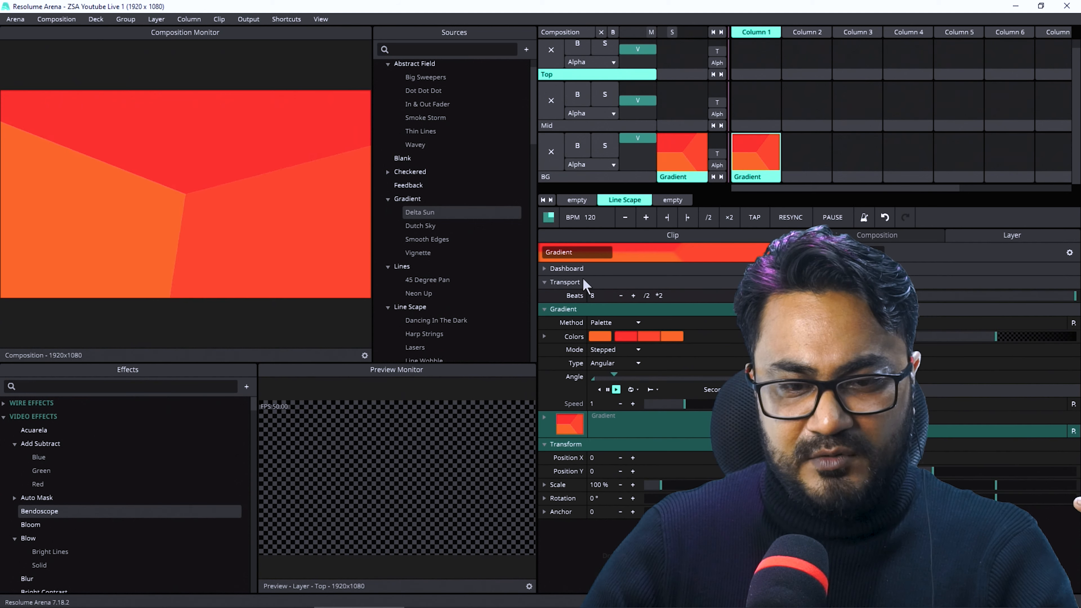
left_click_drag(421, 227, 799, 156)
left_click(799, 156)
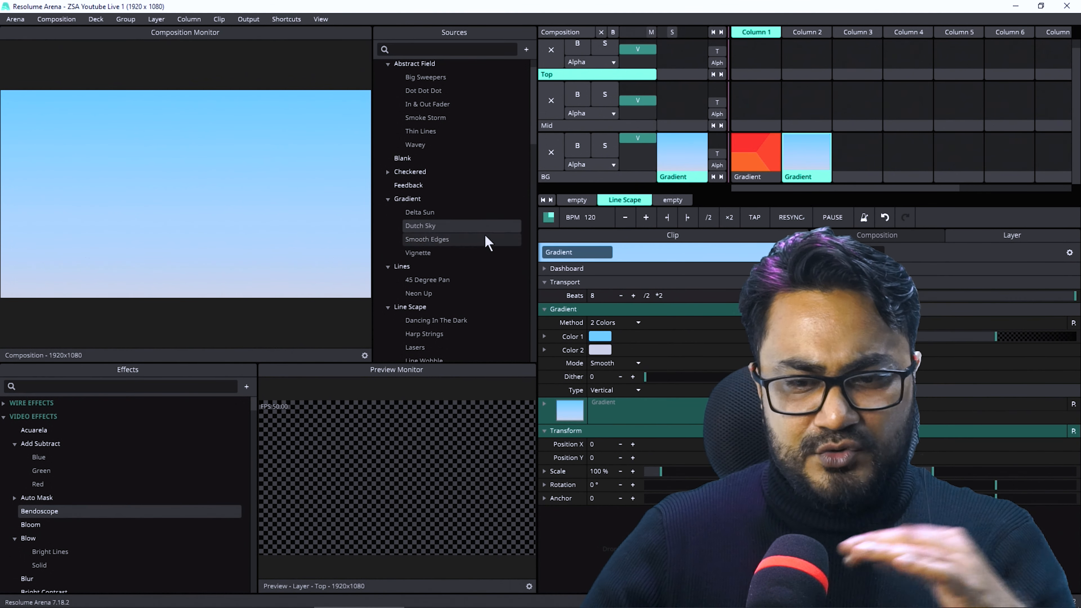
Load the Lines preset 45 Degree Pan into Mid layer column 1, and stop the clip playing on that layer.
scroll(506, 296, "down", 2)
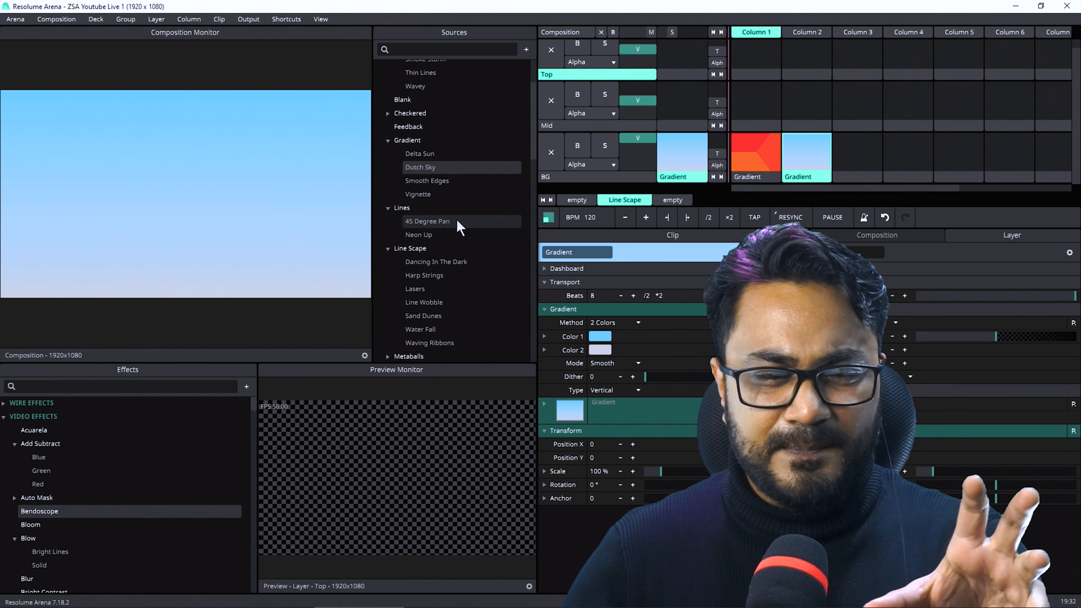
scroll(459, 224, "down", 1)
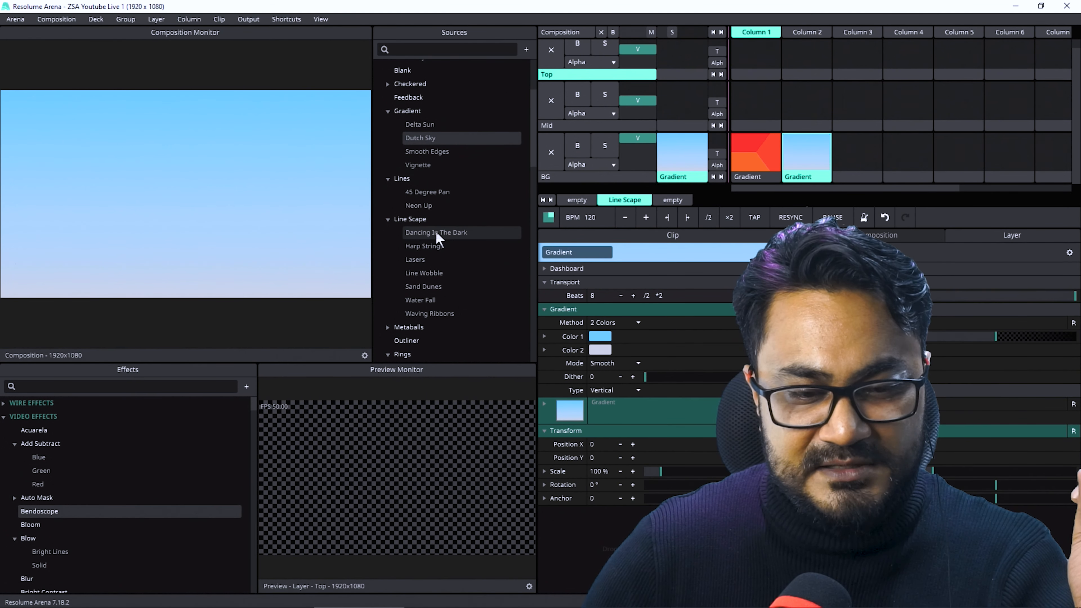
scroll(423, 220, "down", 2)
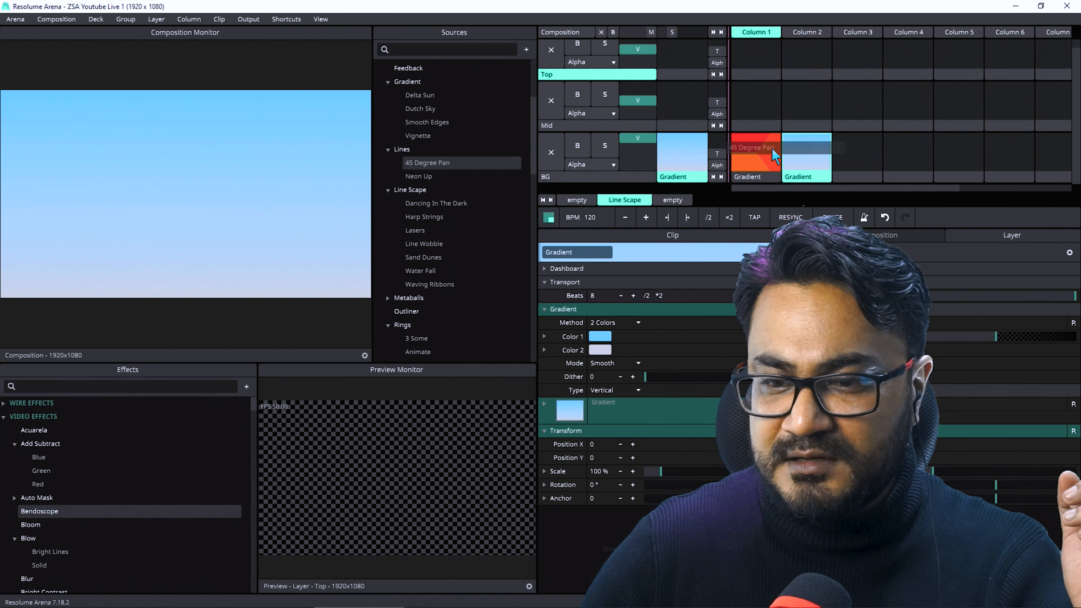
left_click_drag(755, 148, 756, 102)
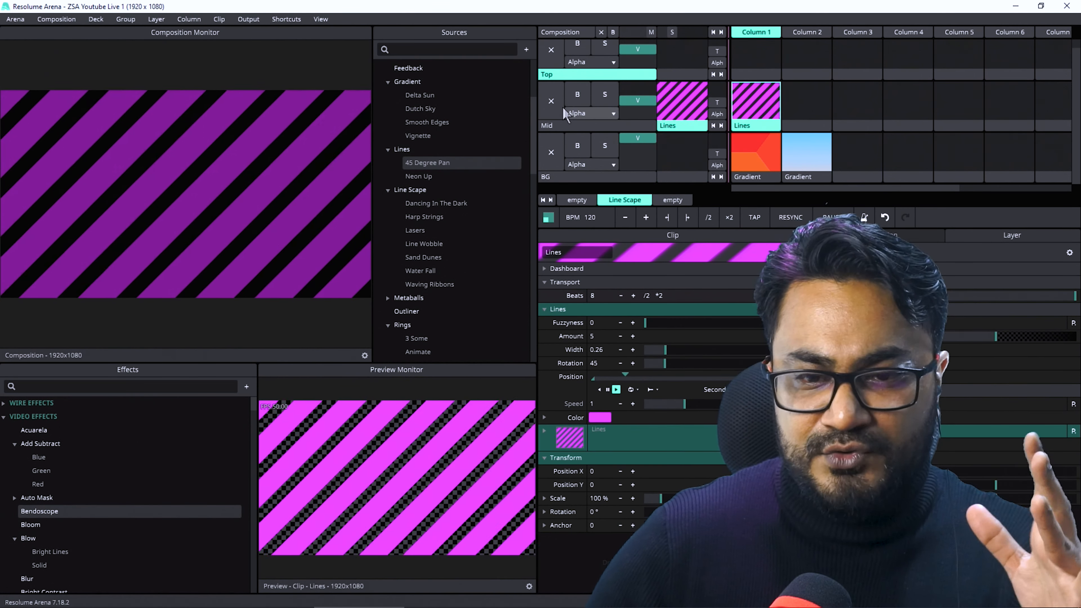
left_click(554, 100)
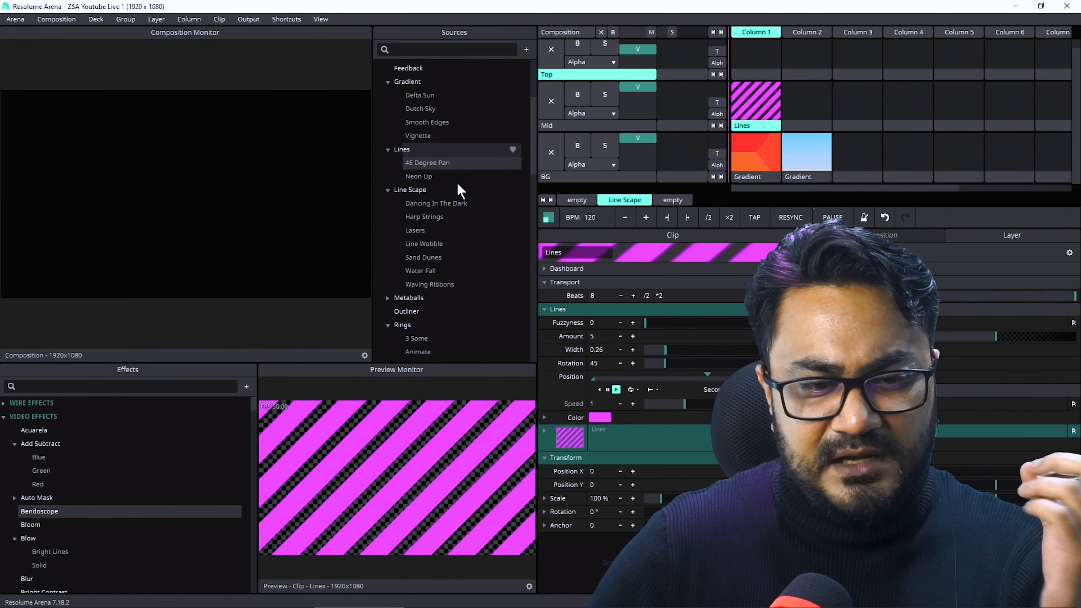
Load the Line Scape preset Dancing In The Dark into Mid layer column 2 and replace it with Waving Ribbons.
left_click_drag(409, 204, 801, 105)
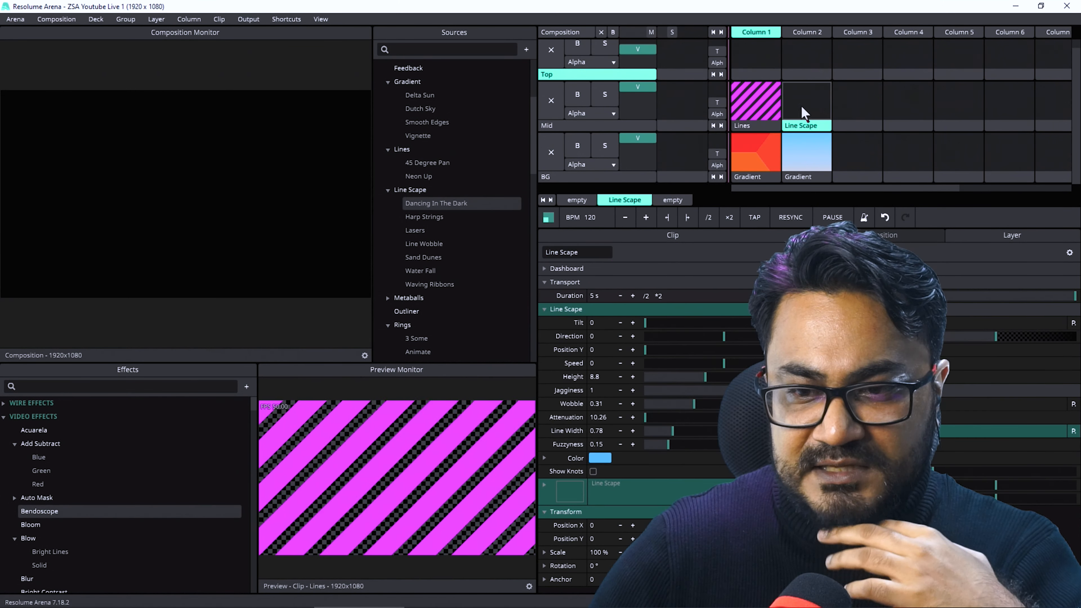
left_click(802, 106)
left_click_drag(414, 284, 596, 220)
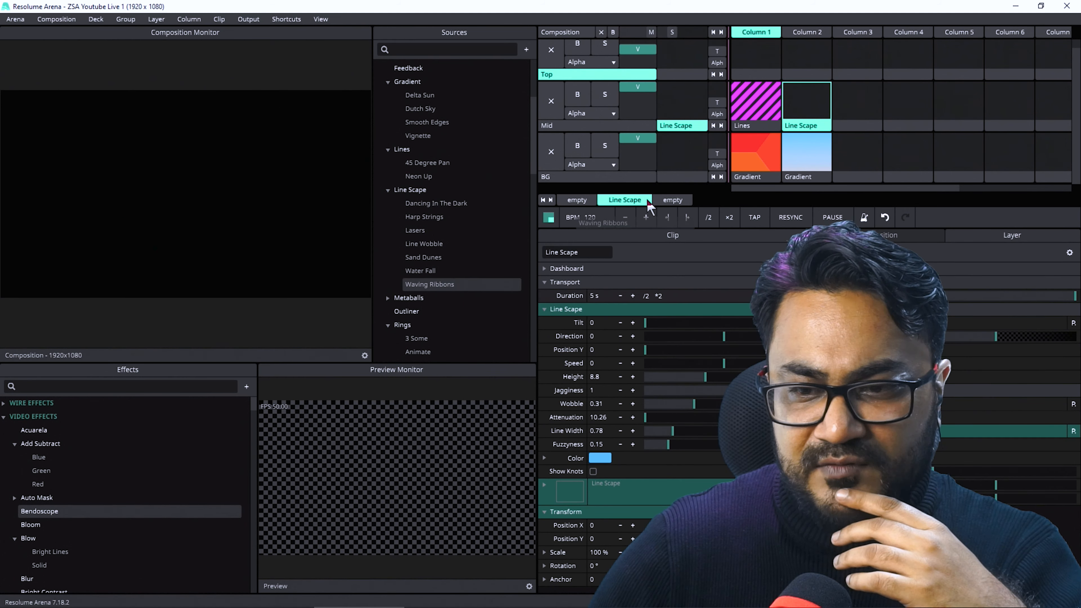
left_click_drag(774, 116, 789, 108)
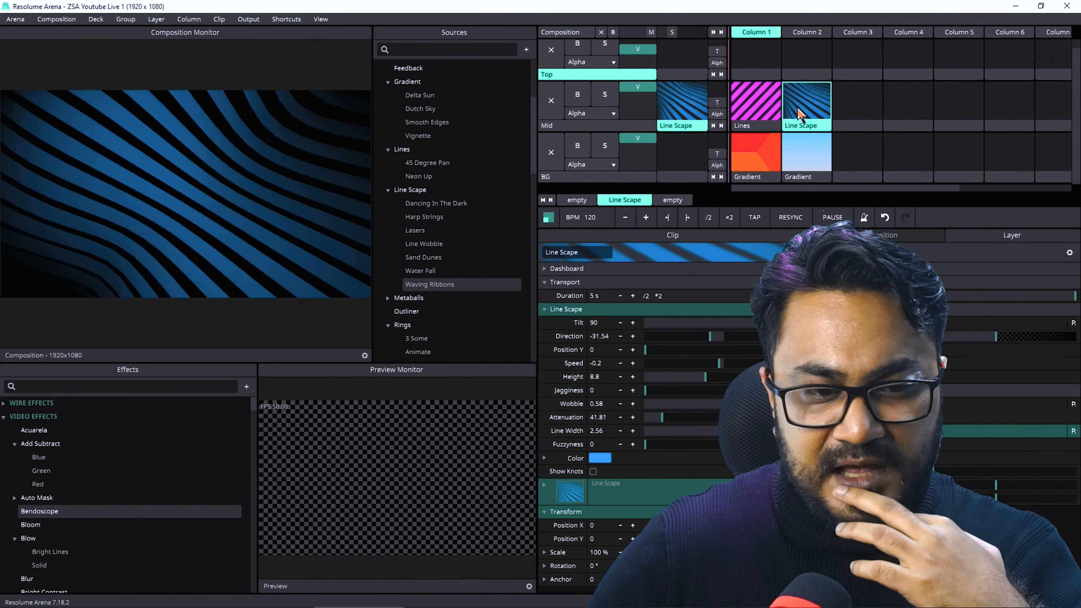
Load the Metaballs preset Virus into column 3 and replace it with Red cells.
scroll(419, 266, "down", 3)
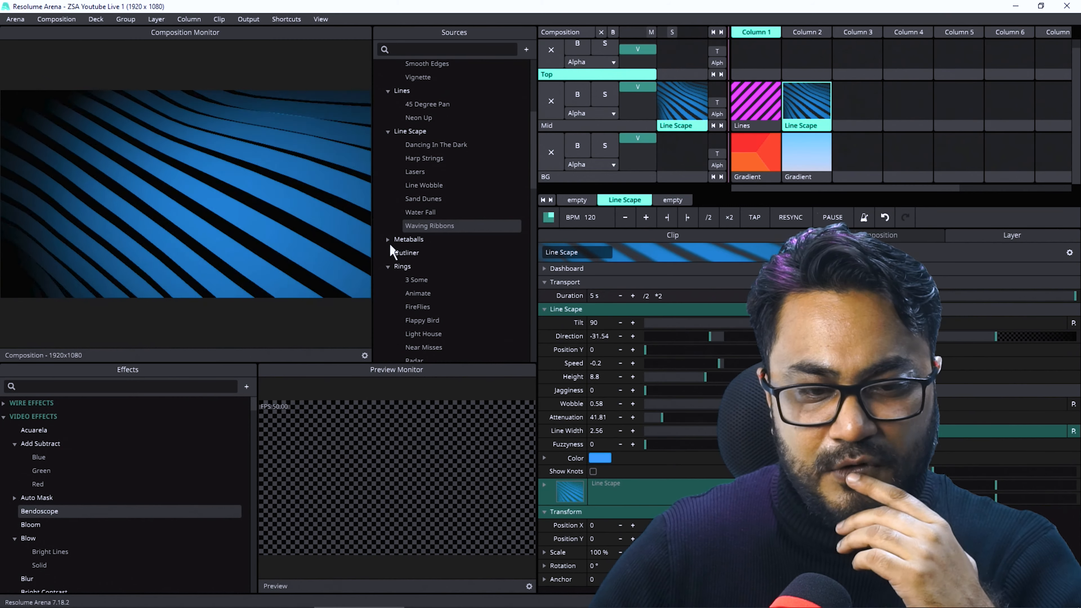
left_click(389, 240)
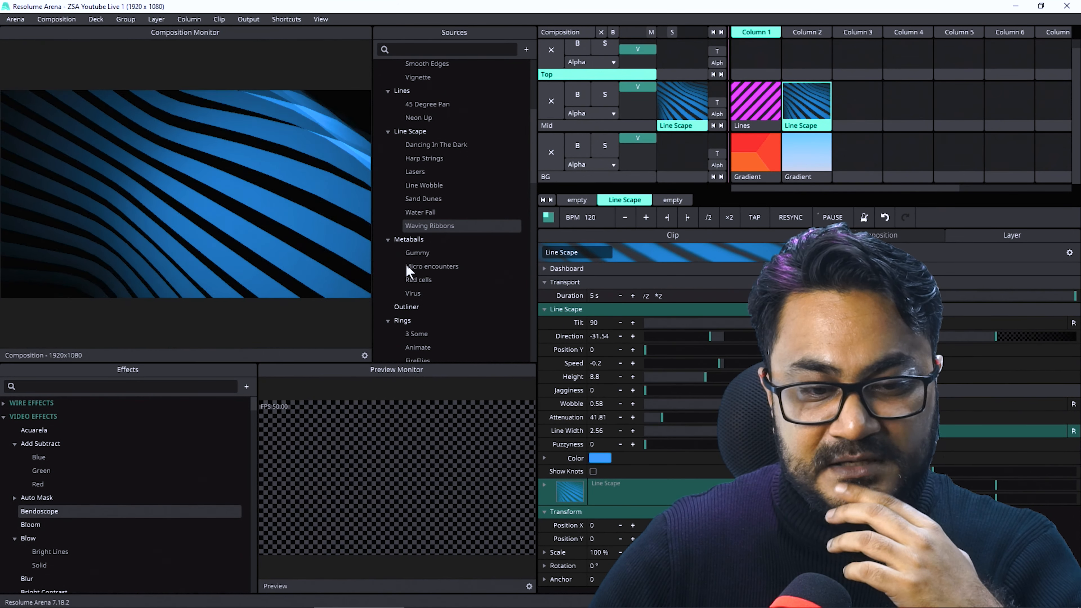
left_click_drag(417, 298, 860, 114)
left_click(849, 125)
left_click_drag(419, 279, 855, 104)
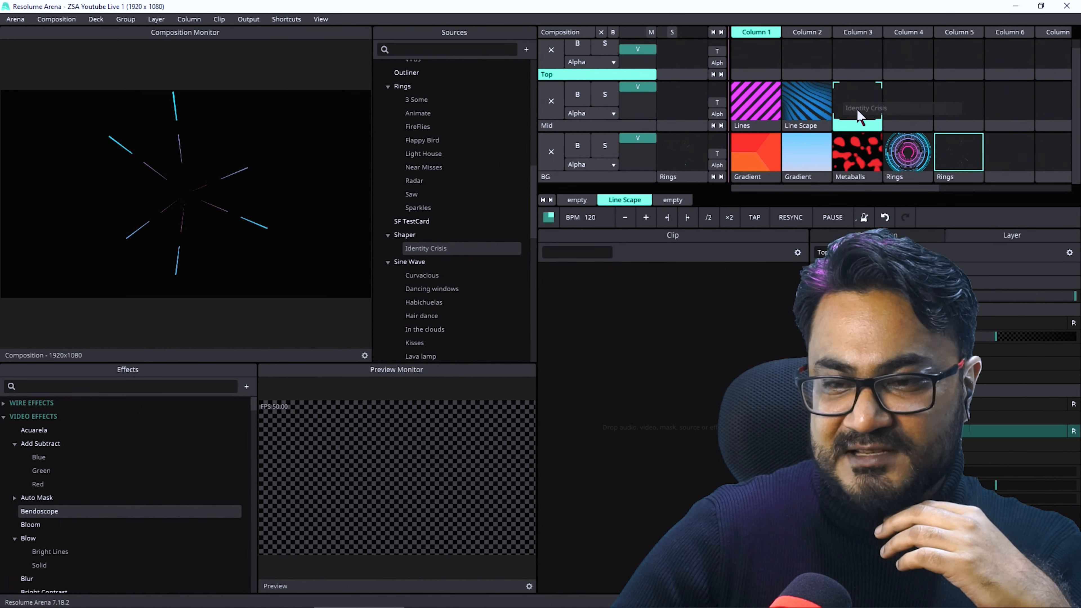
Load the Shaper preset Identity Crisis into Mid layer column 3 and move the clip to Top layer column 1.
left_click_drag(858, 116, 860, 117)
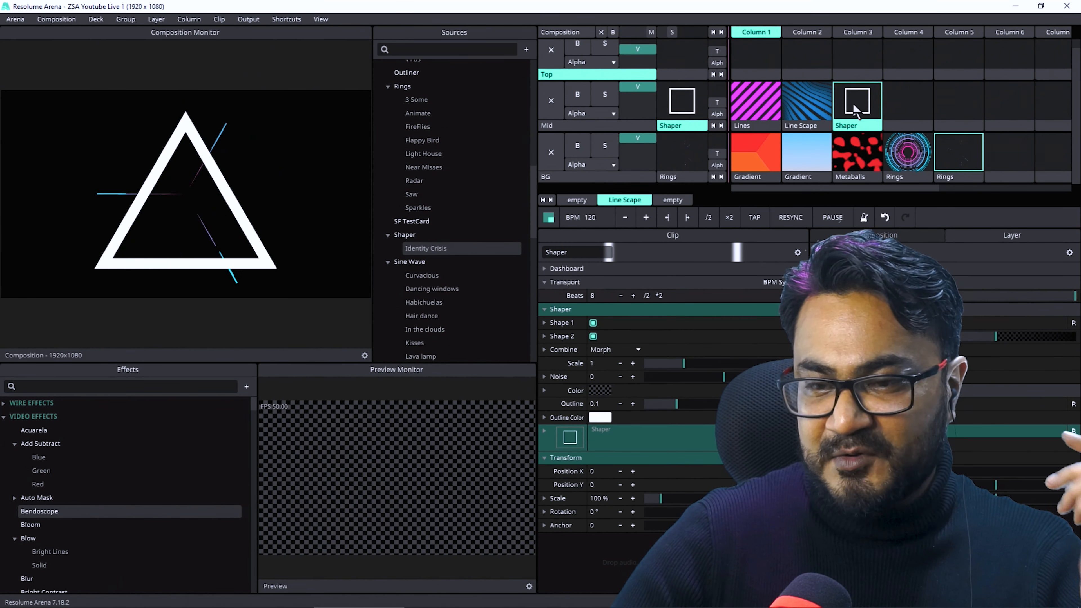
left_click_drag(861, 130, 738, 70)
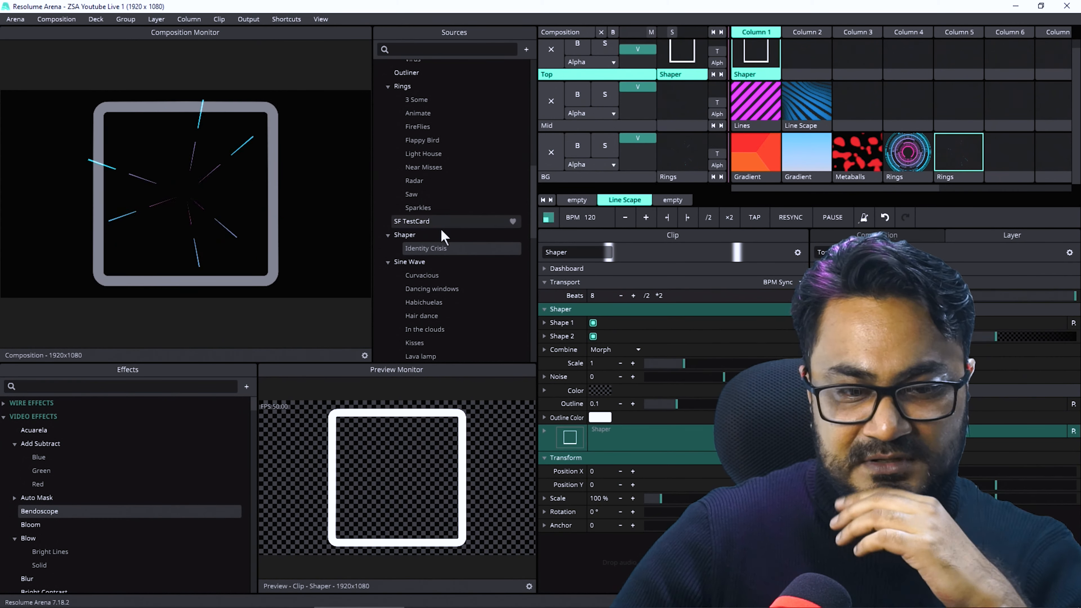
Load the Sine Wave presets Curvacious, Kisses and Waterflow into Mid layer columns 3, 4 and 5, with Waterflow replacing River.
scroll(440, 223, "down", 2)
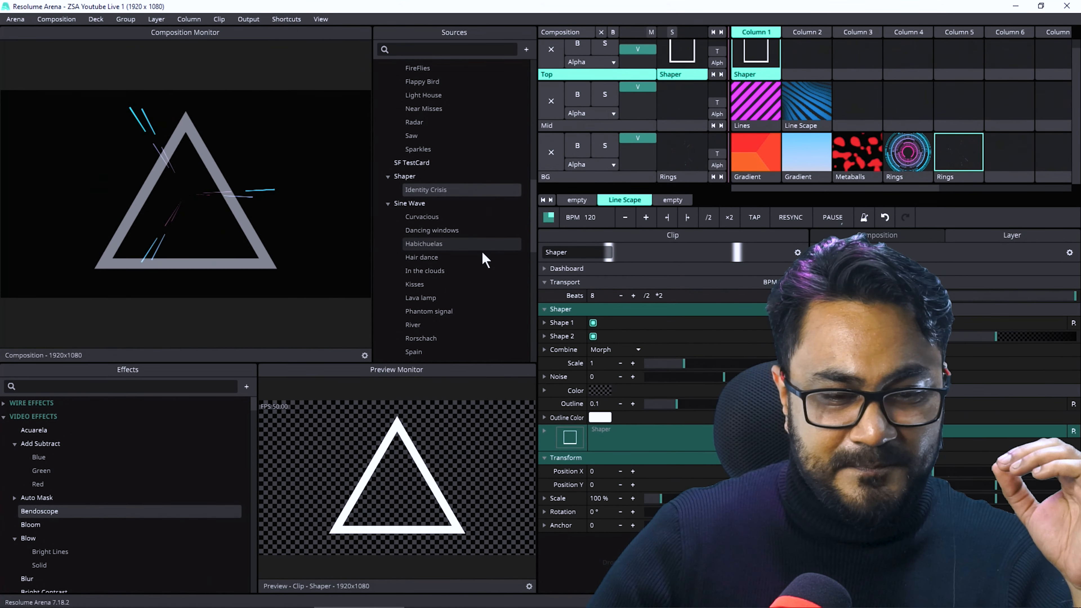
scroll(442, 212, "down", 3)
left_click_drag(427, 159, 748, 149)
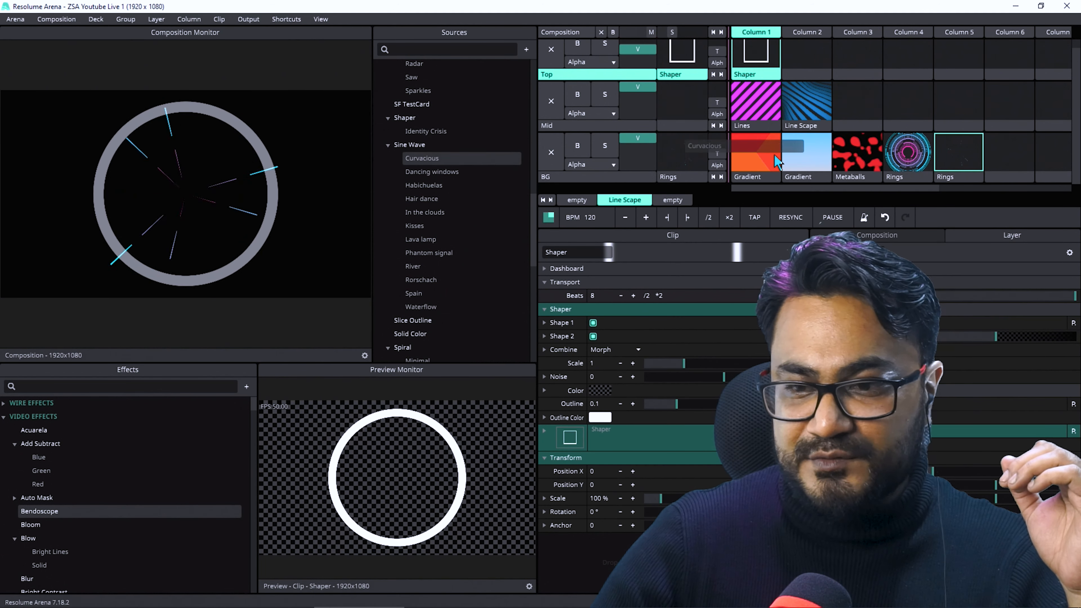
left_click_drag(833, 123, 857, 108)
left_click_drag(416, 227, 907, 107)
left_click_drag(425, 266, 955, 112)
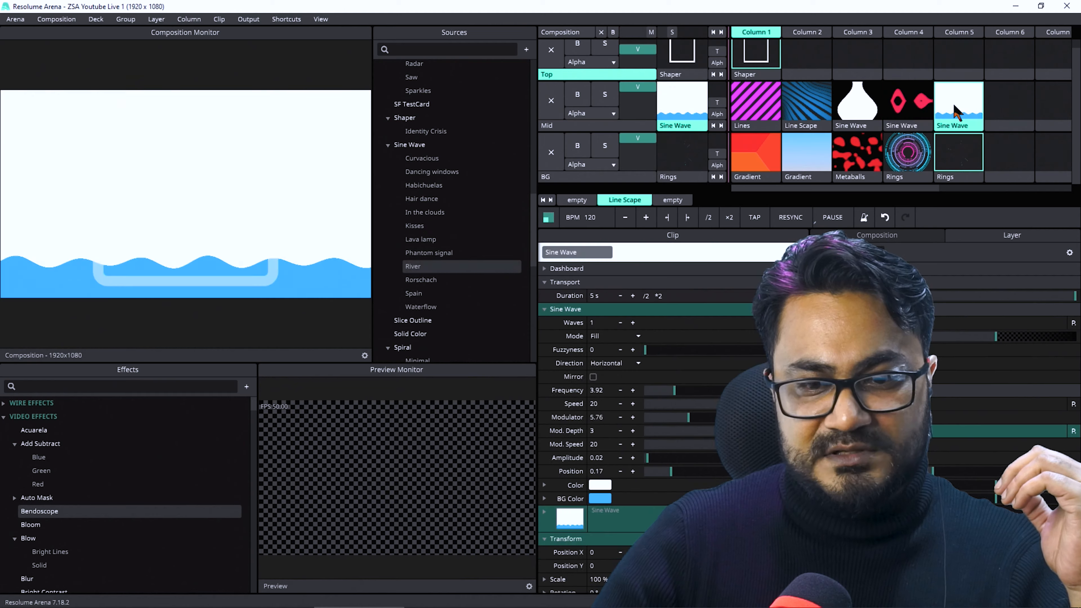
left_click_drag(416, 306, 944, 117)
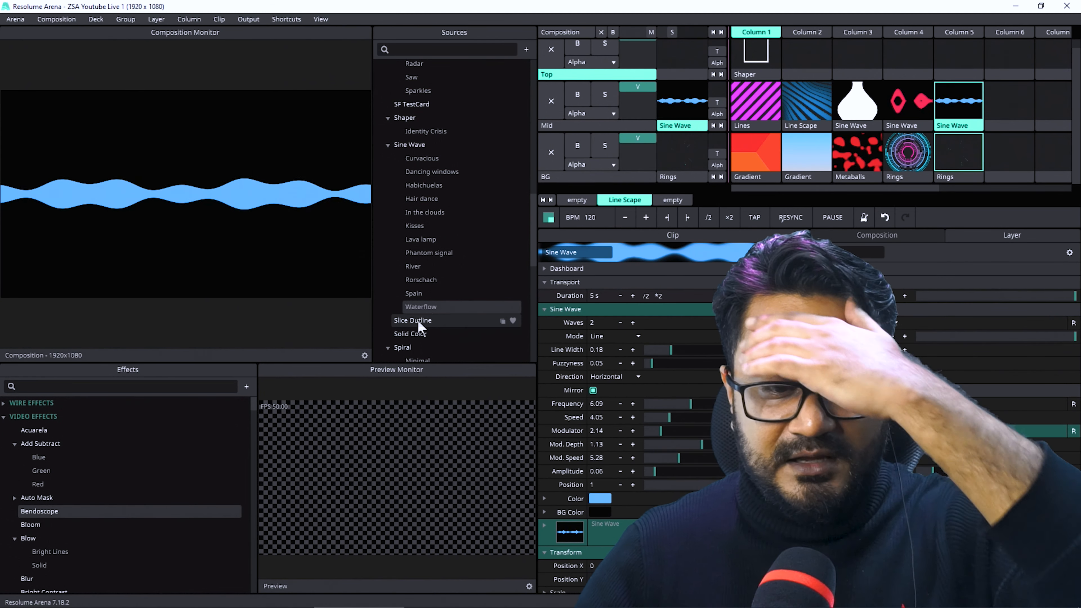
Load Spiral presets into Top layer columns 2 and 3, with Radial emissions in column 2.
scroll(430, 315, "down", 3)
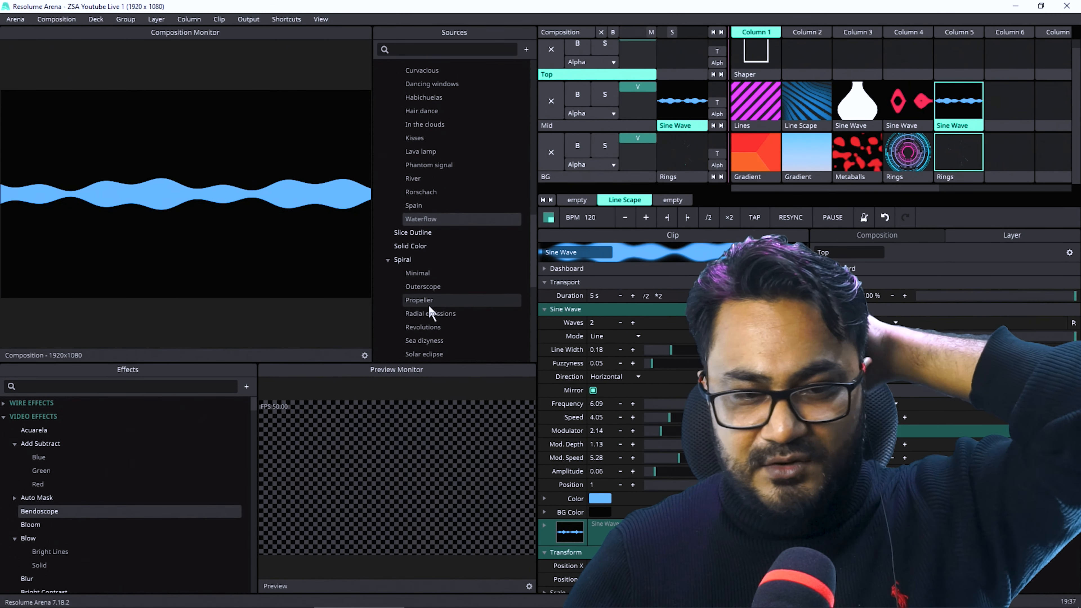
left_click_drag(422, 274, 800, 66)
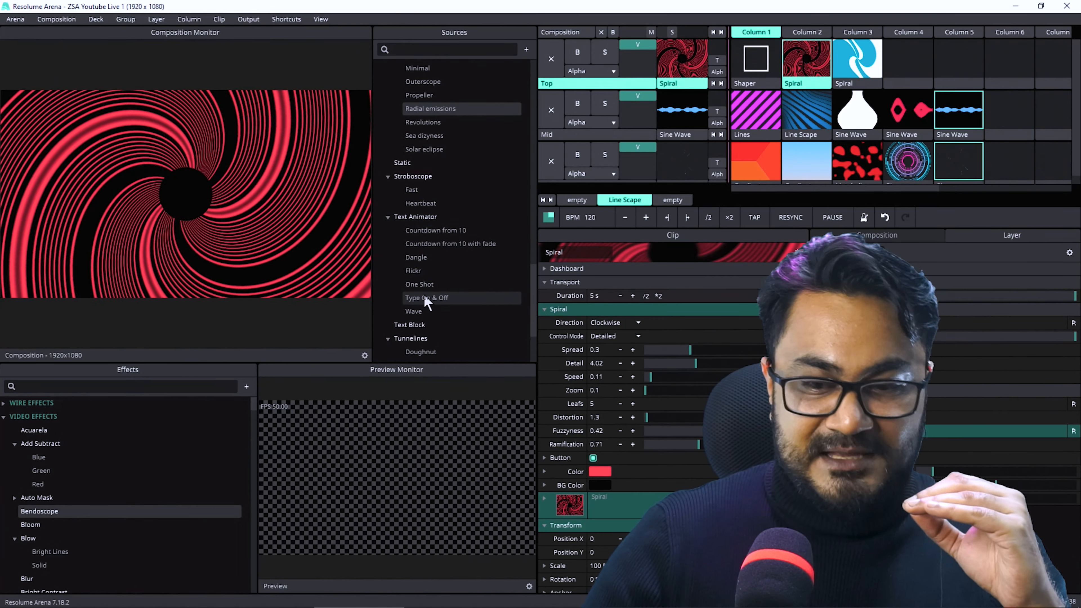
Load Tunnelines presets into the Top layer, using Doughnut in column 4 and Spinnin in column 5.
scroll(437, 280, "down", 1)
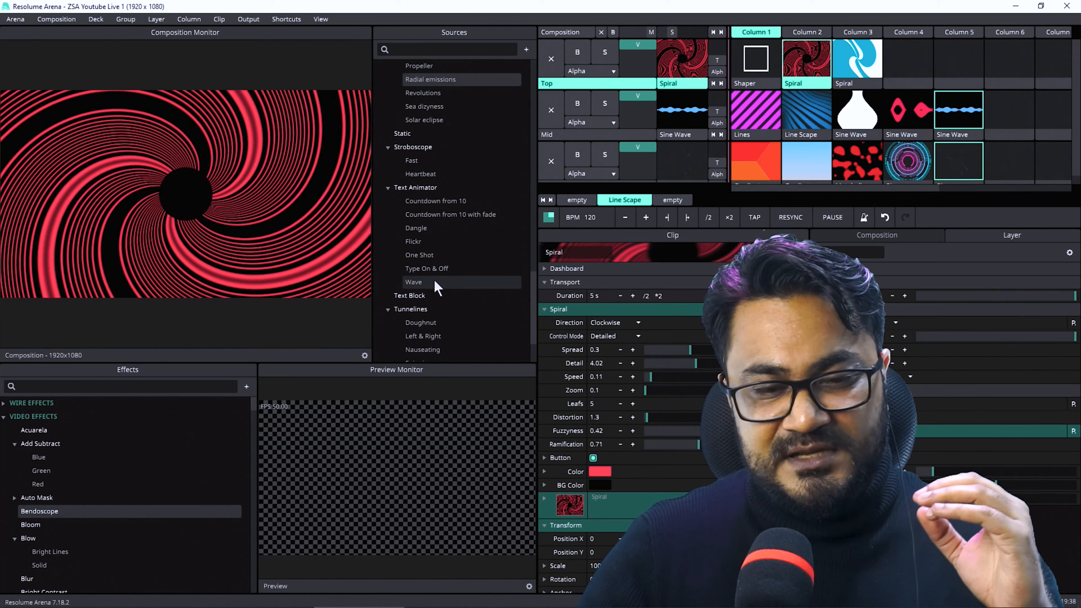
scroll(435, 281, "down", 1)
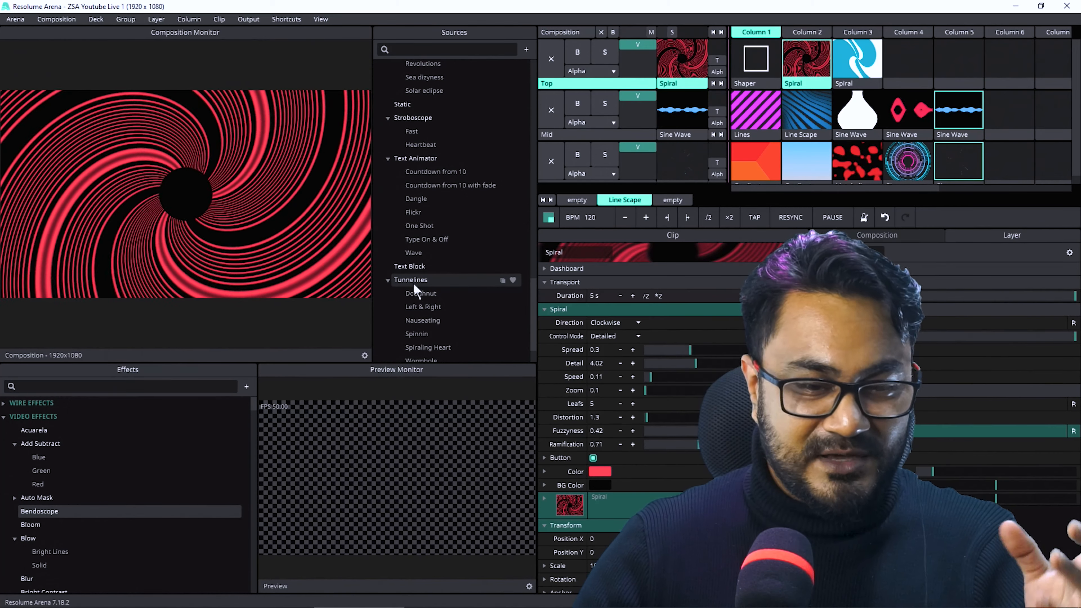
scroll(426, 292, "down", 1)
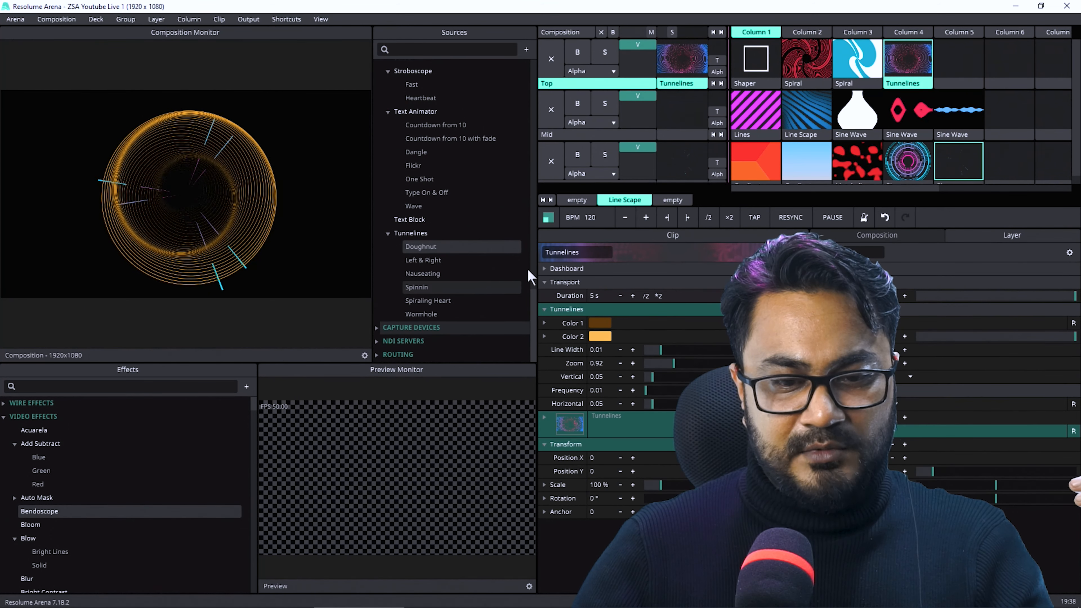
left_click_drag(407, 294, 939, 73)
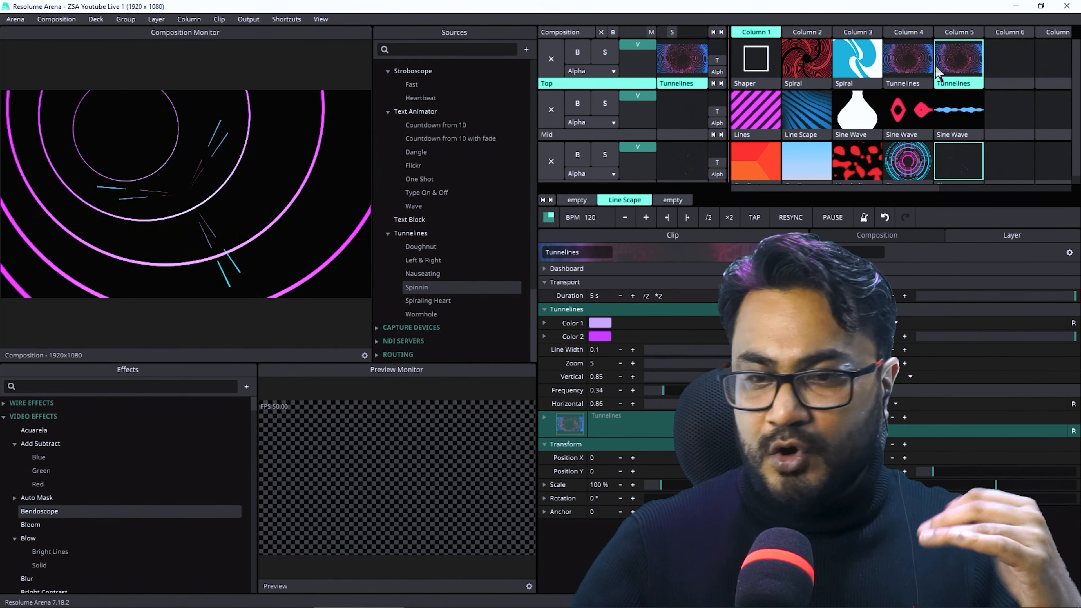
Set the Mid layer to ignore column triggers.
scroll(942, 187, "down", 1)
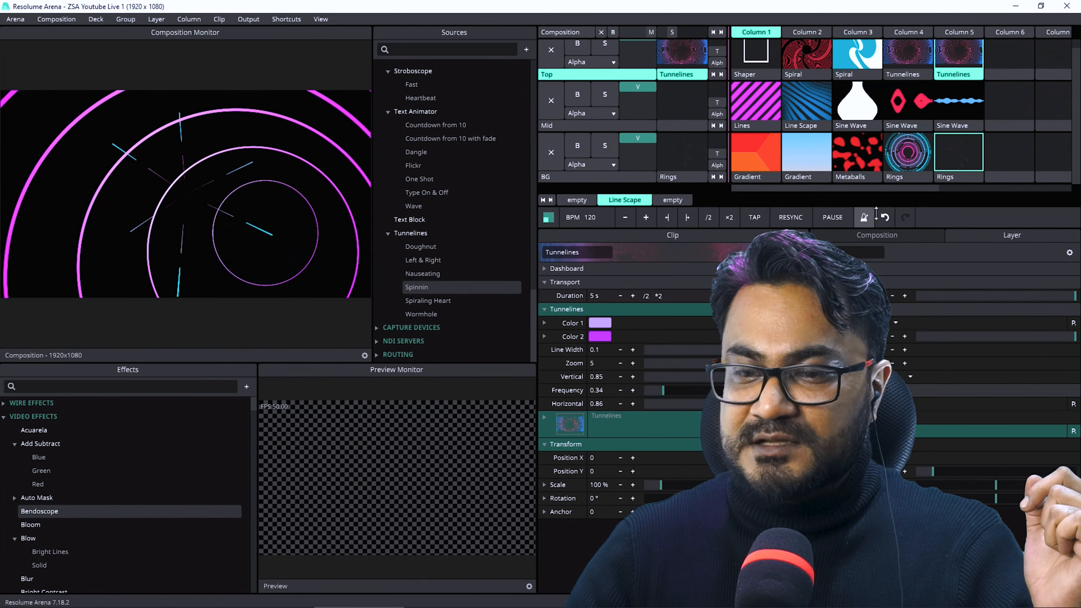
scroll(749, 98, "up", 1)
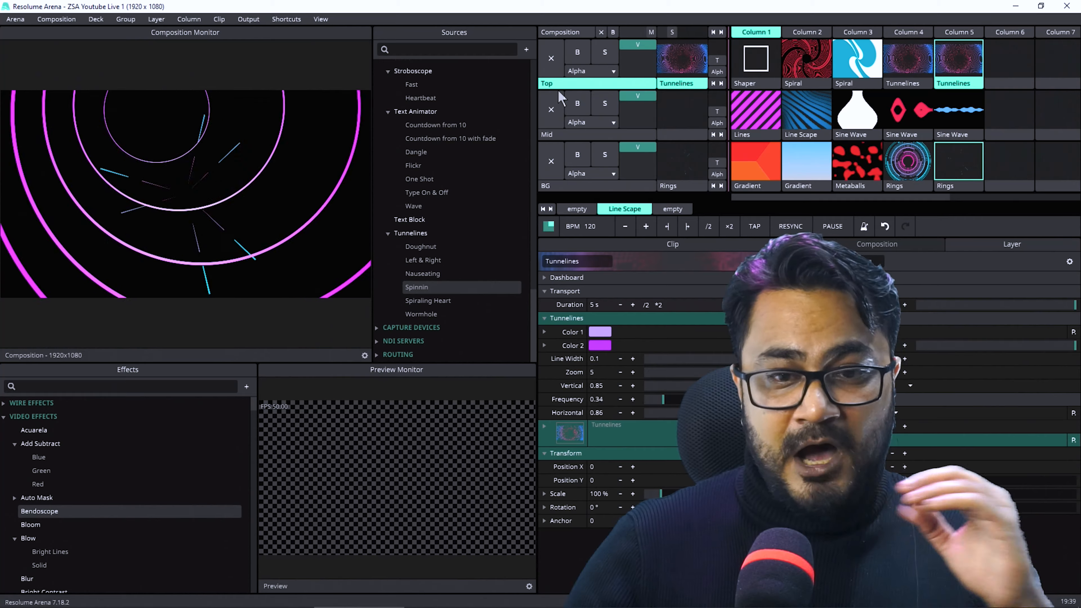
right_click(562, 85)
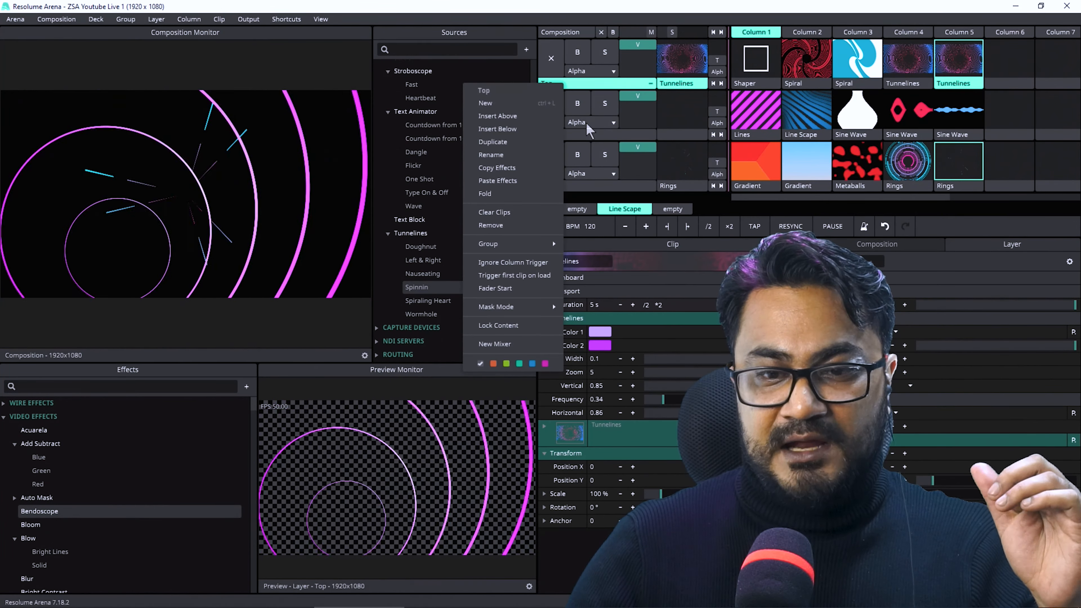
left_click(562, 135)
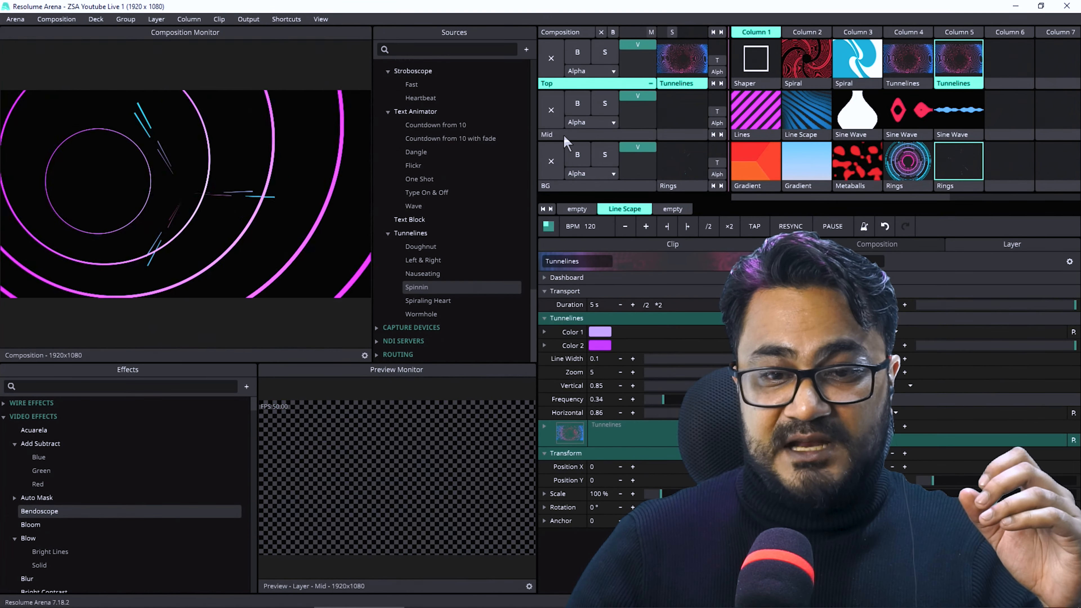
right_click(561, 135)
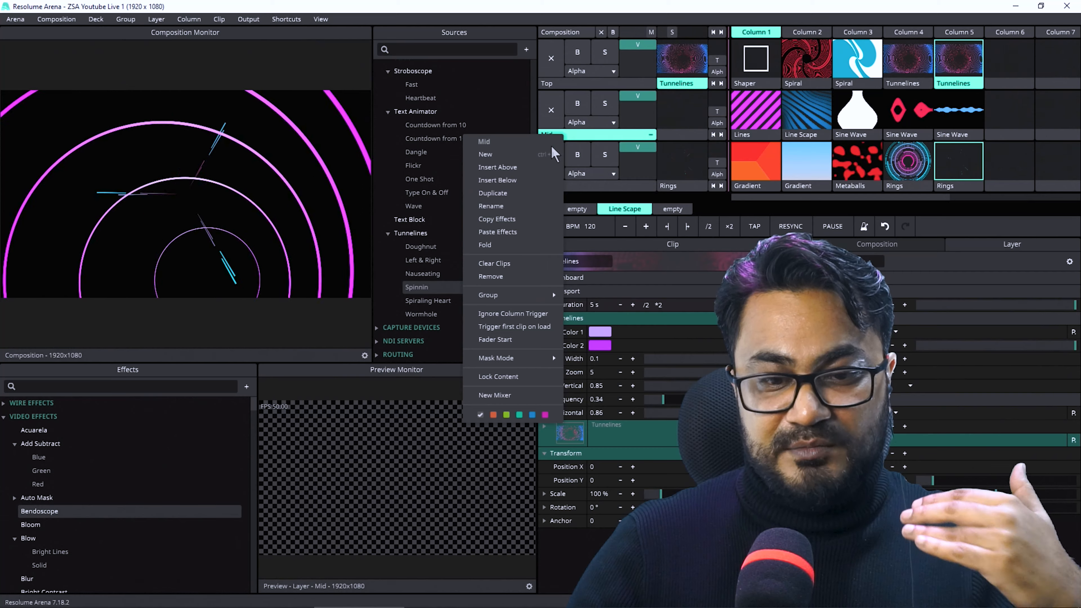
left_click(498, 316)
Insert a new layer above Mid, name it MASK and give it the magenta color label.
right_click(574, 139)
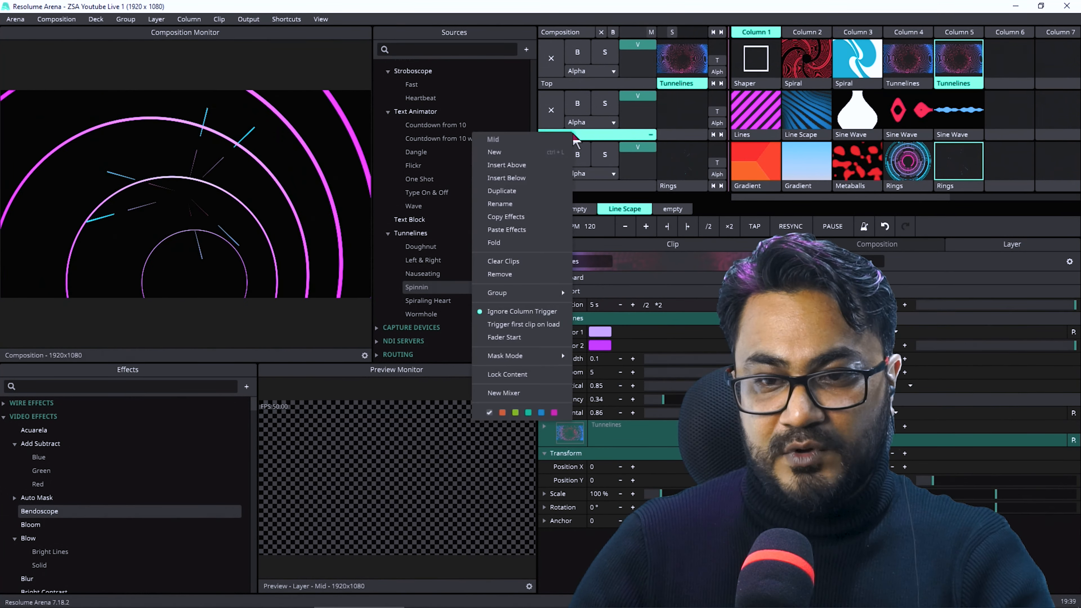
left_click(510, 167)
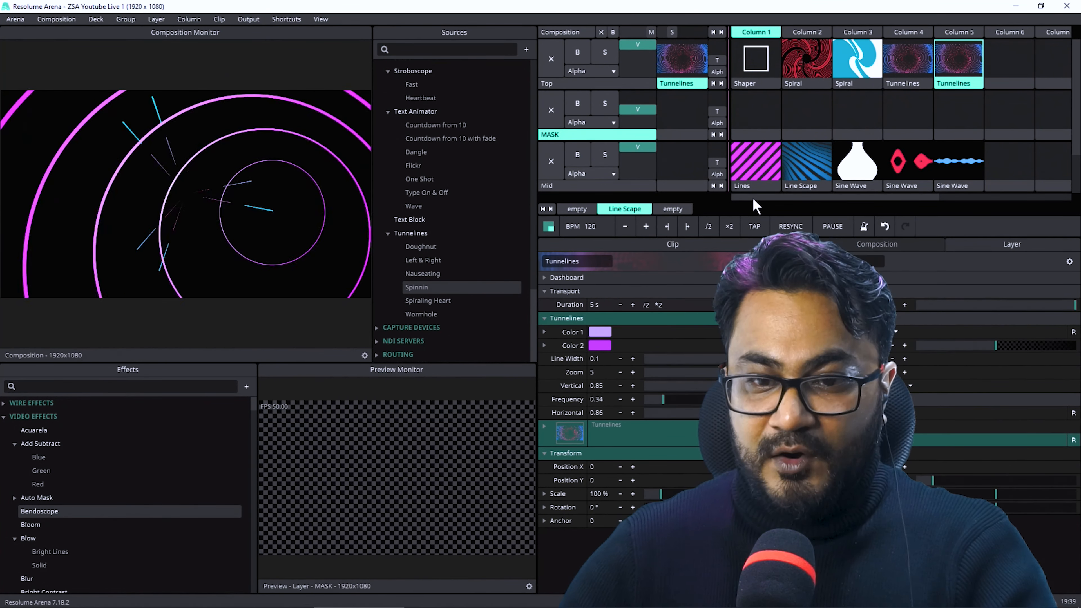
right_click(568, 135)
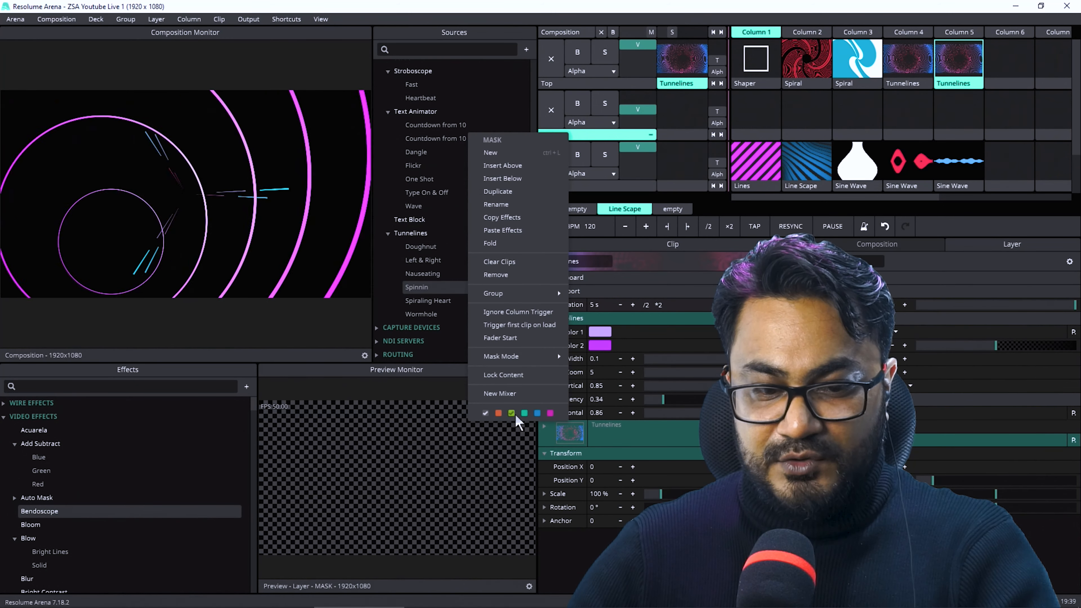
left_click(550, 413)
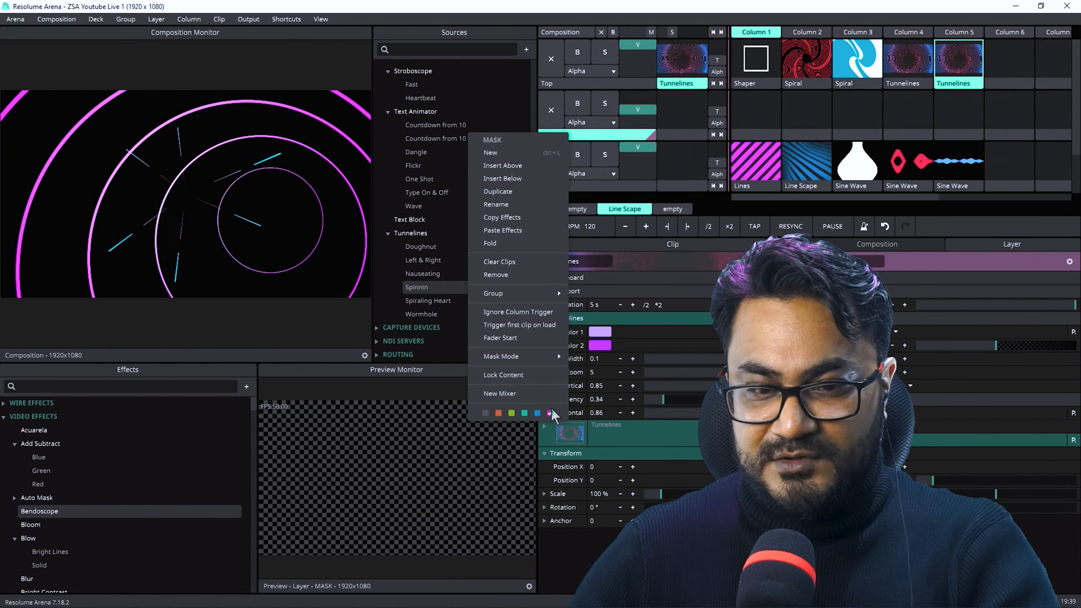
left_click(607, 186)
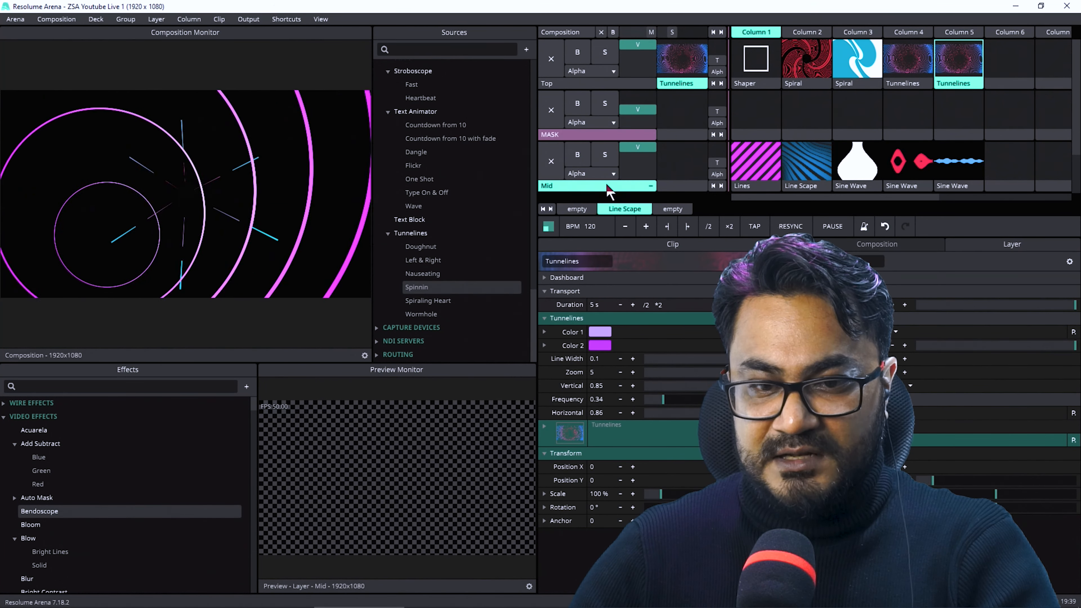
Color-code the Mid and BG layers blue and the Top layer orange-red.
right_click(571, 188)
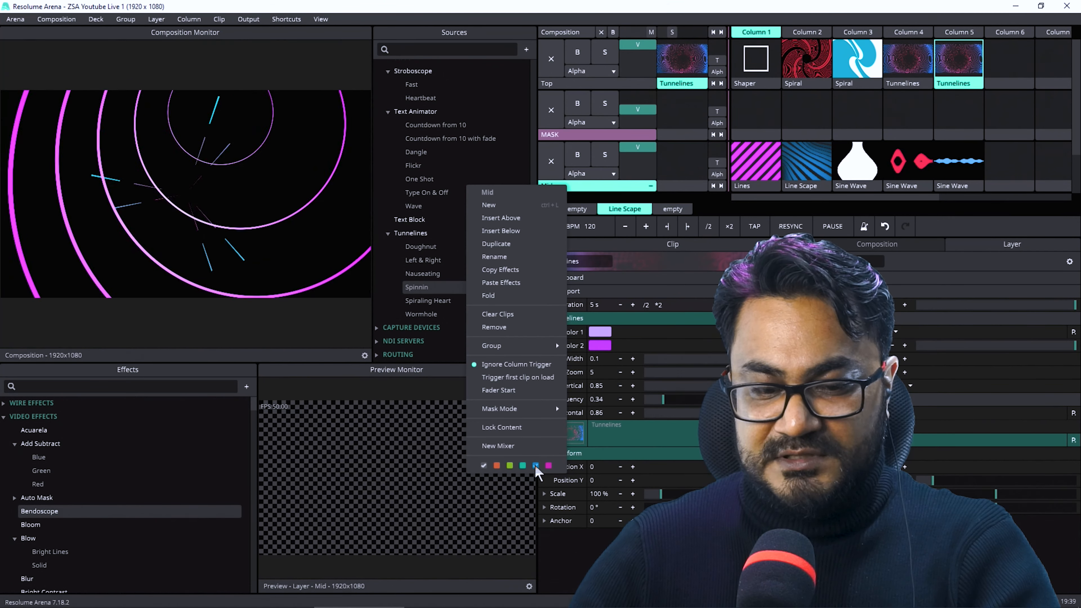
left_click(729, 205)
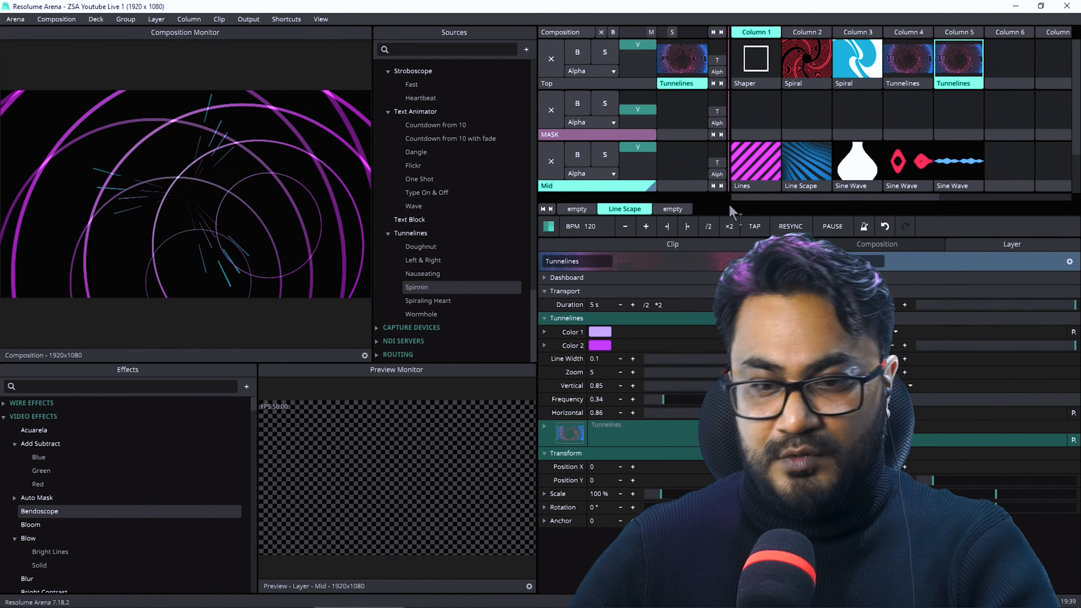
left_click_drag(729, 216, 726, 268)
left_click(570, 230)
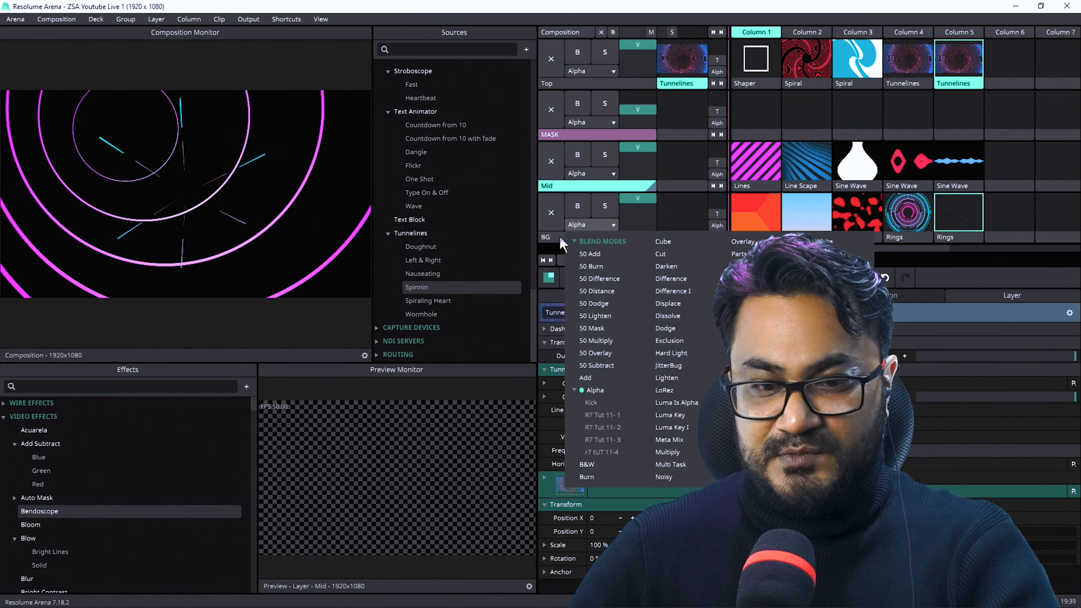
right_click(555, 238)
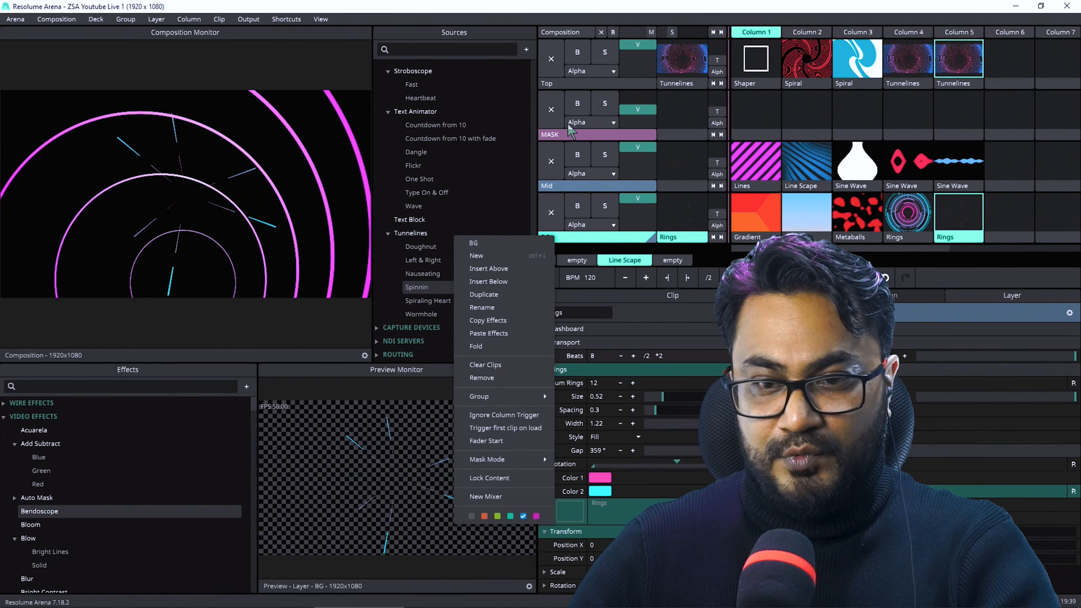
right_click(556, 84)
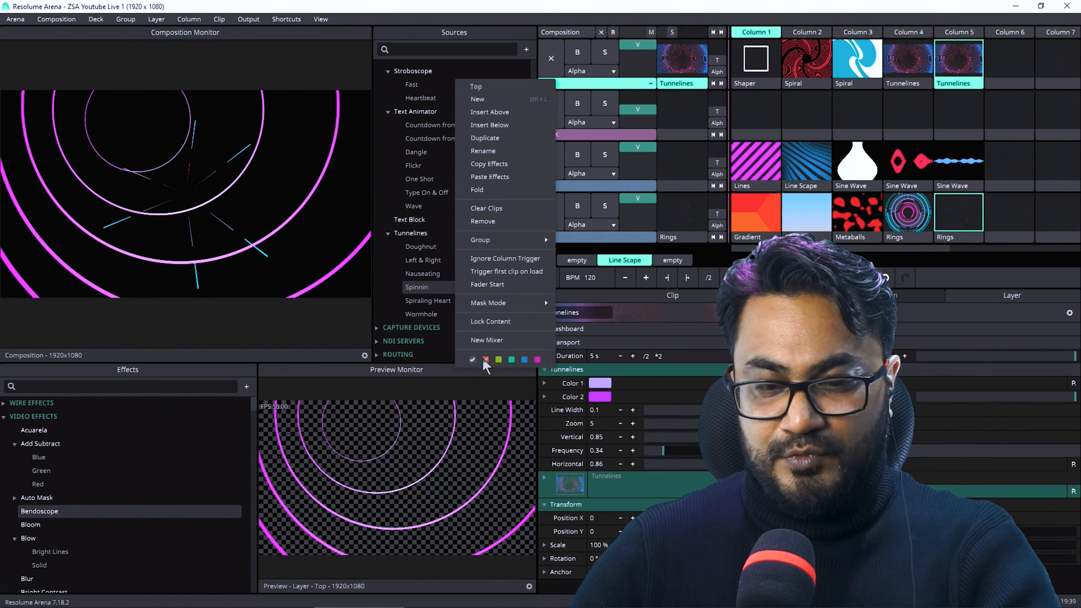
left_click(595, 84)
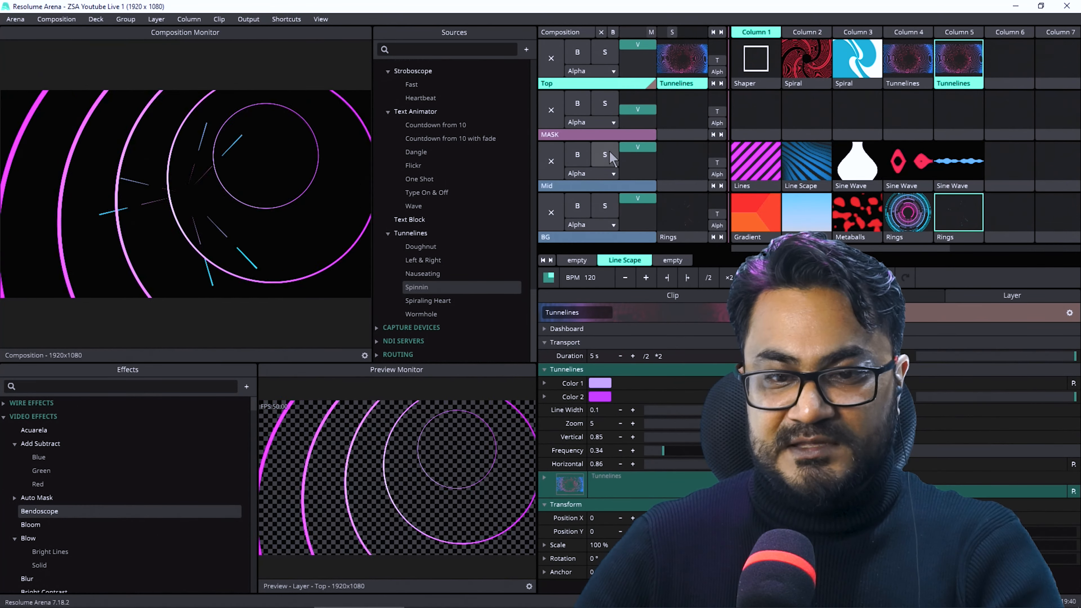
Load the Checkered generator into column 1 of the MASK layer.
left_click(626, 134)
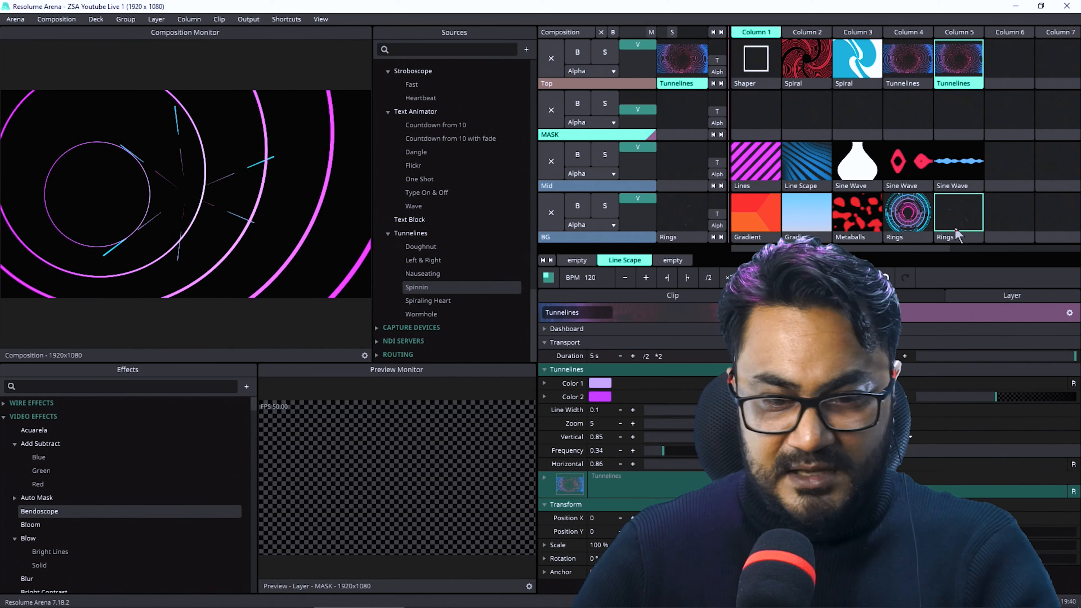
scroll(409, 223, "up", 12)
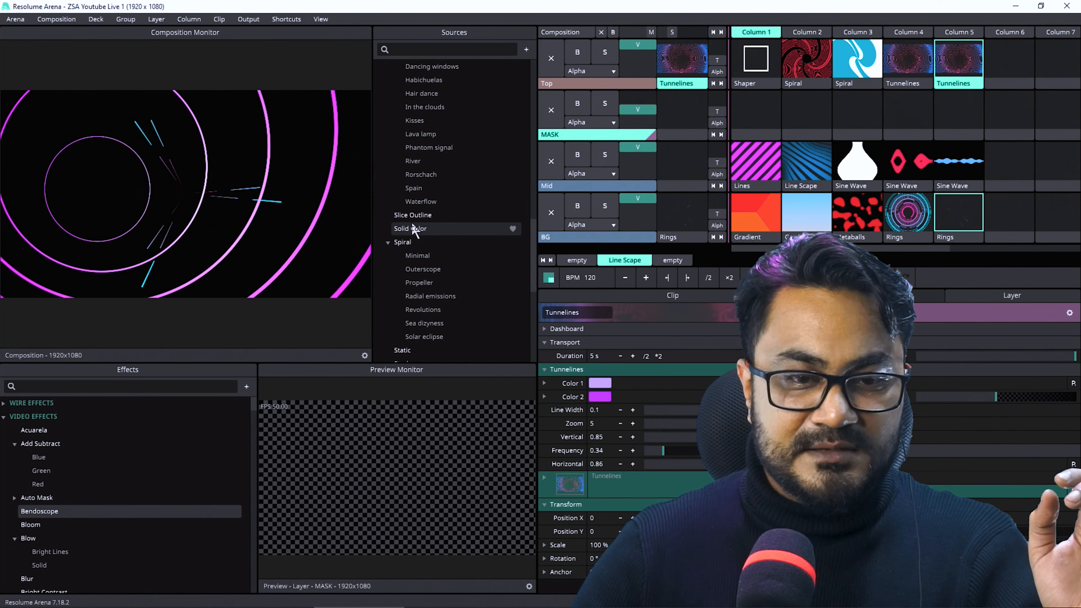
scroll(412, 220, "up", 4)
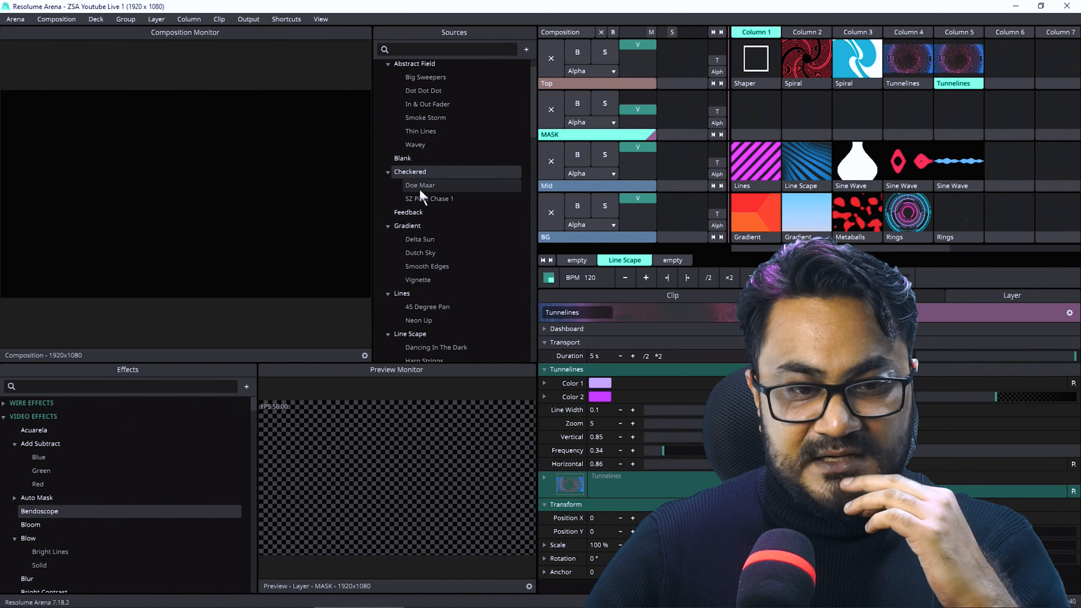
left_click_drag(415, 172, 742, 102)
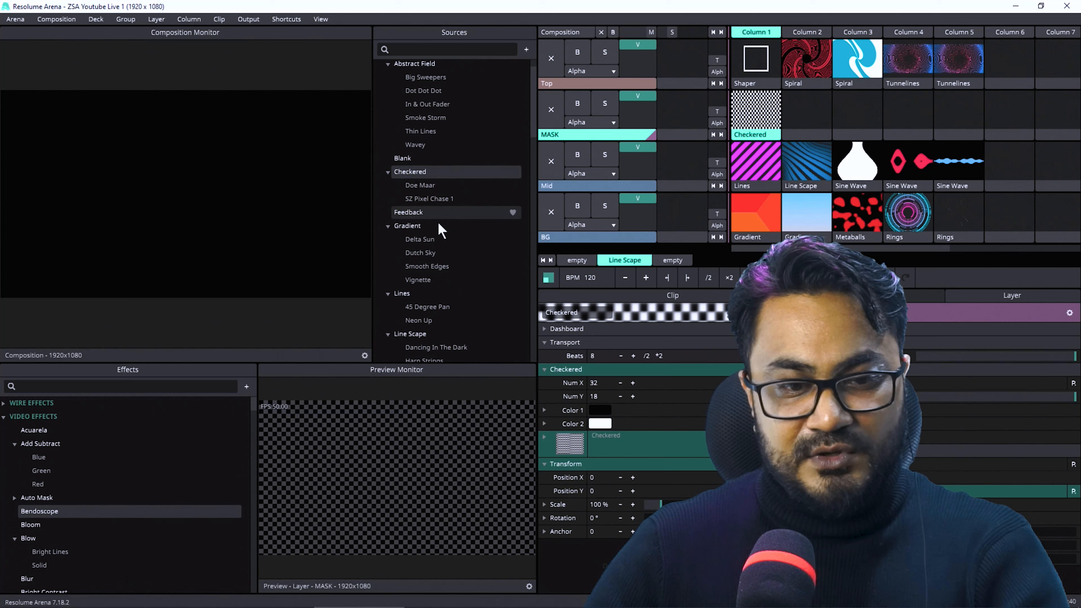
Try the Sine Wave presets River, Kisses and Hair dance in MASK layer column 2, and settle on Rorschach.
scroll(426, 273, "down", 10)
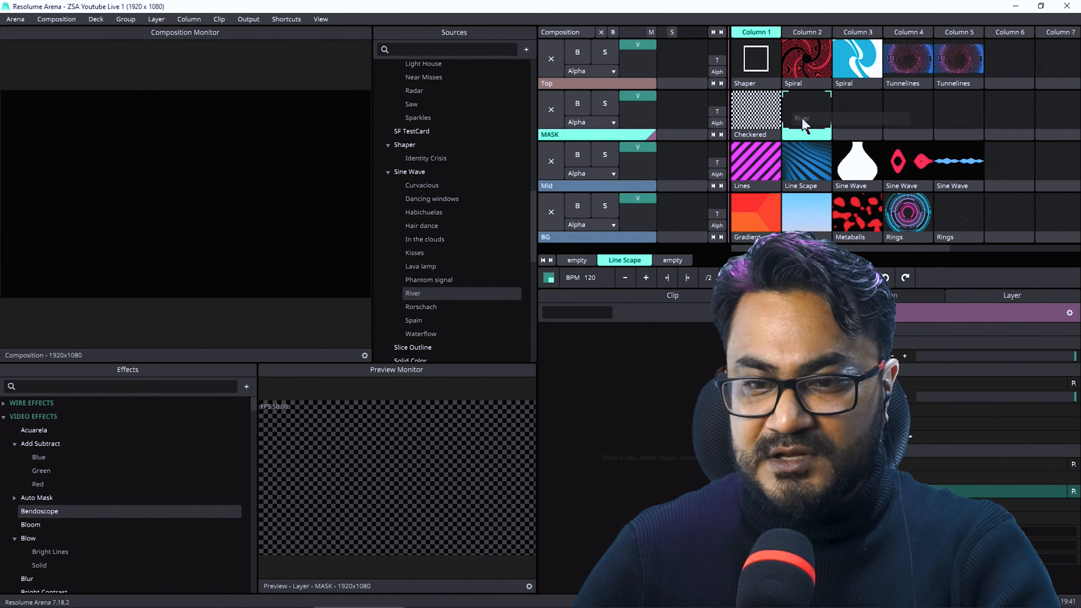
left_click_drag(802, 118, 804, 117)
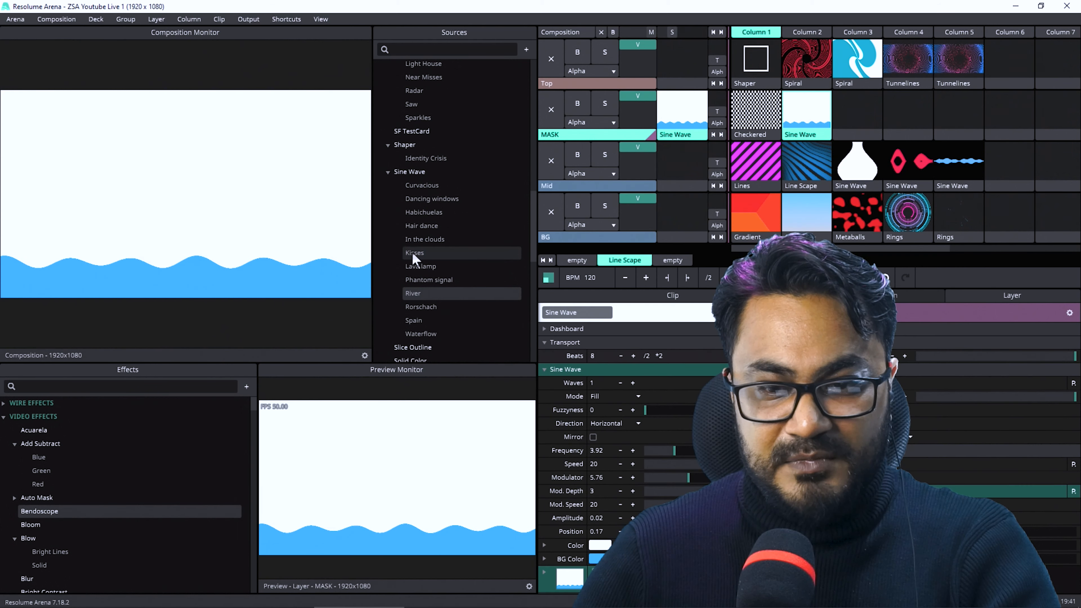
left_click_drag(413, 257, 800, 130)
left_click_drag(432, 227, 812, 114)
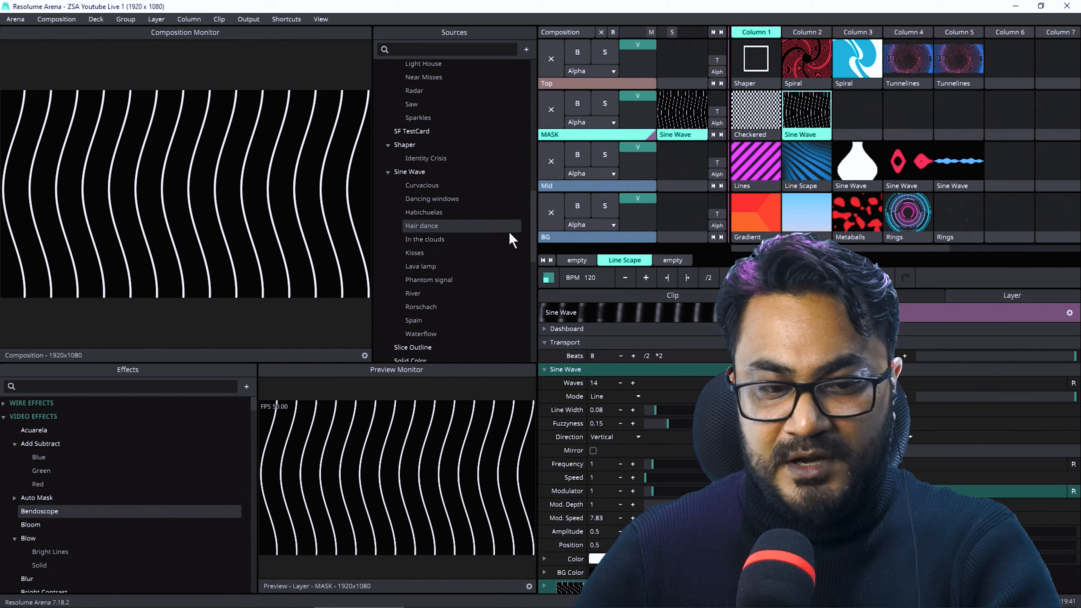
left_click(419, 293)
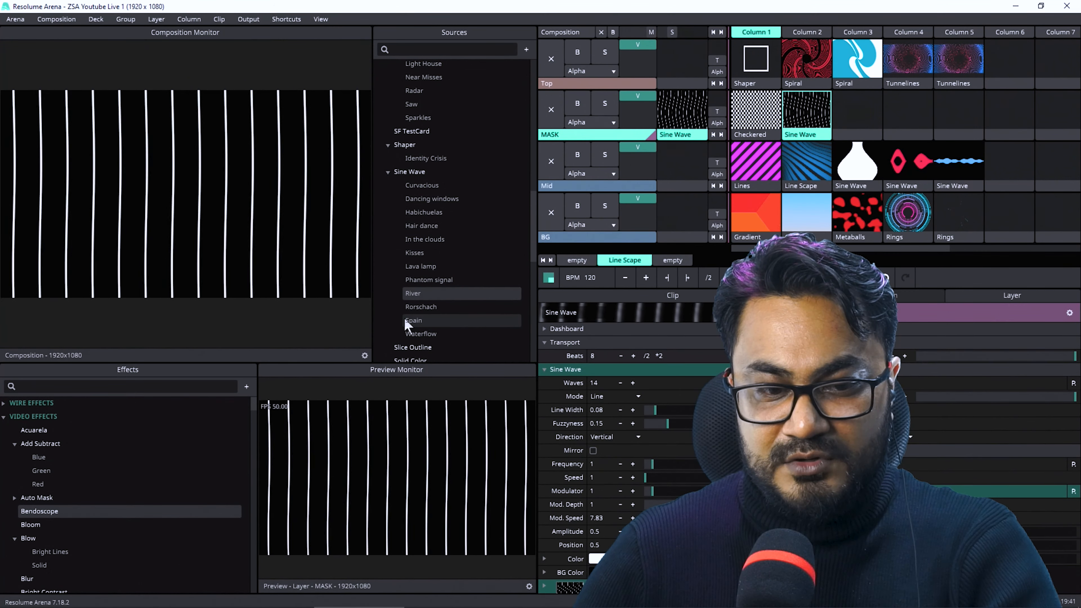
left_click_drag(419, 306, 811, 115)
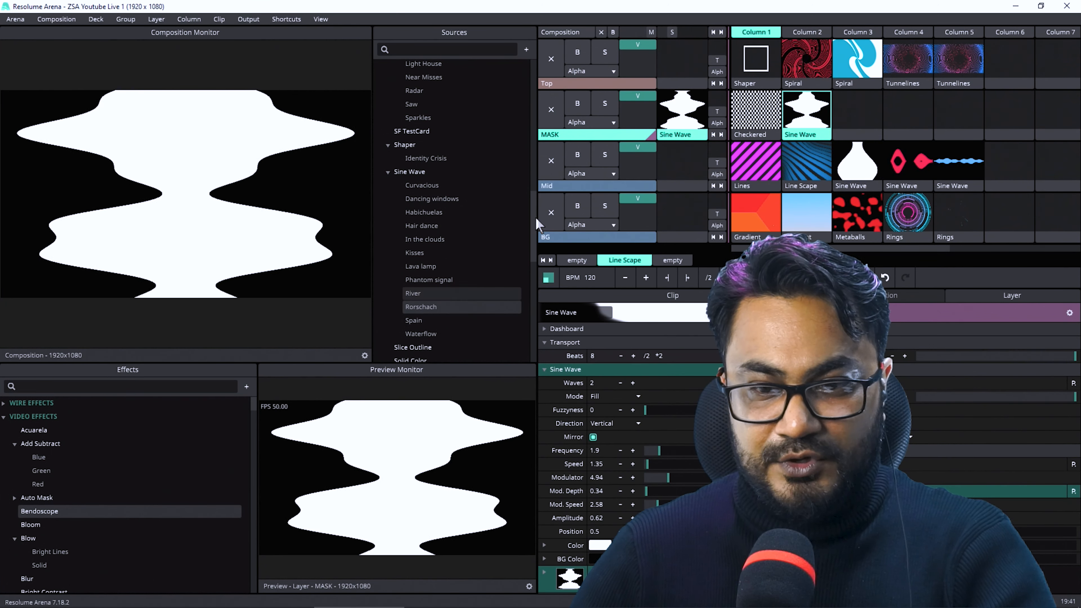
Try Spiral presets Radial emissions and Sea dizyness in MASK column 3, settle on Solar eclipse, and load Tunnelines preset Spinnin into column 4.
scroll(447, 283, "down", 3)
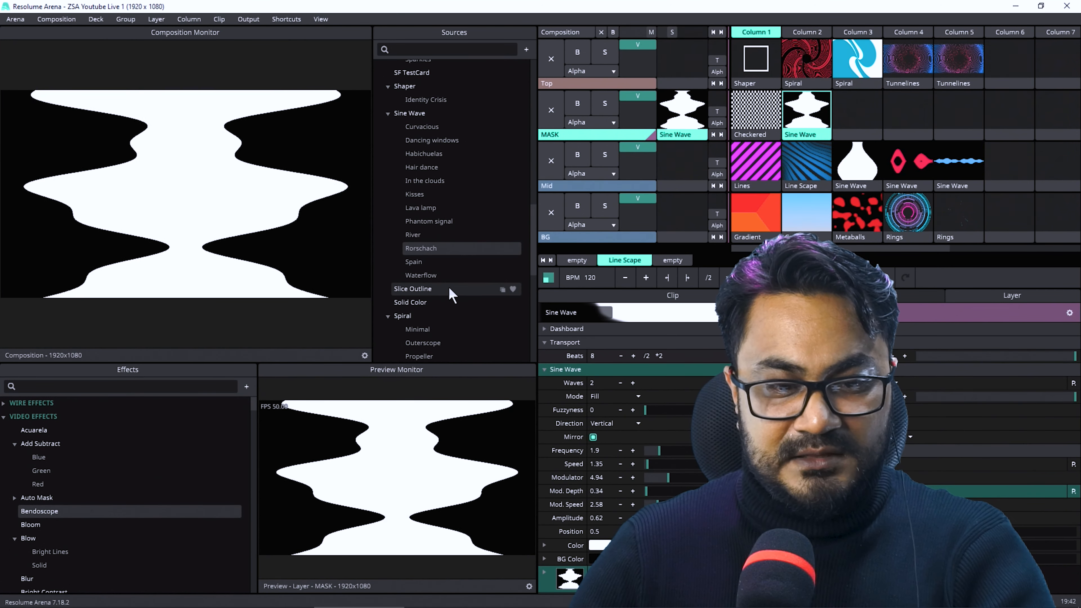
scroll(437, 286, "down", 3)
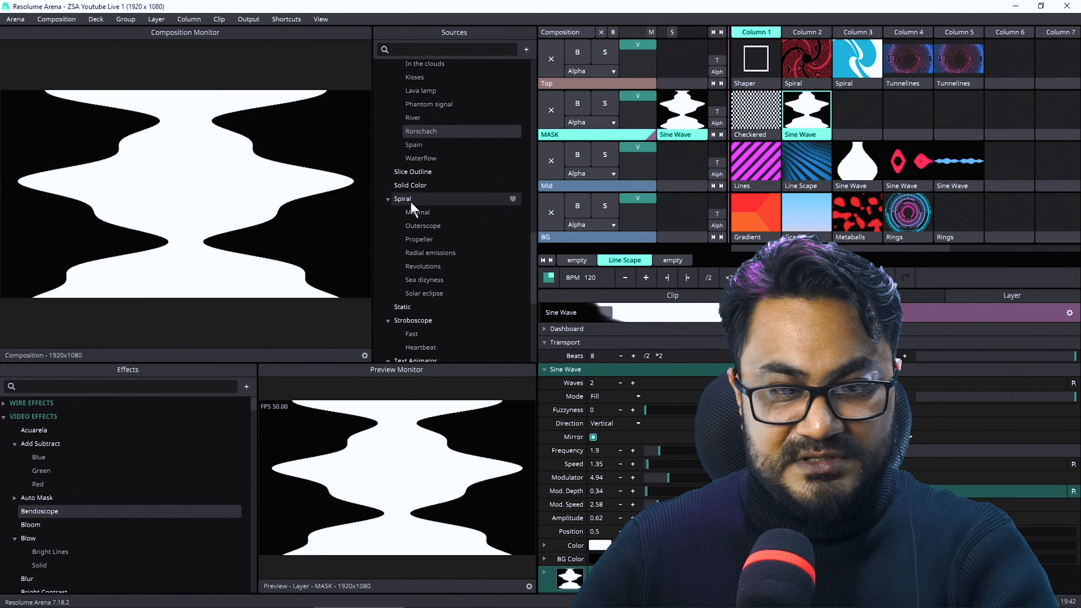
left_click_drag(417, 257, 685, 188)
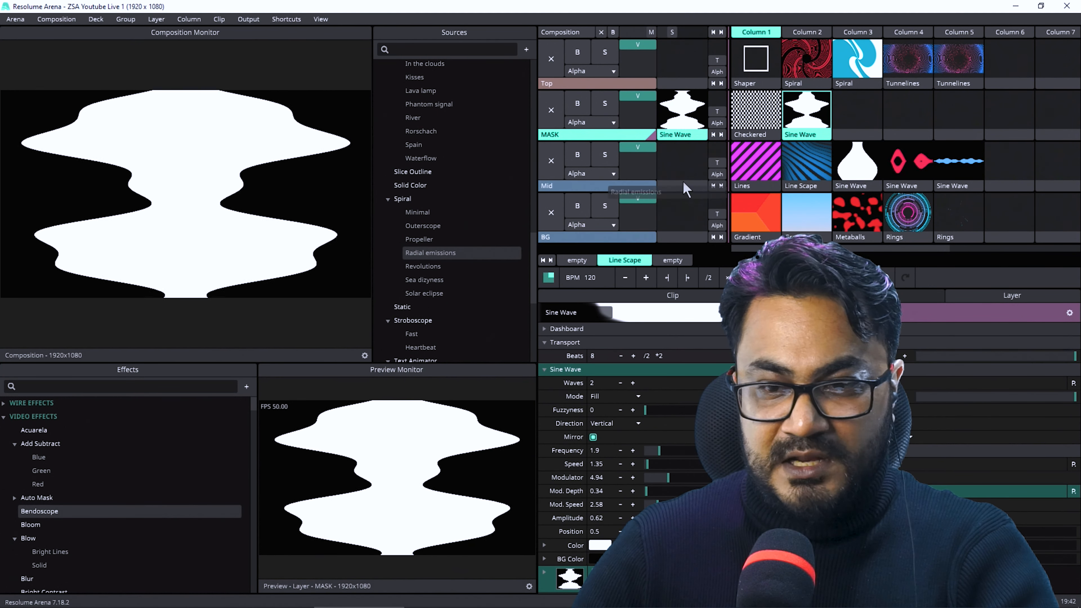
left_click_drag(846, 141, 856, 127)
left_click(857, 110)
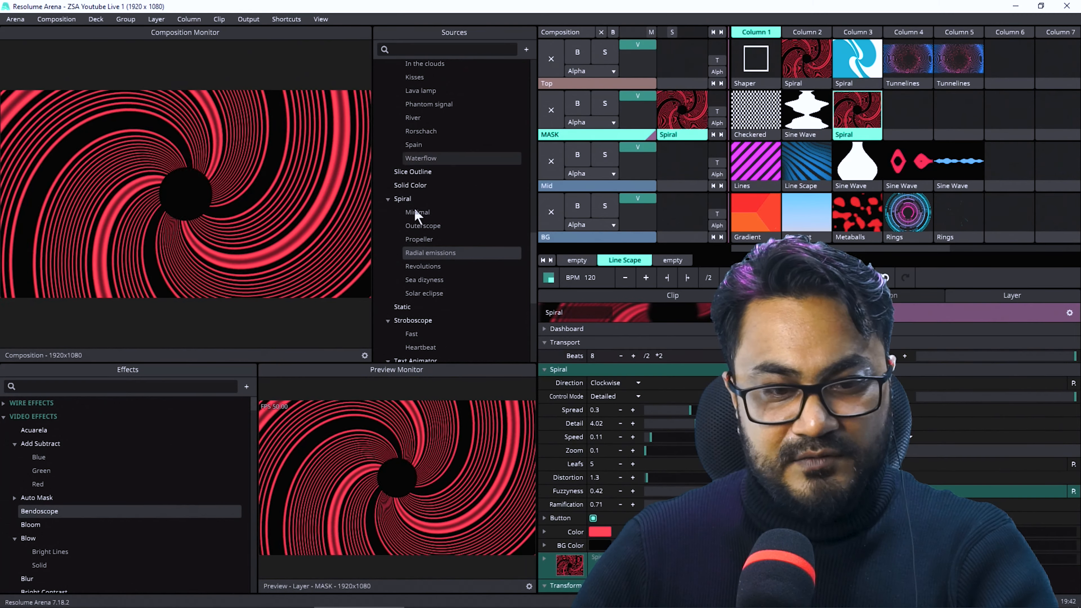
left_click_drag(421, 283, 857, 117)
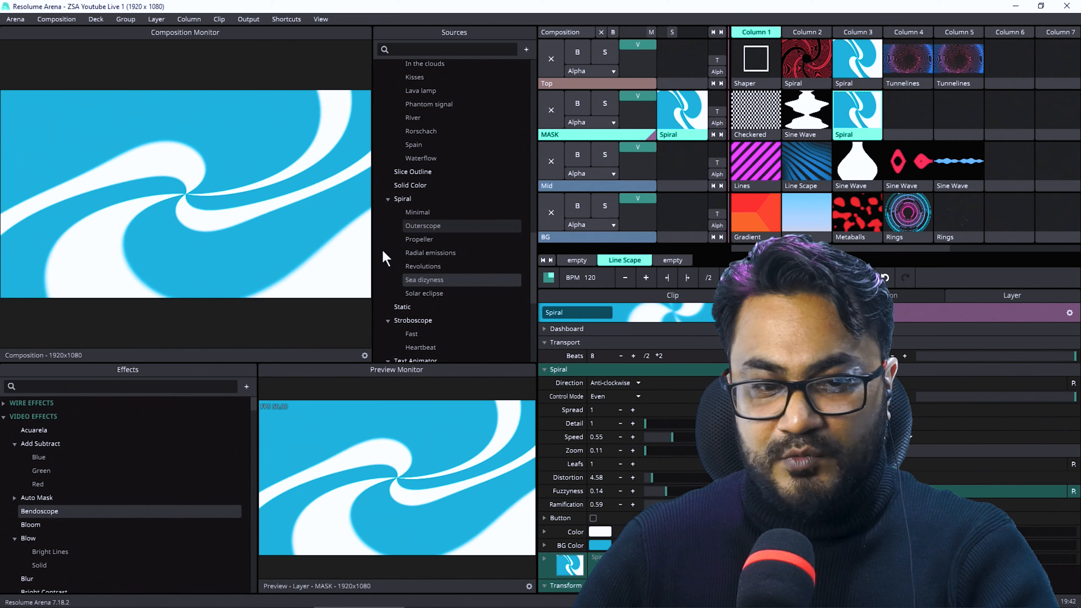
left_click_drag(420, 291, 855, 115)
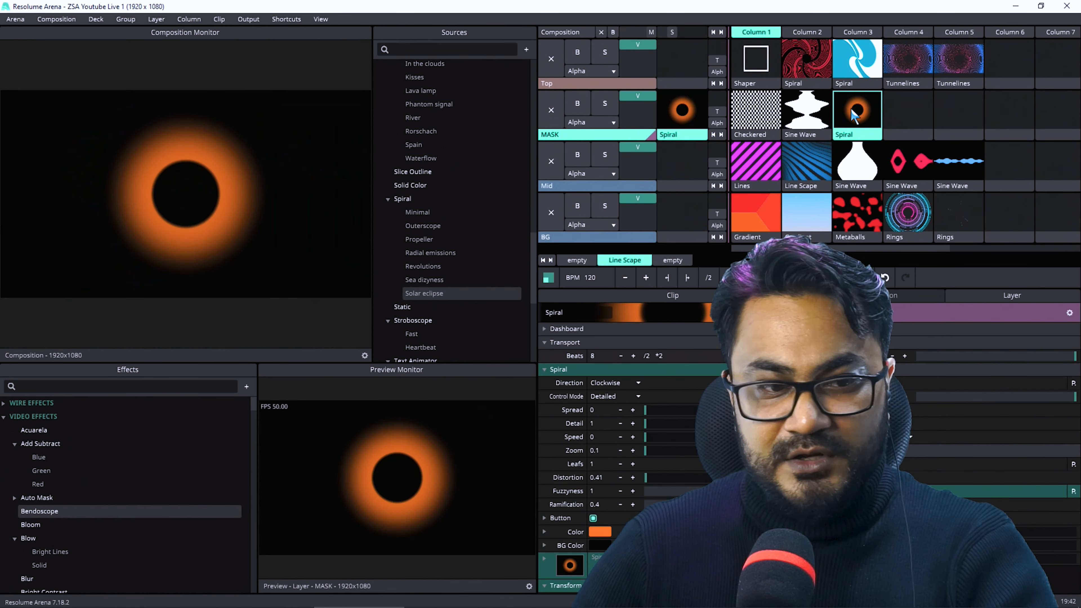
scroll(408, 266, "down", 5)
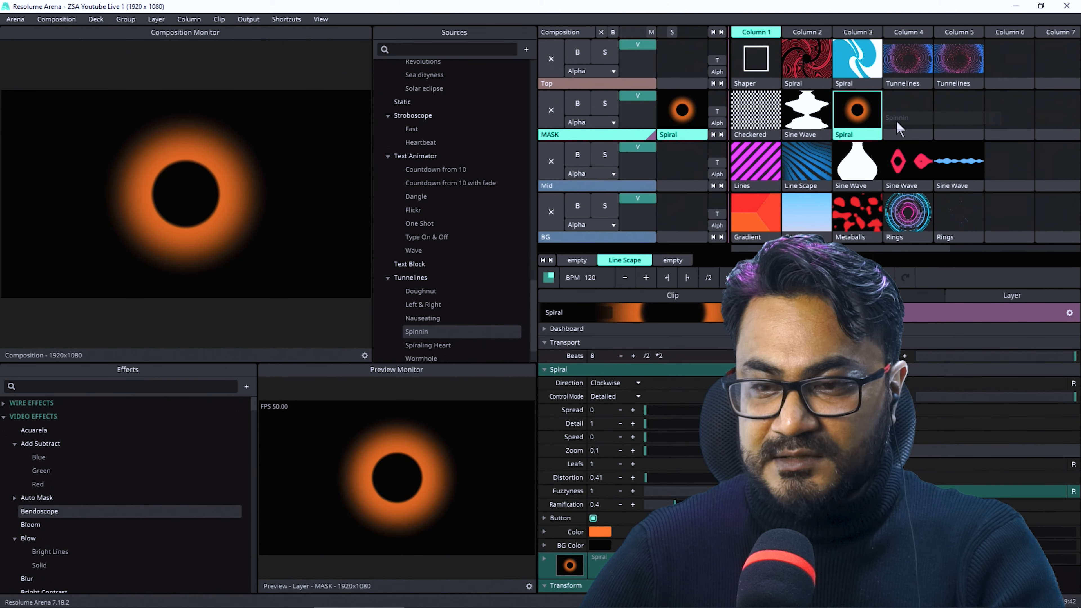
left_click_drag(895, 121, 900, 119)
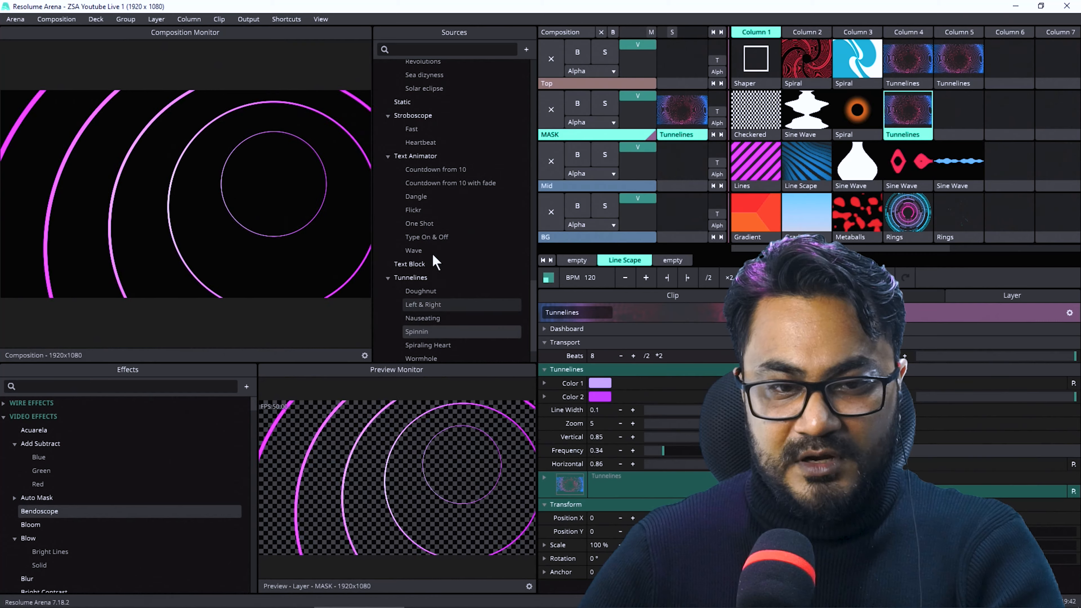
Try Metaballs presets Gummy and Micro encounters in MASK layer column 5, settle on Virus, and open that clip's settings.
scroll(433, 235, "up", 10)
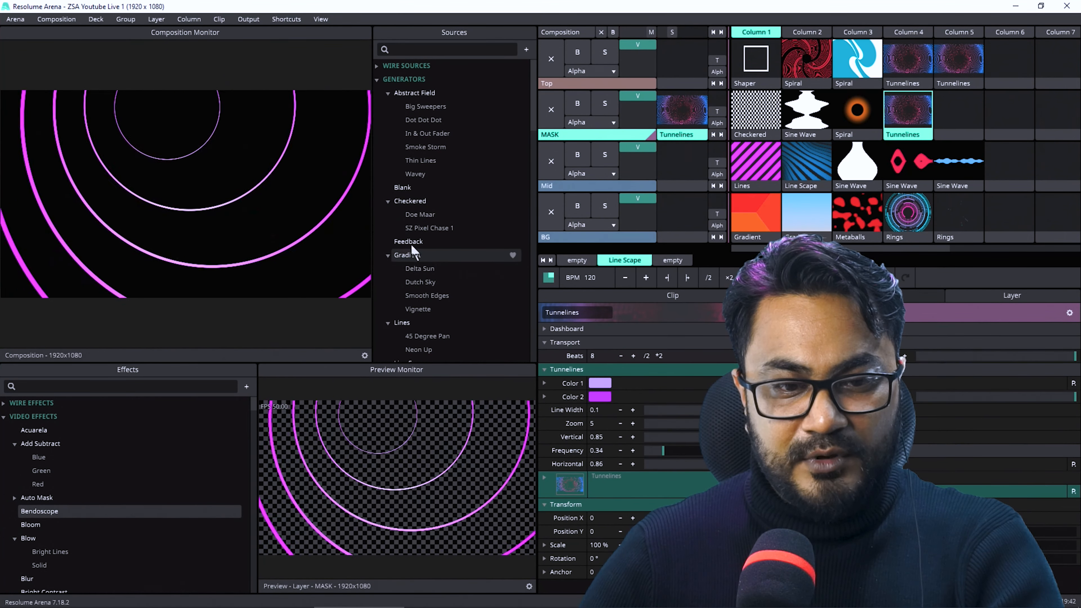
scroll(418, 215, "down", 8)
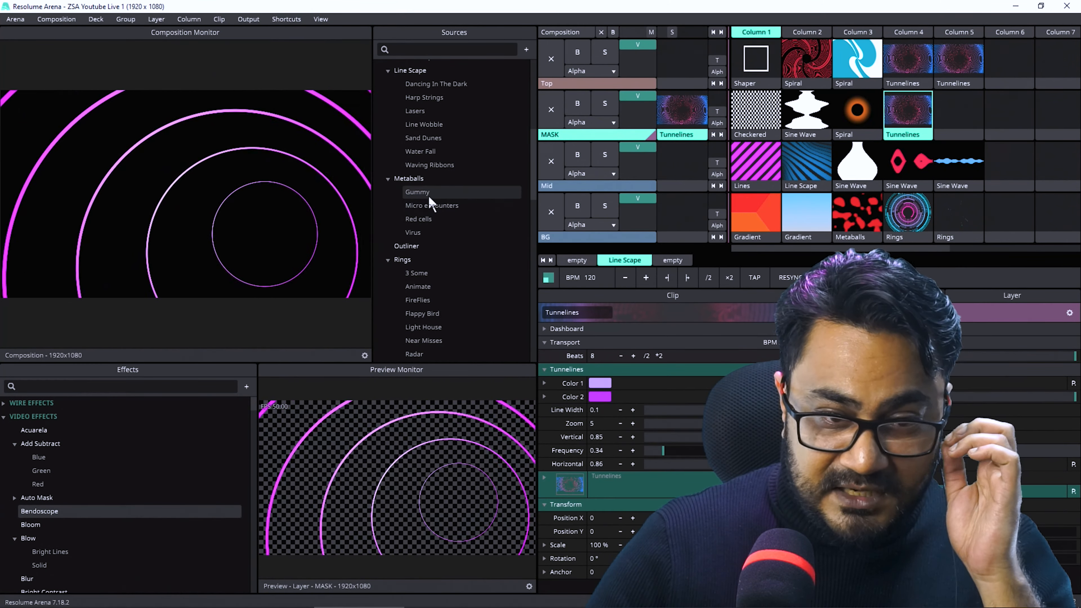
left_click_drag(429, 198, 952, 110)
left_click(953, 110)
left_click_drag(425, 207, 965, 124)
left_click(965, 120)
left_click_drag(424, 232, 969, 113)
left_click(972, 117)
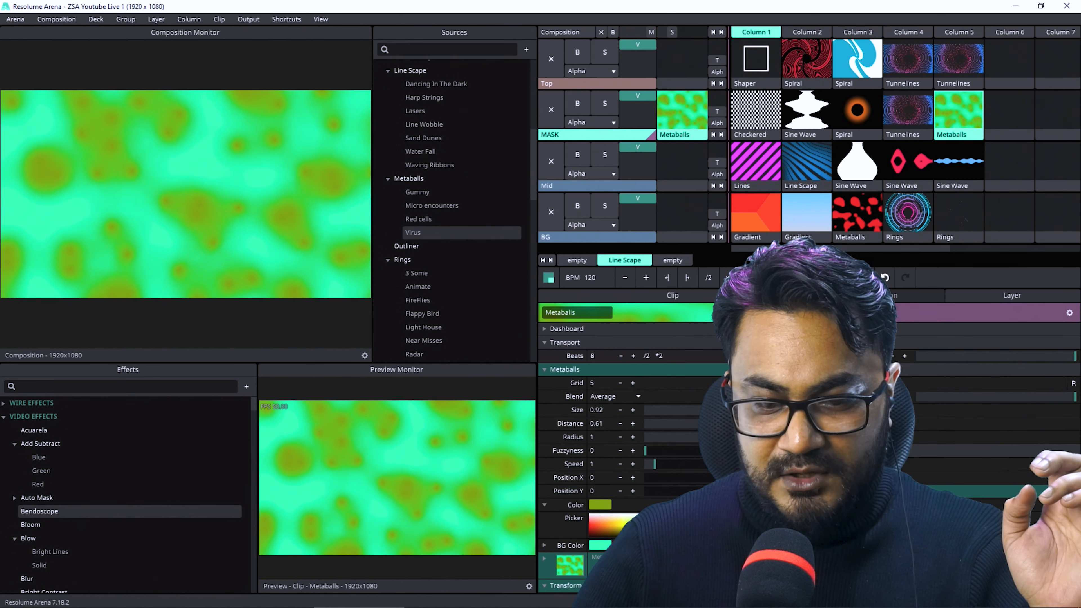
Set the MASK layer's Metaballs clip to a black color with a white background color.
left_click(709, 516)
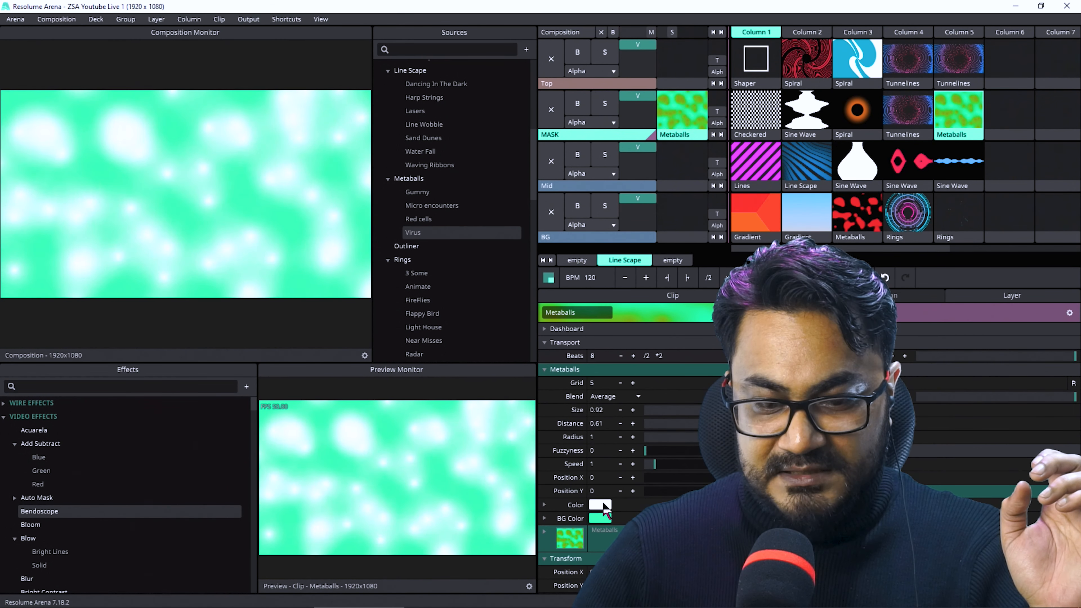
left_click_drag(629, 513, 609, 543)
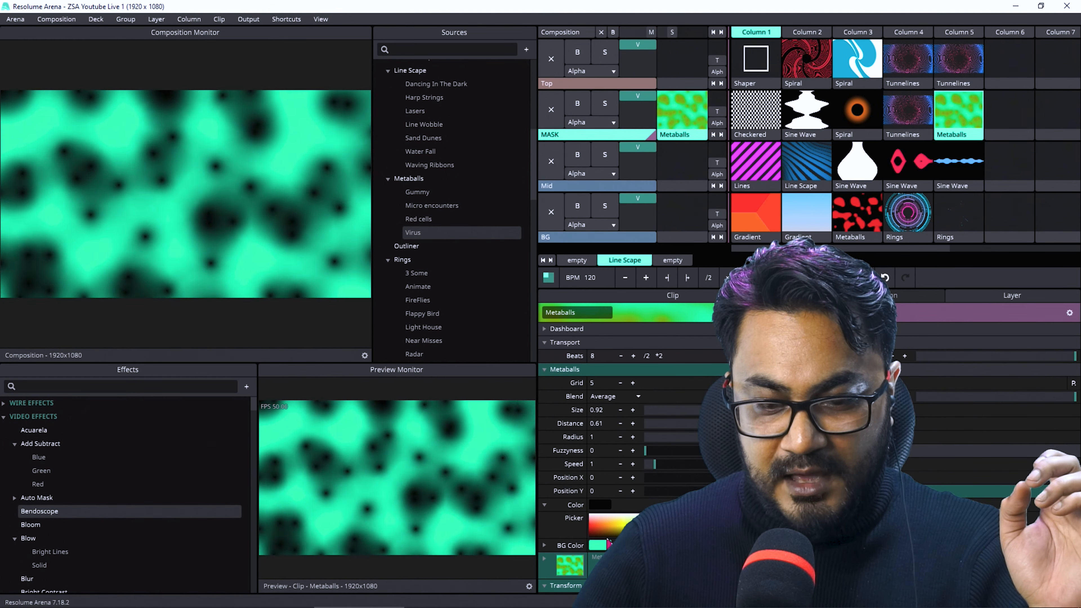
left_click(607, 546)
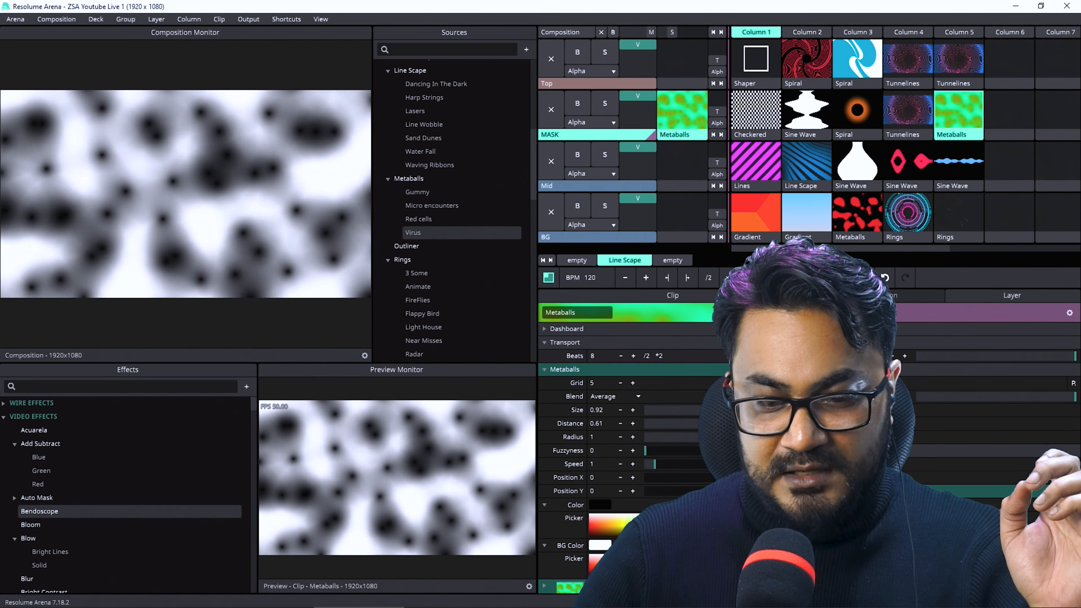
scroll(677, 425, "down", 3)
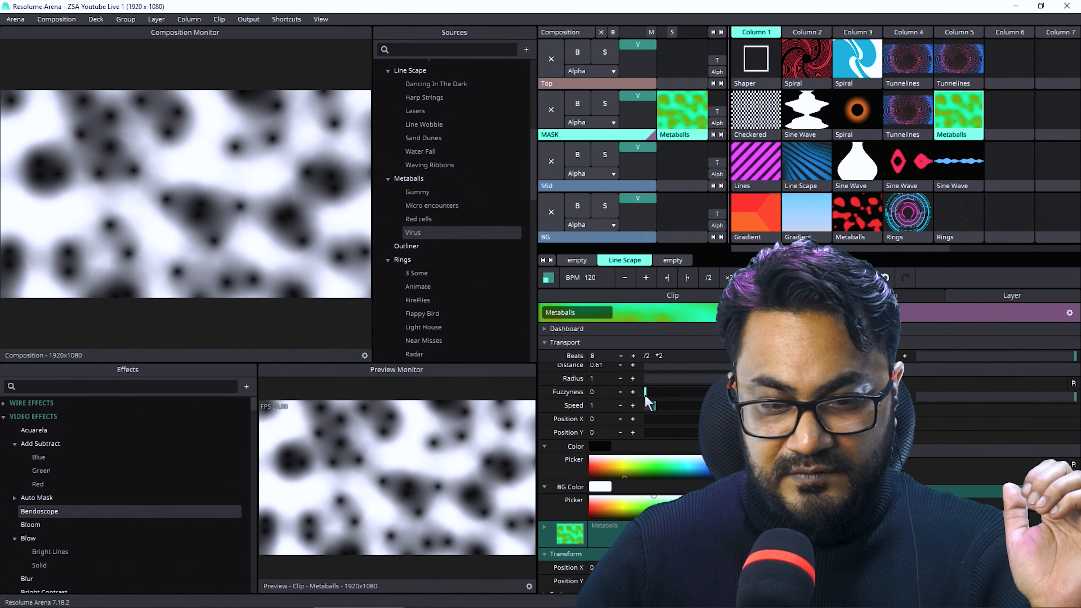
Set the MASK layer's Metaballs clip to distance 0.57 and fuzzyness 0.03, and clear the playing clip from the layer.
mouse_move(742, 367)
left_mouse_down()
mouse_move(678, 371)
mouse_move(755, 375)
mouse_move(737, 374)
left_mouse_up()
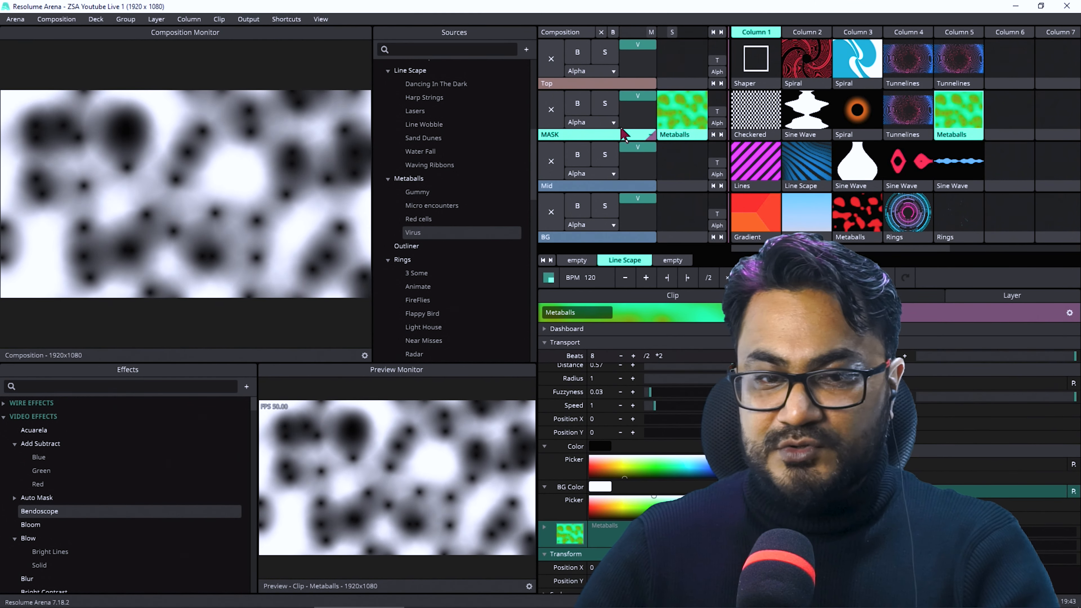
left_click(550, 109)
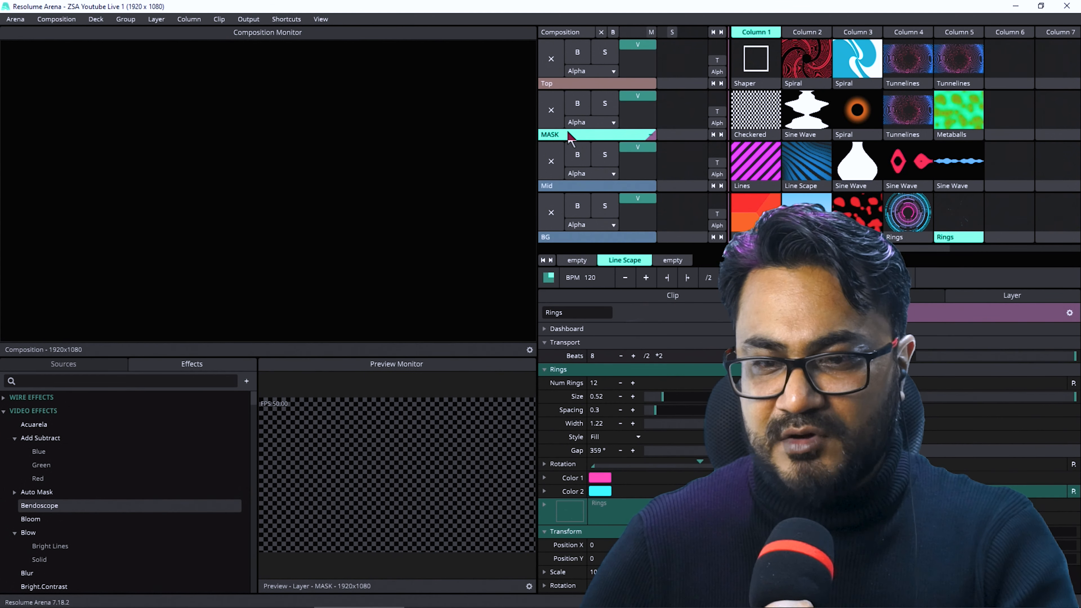
Play the MASK layer's Checkered, Sine Wave, Spiral, Metaballs and Tunnelines clips in turn to compare their colors.
left_click(758, 110)
left_click(806, 110)
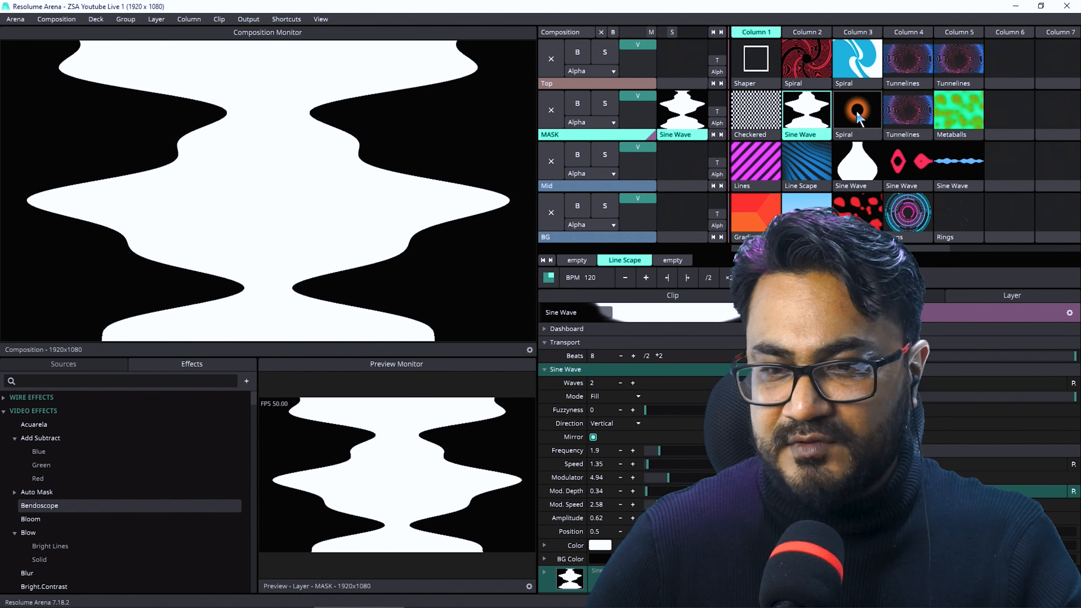
left_click(858, 109)
left_click(955, 111)
left_click(857, 110)
left_click(756, 110)
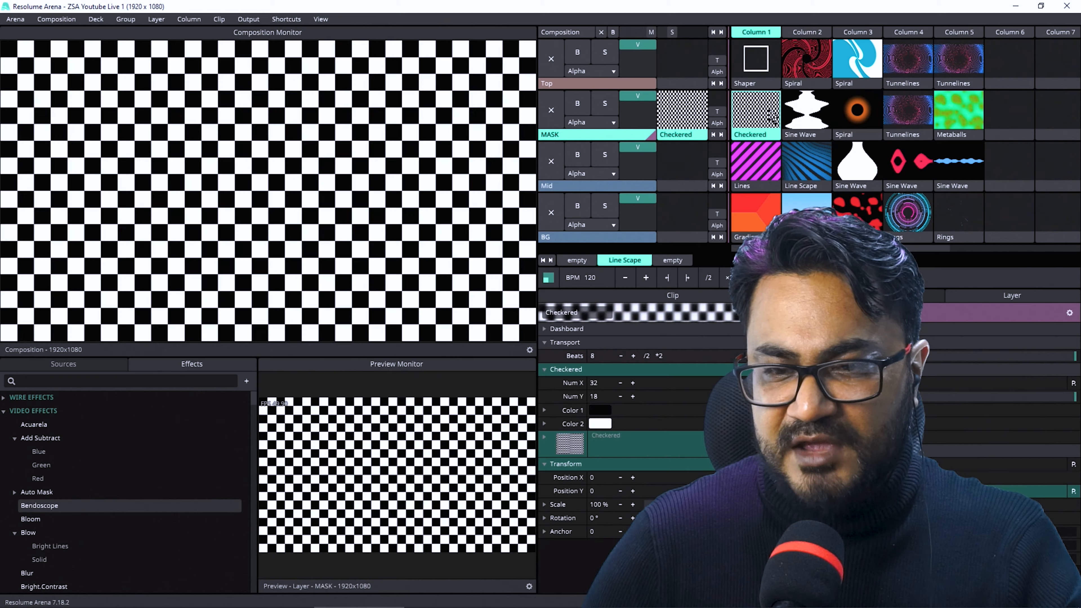
left_click(794, 123)
left_click(857, 109)
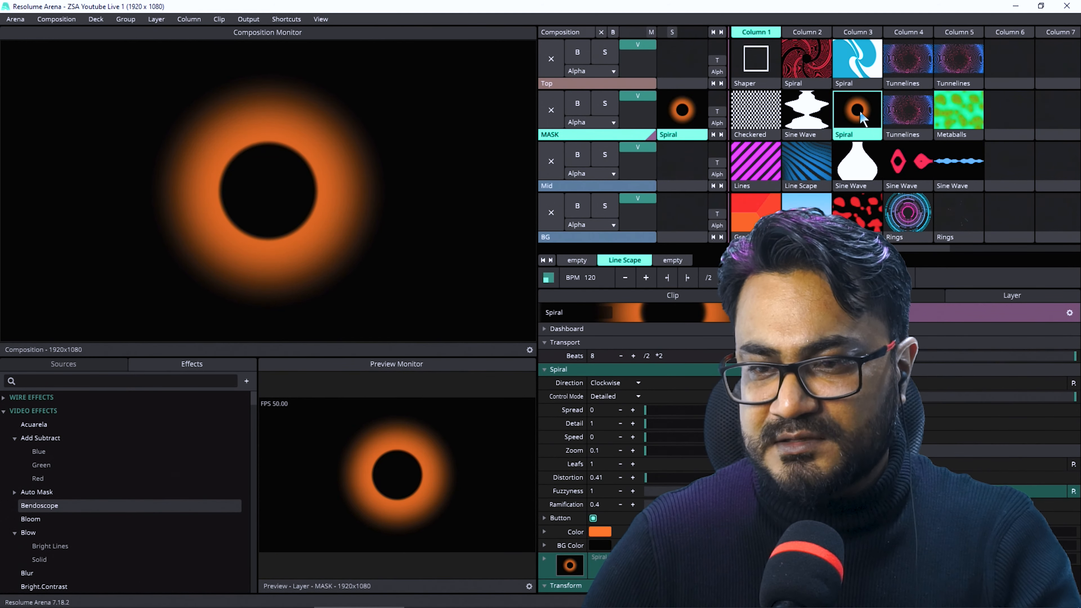
left_click(899, 110)
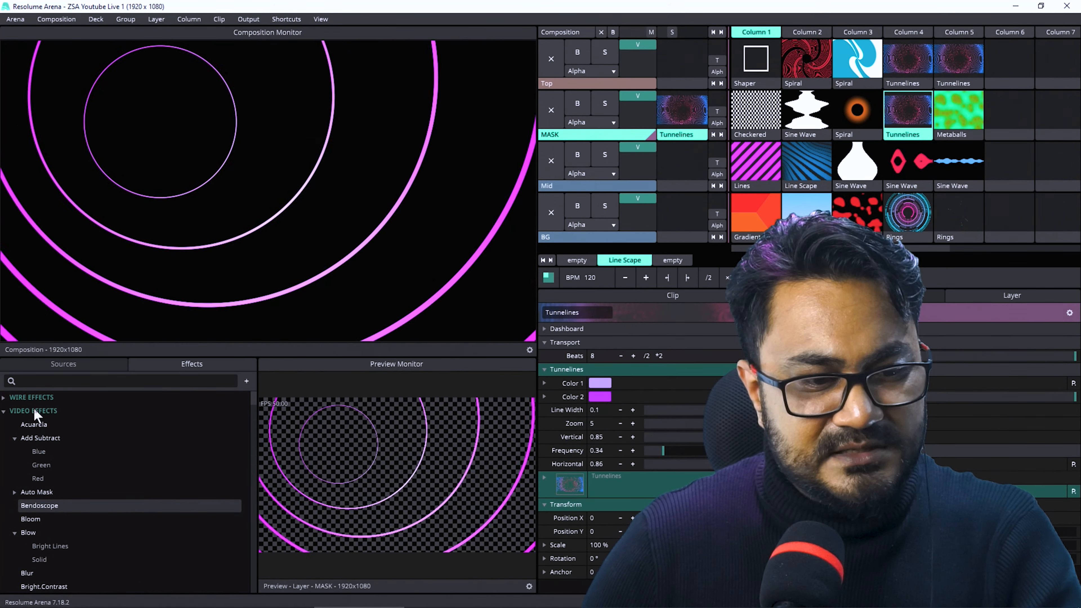
Search the effects for "tint" and add the Tint effect to the MASK layer.
left_click(84, 383)
type("tint")
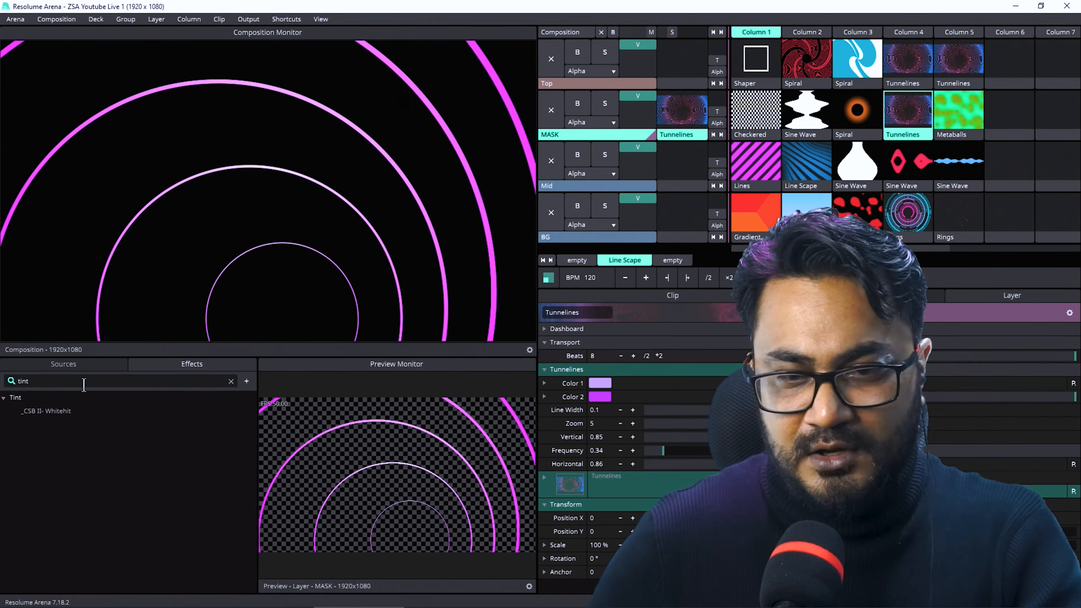
left_click_drag(13, 397, 564, 136)
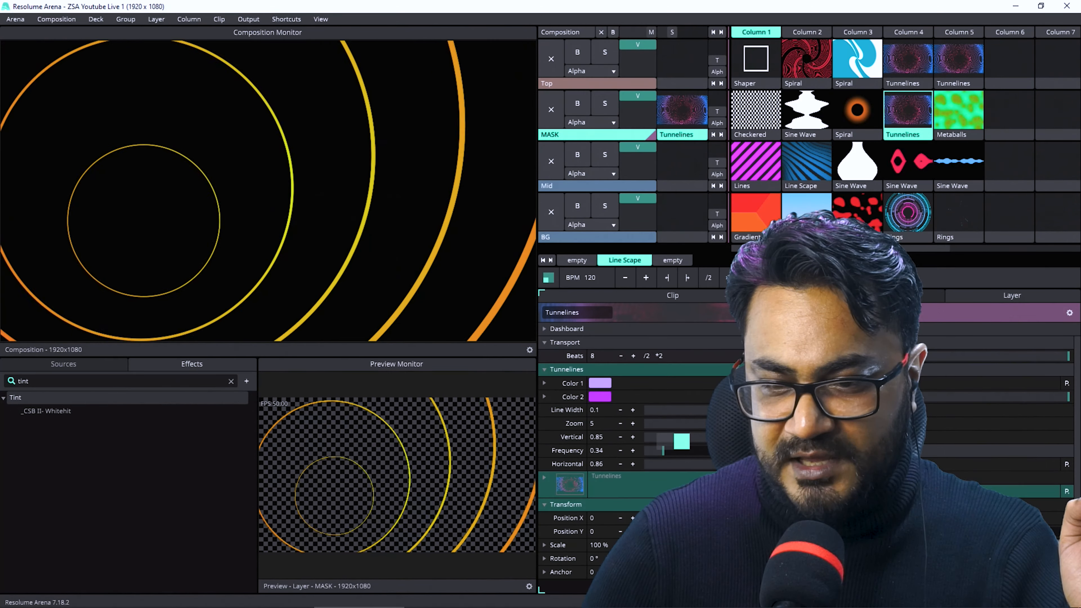
In the MASK layer's Tint effect, set Black To to black and White To to white.
left_click(996, 298)
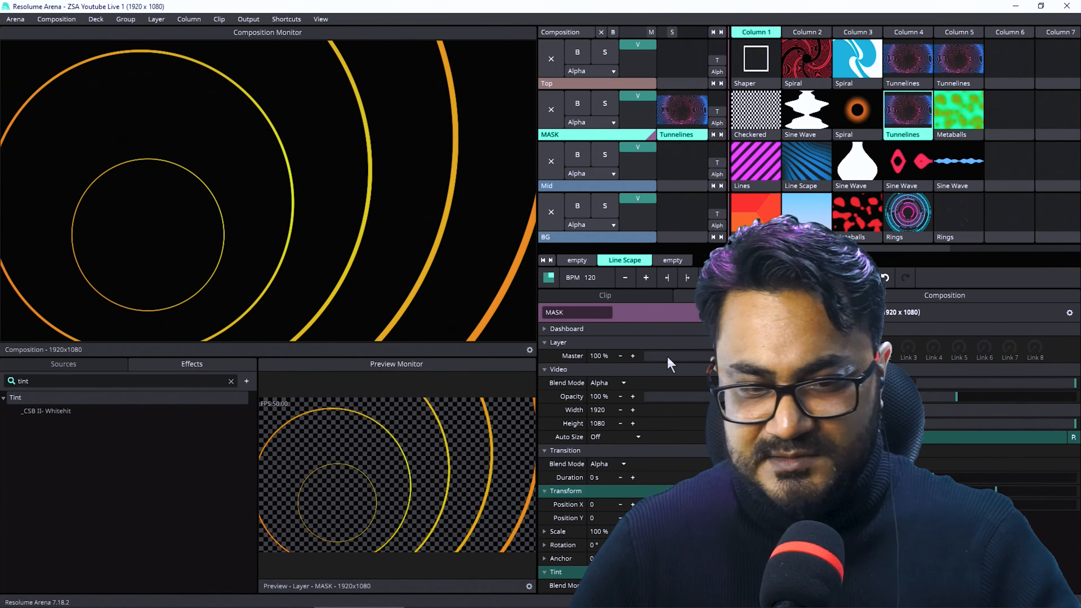
left_click(557, 491)
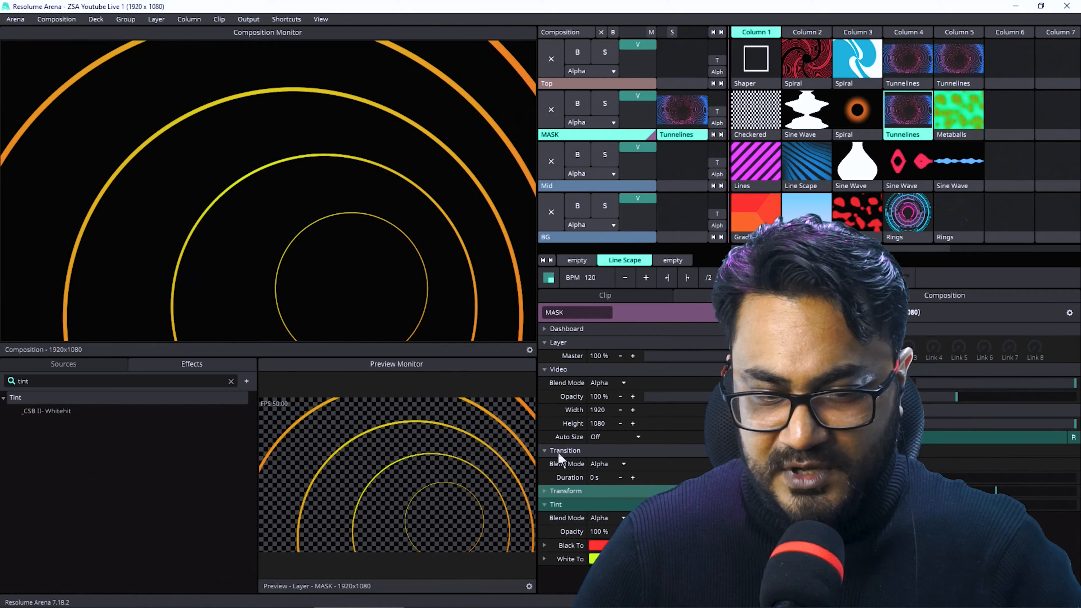
left_click(549, 369)
left_click(557, 342)
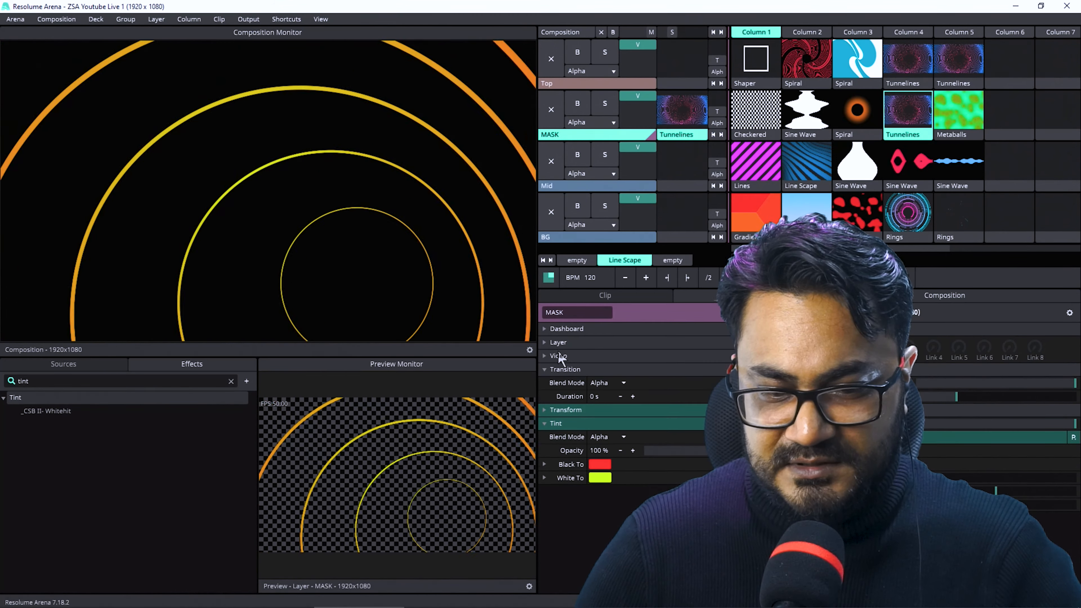
left_click(599, 464)
left_click_drag(600, 475, 618, 472)
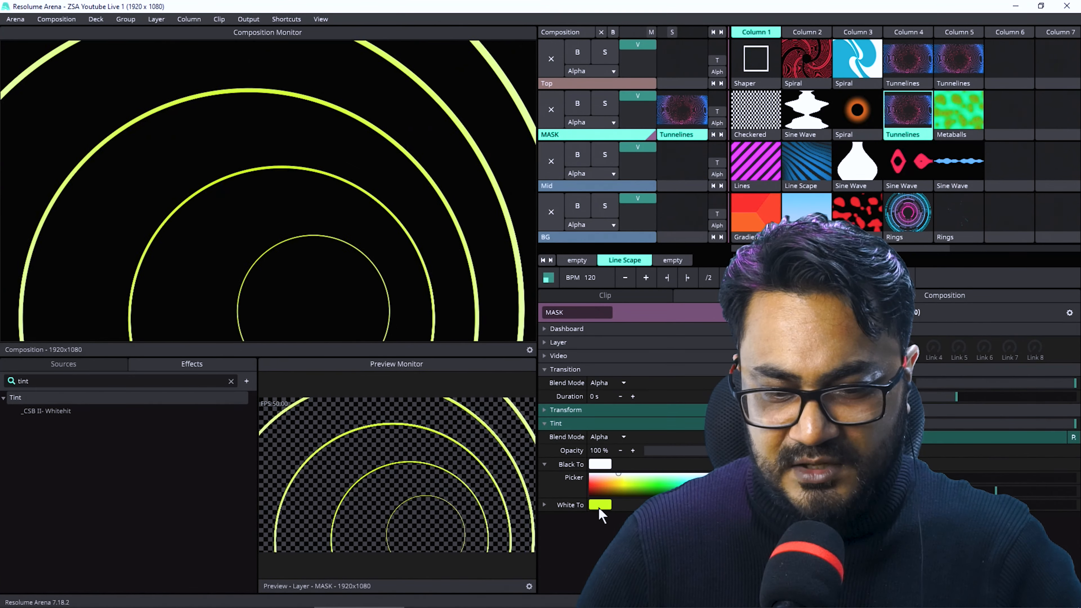
left_click(600, 506)
left_click_drag(611, 524, 609, 495)
left_click(611, 488)
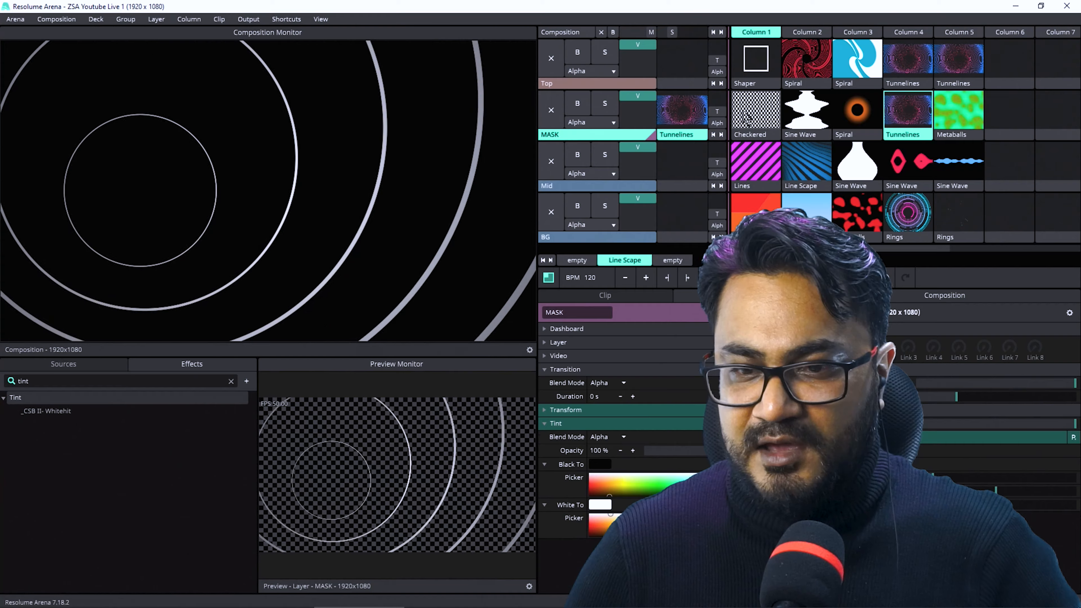
Play all the MASK layer clips across columns 1 to 5 to check them with the Tint effect, returning to Tunnelines.
left_click(760, 112)
left_click(802, 113)
left_click(857, 110)
left_click(907, 110)
left_click(958, 110)
left_click(909, 117)
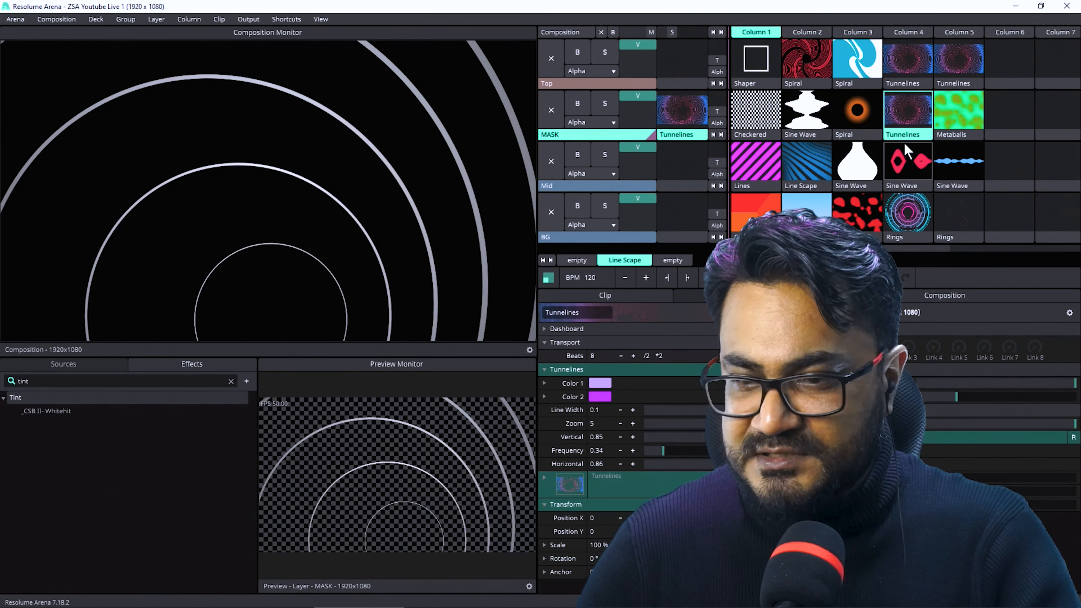
Set the MASK layer's Tunnelines clip to vertical 0.41 and frequency 0.11, and try changing its line width.
left_click(916, 136)
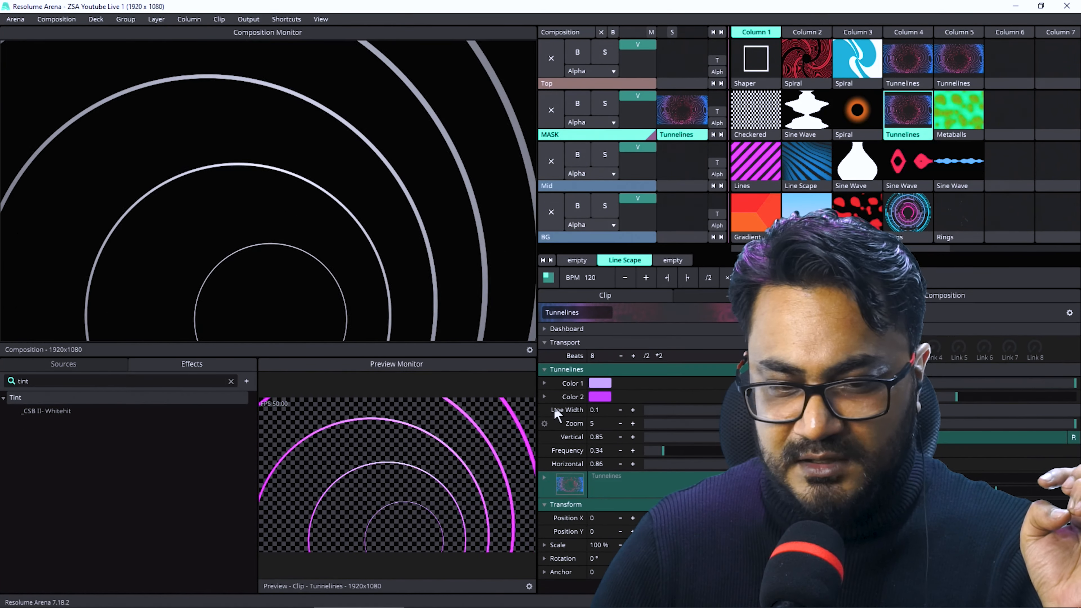
left_click(545, 369)
left_click(545, 343)
left_click(544, 356)
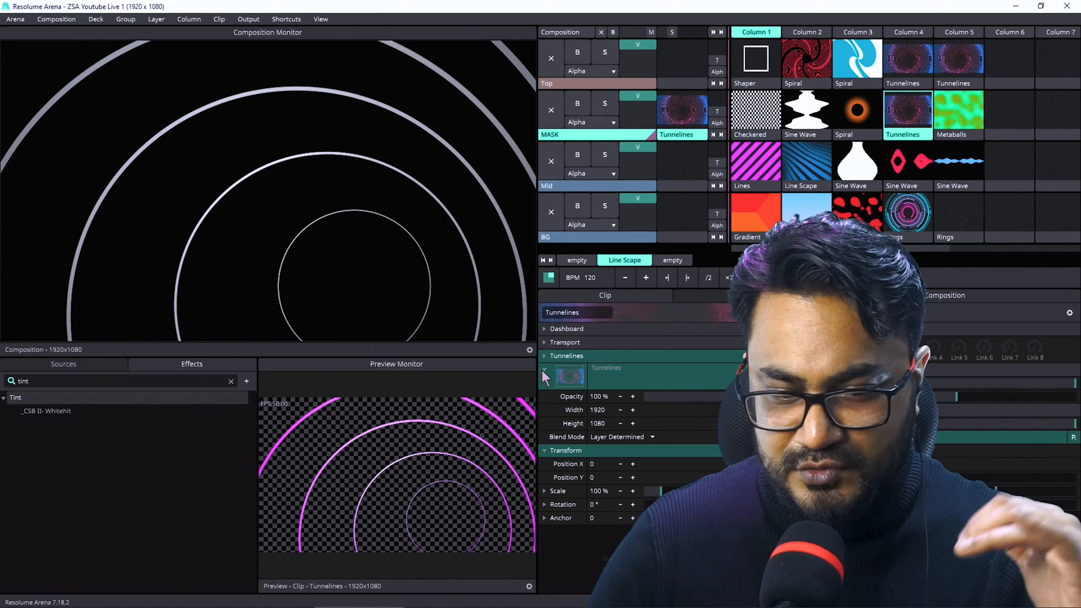
left_click(544, 356)
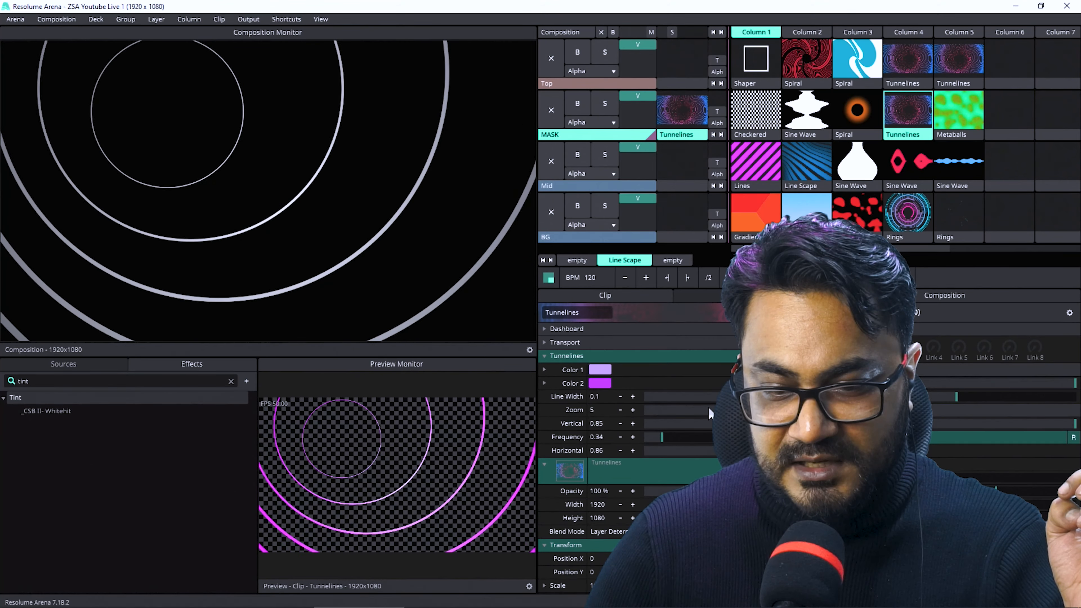
left_click_drag(780, 424, 750, 424)
left_click_drag(662, 436, 686, 455)
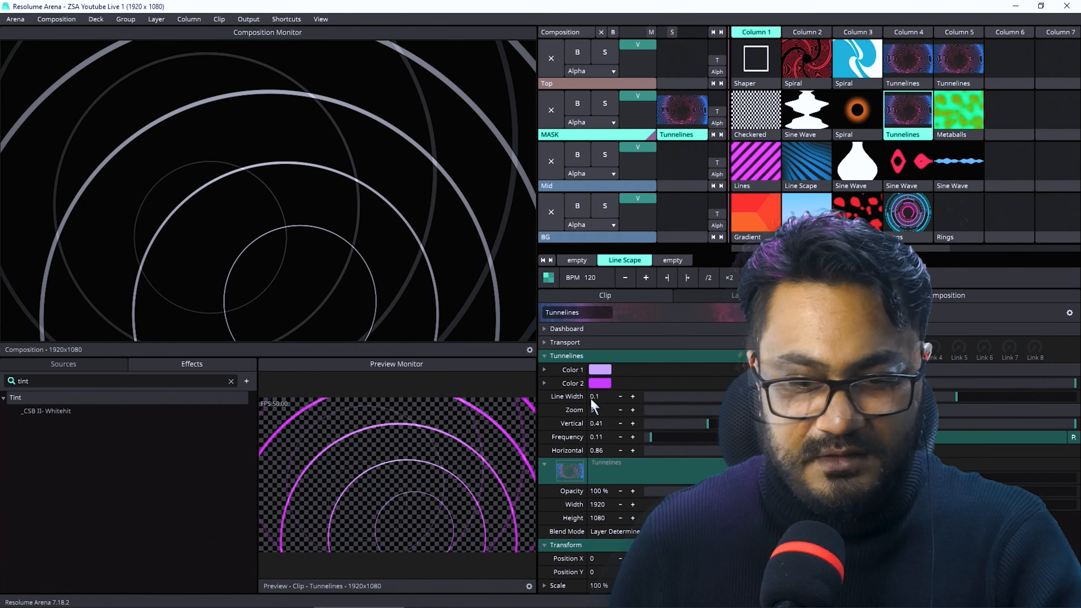
double_click(595, 397)
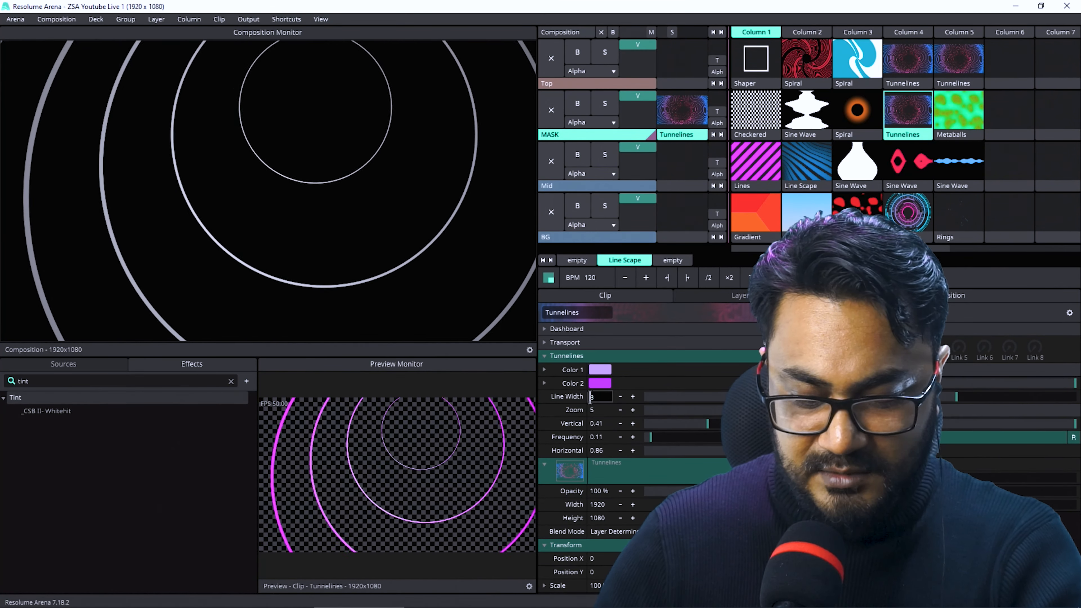
key("Return")
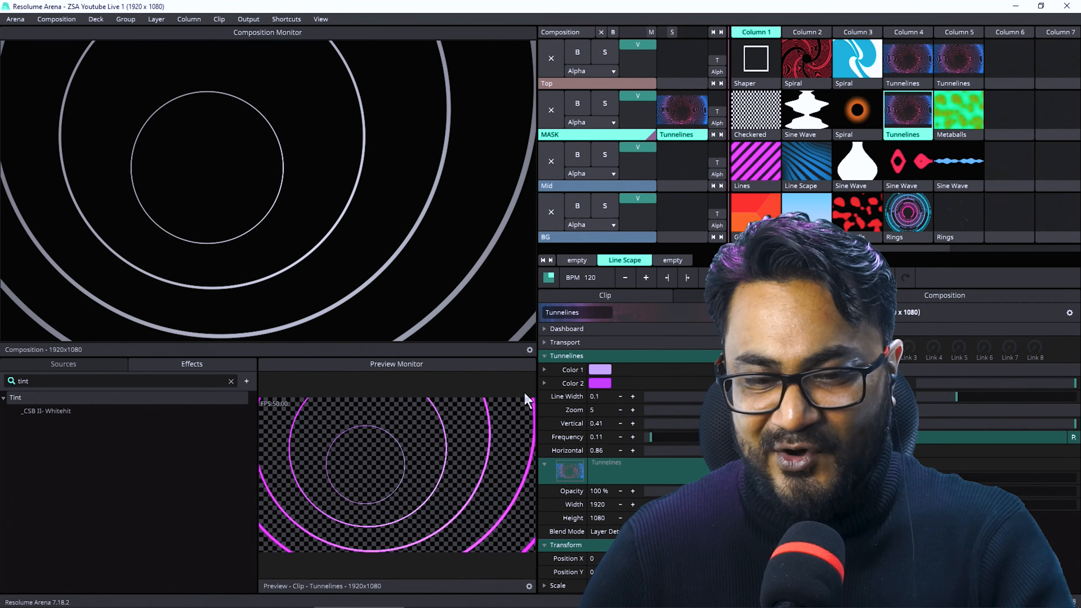
Swap the MASK layer's Tunnelines clip with the Sine Wave clip in Mid layer column 3.
left_click(55, 364)
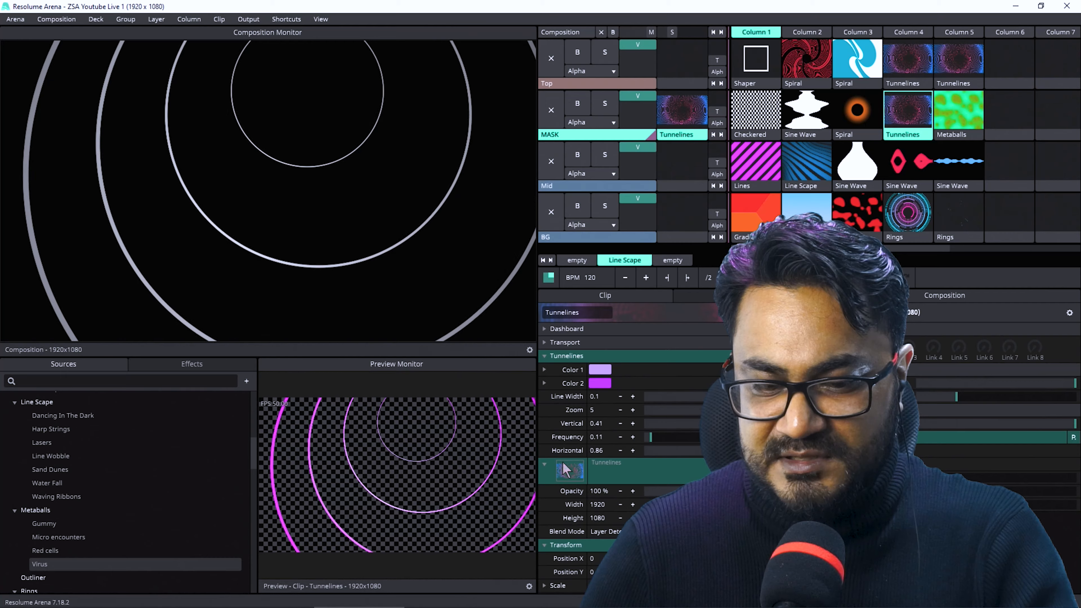
left_click_drag(895, 145, 866, 167)
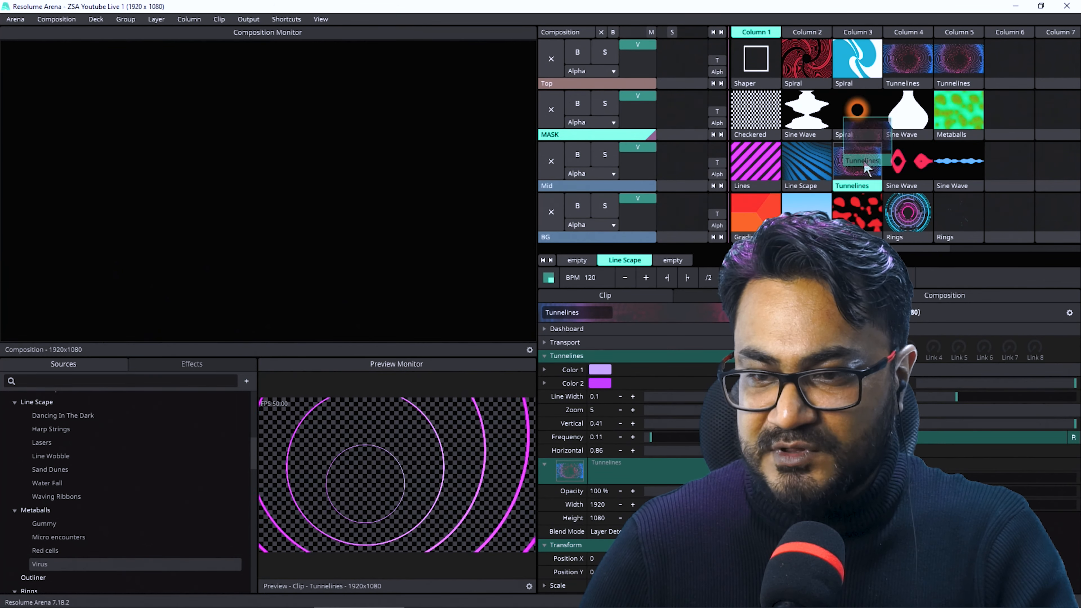
left_click(861, 187)
left_click(564, 161)
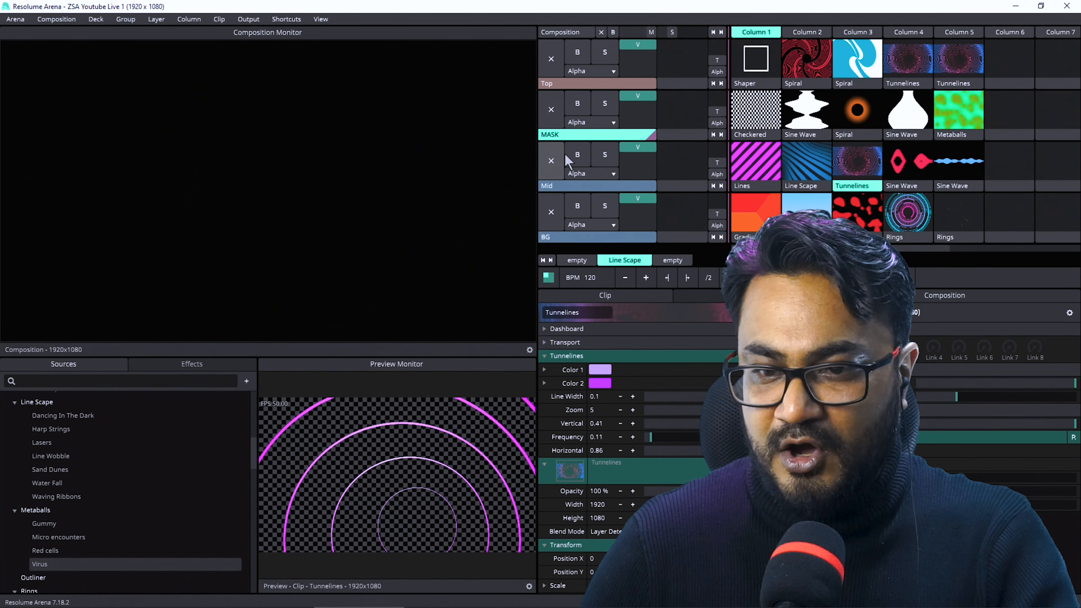
Animate Num X of the MASK layer's Checkered clip with BPM Sync, using Bounce playback and an envelope curve.
left_click(756, 121)
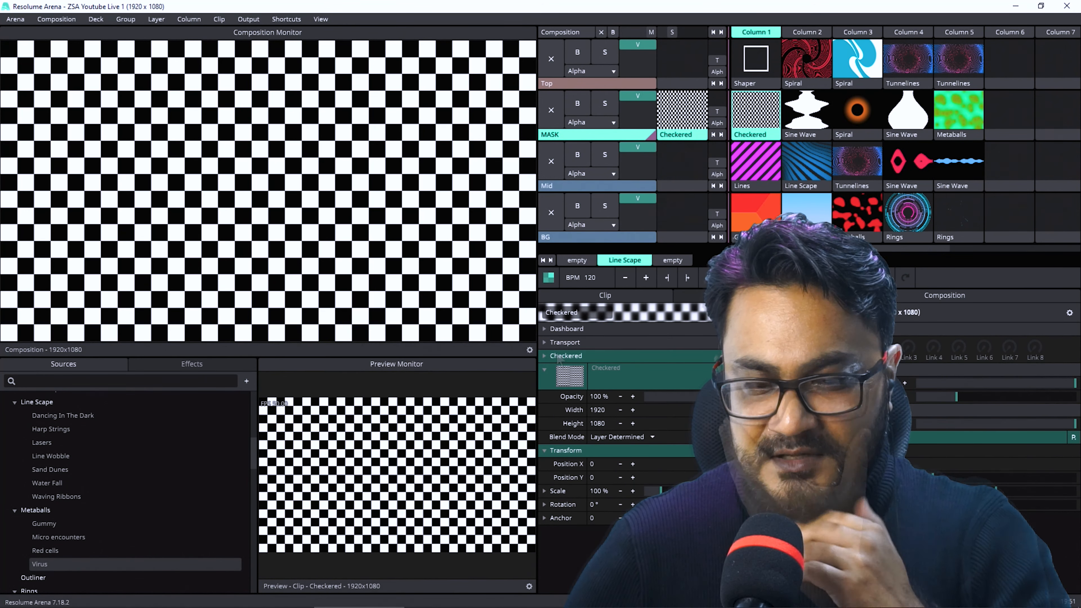
left_click(544, 355)
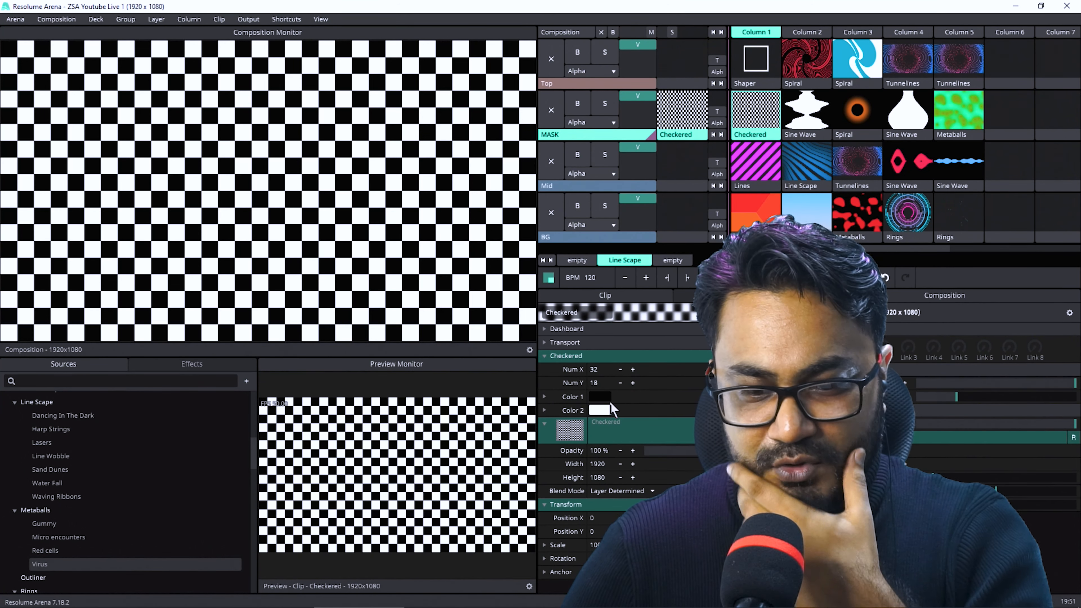
left_click_drag(633, 372, 617, 379)
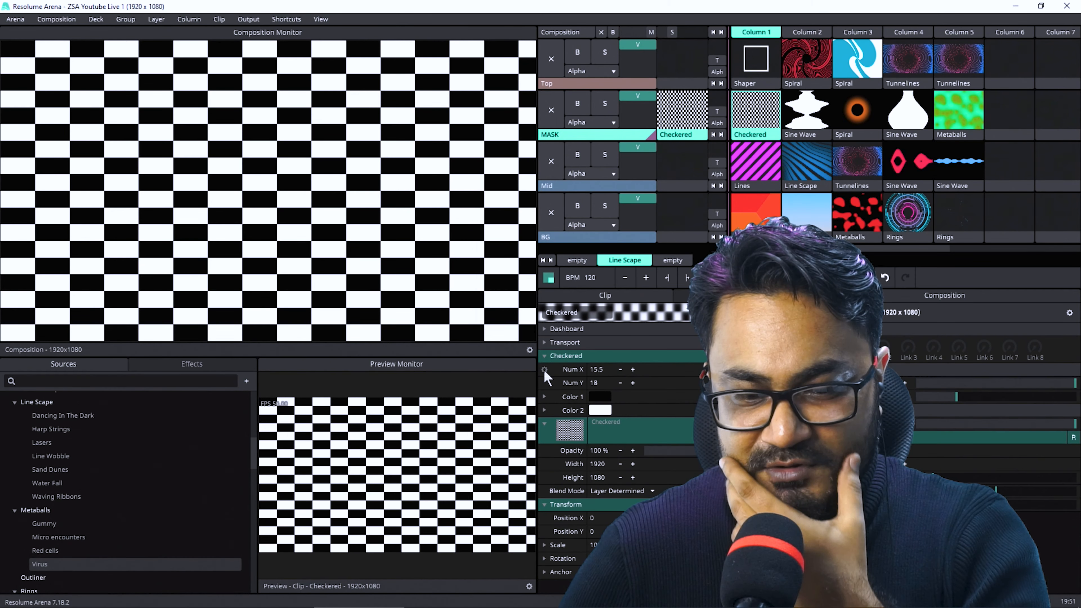
left_click(545, 370)
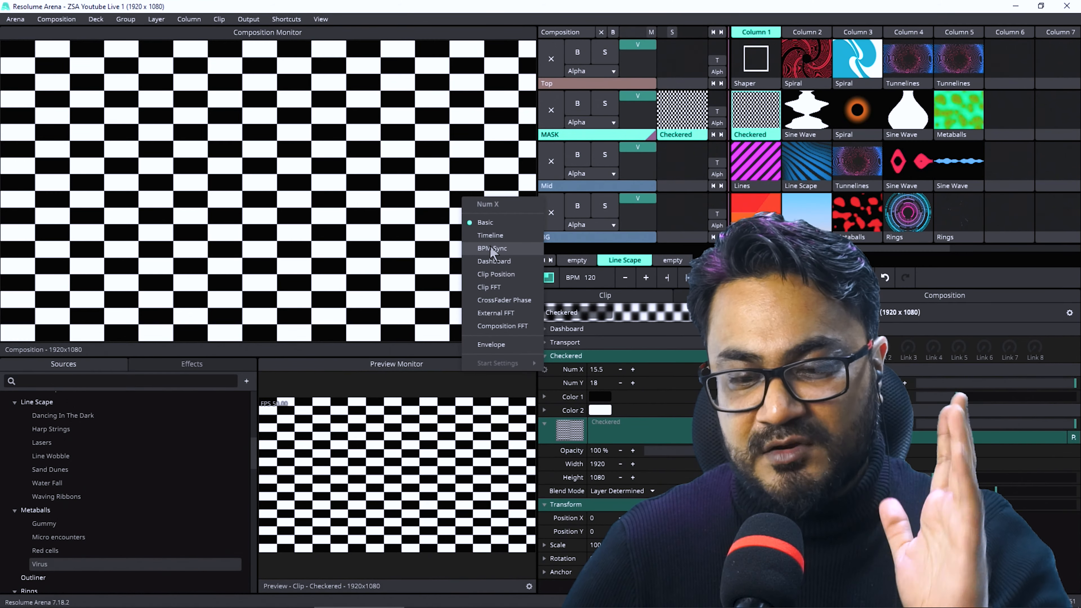
left_click(490, 248)
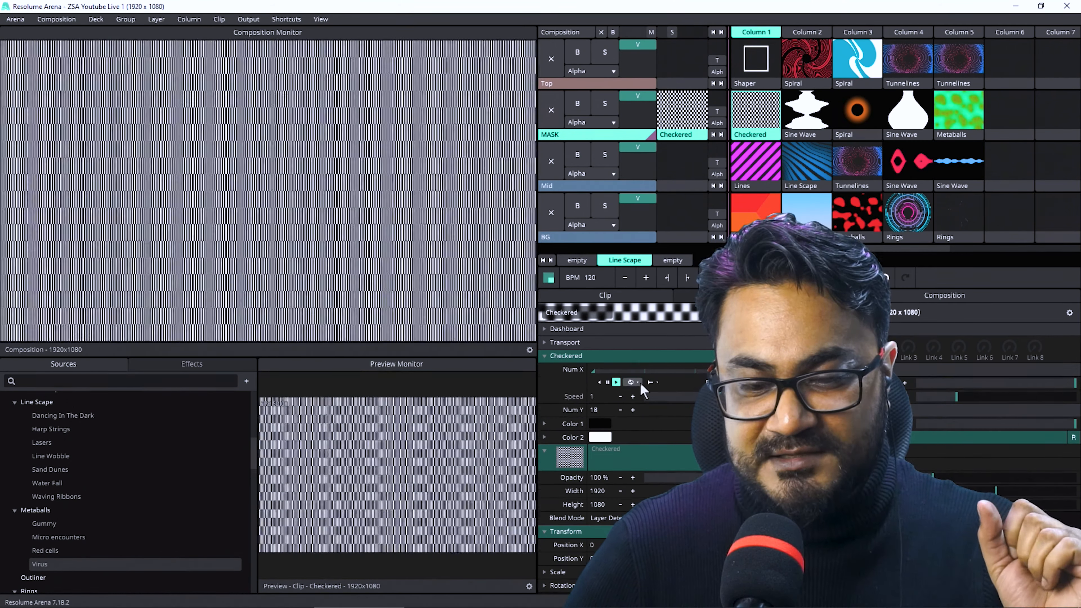
left_click(636, 382)
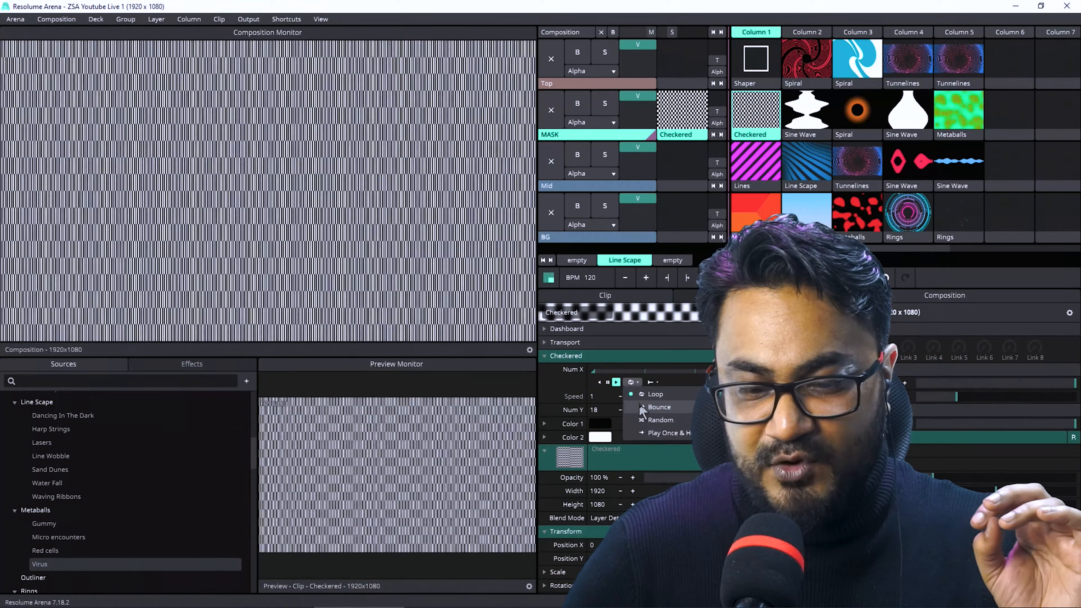
left_click(640, 395)
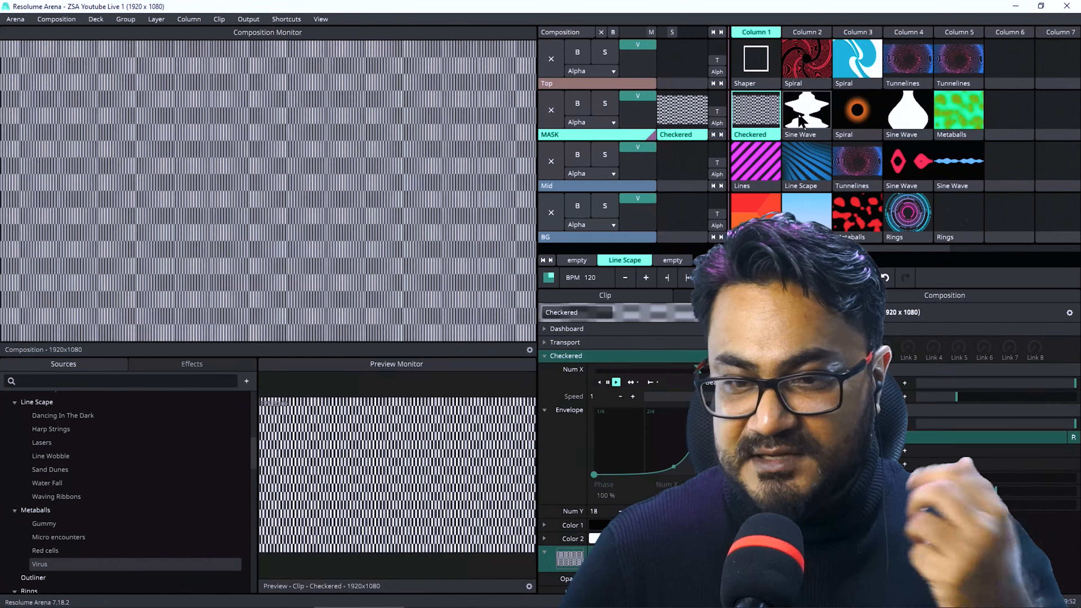
Set the MASK Sine Wave clip's frequency to 2.45, mod depth to 0 and amplitude to 0.87, and animate its position by BPM Sync with an envelope.
left_click(800, 121)
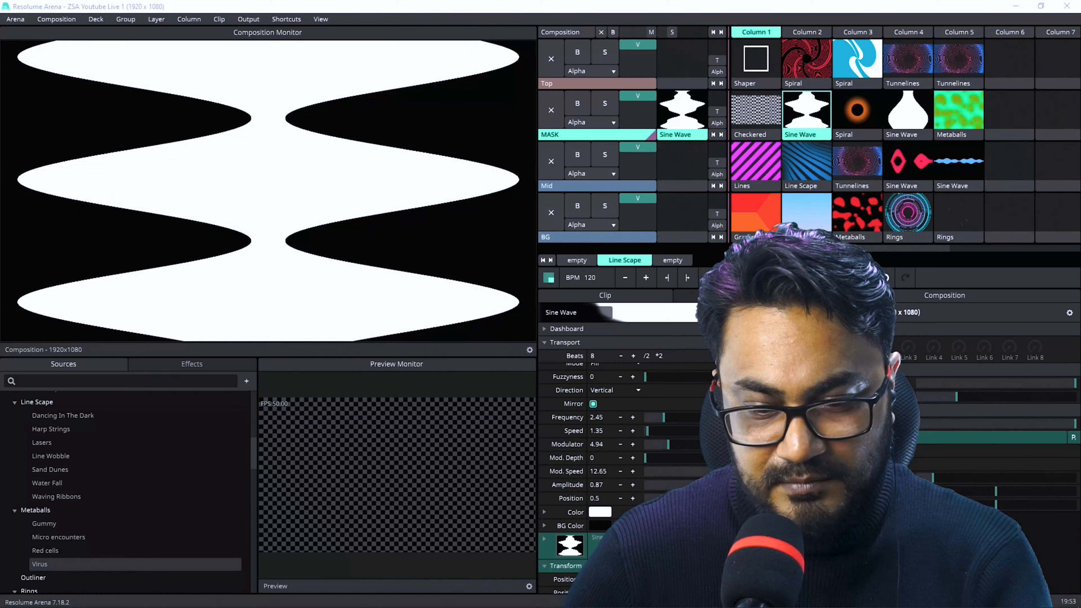
left_click(544, 498)
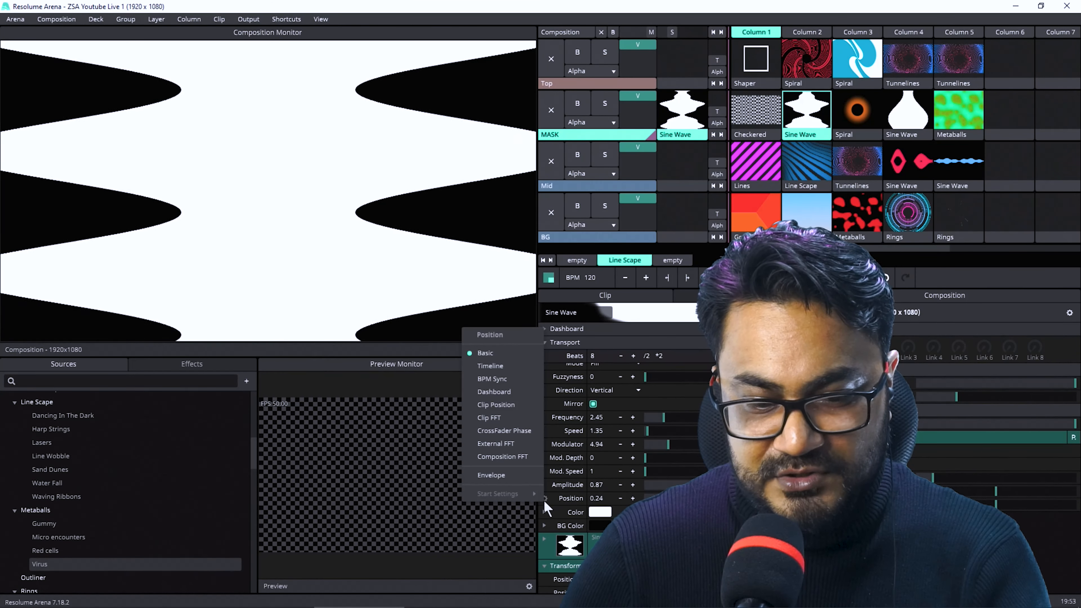
left_click(491, 379)
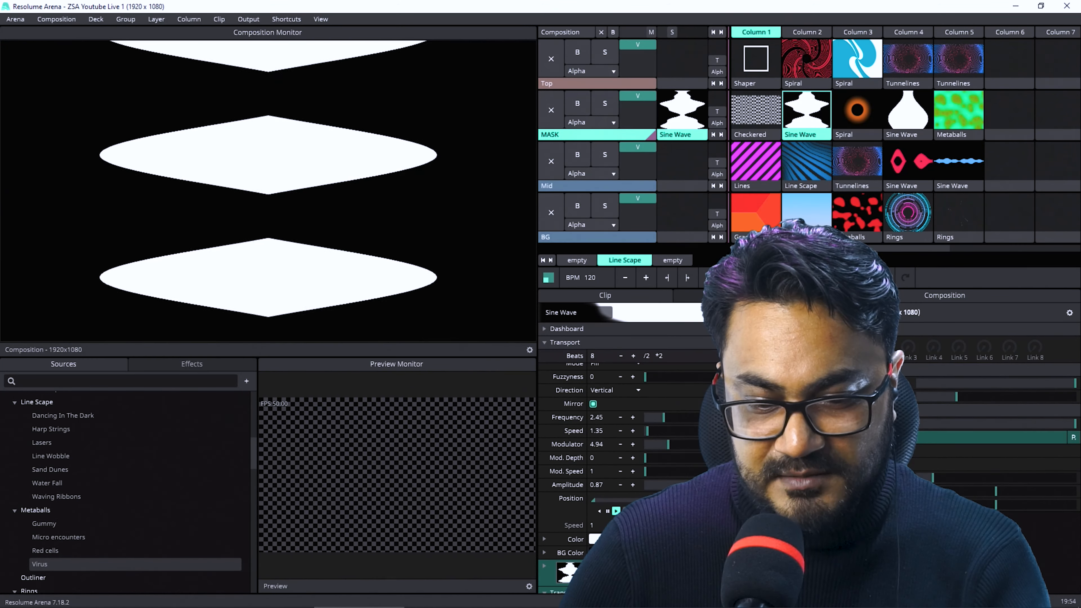
left_click(547, 498)
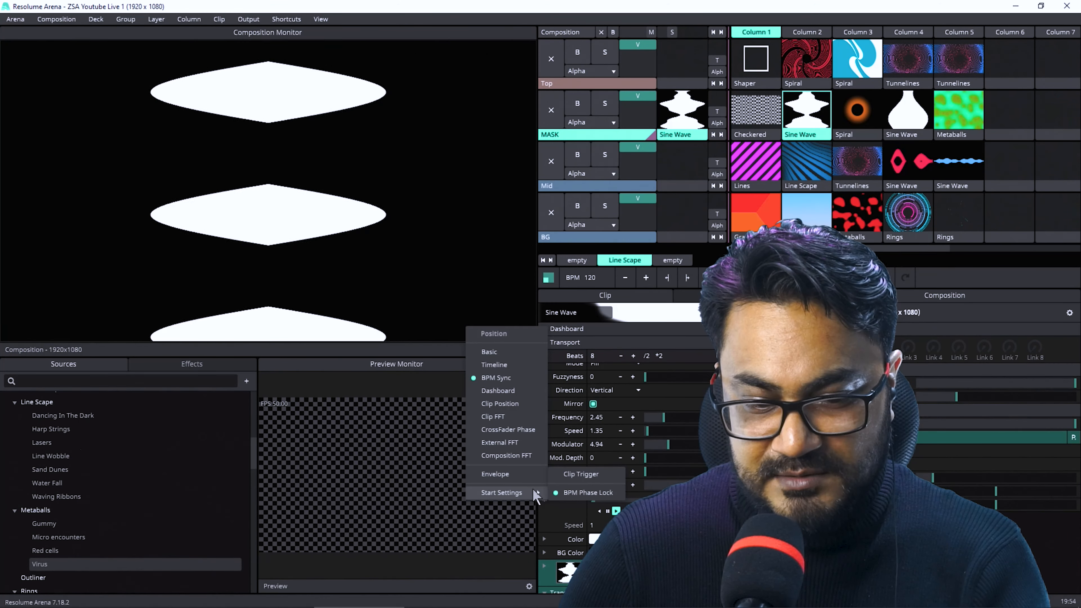
left_click(521, 479)
scroll(617, 426, "down", 5)
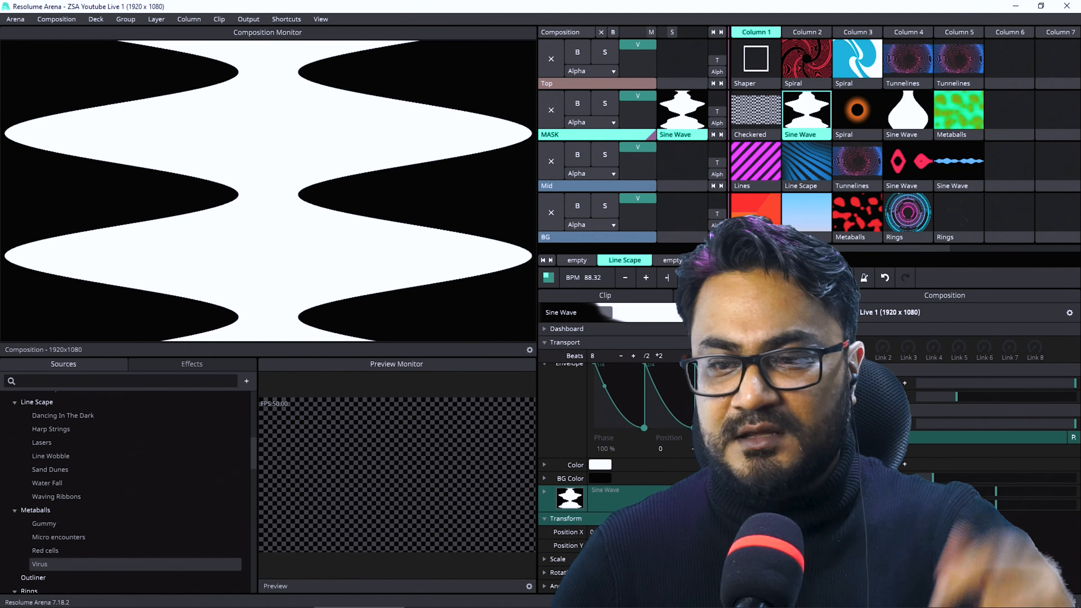
Preview the MASK layer's Checkered clip and clear the layer's output.
left_click(773, 124)
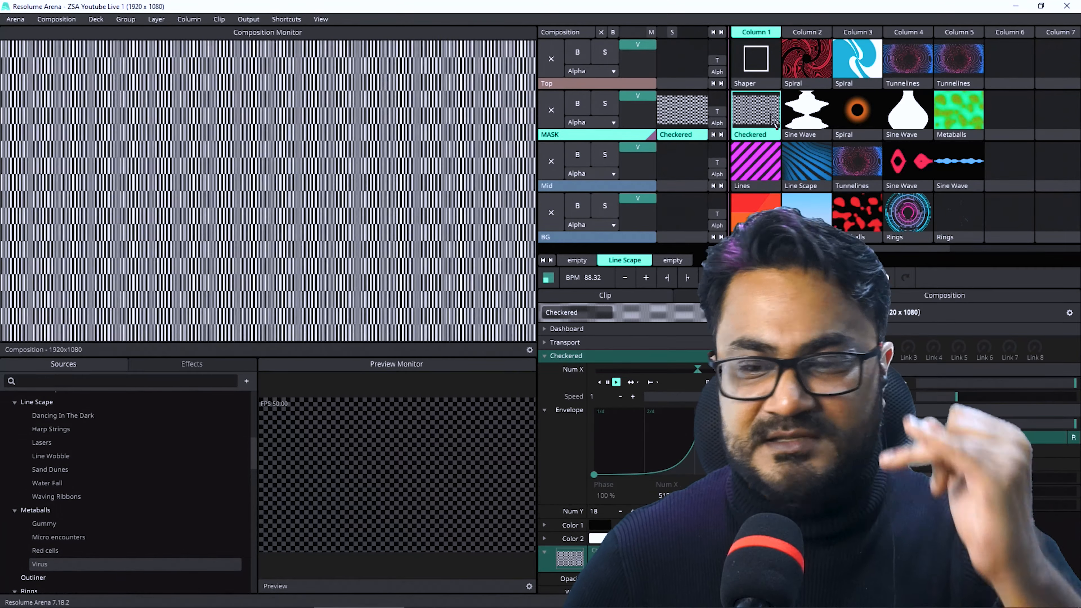
left_click(556, 118)
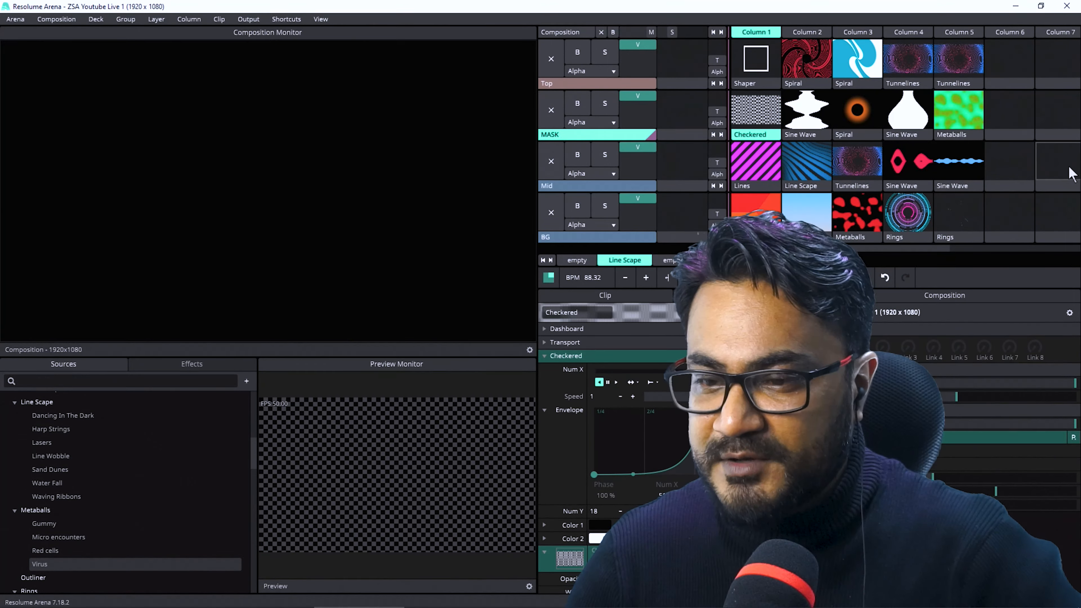
Play the Zoom animation of the MASK layer's Spiral clip backwards with a saw-shaped envelope and lower its Fuzzyness.
left_click(845, 112)
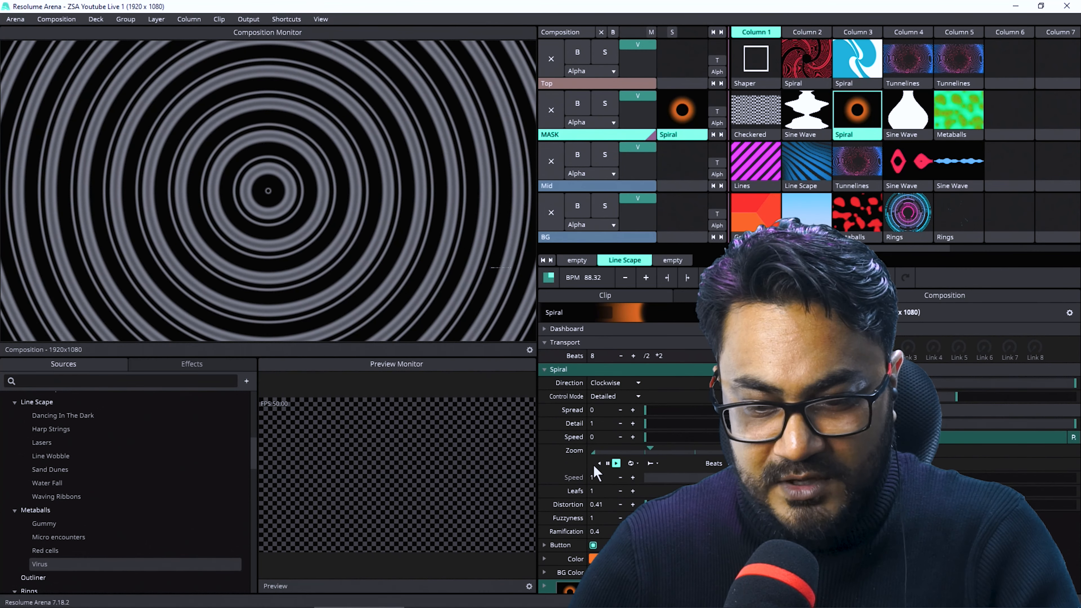
left_click(599, 463)
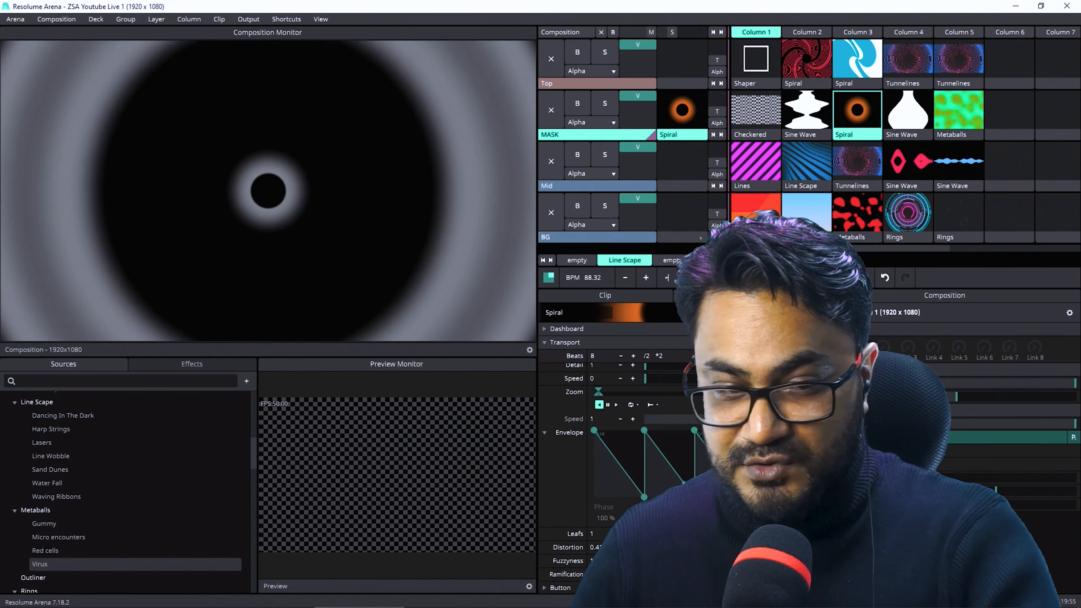
scroll(670, 432, "up", 3)
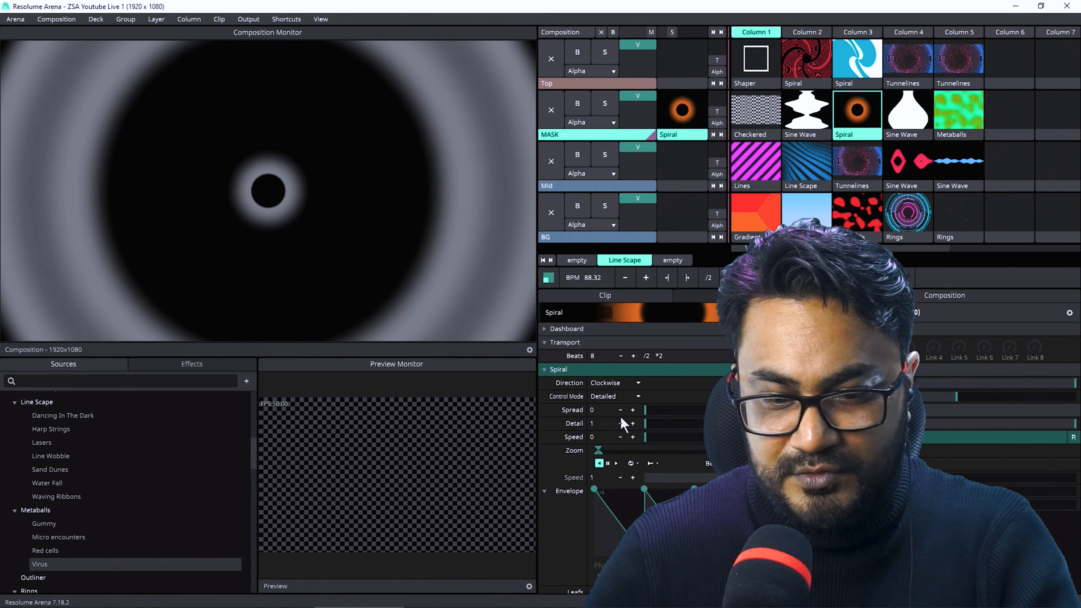
scroll(670, 431, "down", 5)
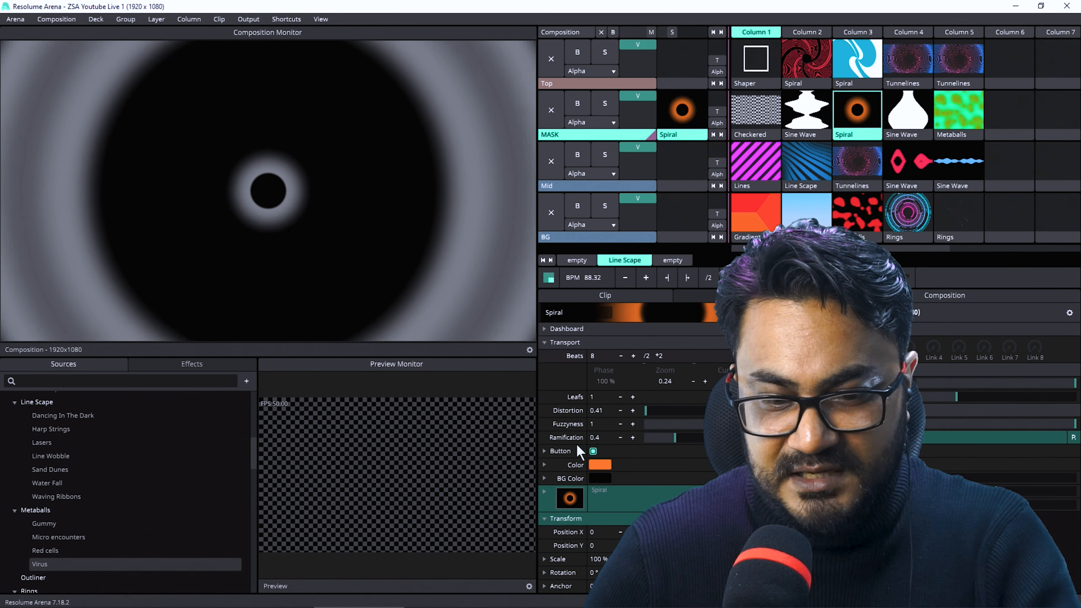
left_click_drag(785, 425, 618, 407)
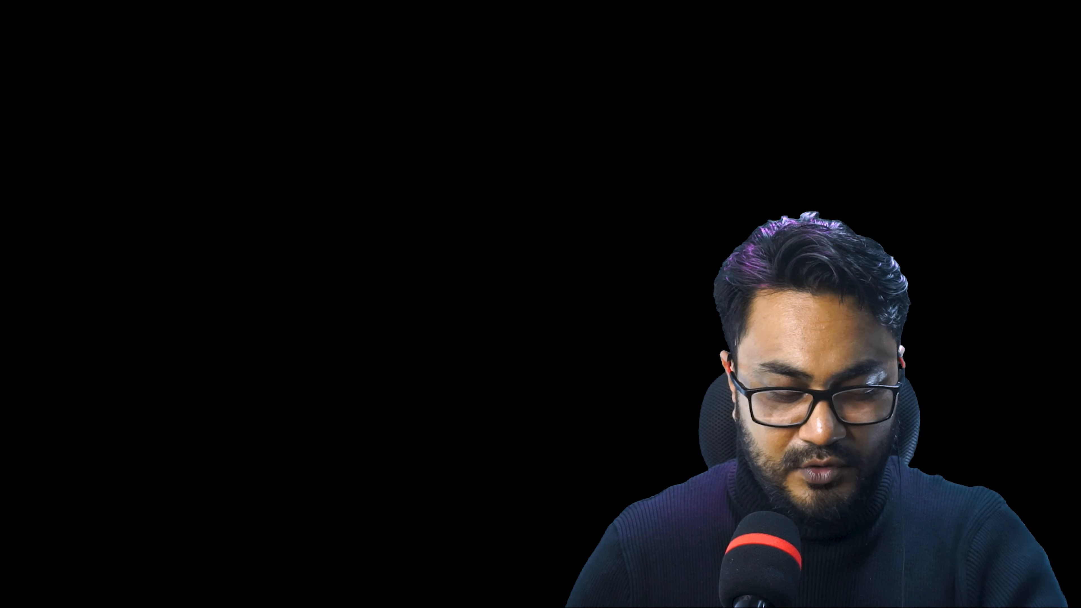
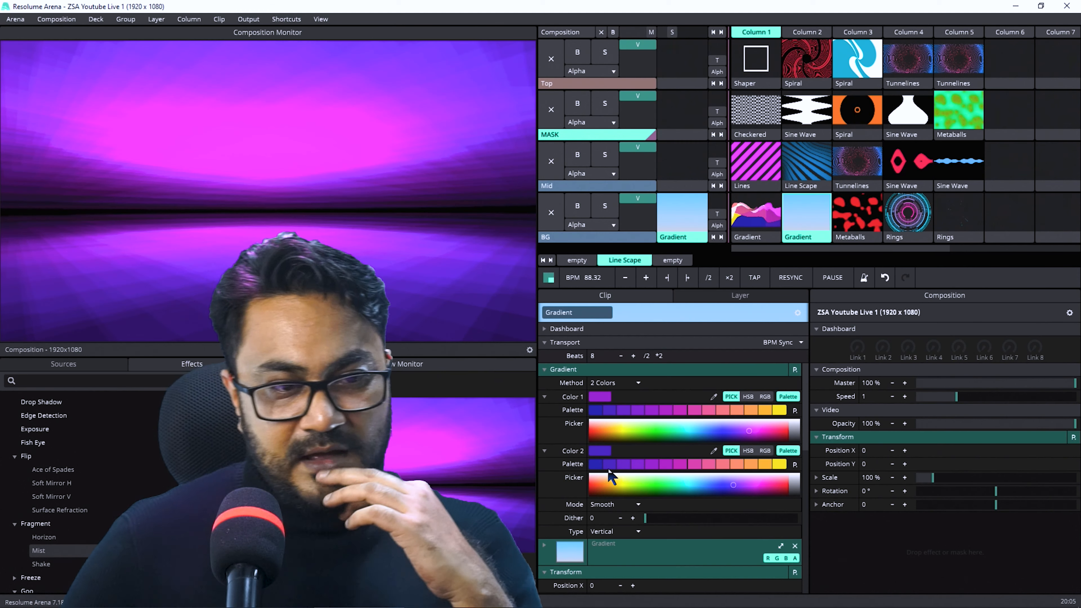
Remove the Alpha-blended Fragment effect from the BG layer's column 2 Gradient clip and collapse its Gradient and Transform sections.
scroll(585, 383, "down", 5)
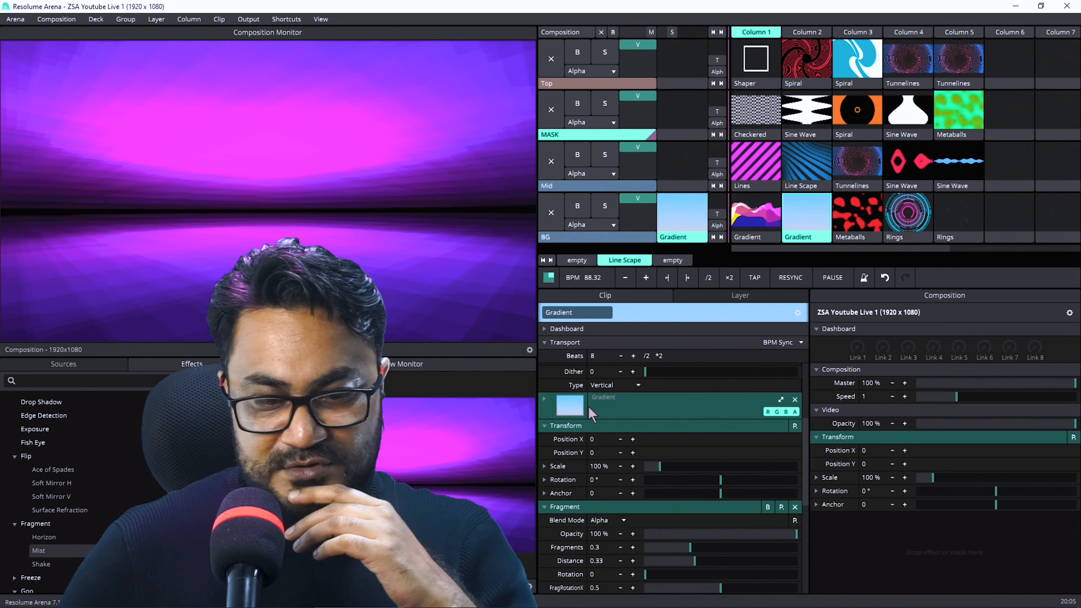
scroll(596, 472, "down", 3)
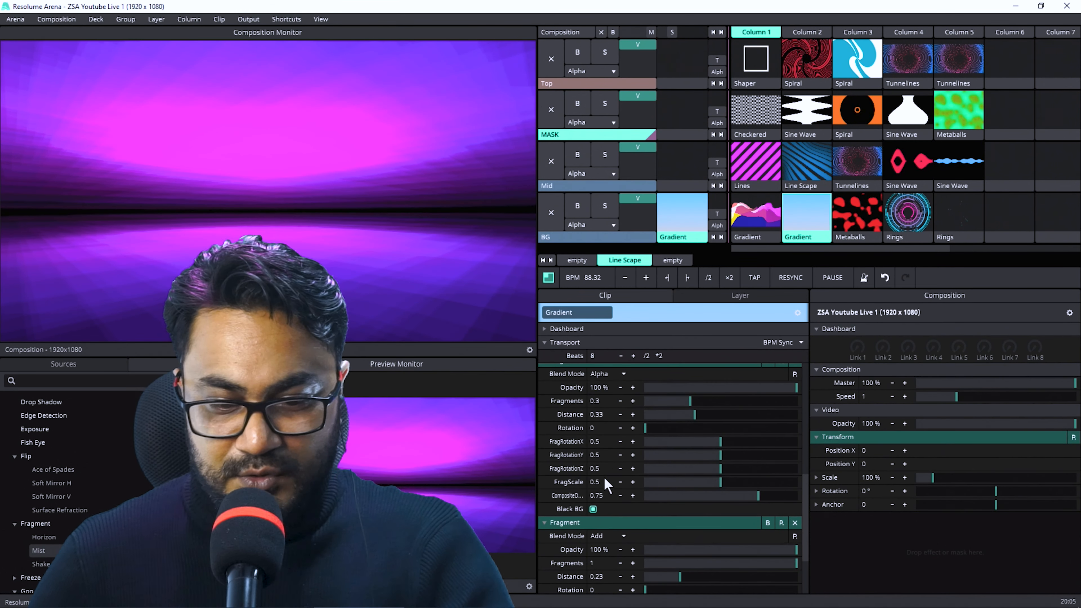
scroll(616, 477, "up", 2)
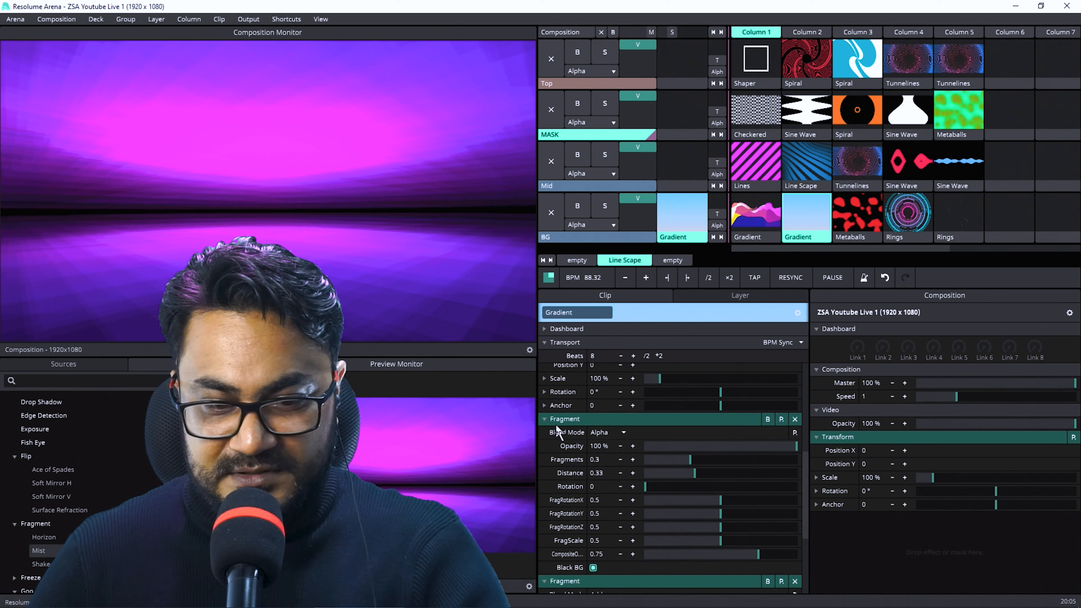
left_click(794, 419)
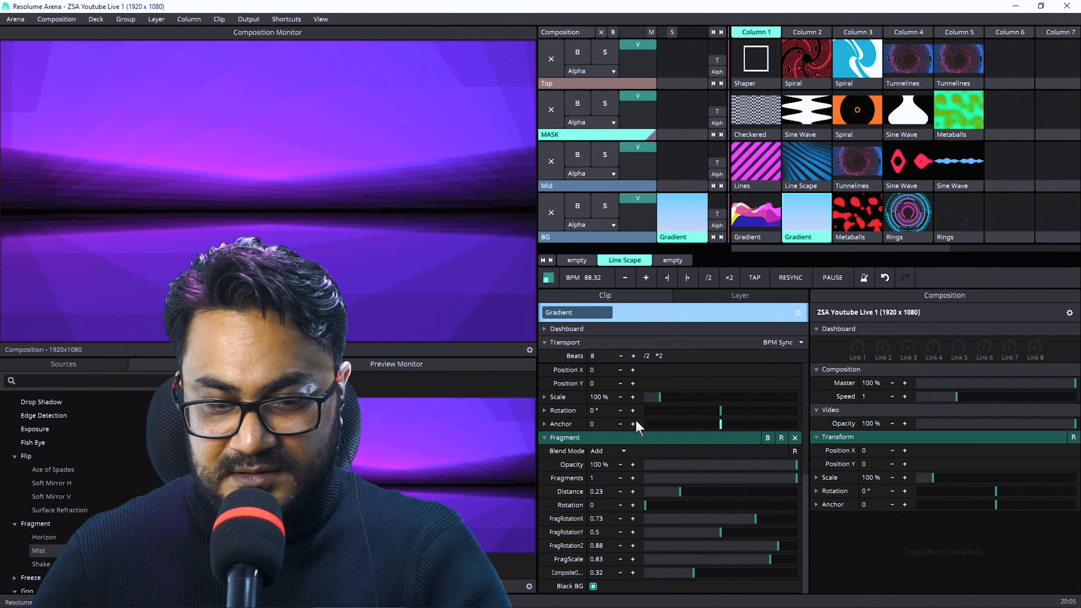
scroll(634, 419, "up", 5)
left_click(546, 474)
left_click(548, 370)
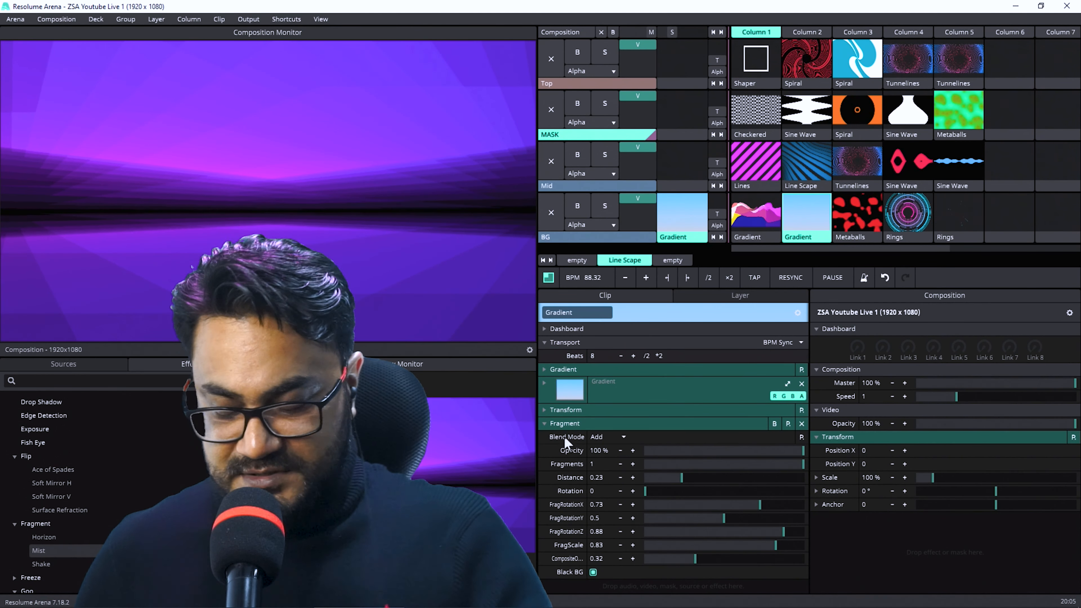
Animate the remaining Fragment effect's Rotation by Timeline over 31.5 seconds and set its Distance to 0.36.
left_click_drag(646, 490, 670, 492)
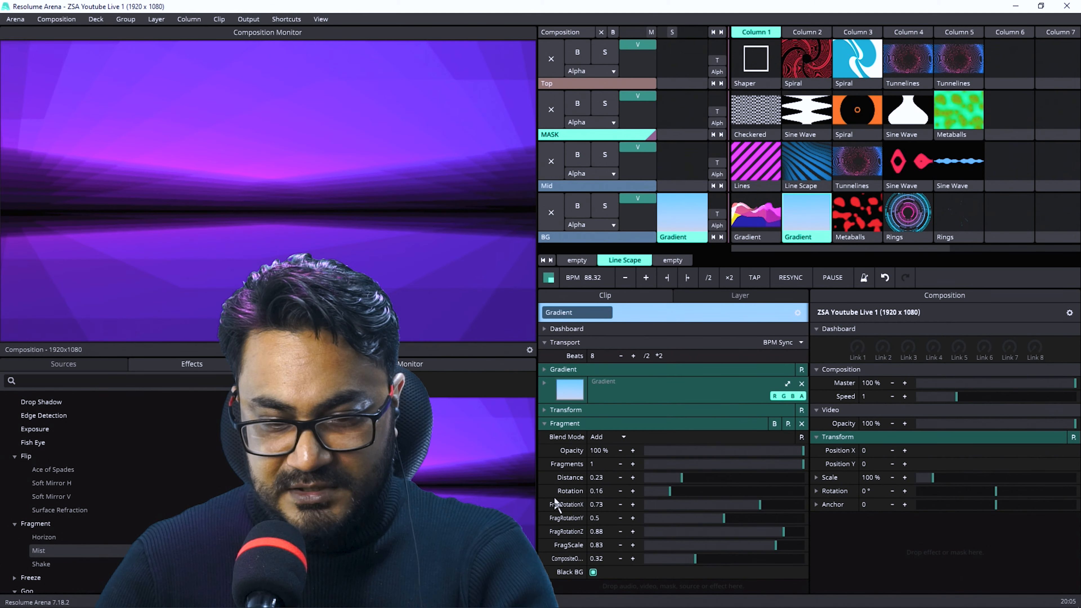
left_click(545, 491)
left_click(488, 359)
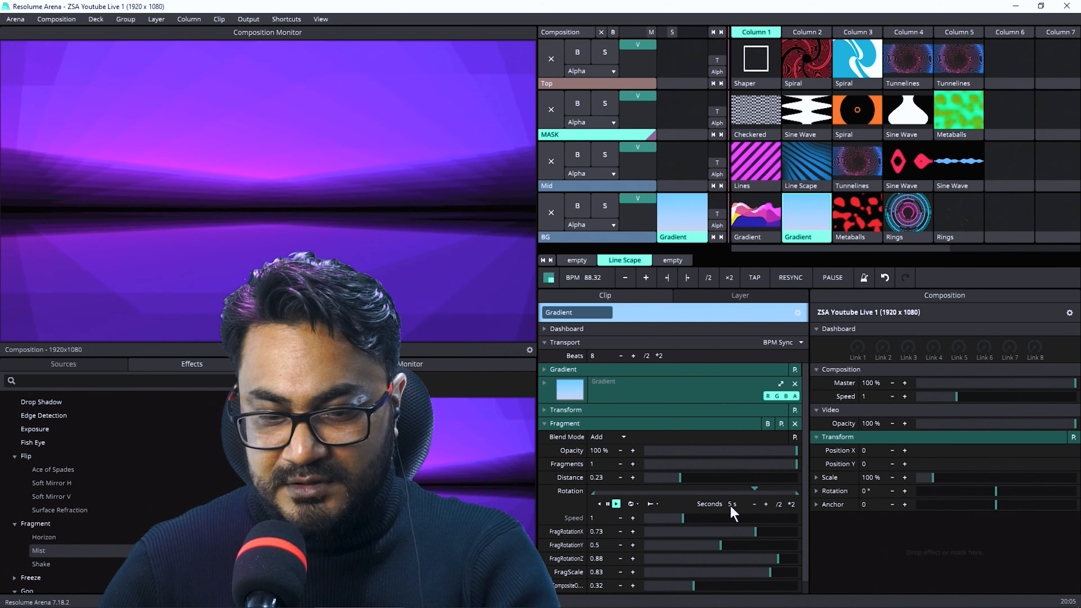
left_click(765, 504)
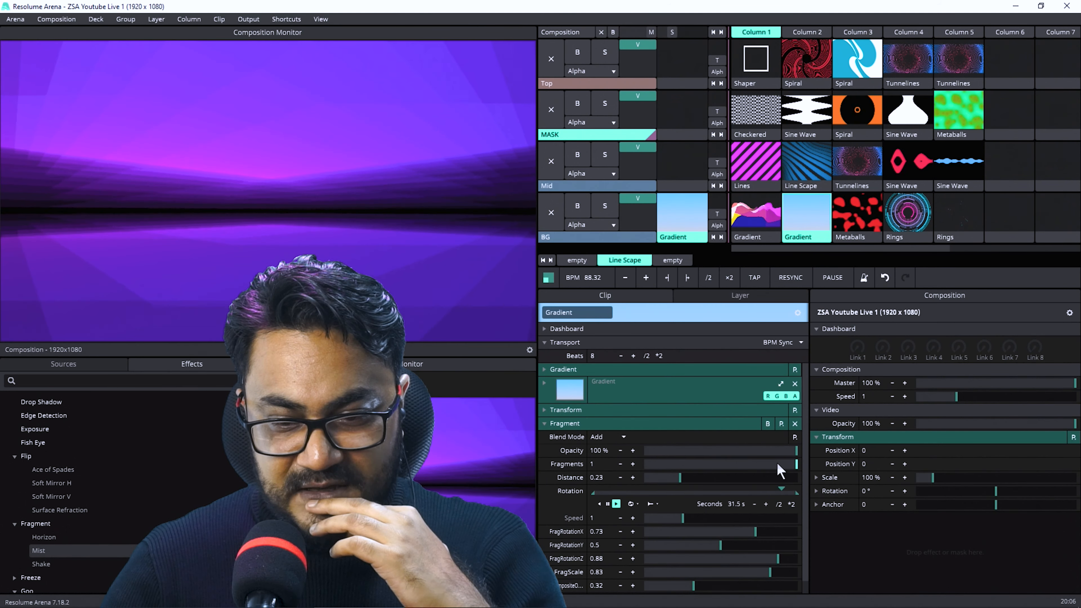
mouse_move(791, 463)
left_mouse_down()
mouse_move(721, 469)
mouse_move(798, 468)
left_mouse_up()
left_click_drag(633, 479, 656, 497)
scroll(657, 498, "down", 1)
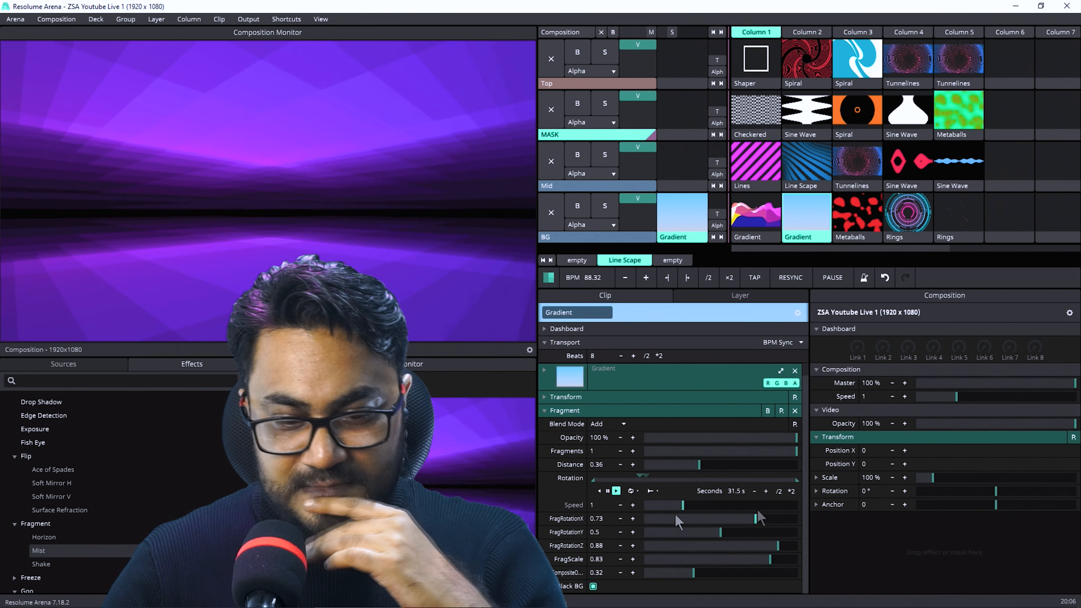
Animate the Fragment effect's FragRotationZ by BPM Sync over 2 beats, using an envelope with a Sine In/Out curve.
left_click_drag(756, 520, 723, 520)
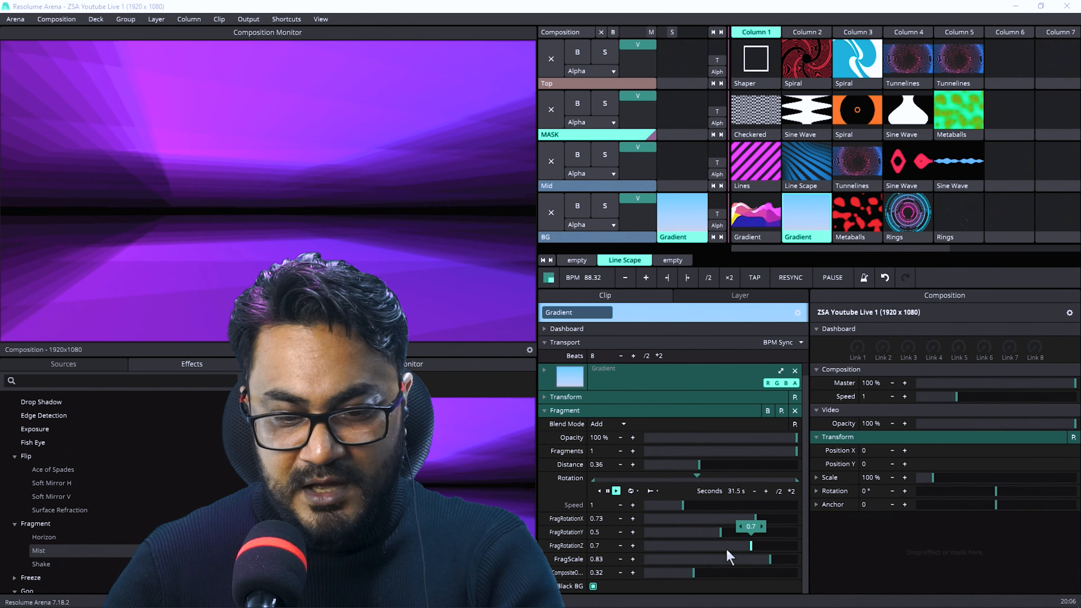
left_click(545, 545)
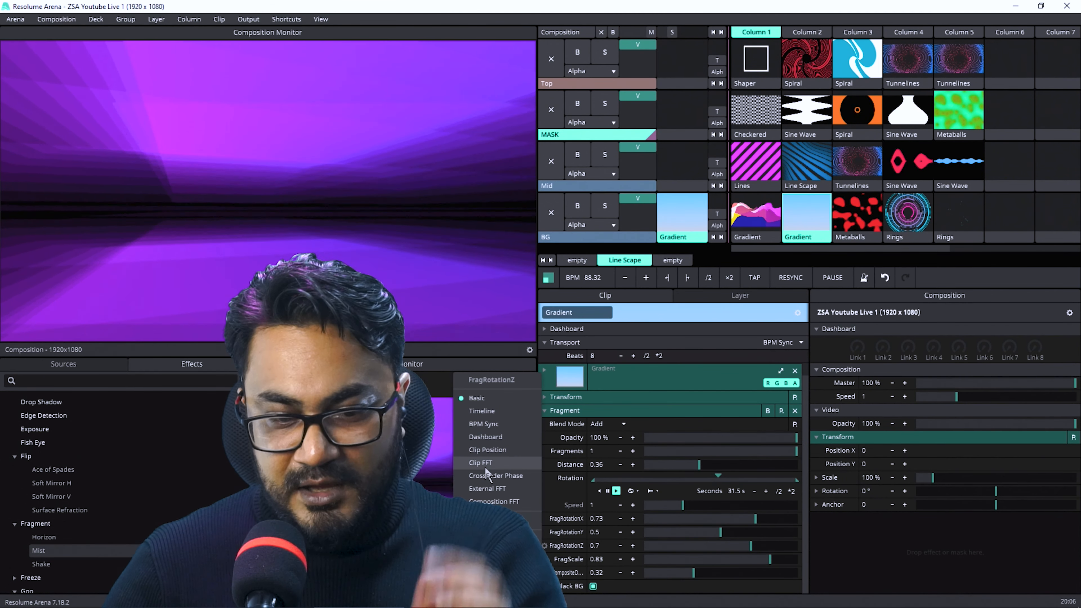
left_click(483, 424)
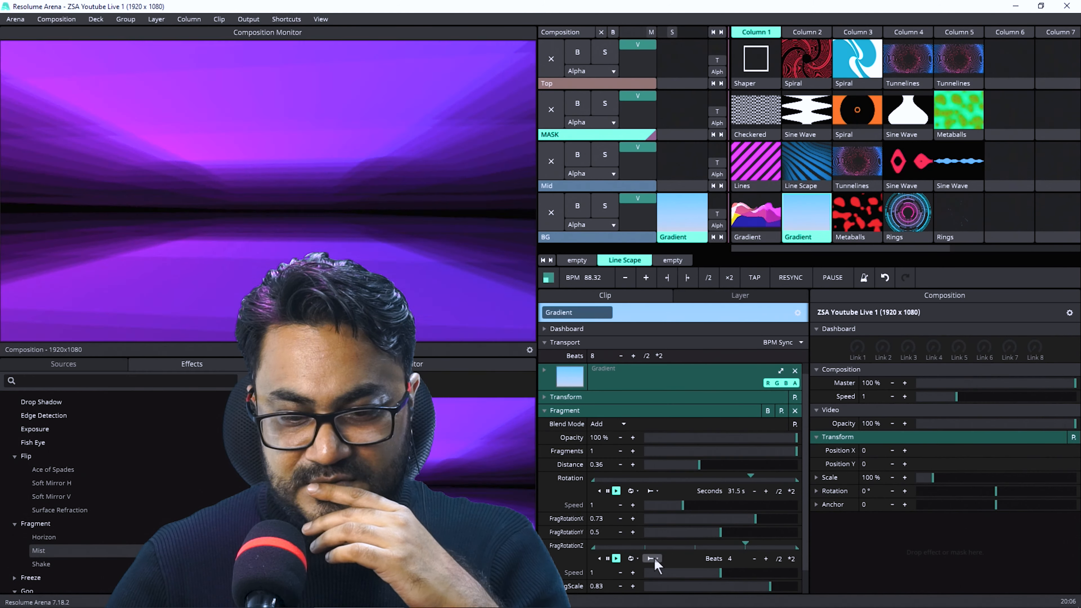
left_click(545, 546)
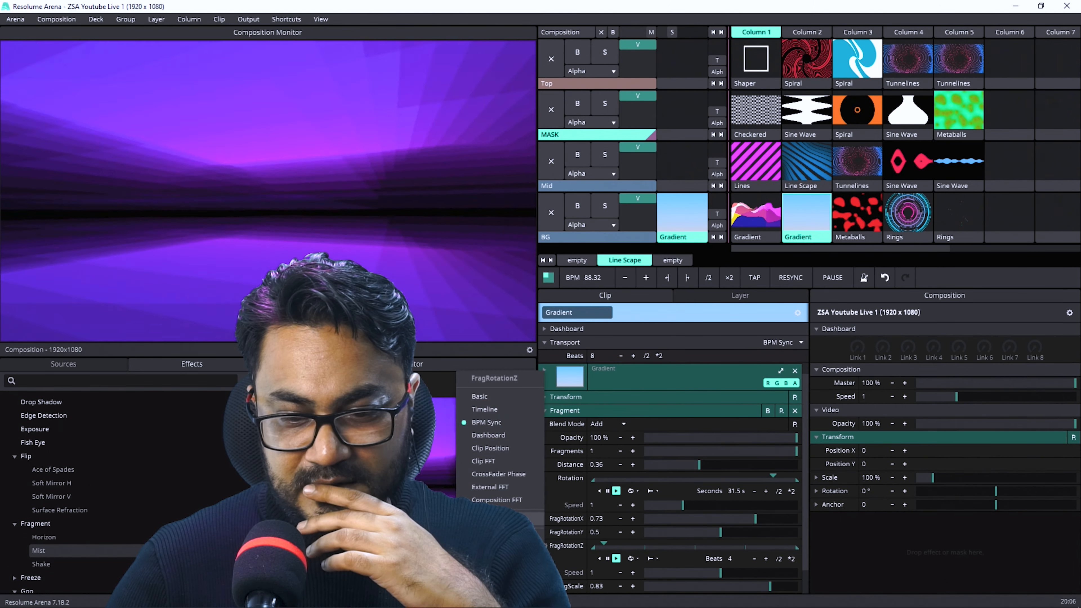
left_click(510, 519)
scroll(671, 522, "down", 3)
left_click(739, 555)
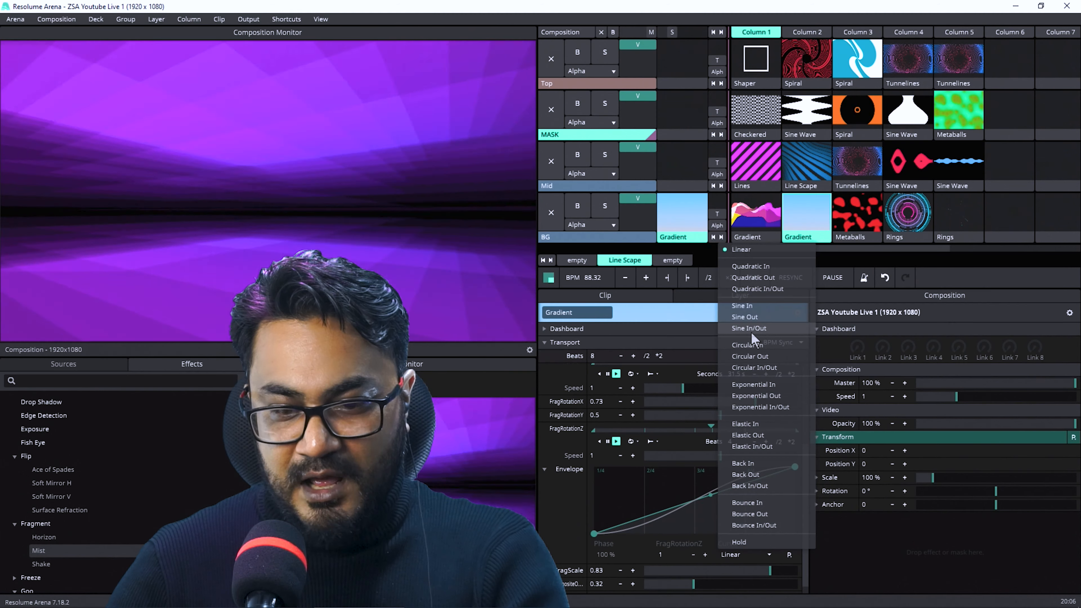
left_click(751, 330)
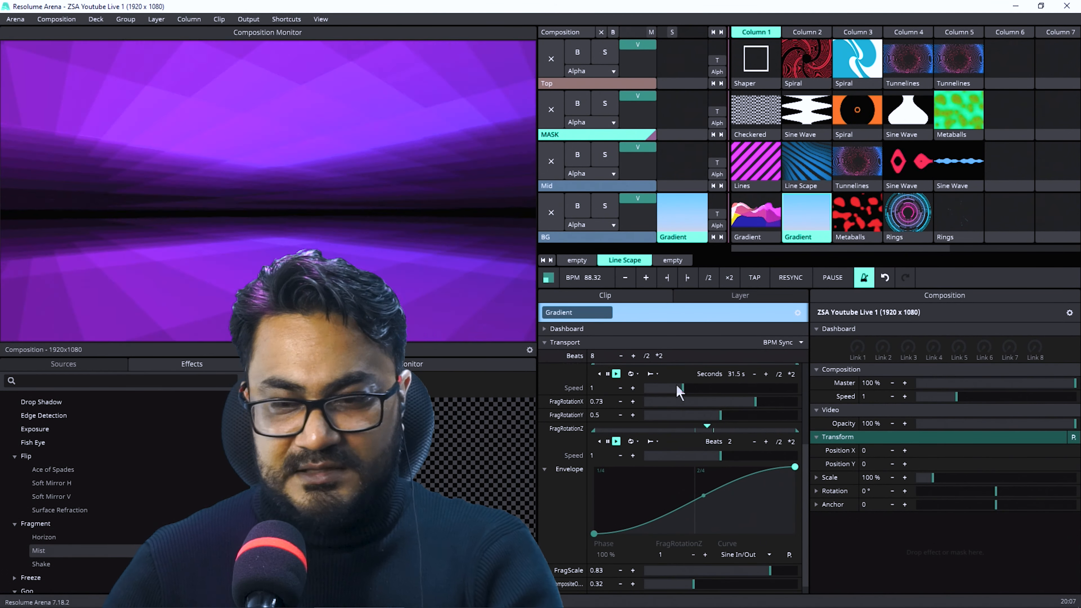
Launch the BG layer's Metaballs clip and change its color to pink from the palette.
left_click(856, 217)
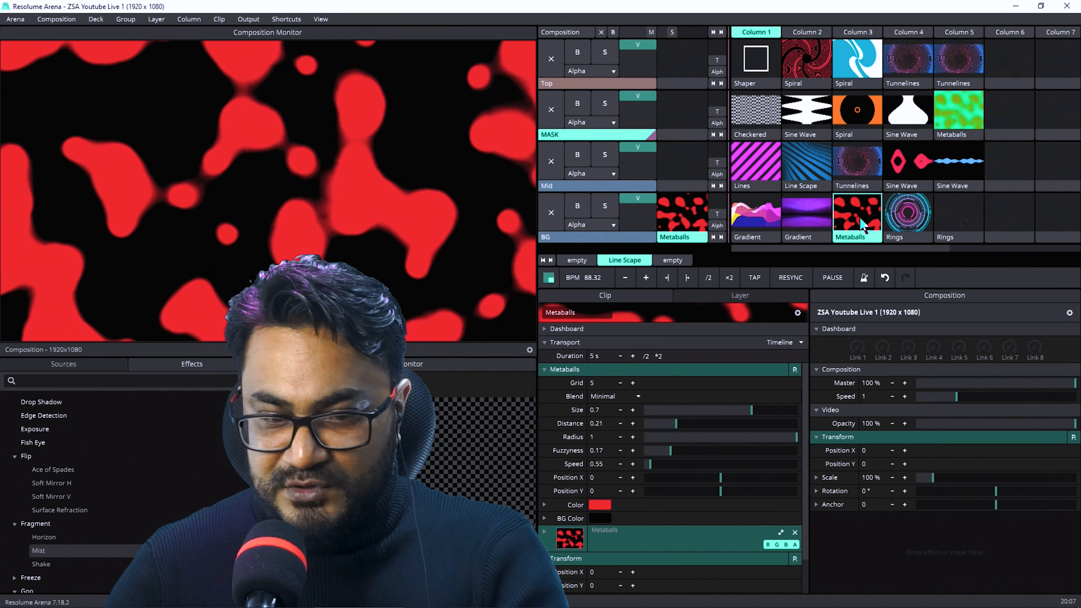
left_click(557, 559)
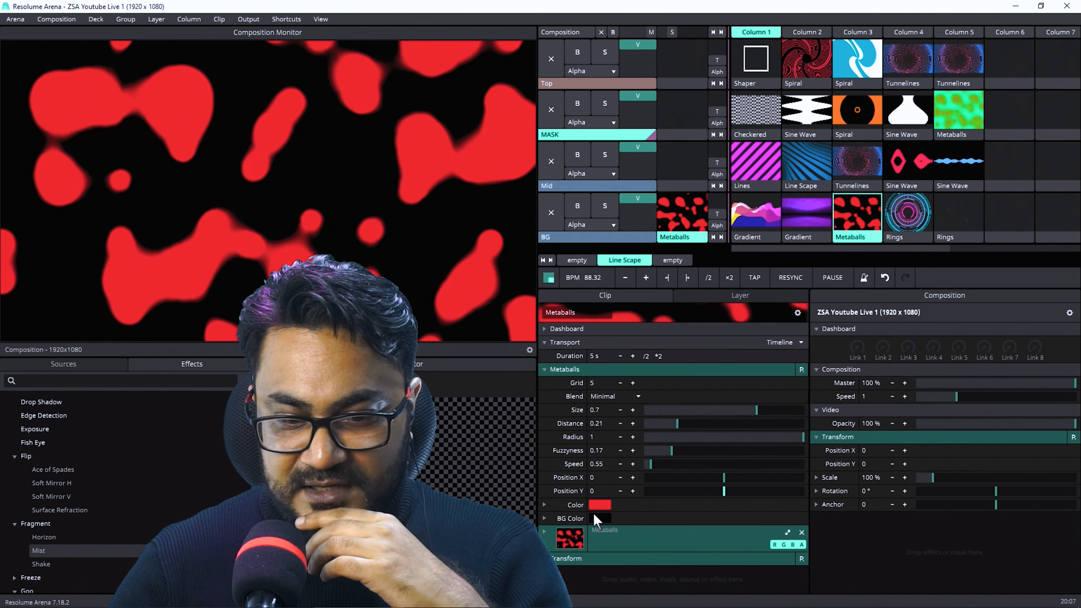
left_click(607, 506)
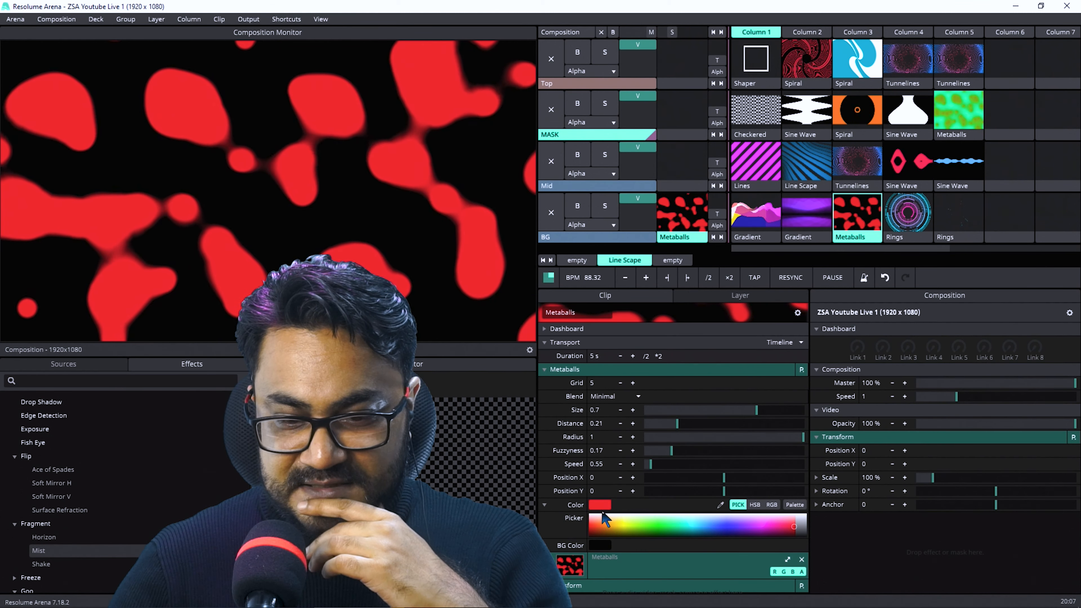
left_click(794, 504)
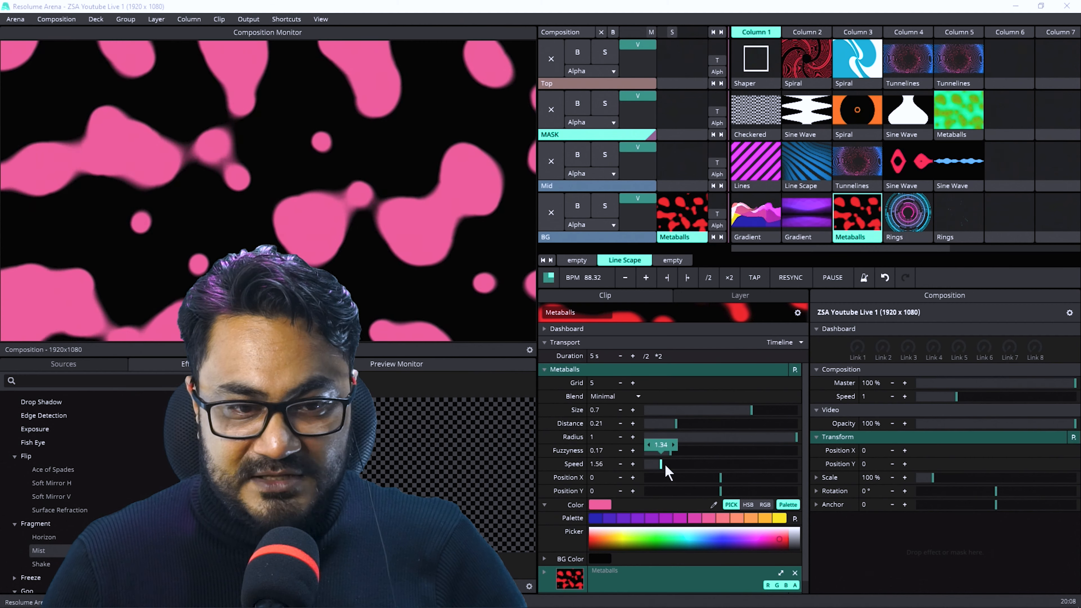
Animate the BG Metaballs clip's Speed by BPM Sync within a narrowed range and add an envelope to it.
mouse_move(665, 464)
left_mouse_down()
mouse_move(688, 474)
mouse_move(670, 471)
left_mouse_up()
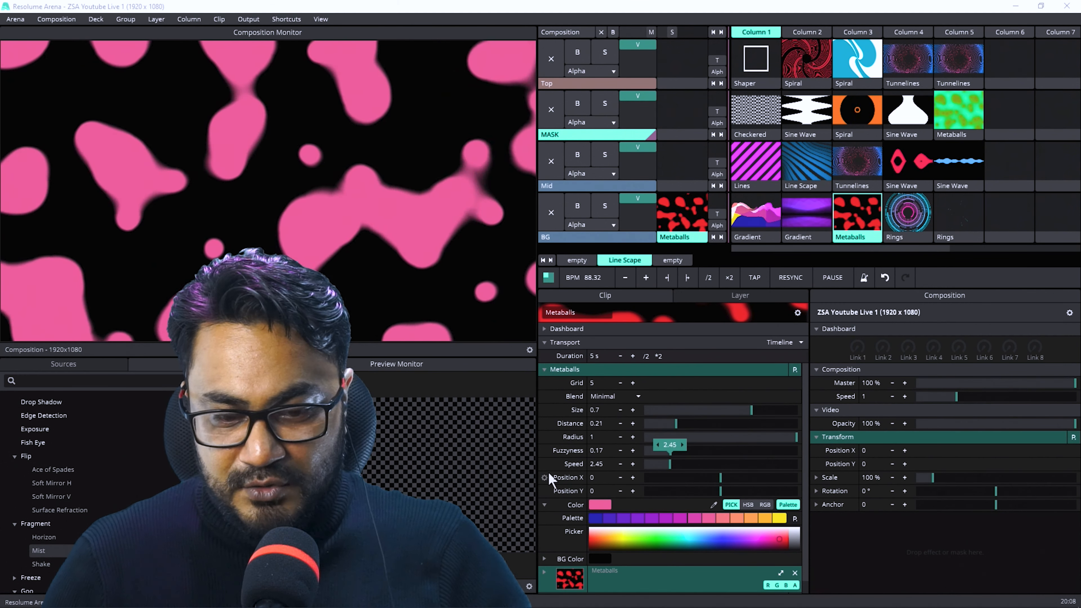
left_click(545, 465)
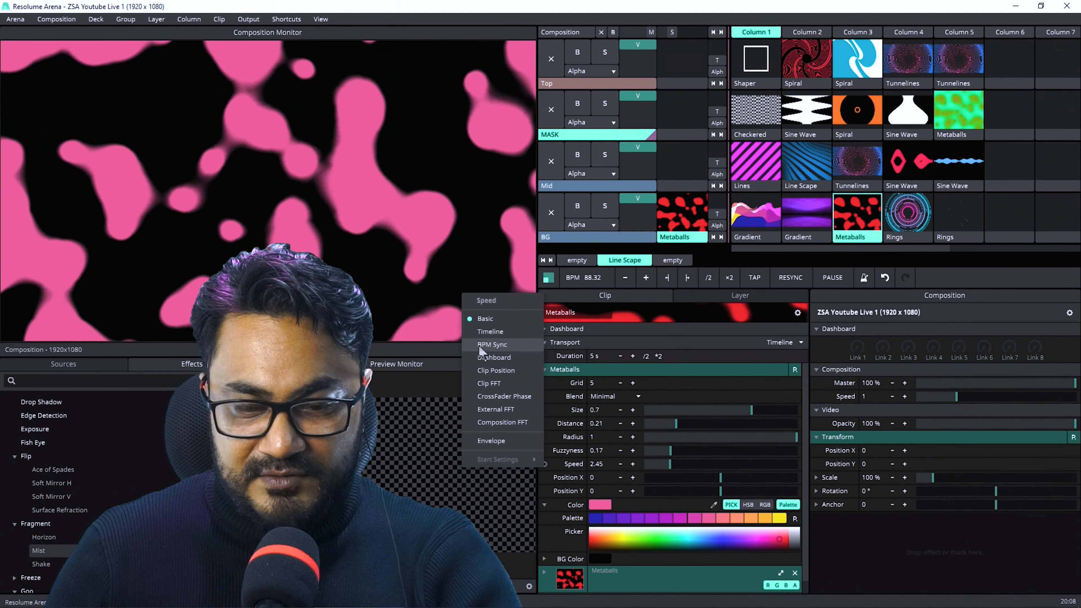
left_click(485, 344)
left_click_drag(795, 469, 679, 467)
left_click_drag(592, 466, 632, 468)
left_click(545, 465)
left_click(507, 441)
scroll(736, 525, "down", 2)
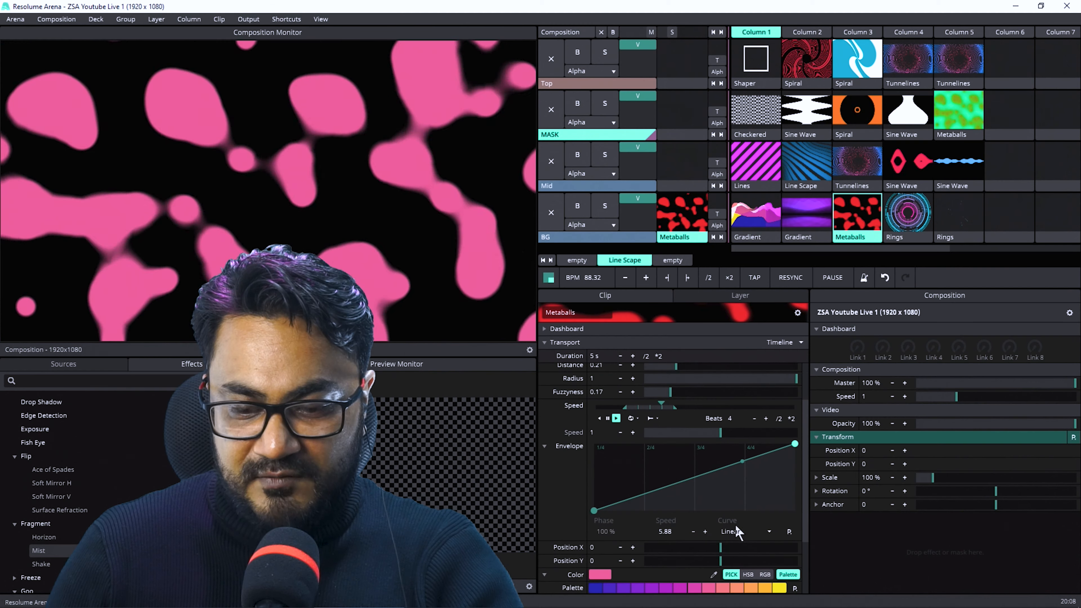
Apply the Noise preset to the Metaballs Speed envelope and shorten its cycle to 1/2 beat.
left_click(789, 532)
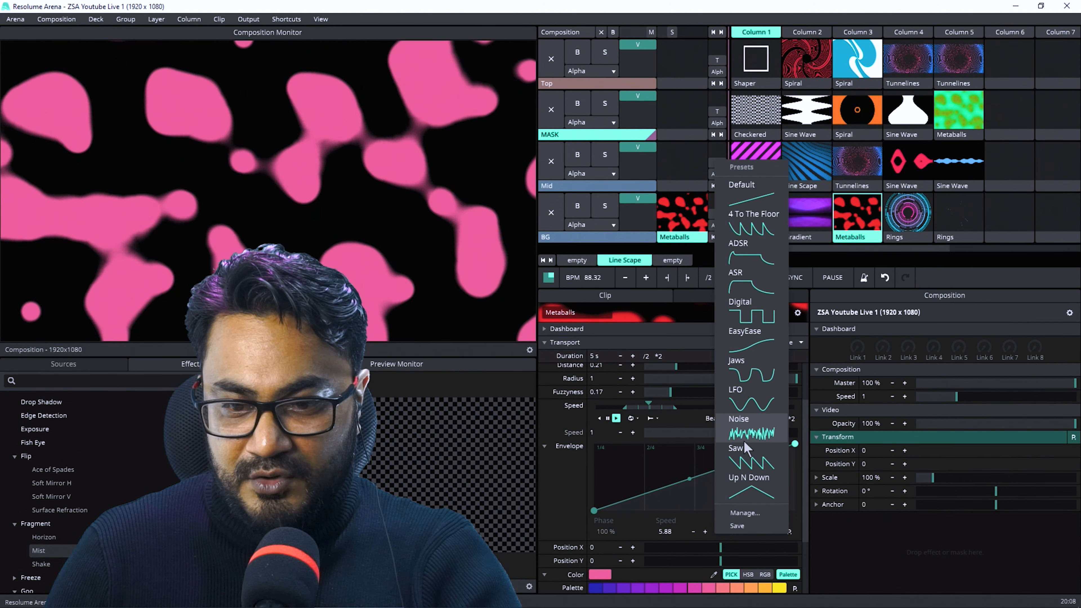
left_click(745, 440)
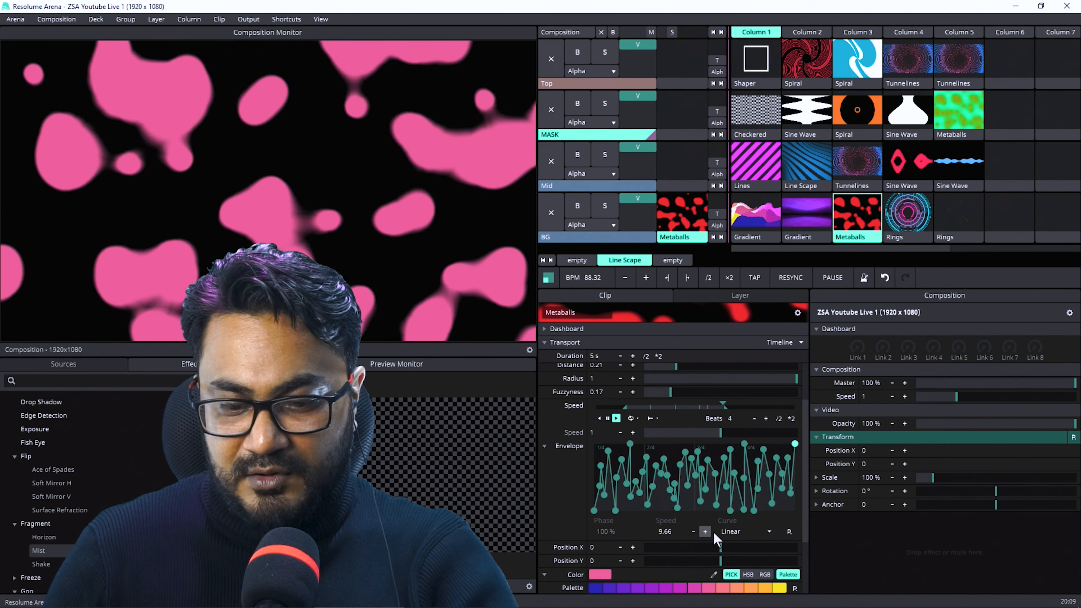
left_click(778, 419)
left_click(779, 419)
left_click(779, 418)
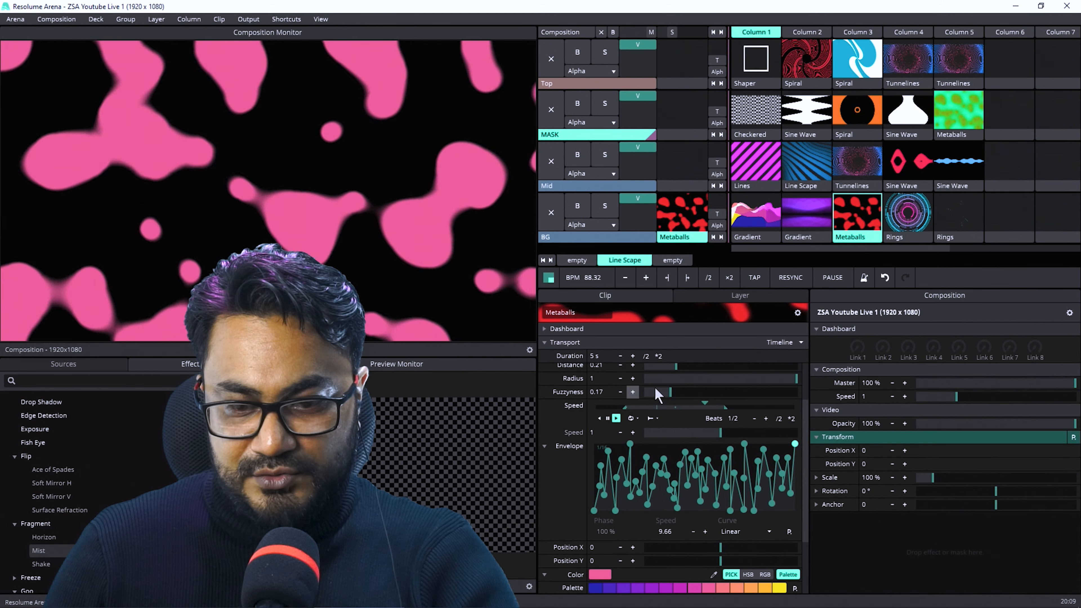
Set the BG Metaballs clip's Radius to 0.26 and animate it by BPM Sync.
left_click_drag(772, 380, 683, 389)
left_click(541, 380)
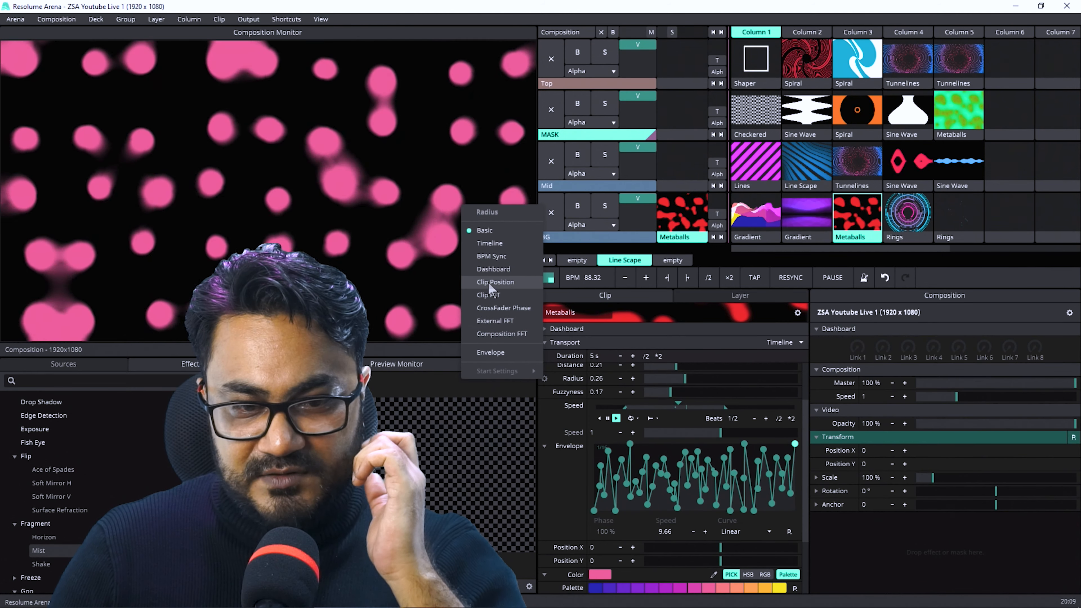
left_click(491, 256)
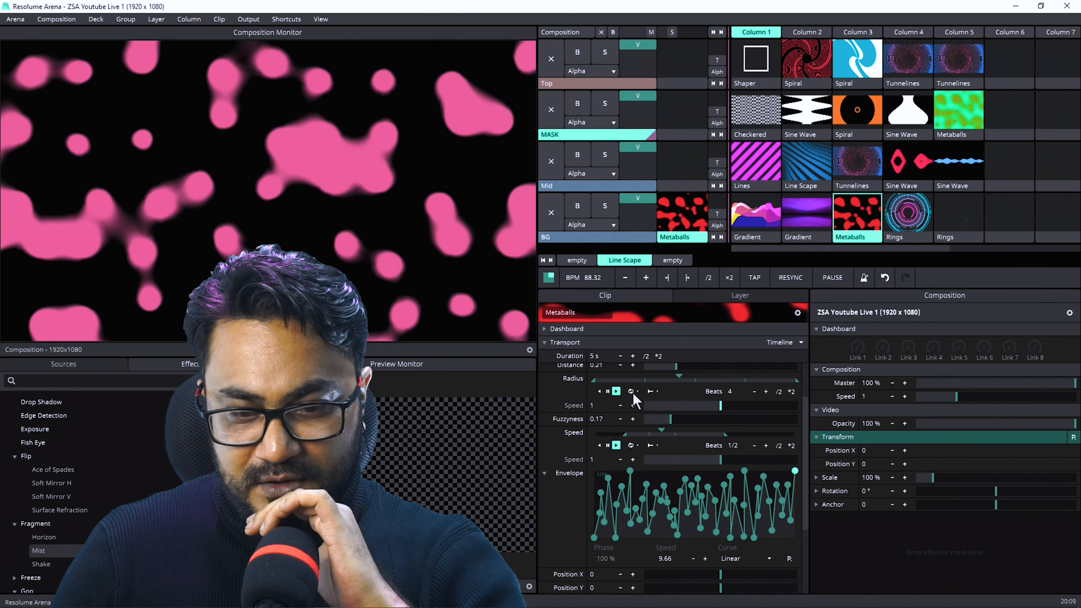
Play the BG Metaballs Radius animation backwards over 1 beat and give it an envelope with a Sine In/Out curve.
left_click(631, 391)
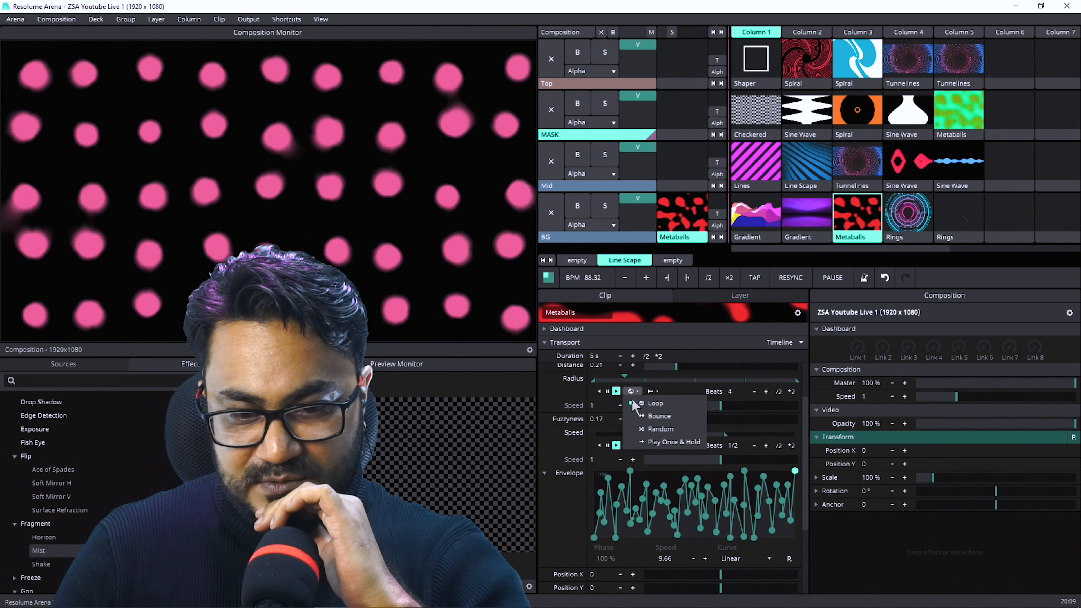
left_click(599, 391)
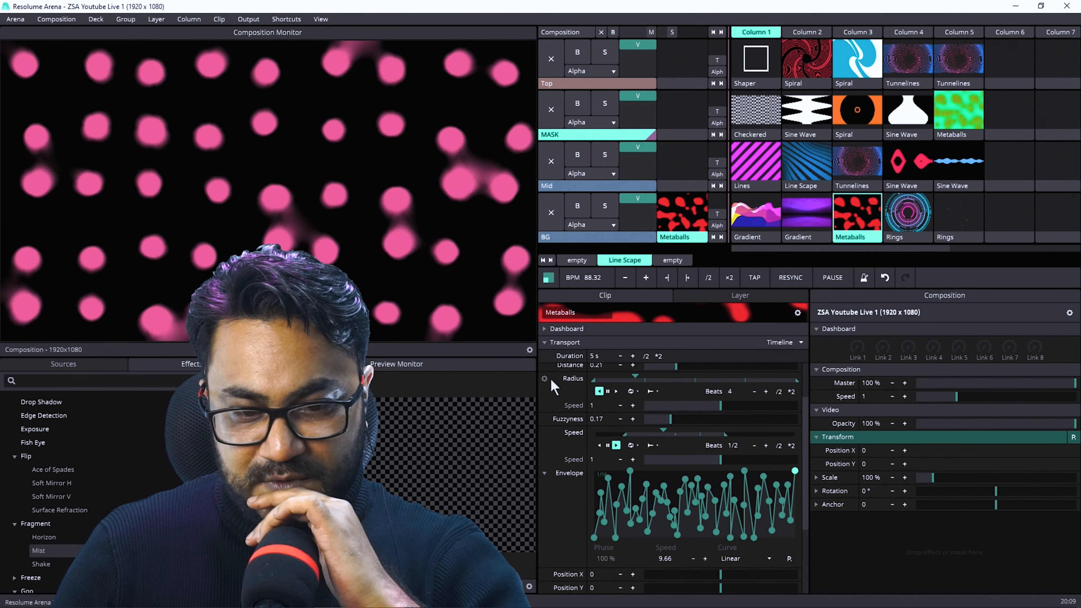
left_click(544, 378)
left_click(498, 358)
left_click(778, 391)
left_click(778, 391)
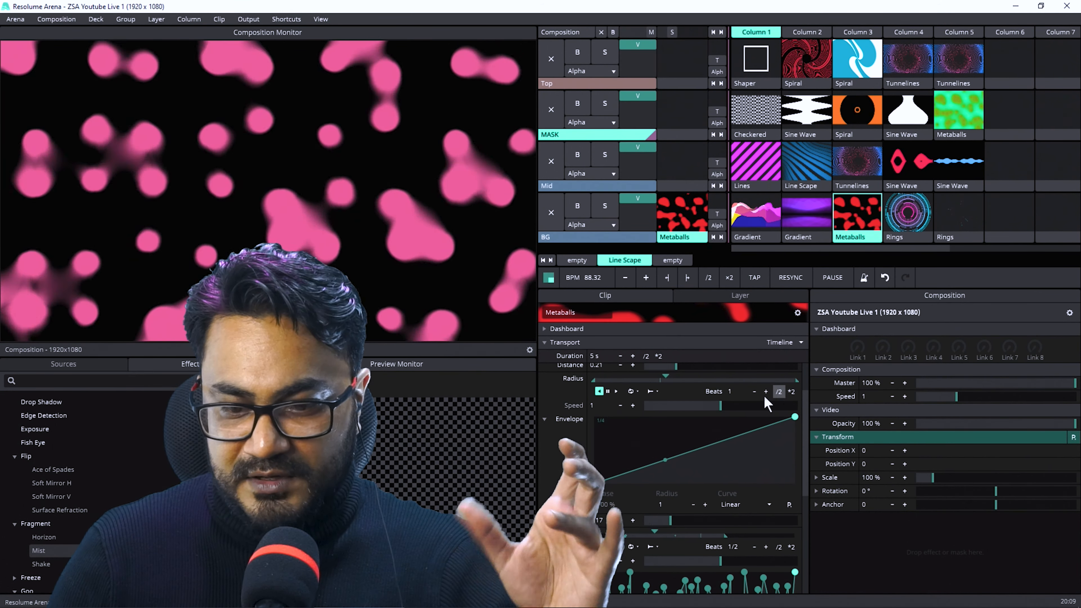
left_click(743, 504)
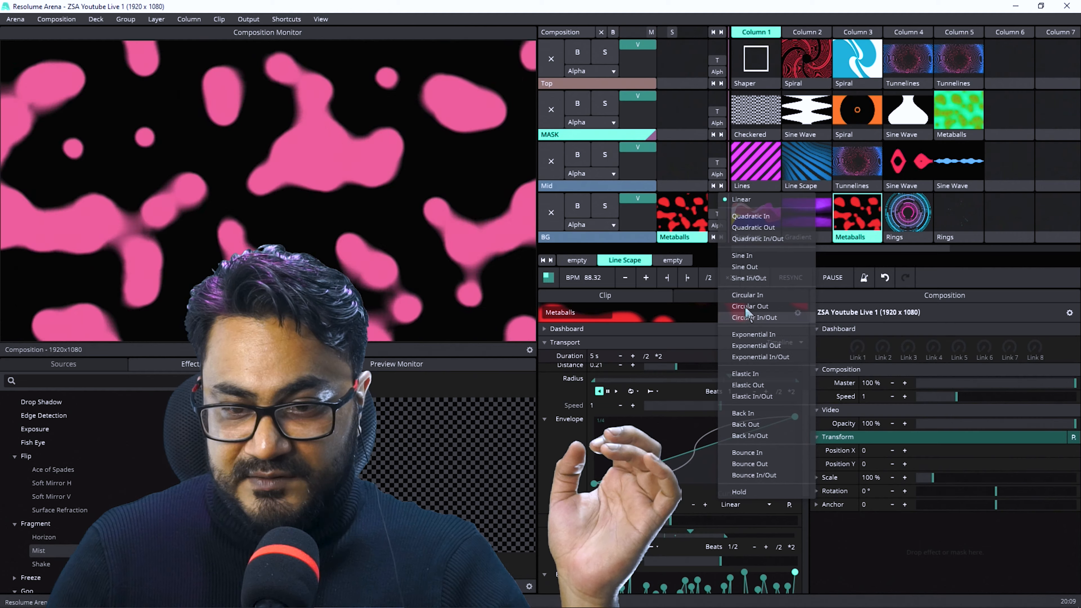
left_click(749, 279)
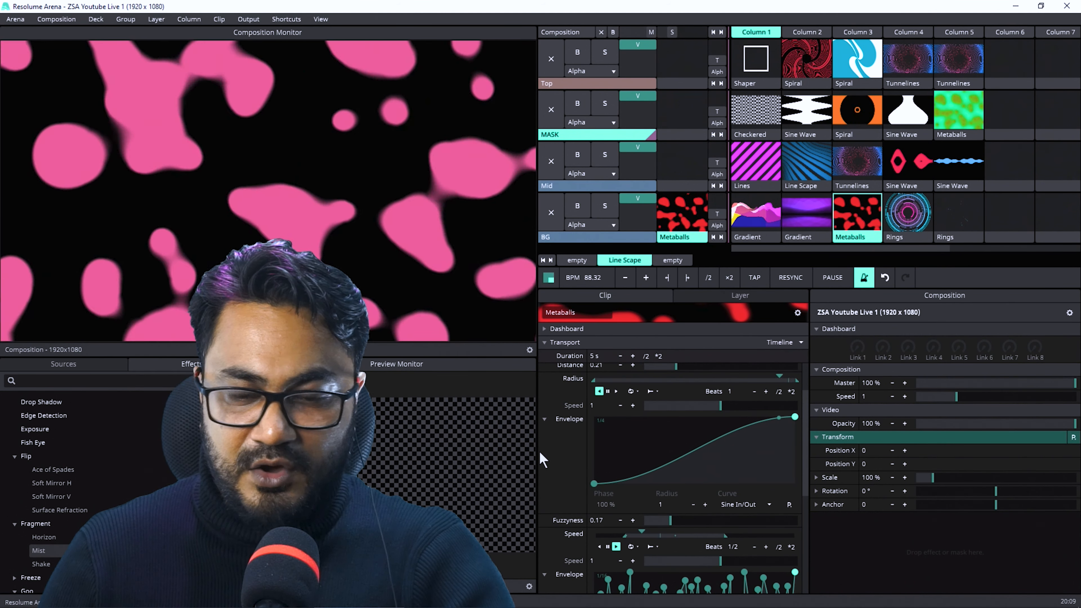
Switch between the BG layer's Rings and Metaballs clips to compare them, ending with Rings launched.
left_click(904, 213)
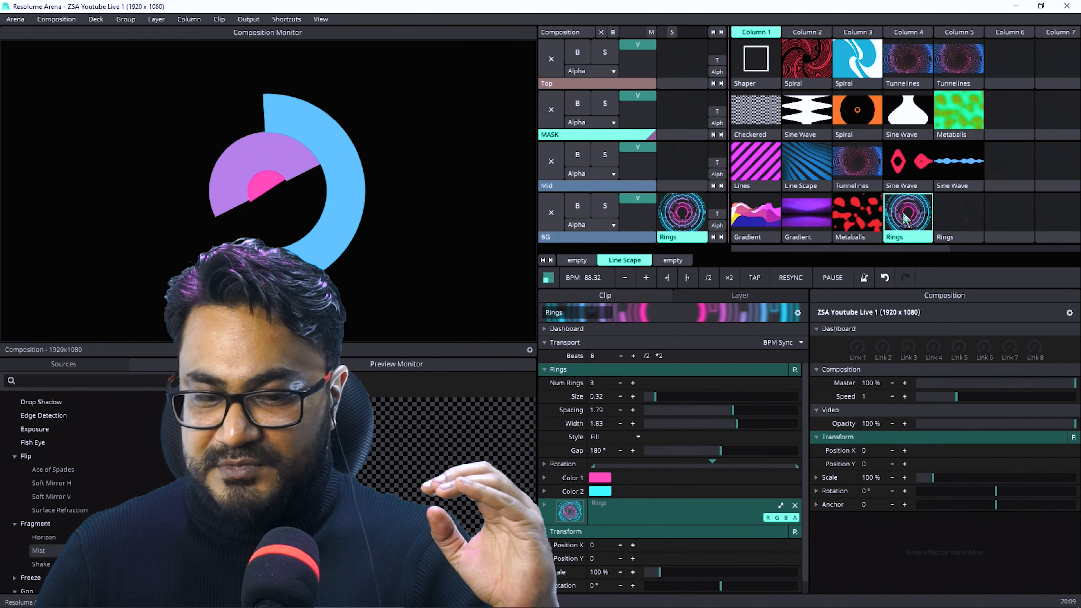
left_click(857, 235)
left_click(889, 226)
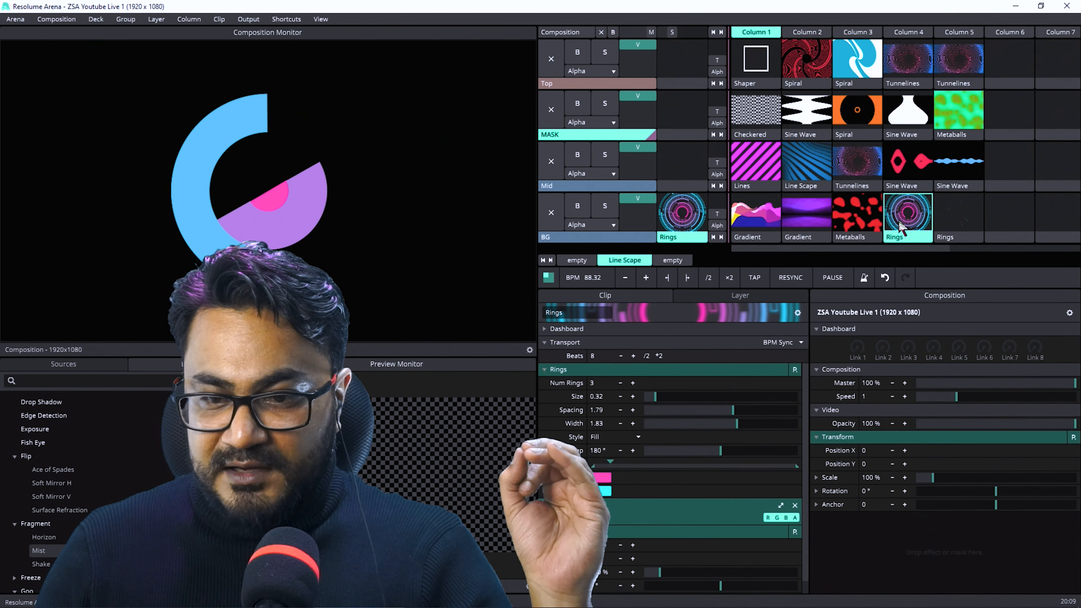
left_click(860, 215)
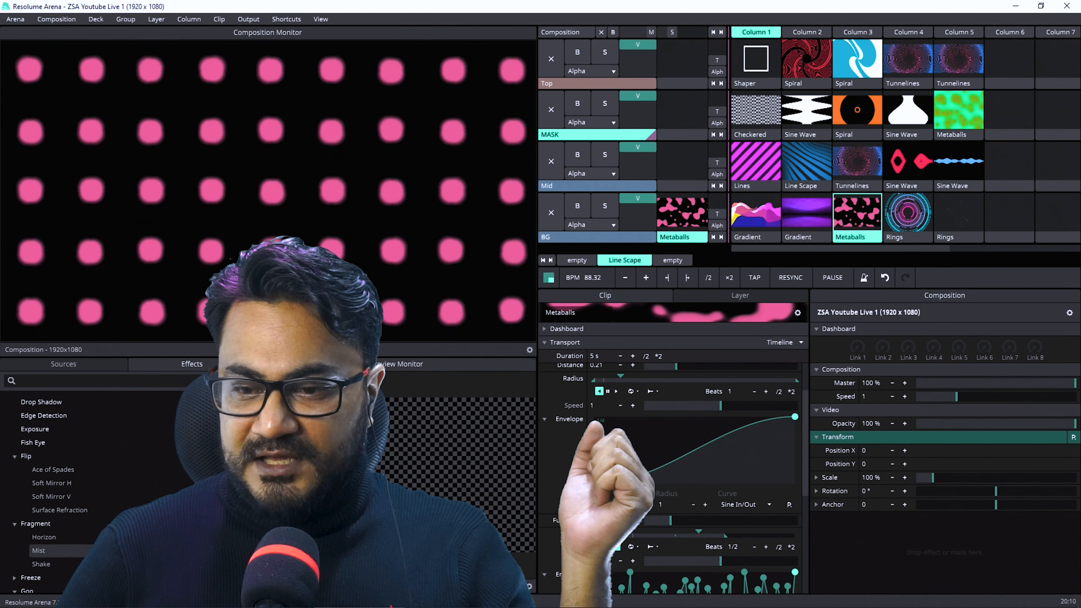
left_click(908, 215)
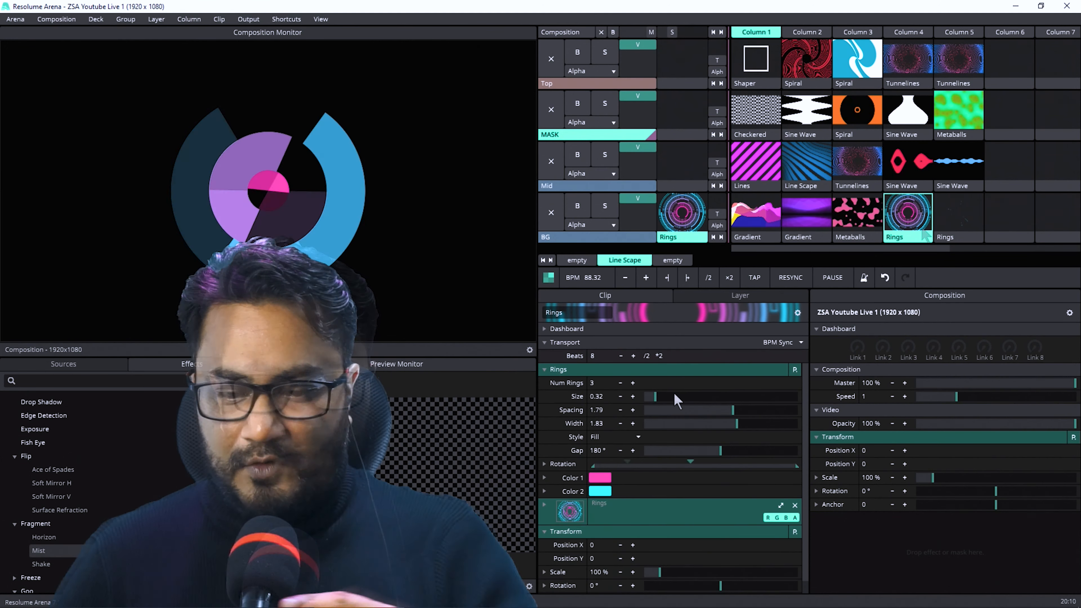
Expand the Rings clip's Rotation settings, setting Step to 101.5° and slowing Speed to 0.23.
left_click(545, 531)
left_click(544, 463)
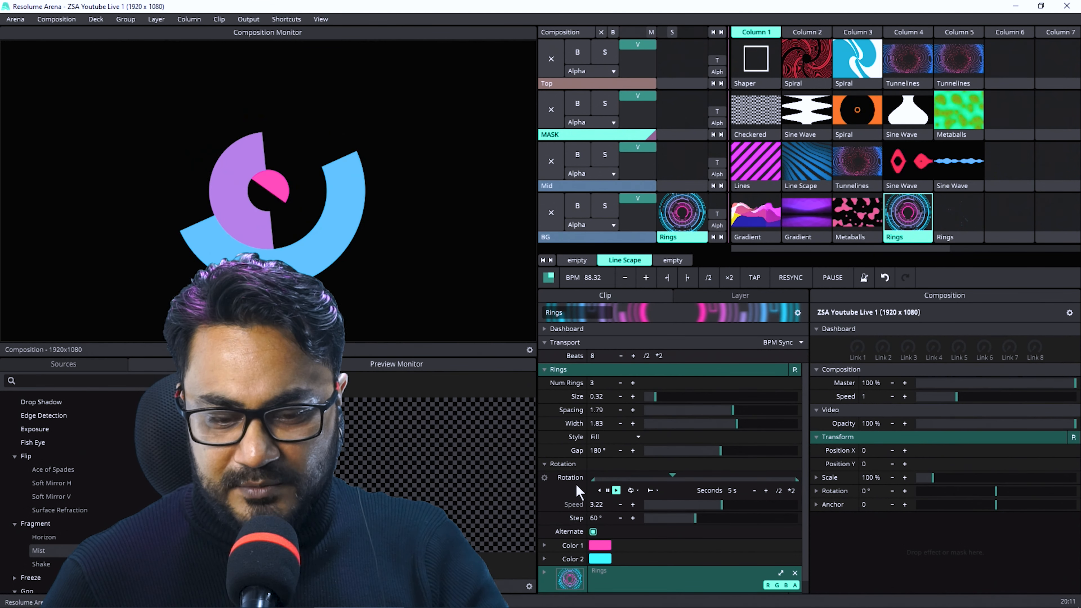
scroll(577, 486, "down", 1)
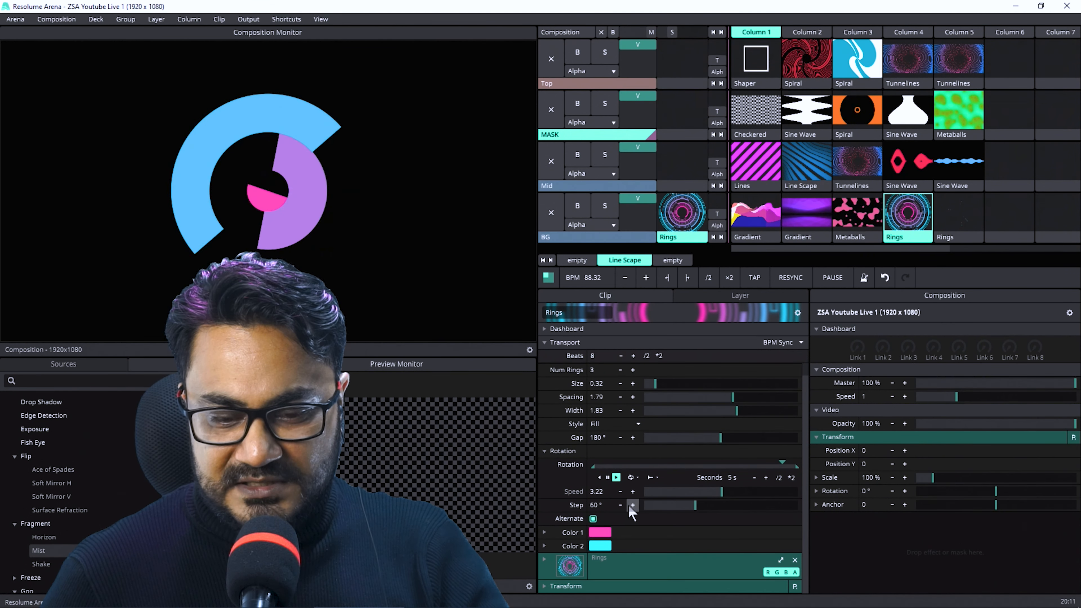
left_click_drag(720, 508, 669, 491)
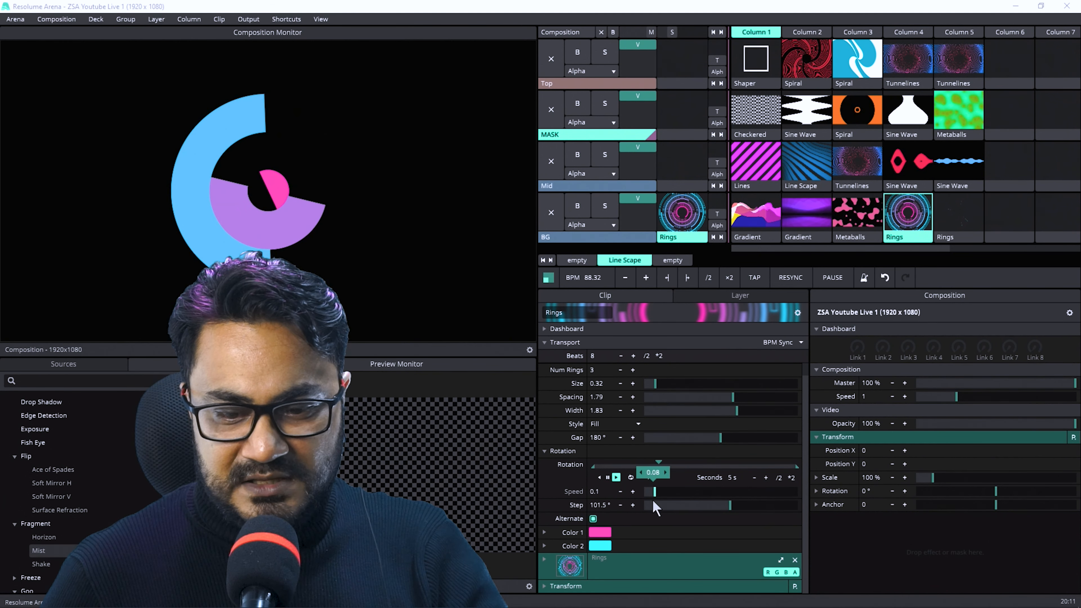
Animate the Rings clip's Rotation by BPM Sync and add an envelope to it.
left_click(545, 465)
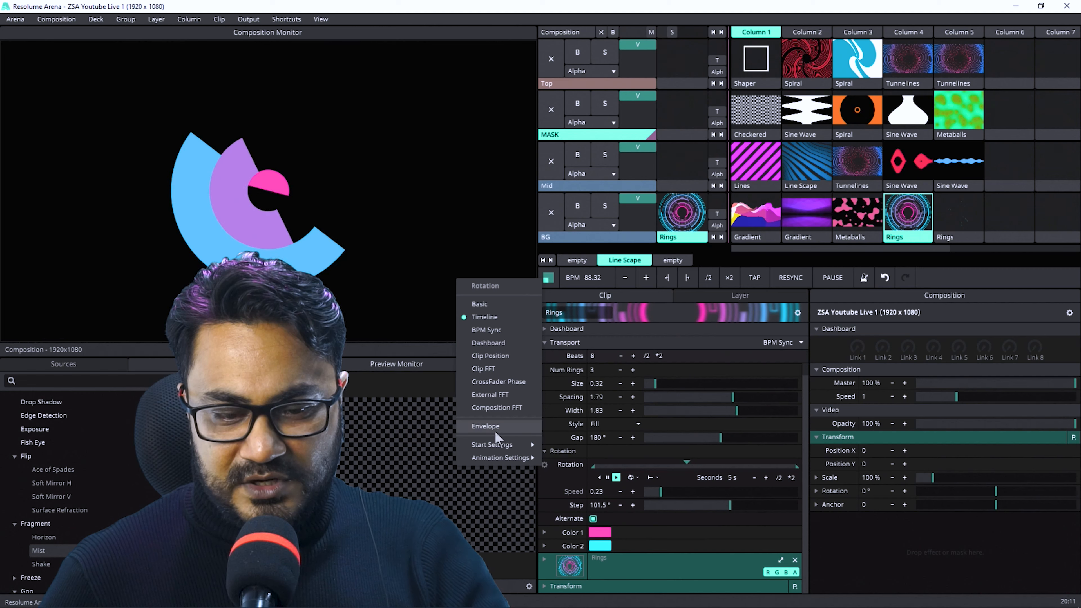
left_click(474, 331)
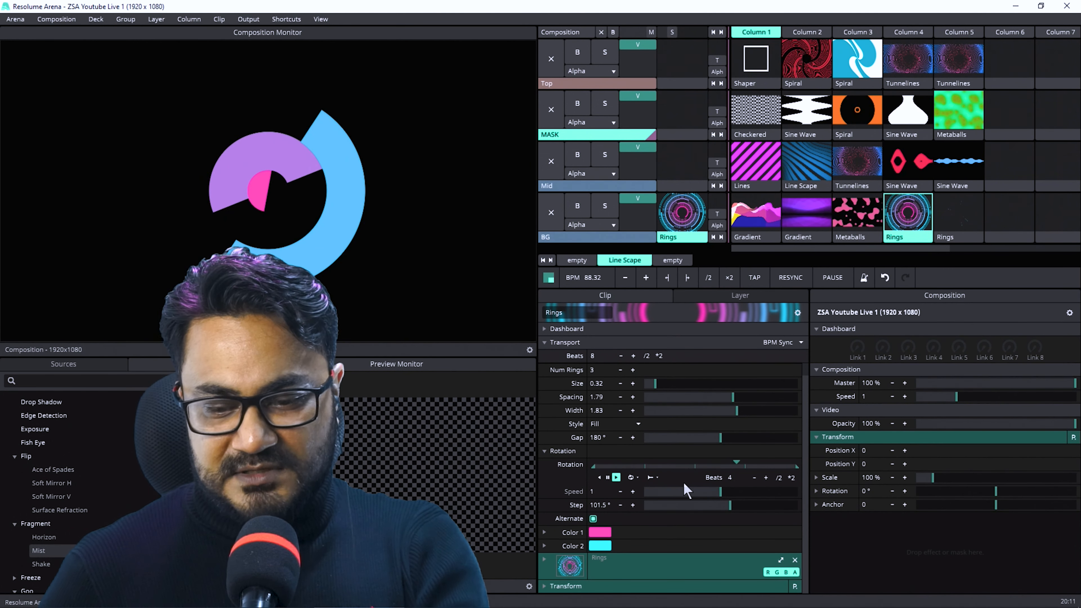
left_click(545, 465)
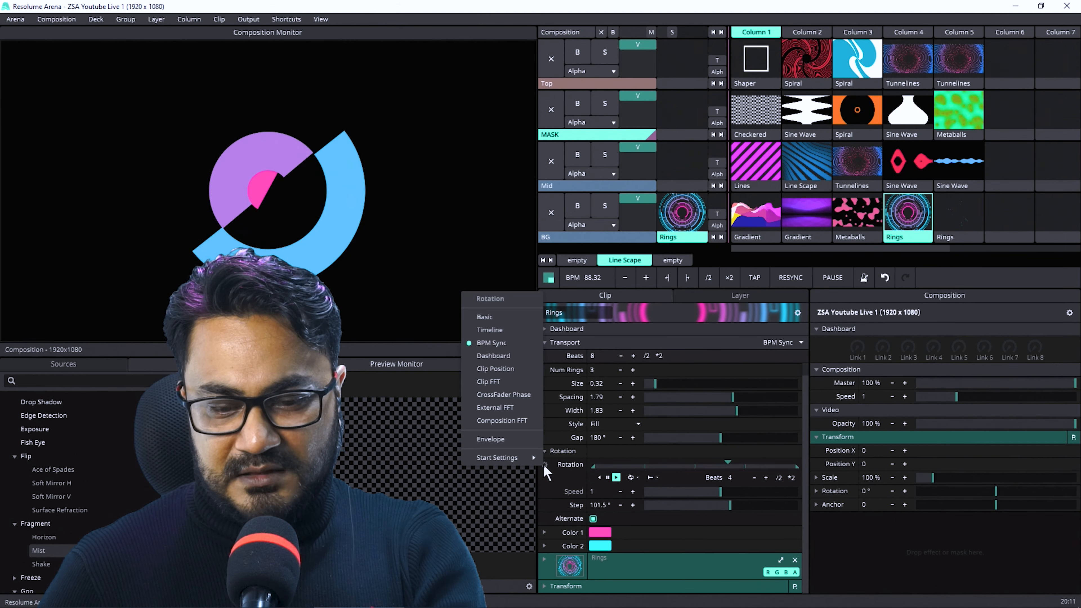
left_click(483, 445)
Set the Rings Rotation envelope's curve to Sine In/Out and shorten its cycle to 2 beats.
scroll(743, 508, "down", 3)
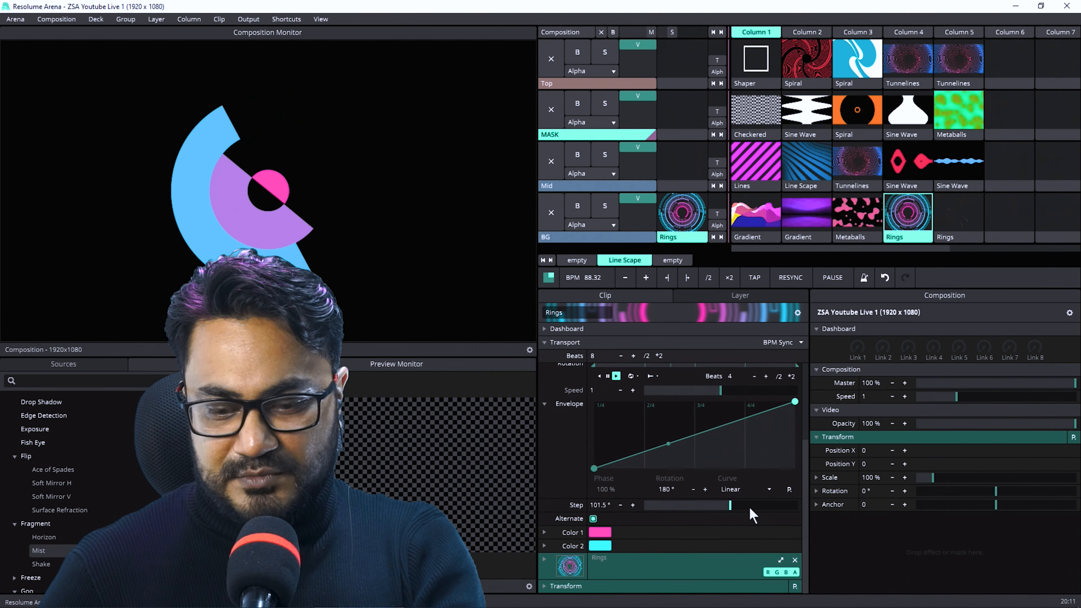
left_click(788, 493)
left_click(760, 531)
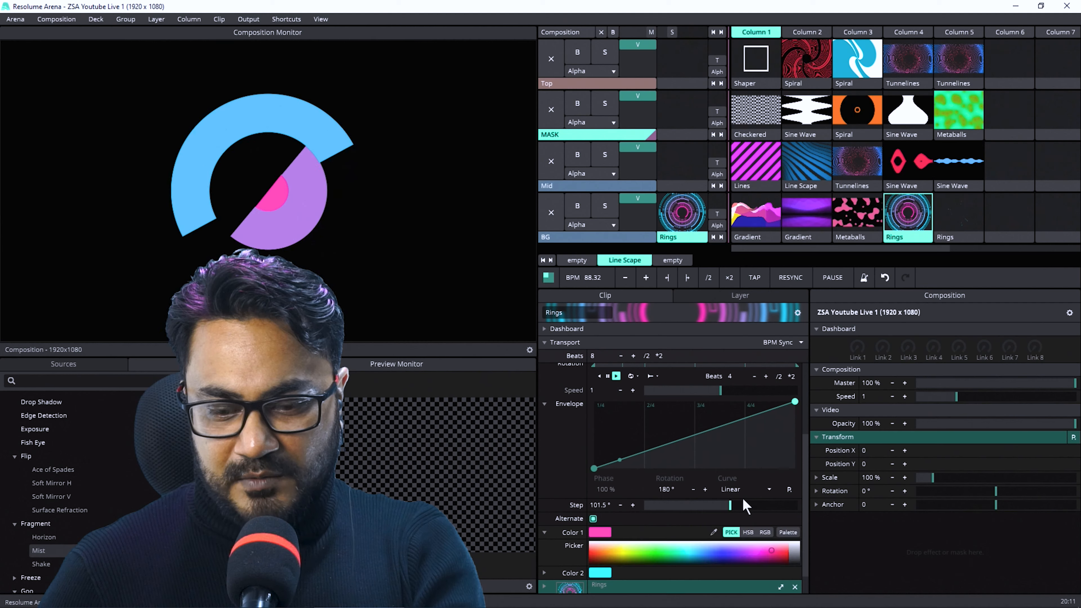
left_click(744, 489)
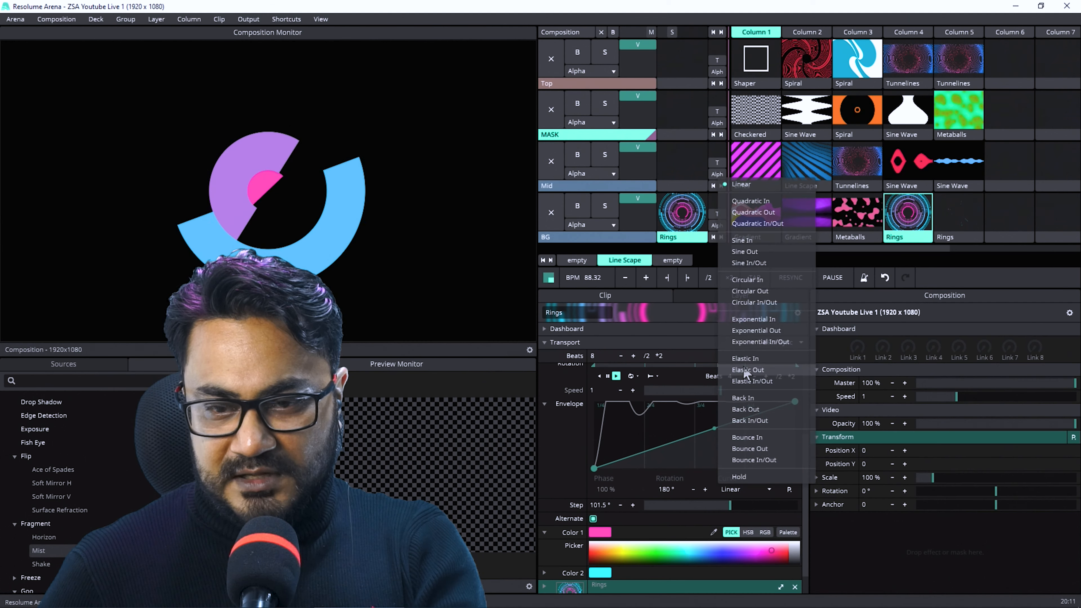
left_click(748, 264)
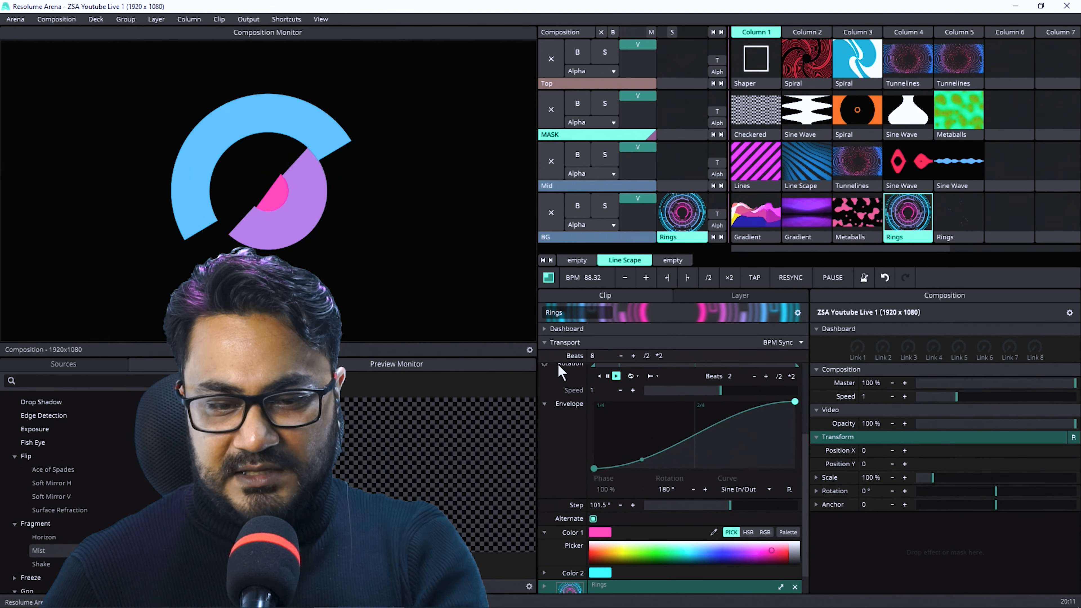
Load the ZSA Youtube Live 1 palette for the Rings clip's Color 1 and pick its dark violet.
left_click(788, 533)
left_click(795, 547)
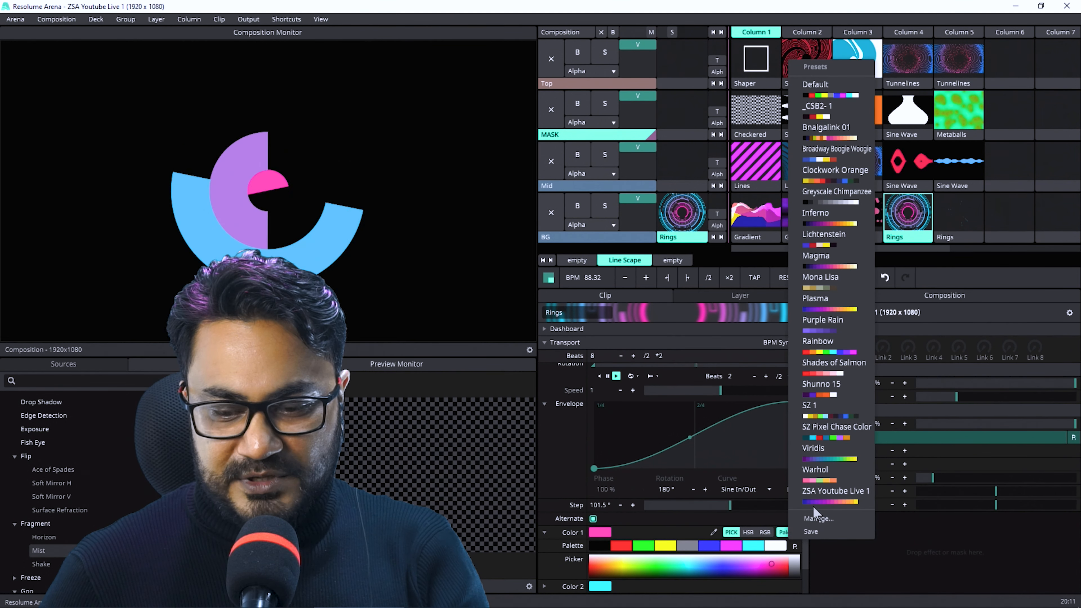
left_click(818, 499)
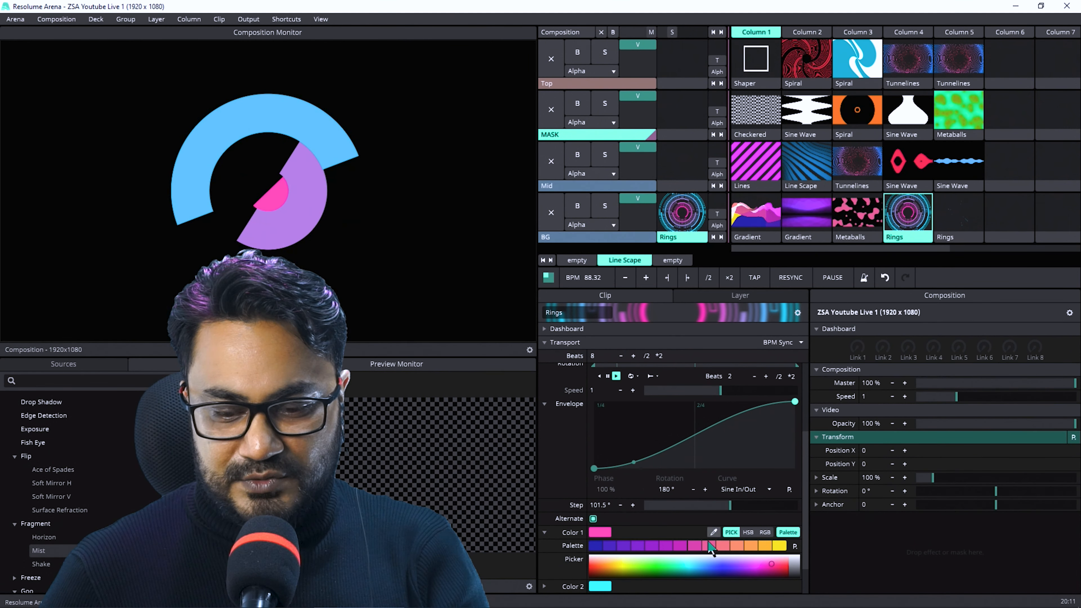
scroll(647, 515, "down", 2)
left_click(614, 545)
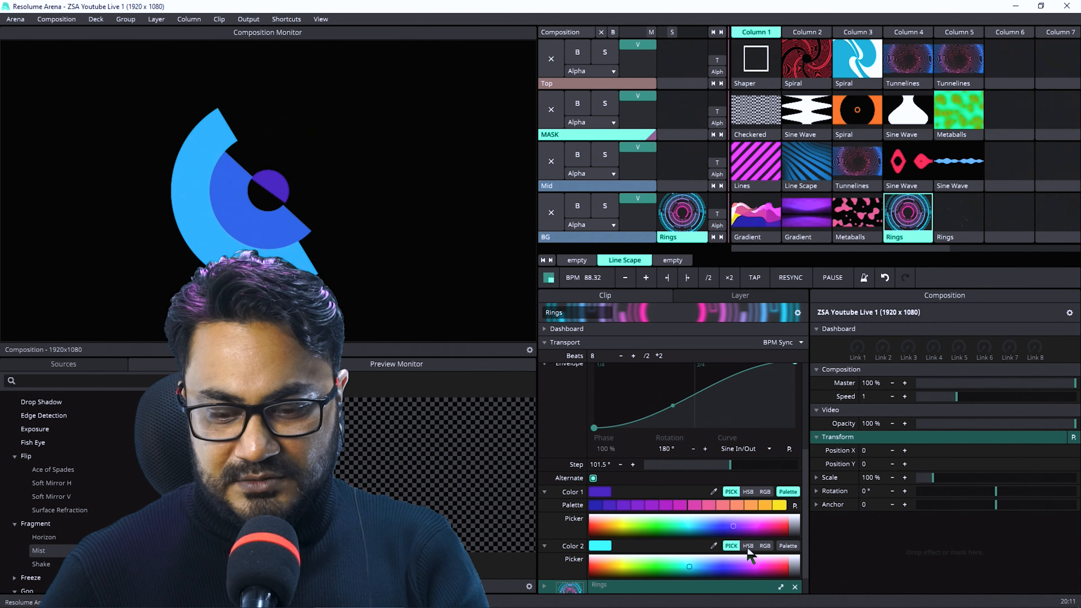
Load the ZSA Youtube Live 1 palette for the Rings clip's Color 2 and pick its orange.
left_click(788, 546)
left_click(795, 560)
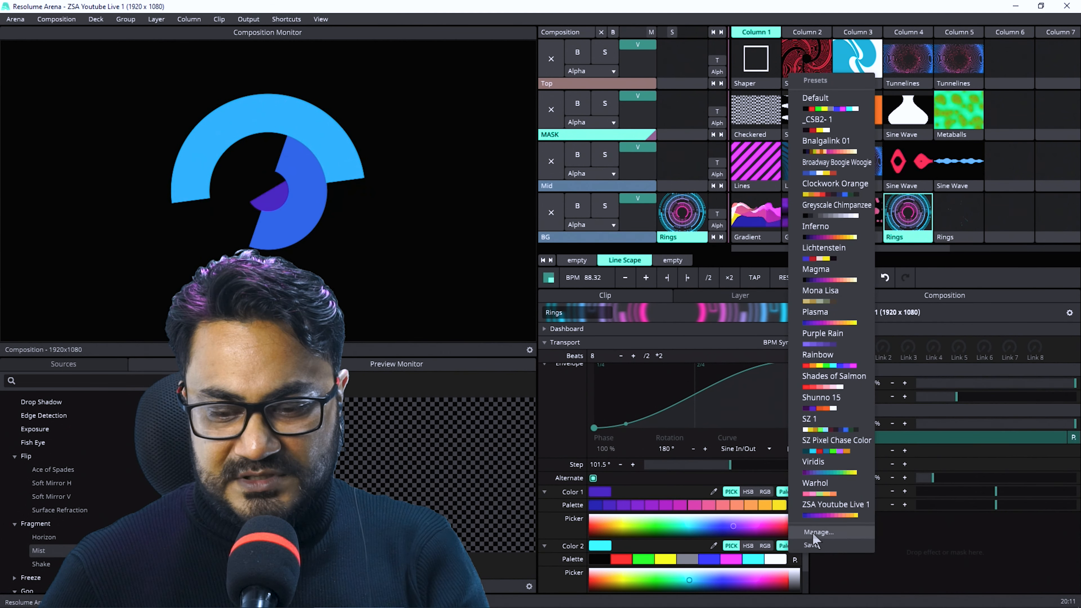
left_click(820, 516)
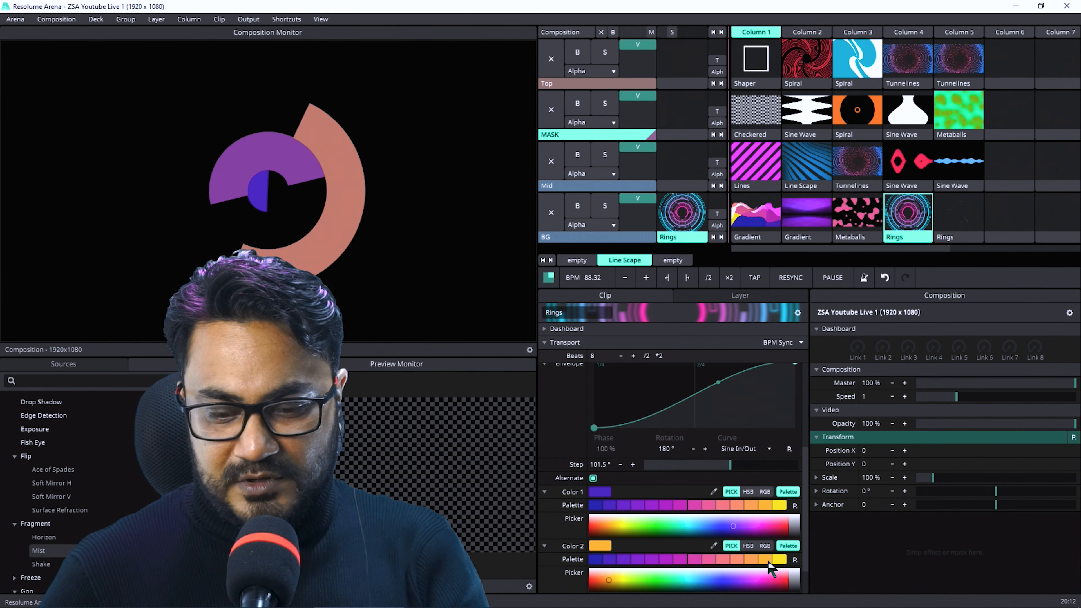
Set the Rings clip's Size to 0.46 and animate it by BPM Sync within a narrow range up to 0.71.
scroll(771, 568, "down", 2)
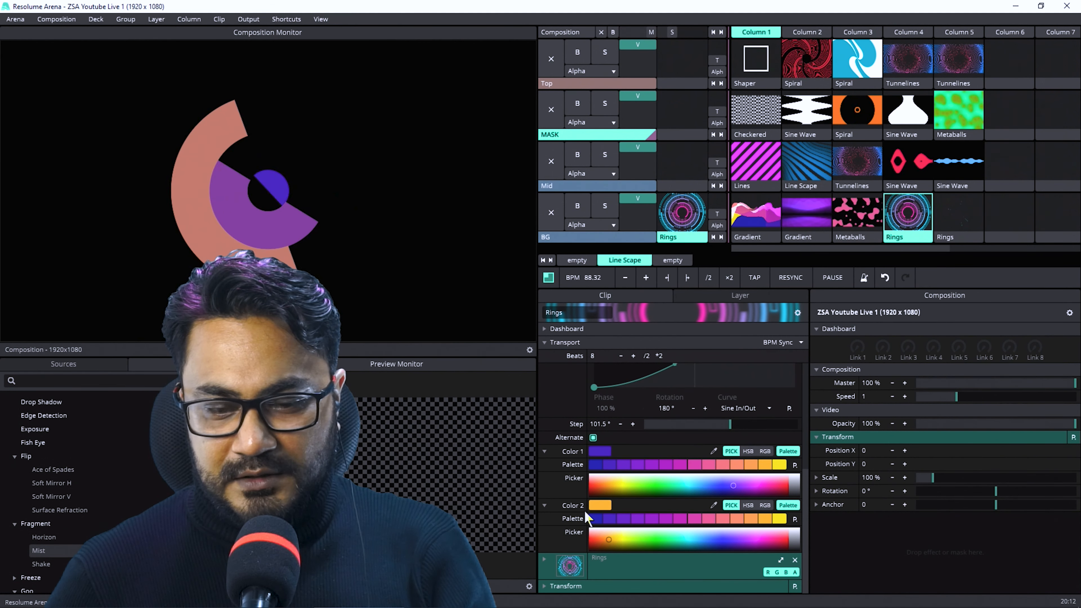
scroll(584, 511, "up", 5)
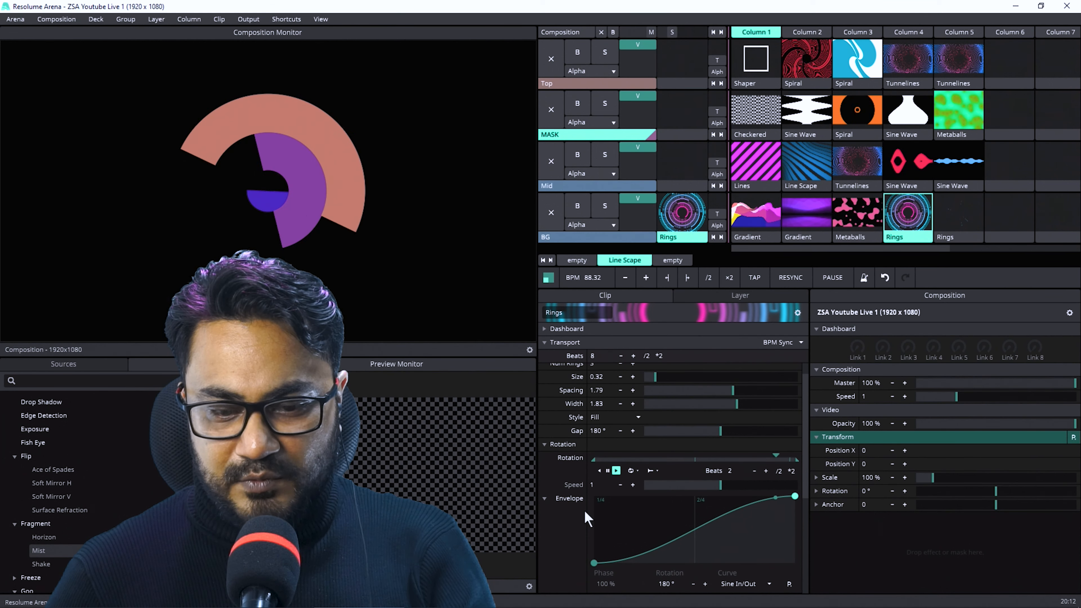
scroll(583, 509, "up", 1)
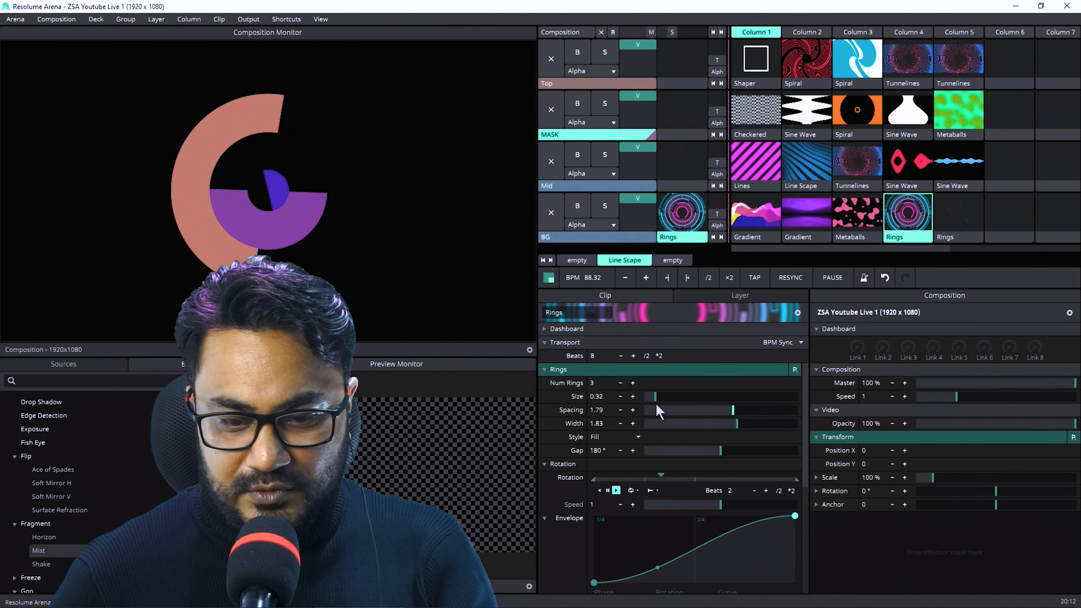
mouse_move(657, 399)
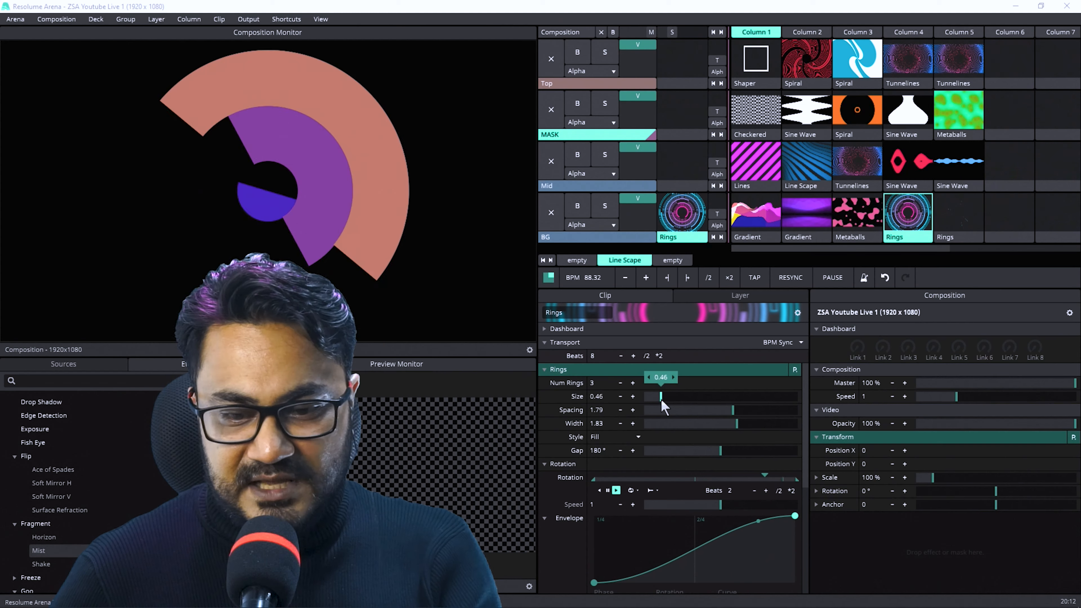
left_click(544, 397)
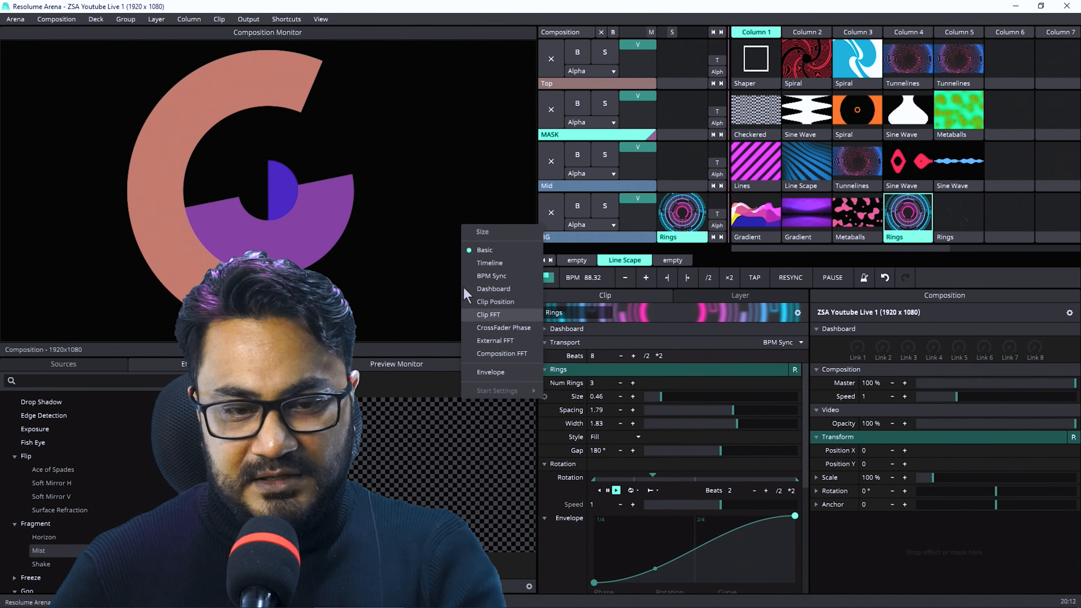
left_click(490, 276)
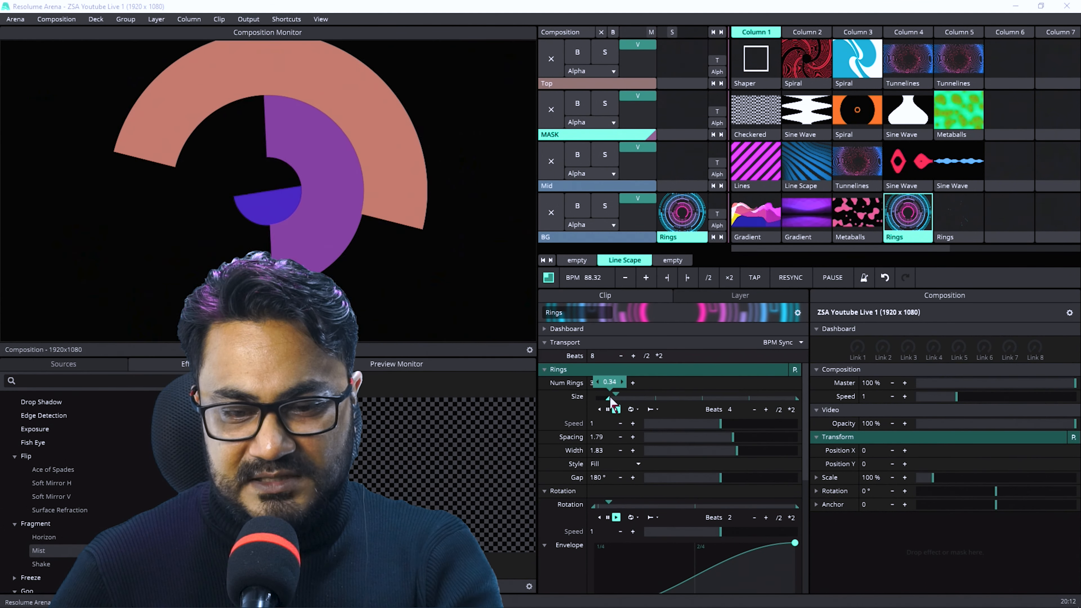
mouse_move(616, 398)
left_mouse_down()
mouse_move(798, 400)
mouse_move(628, 400)
left_mouse_up()
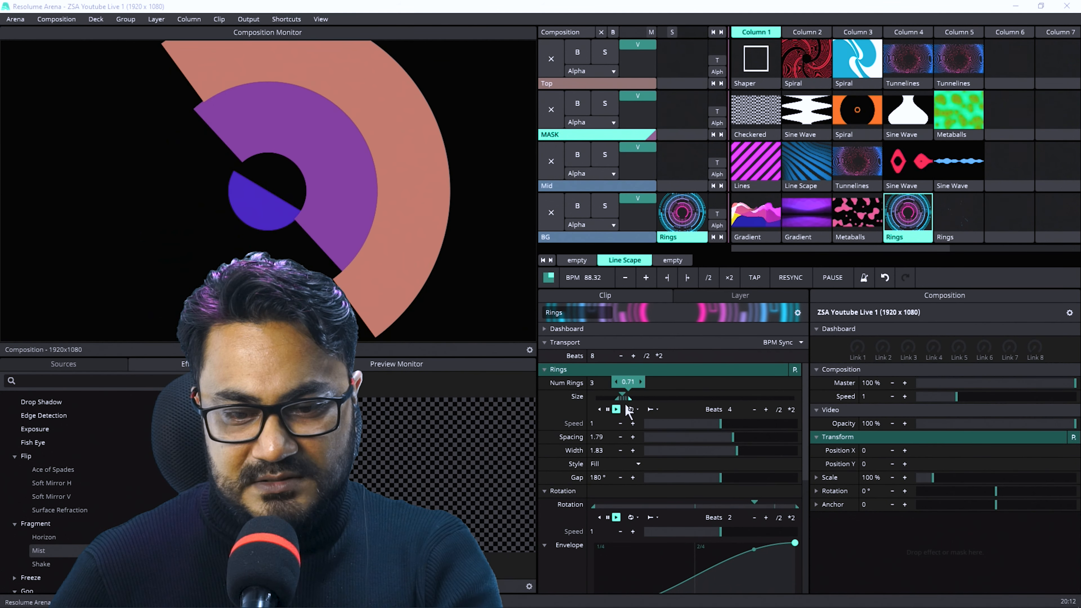
Shorten the Rings Size cycle to 1/2 beat and lower its range's upper limit to 0.64.
left_click(779, 410)
left_click(778, 410)
left_click(778, 409)
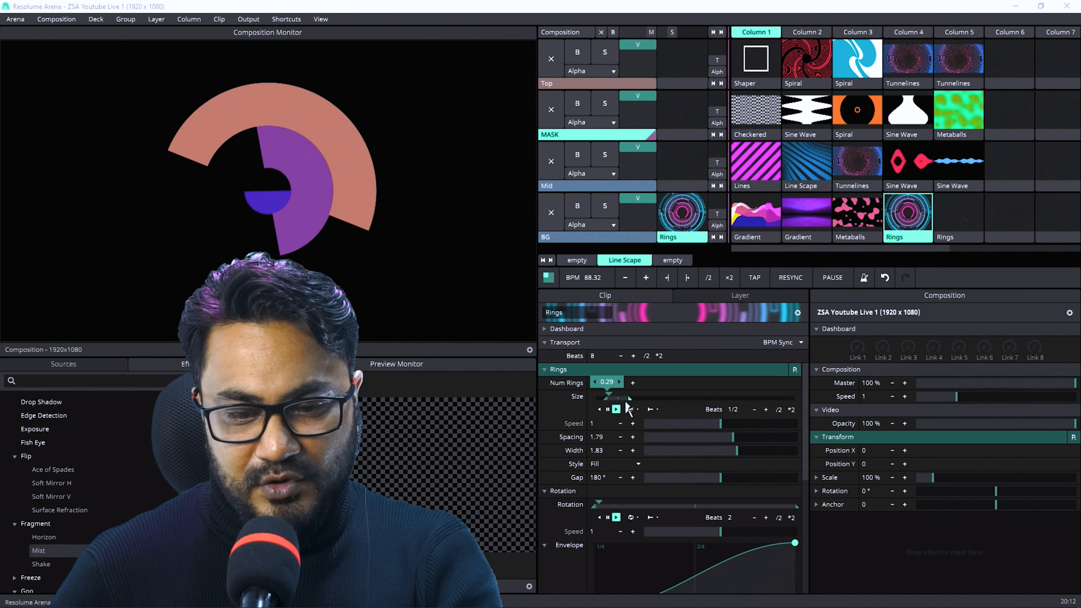
left_click_drag(628, 400, 625, 399)
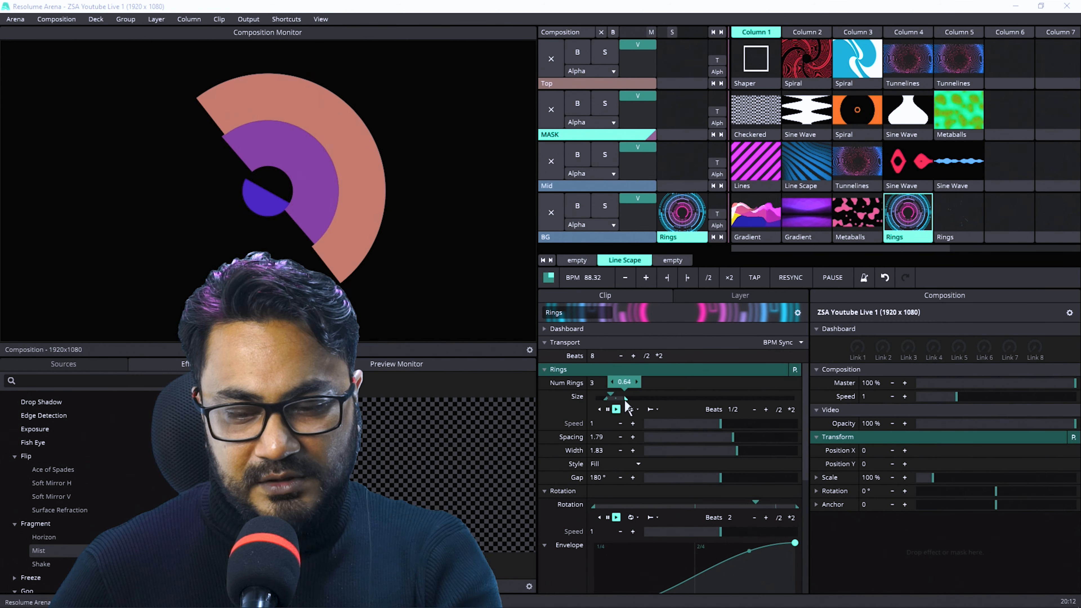
Add an envelope with a Sine In curve to the Rings Size animation and set its cycle to 1 beat.
left_click(545, 397)
left_click(490, 369)
left_click(741, 523)
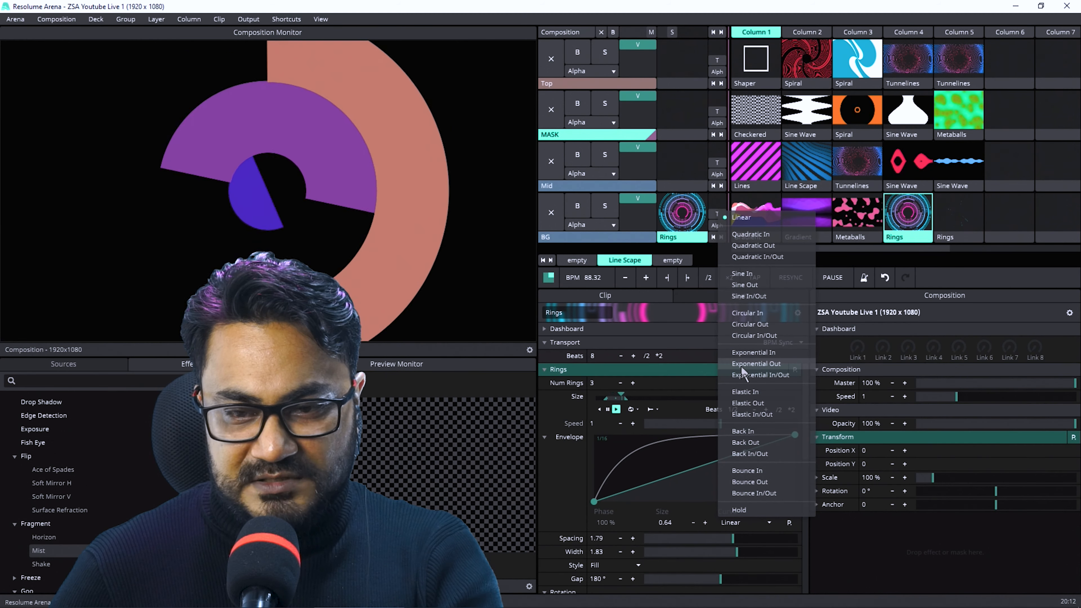
left_click(747, 277)
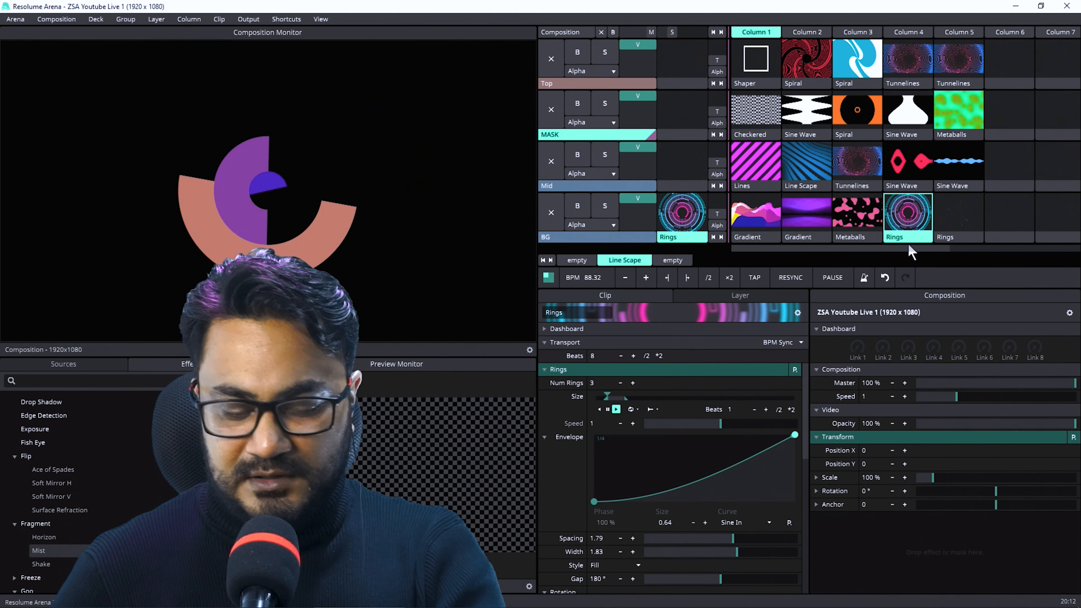
Set the Gap of the BG layer's Column 5 Rings clip to about 258.29° and animate its Rotation by BPM Sync.
left_click(951, 222)
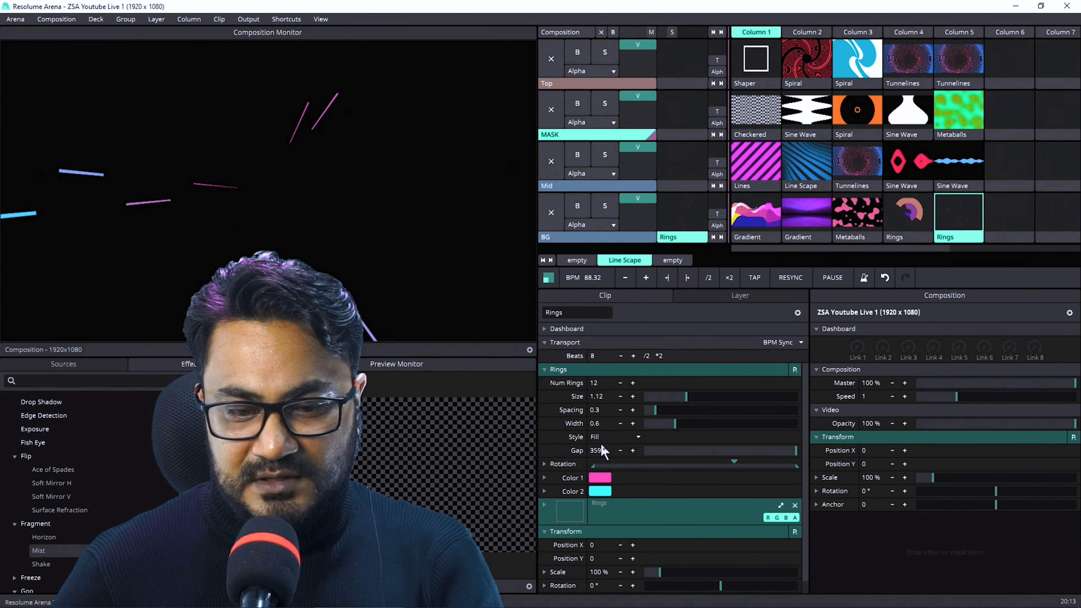
left_click_drag(791, 459, 724, 458)
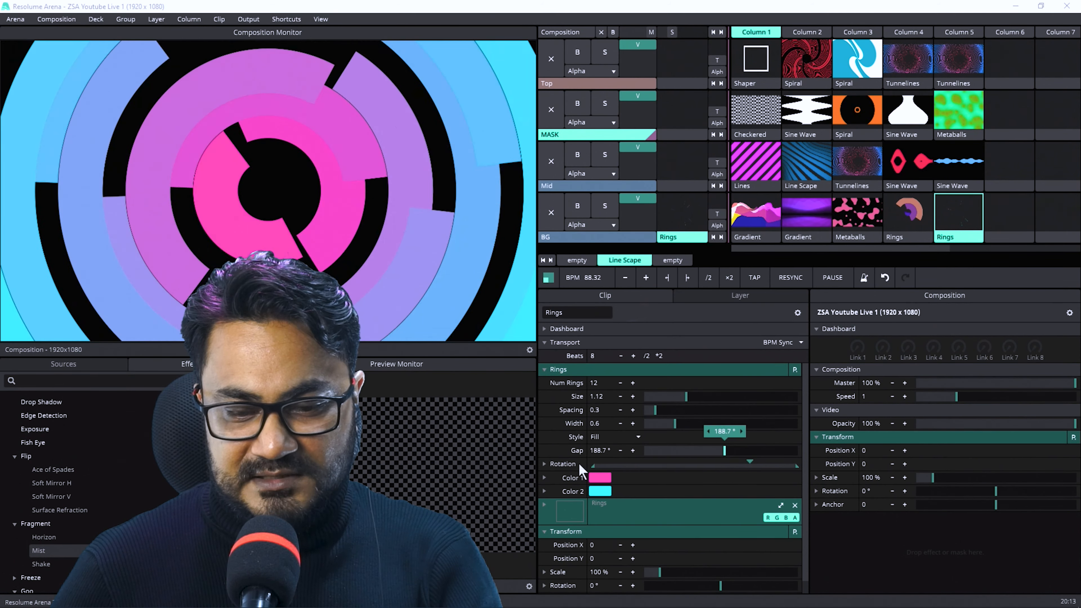
left_click(545, 464)
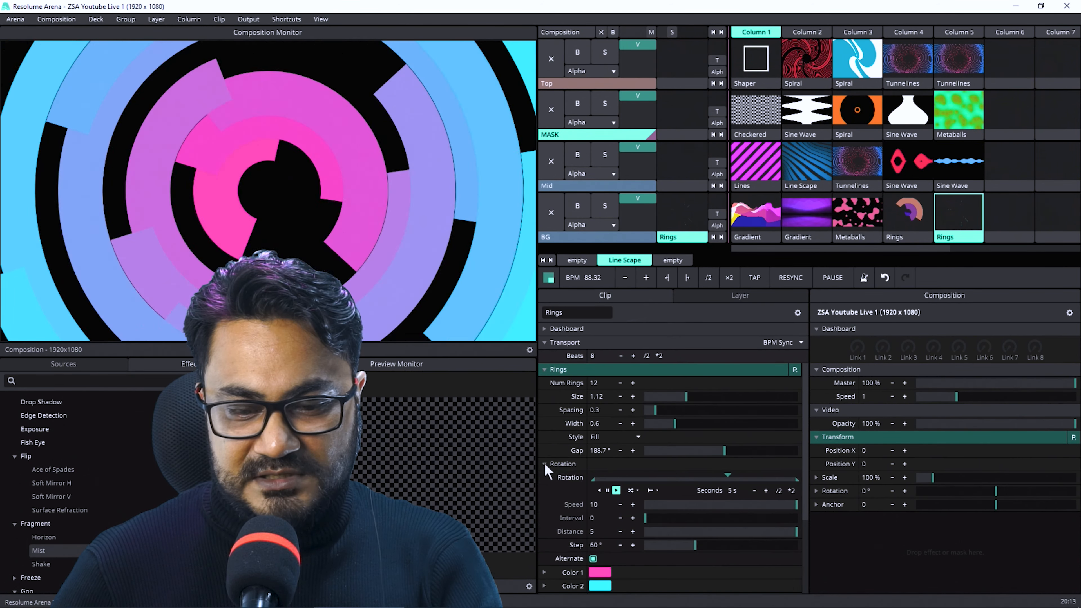
left_click(545, 477)
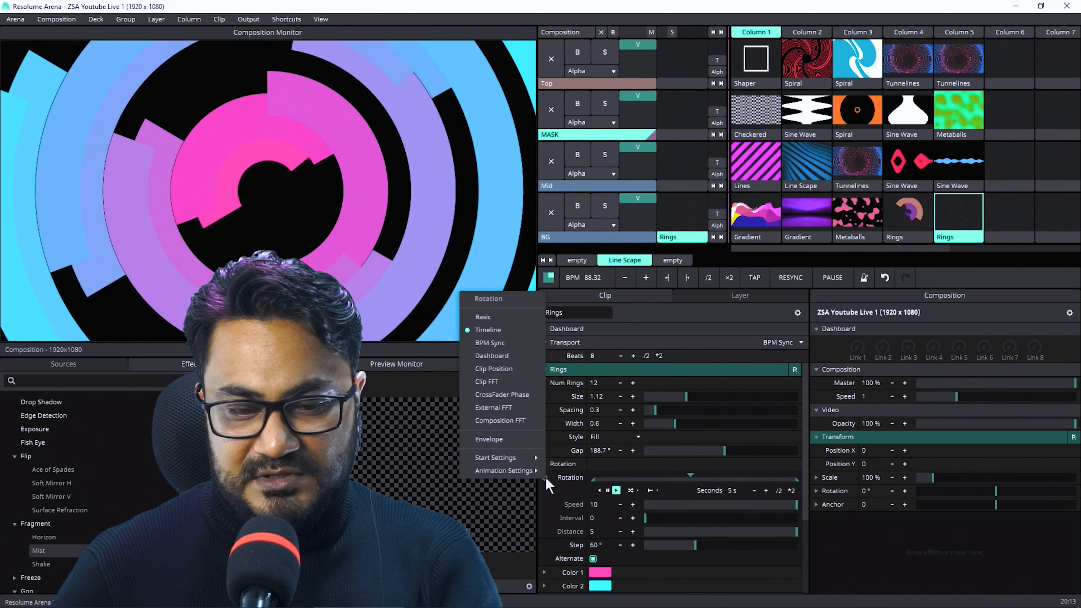
left_click(492, 369)
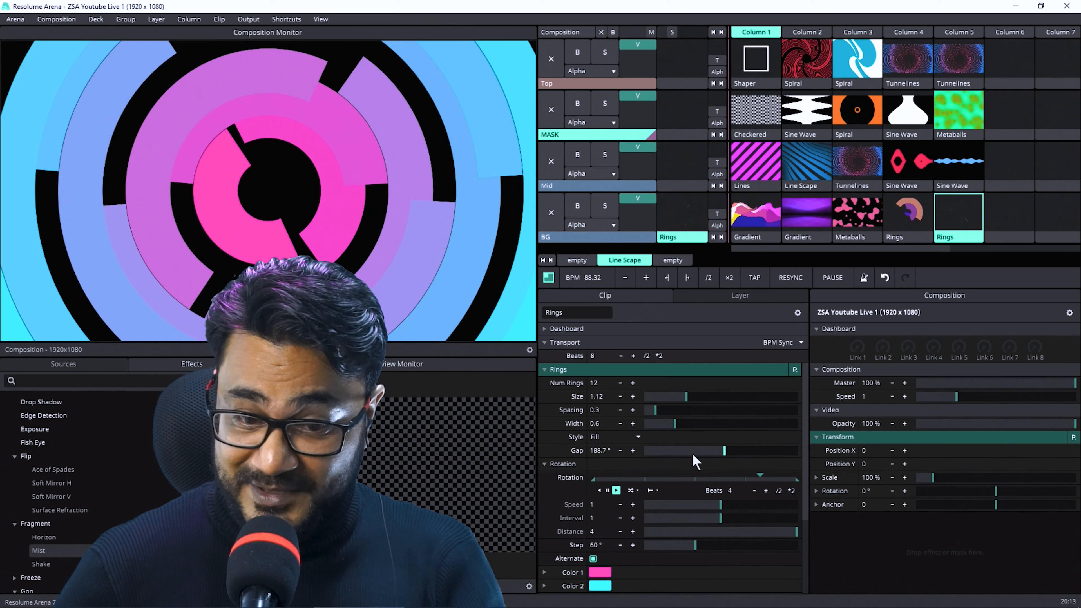
left_click_drag(723, 452, 703, 453)
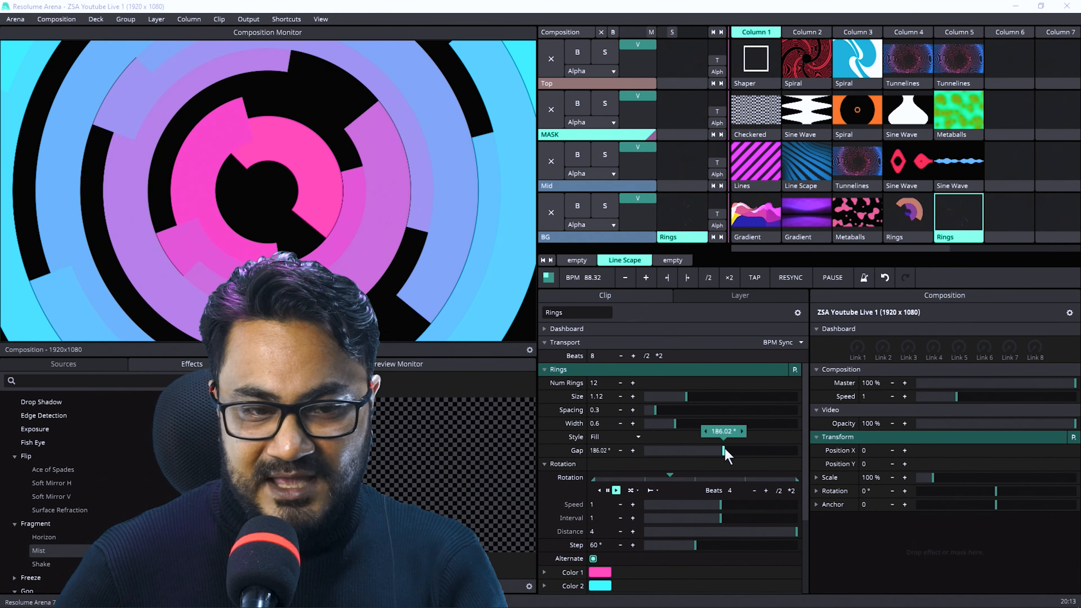
left_click_drag(742, 447, 753, 450)
Recolor the Rings clip with the ZSA Youtube Live 1 palette, using purple for Color 1 and yellow for Color 2.
left_click(605, 585)
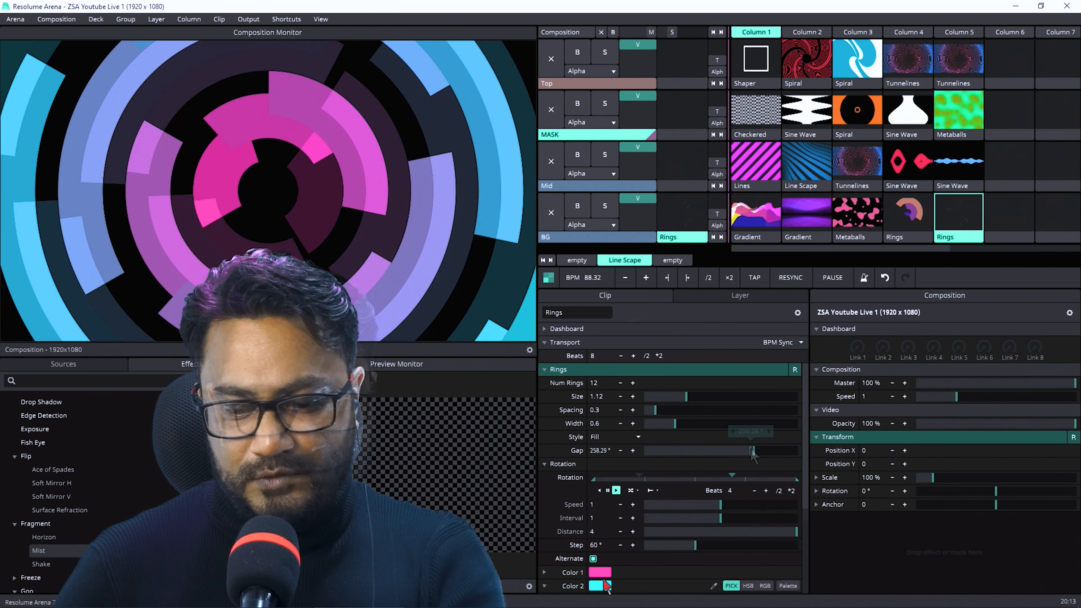
left_click(608, 572)
scroll(617, 562, "down", 3)
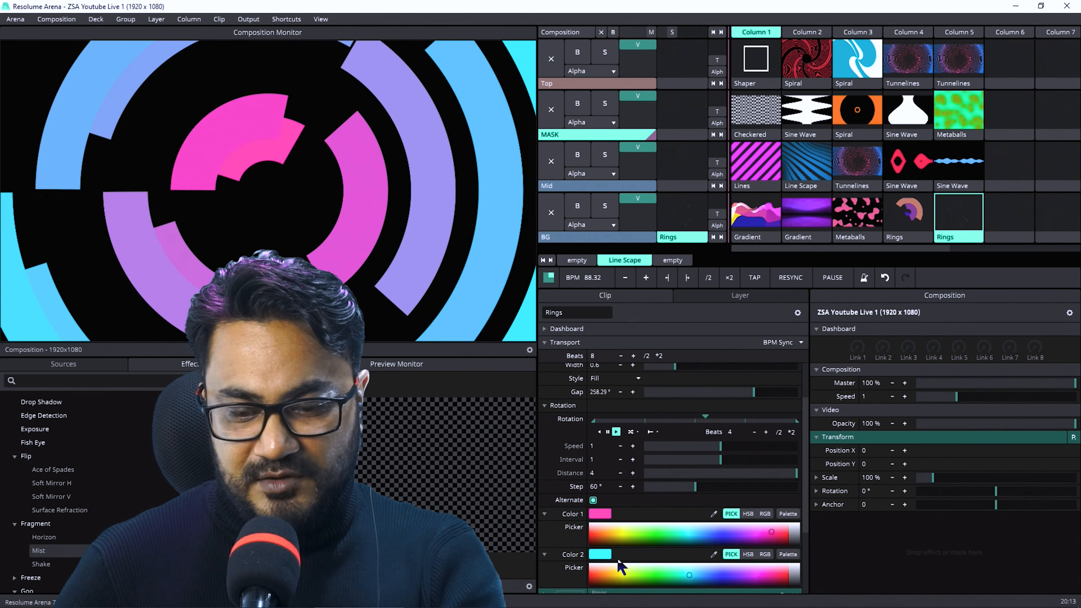
left_click(787, 555)
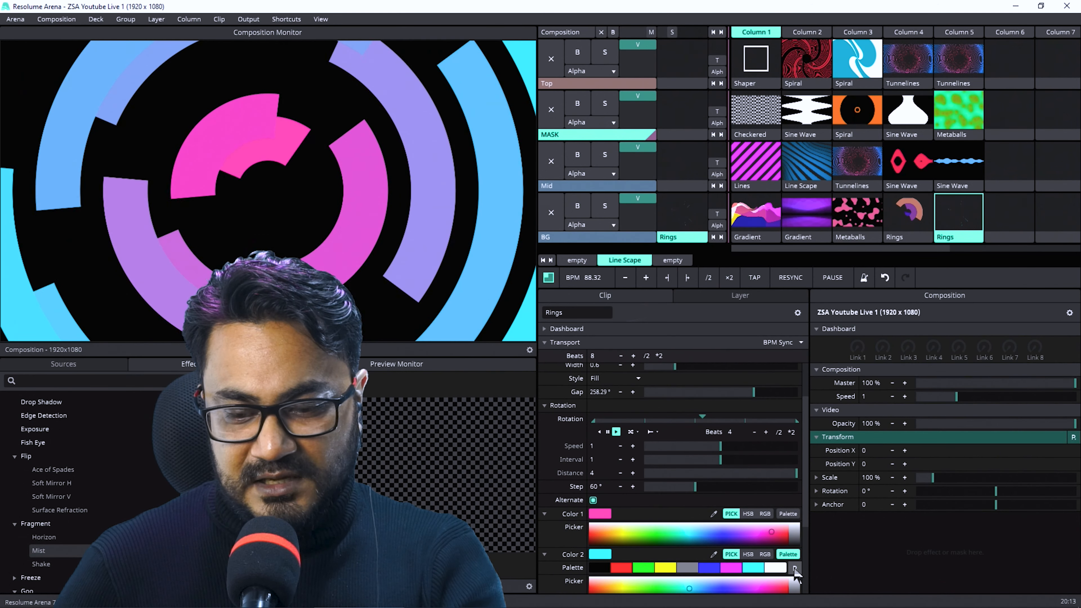
left_click(795, 569)
left_click(830, 517)
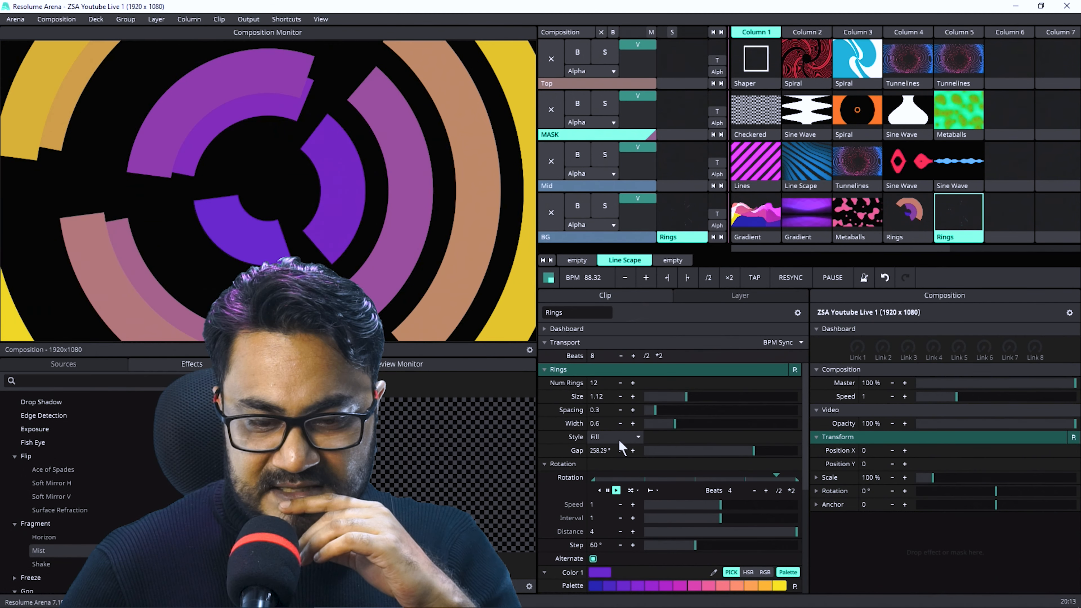
Set the Rings clip's Style to Stroke and its Size to 1.17, and update the clip's thumbnail.
left_click(619, 438)
left_click(612, 461)
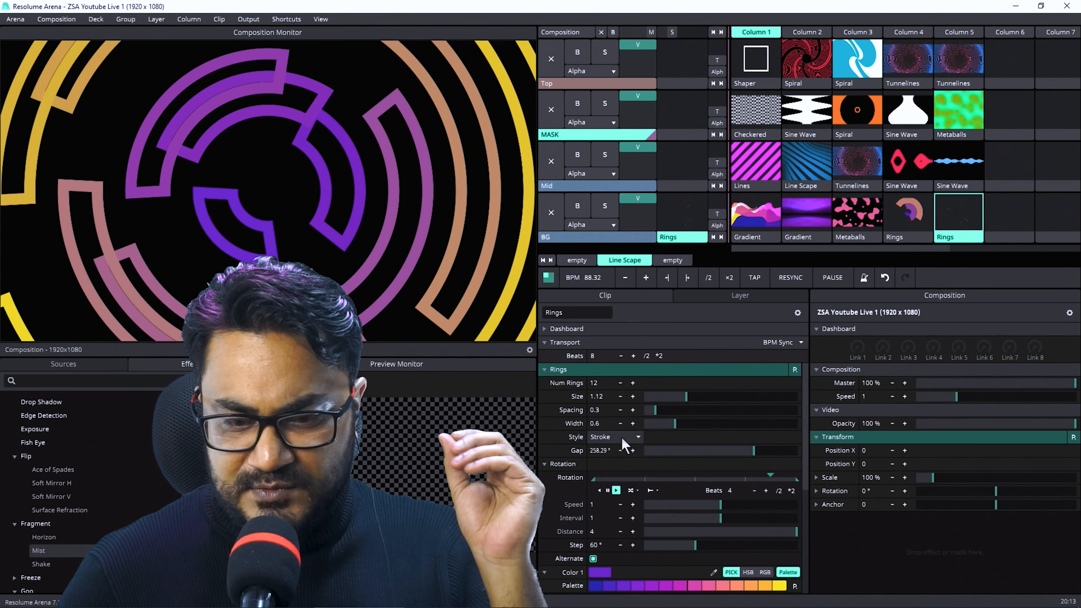
mouse_move(687, 397)
left_mouse_down()
mouse_move(701, 398)
mouse_move(689, 397)
left_mouse_up()
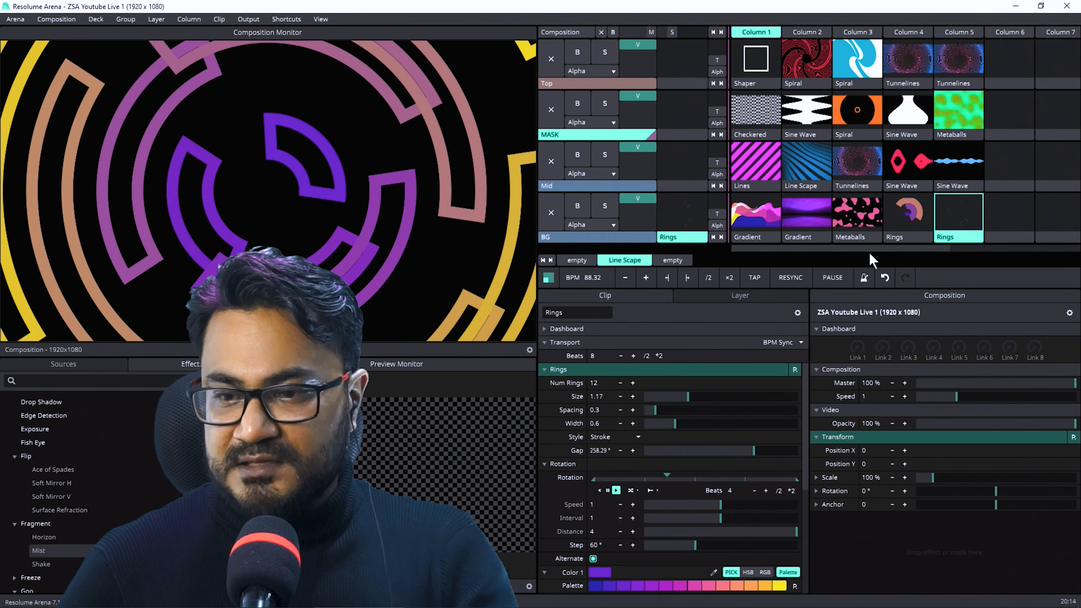
left_click(952, 226, "ctrl+alt")
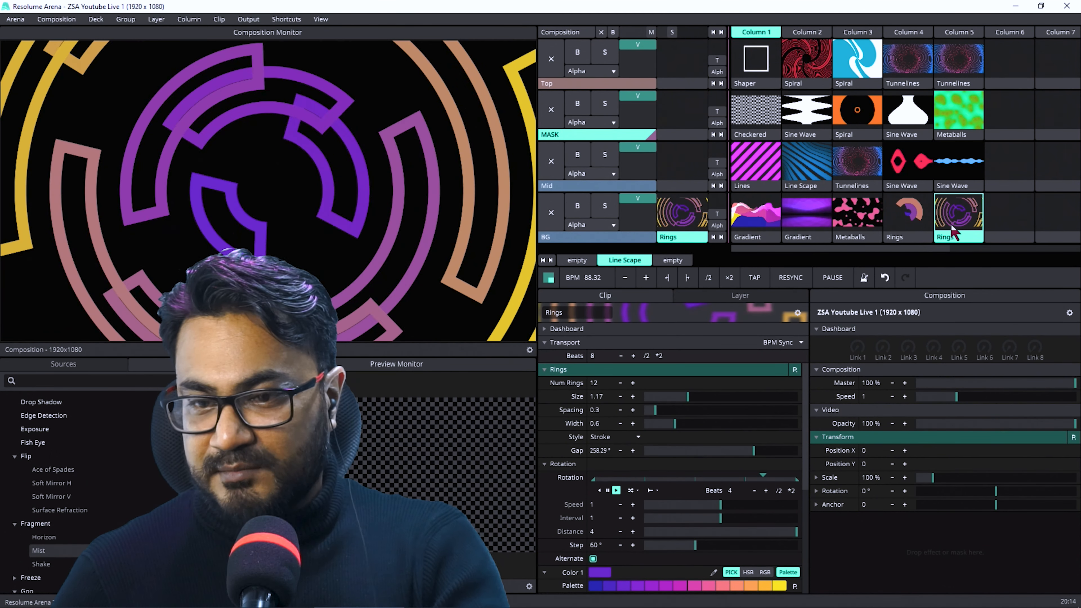
Clear the BG layer and play its five clips one after another to compare them.
left_click(551, 212)
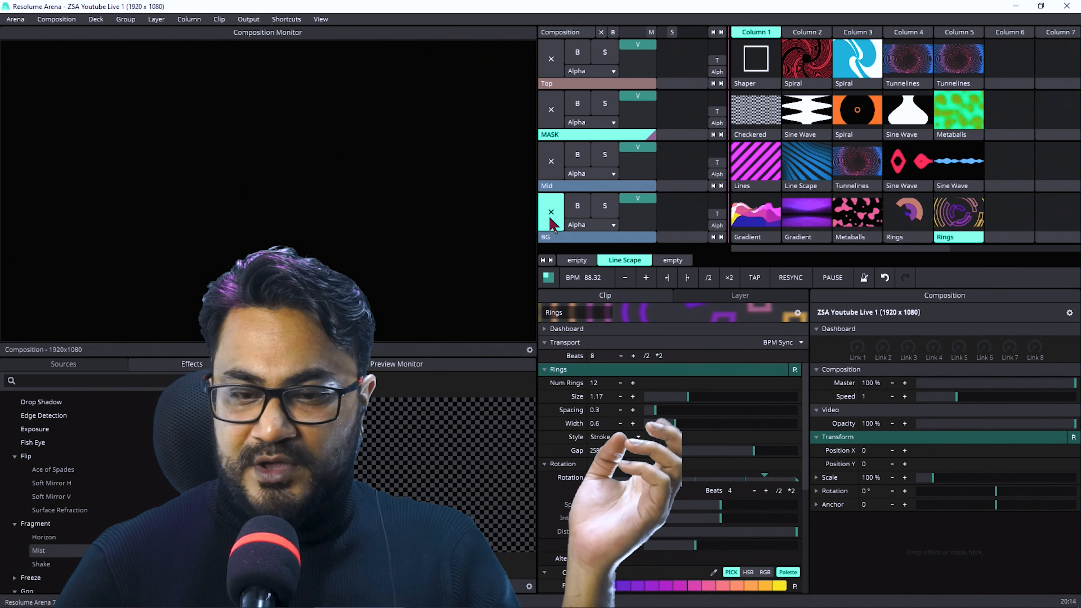
left_click(738, 220)
left_click(806, 215)
left_click(857, 215)
left_click(892, 217)
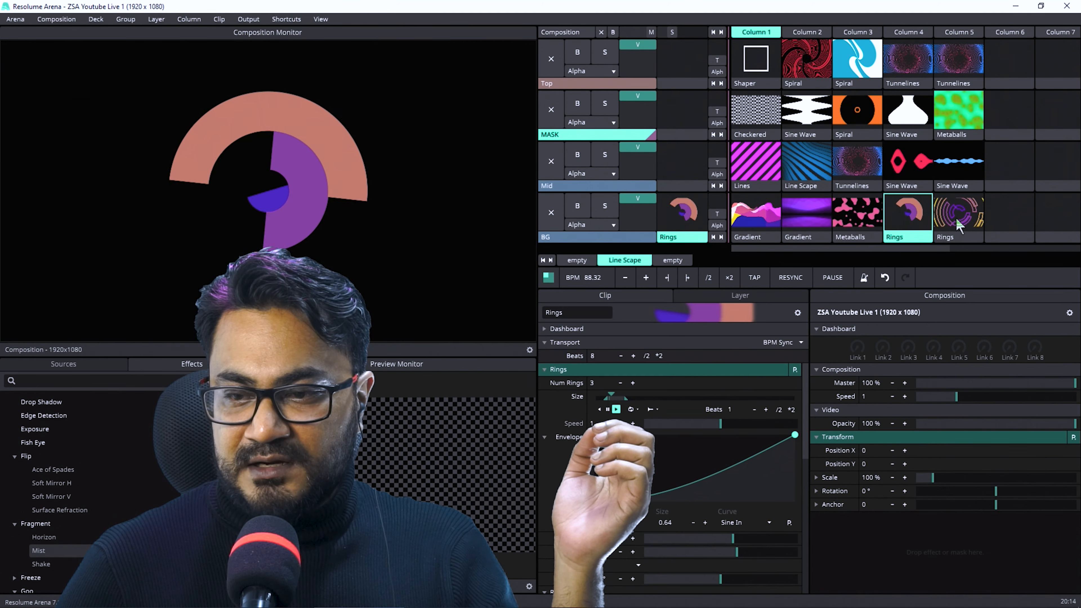
left_click(959, 225)
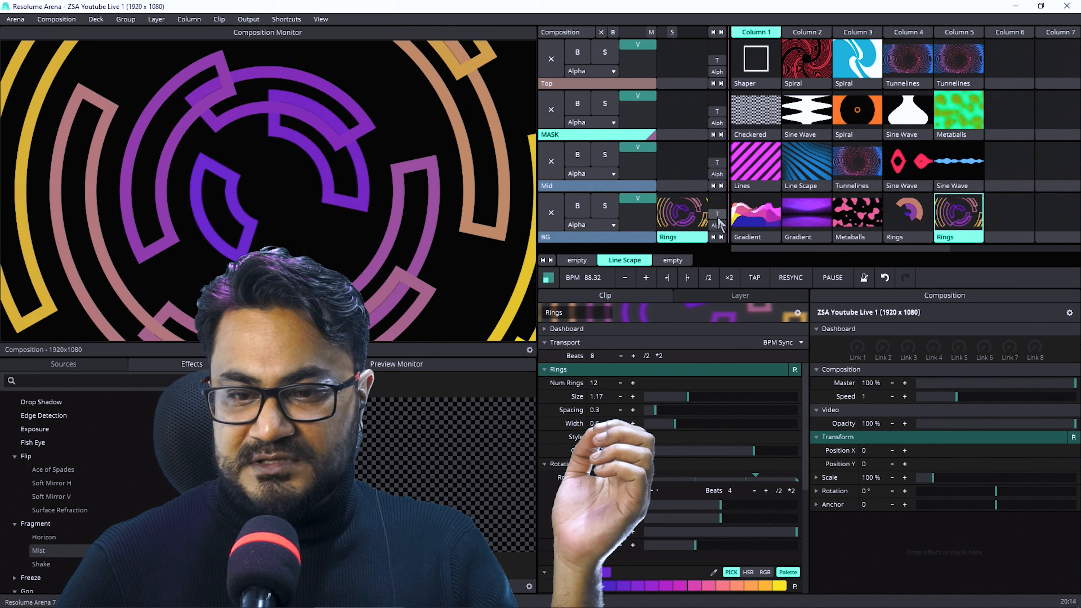
Give the BG layer a clip transition of about 1.43 s and set the transition blend mode to Displace.
left_click_drag(718, 214, 717, 211)
left_click(845, 224)
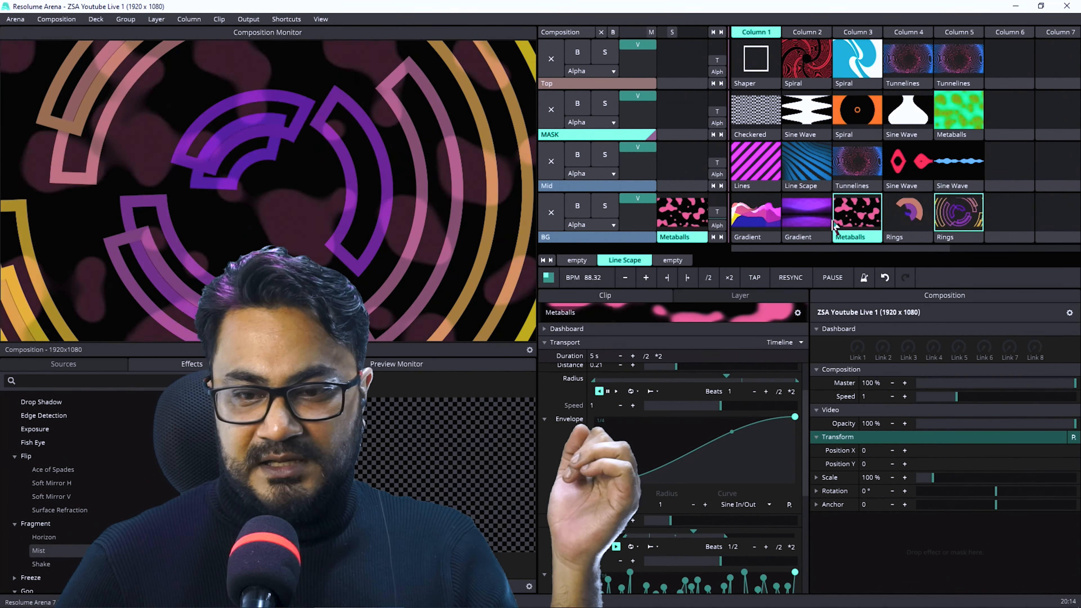
left_click(717, 226)
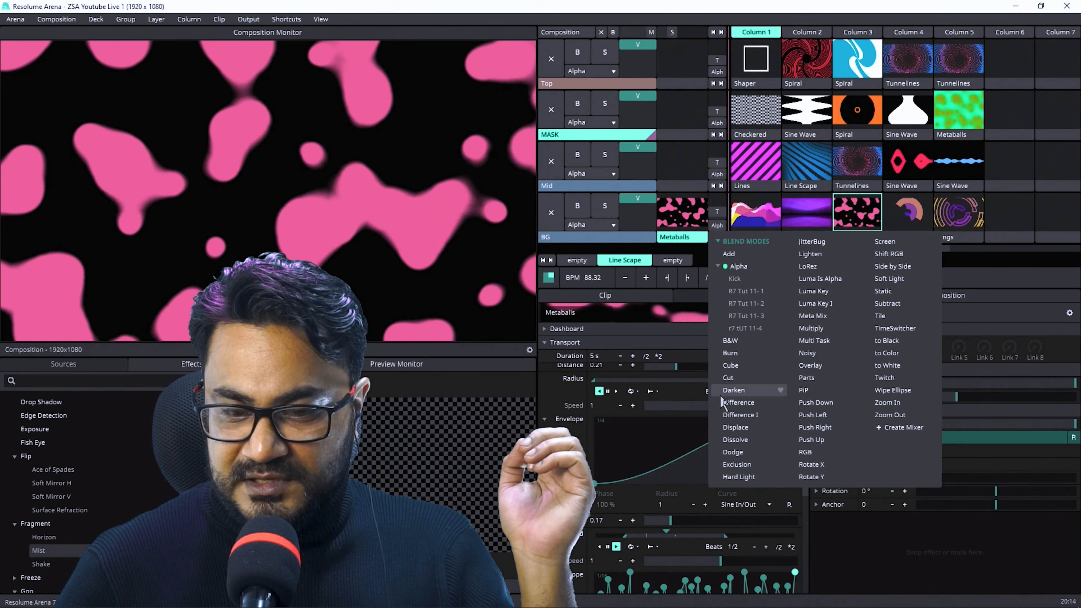
left_click(735, 427)
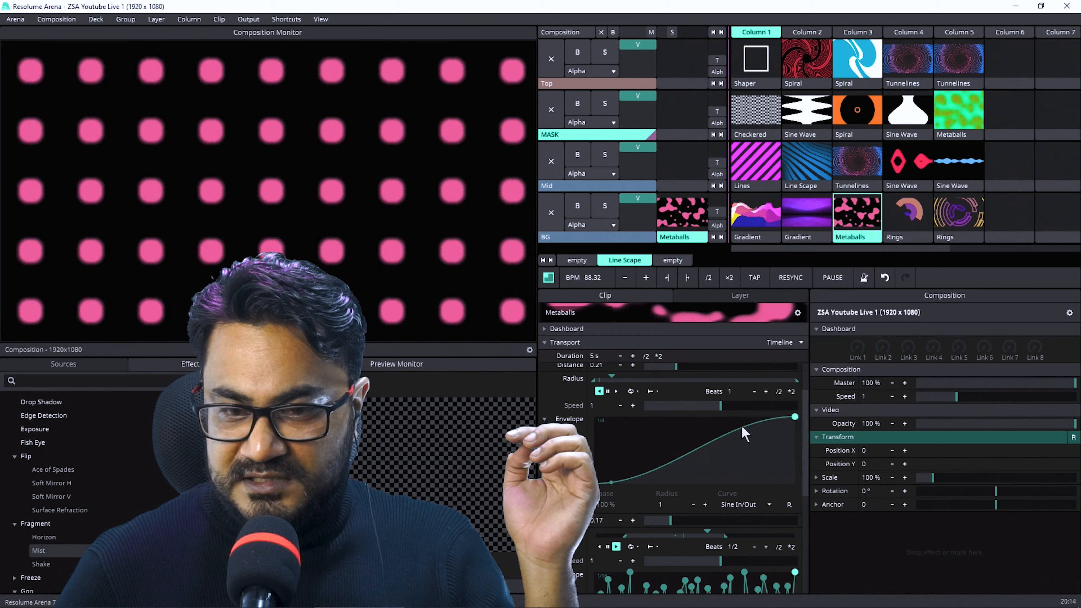
Set the BG layer's transition Duration to 1 s and test it by switching between the two Gradient clips.
left_click(715, 295)
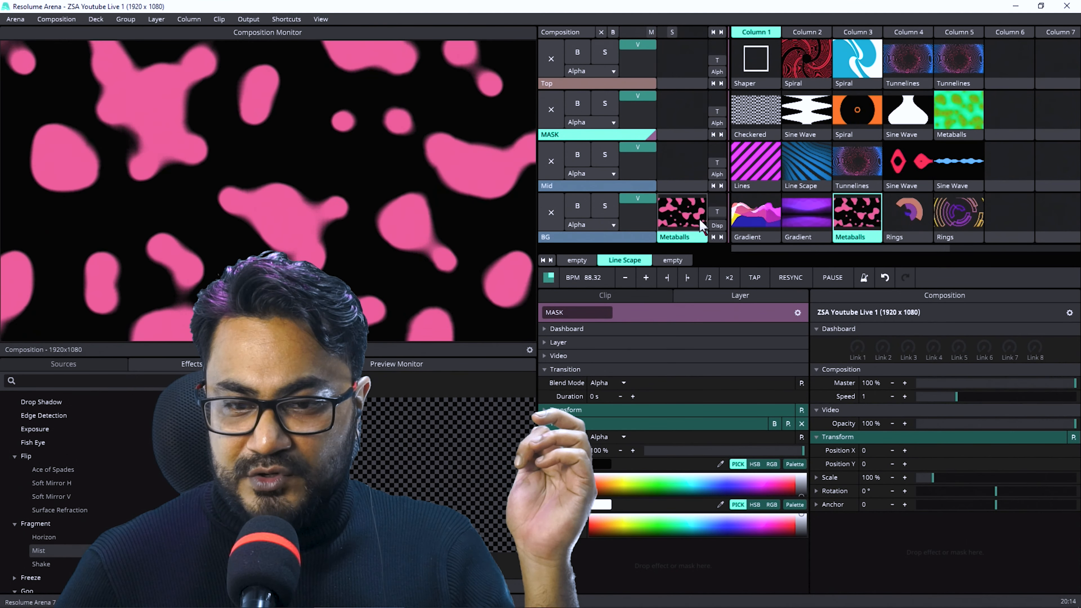
left_click(585, 237)
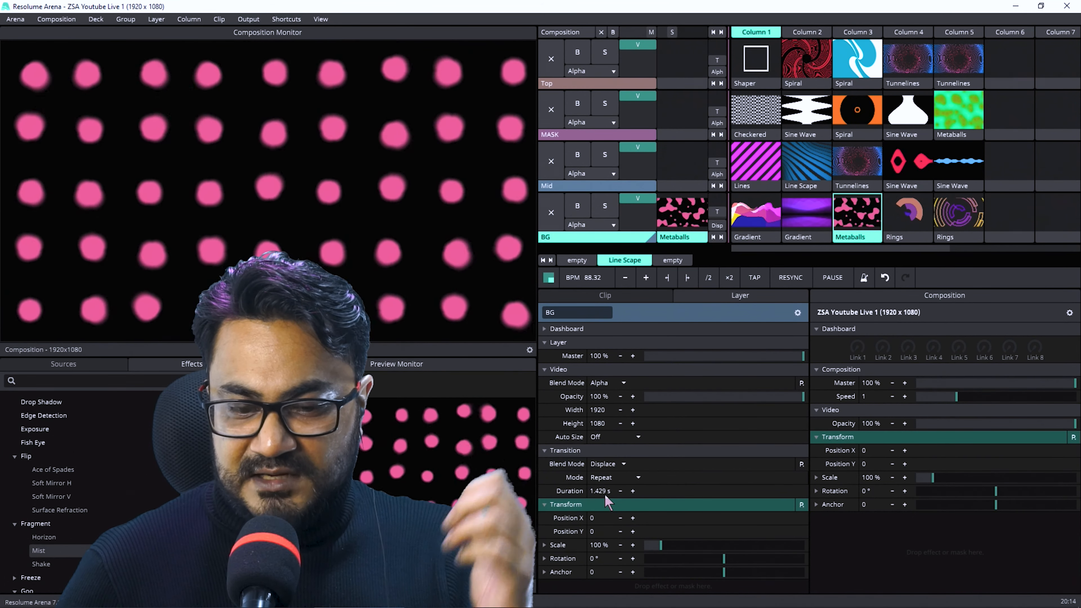
double_click(604, 494)
type("1")
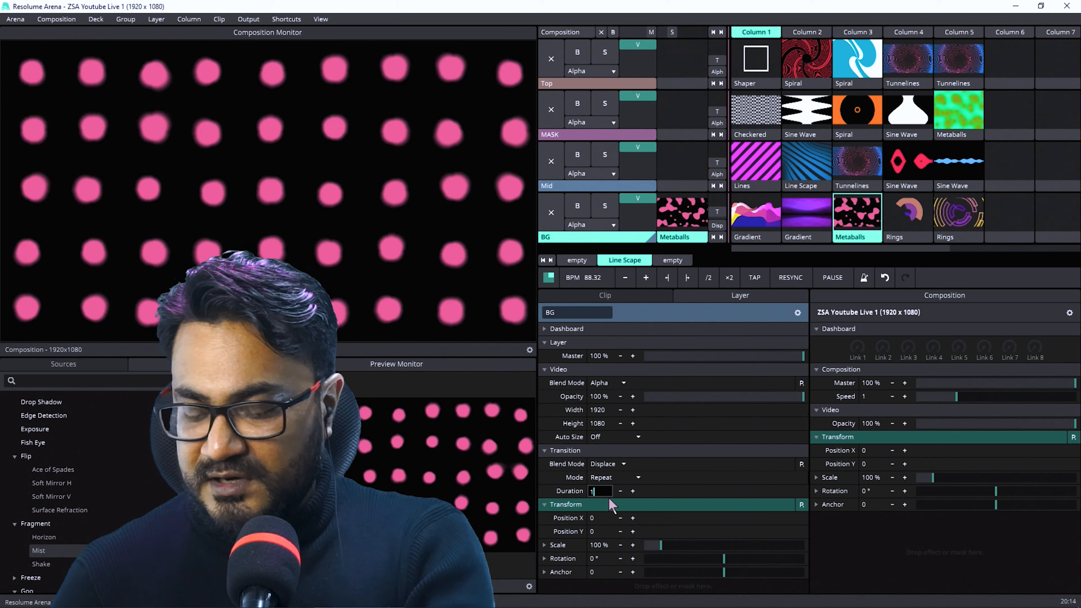
key("Return")
left_click(787, 228)
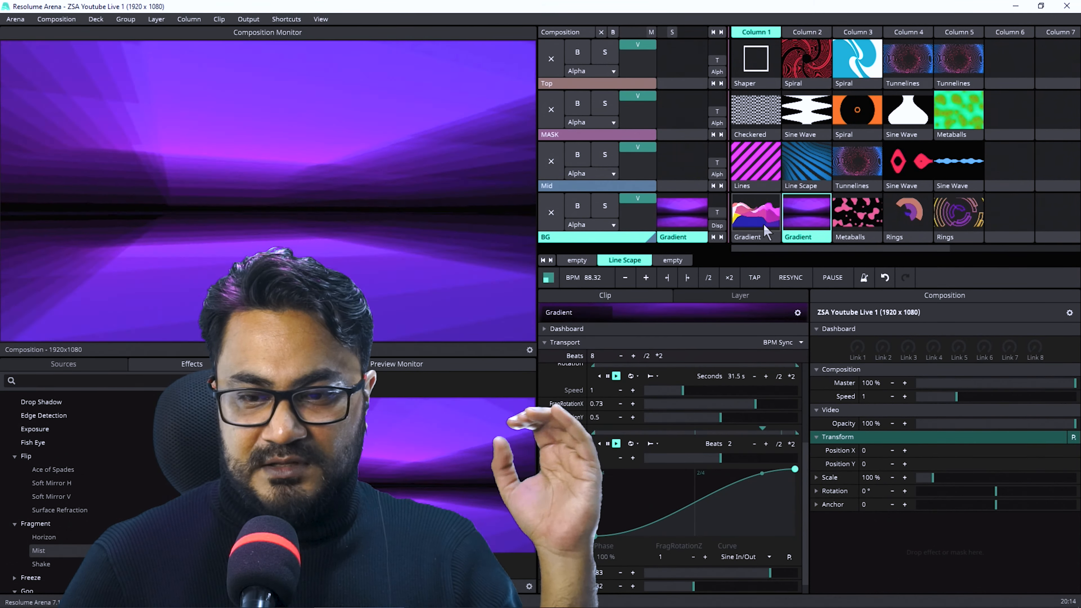
left_click(763, 224)
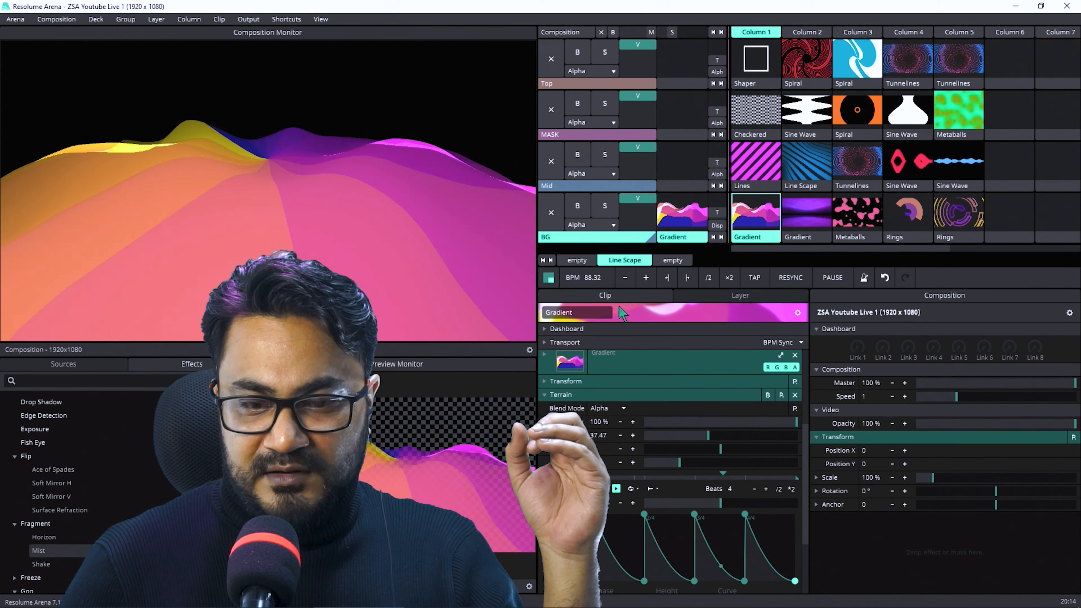
Shorten the BG layer's transition Duration to about 0.33 s and test it between the two Gradient clips.
left_click(706, 297)
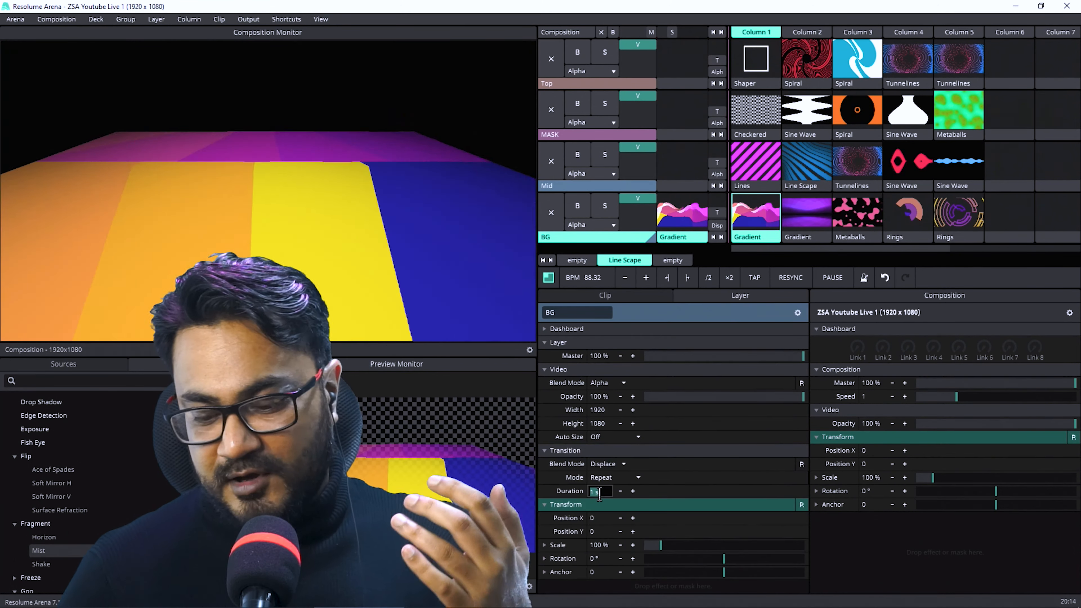
double_click(599, 492)
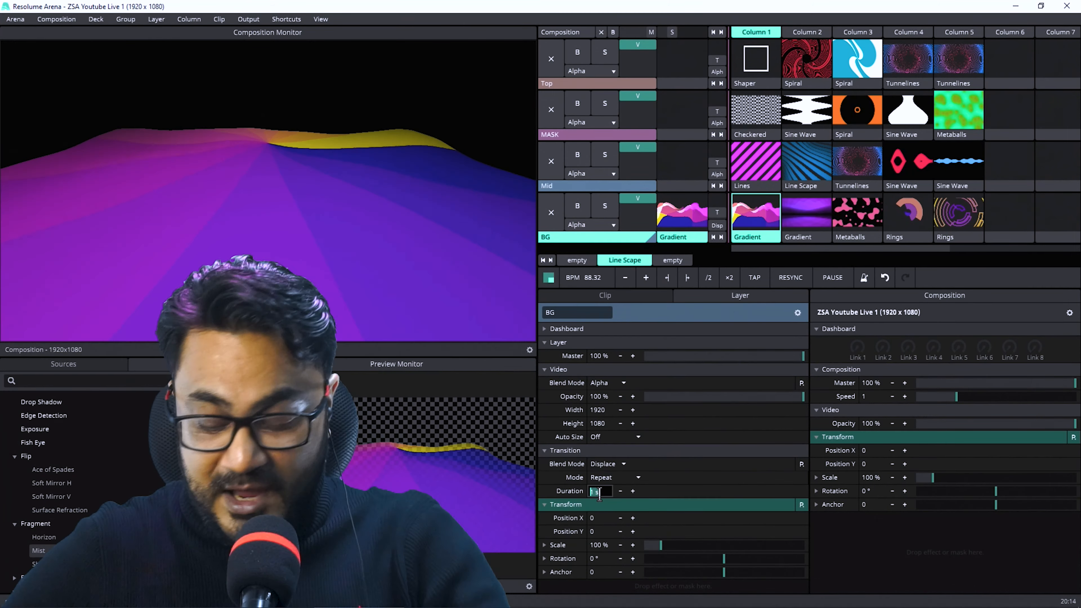
type(".")
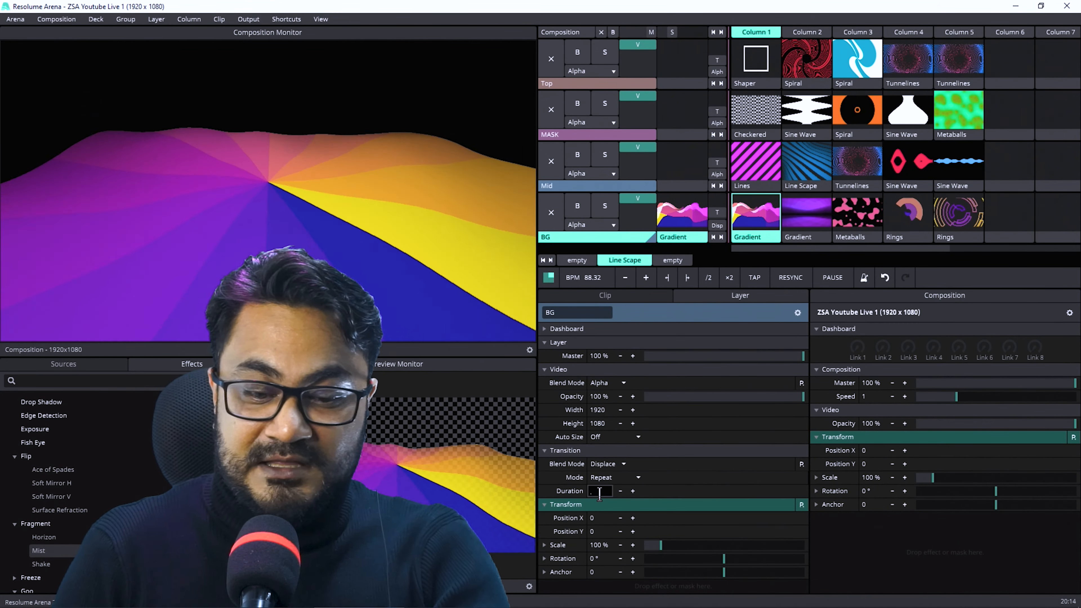
type("33832")
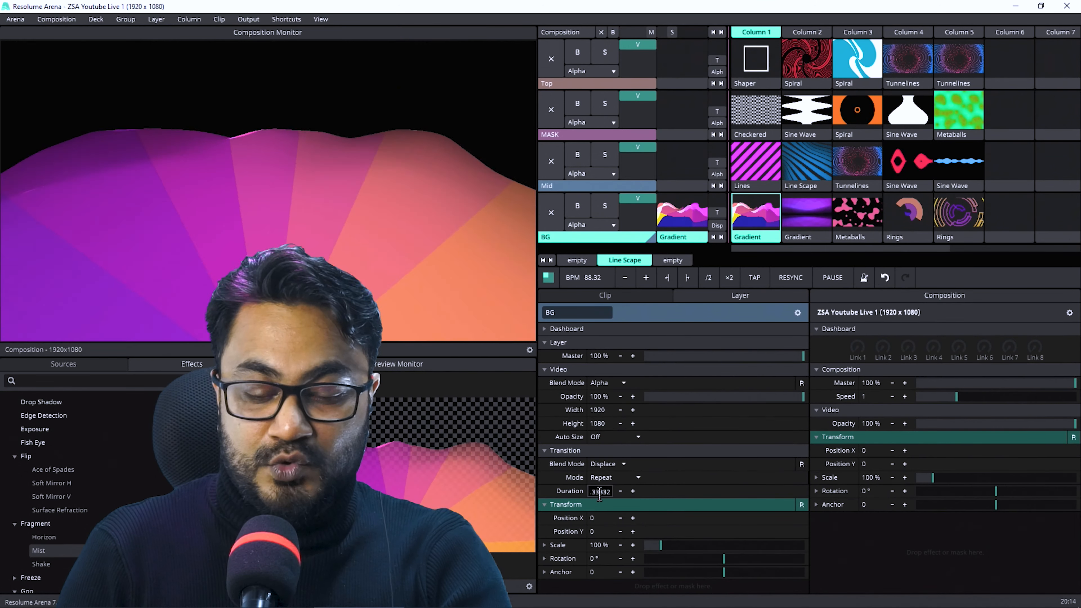
left_click(797, 213)
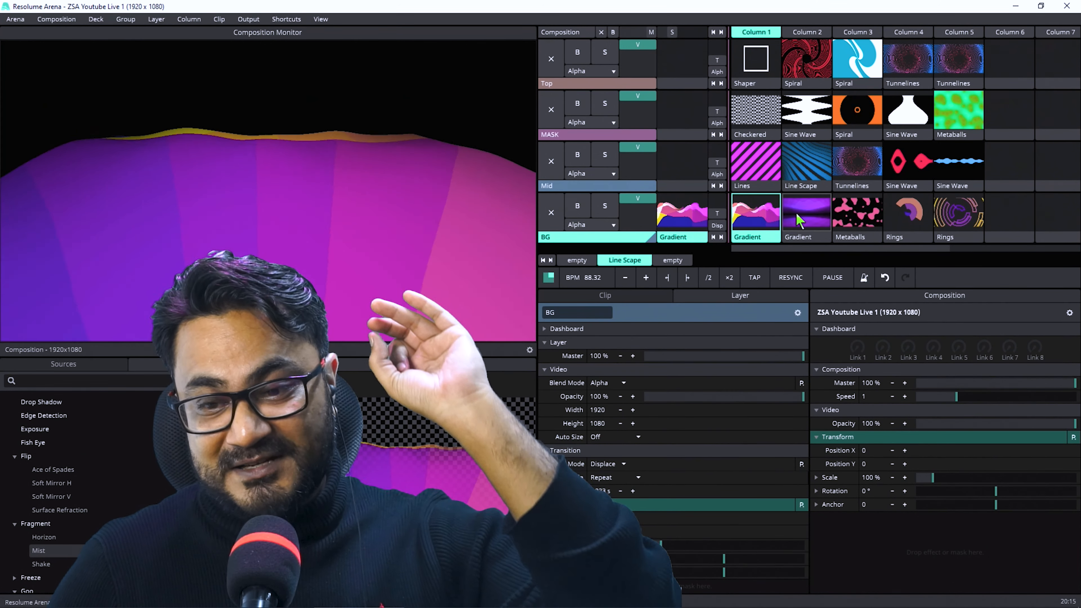
left_click(773, 214)
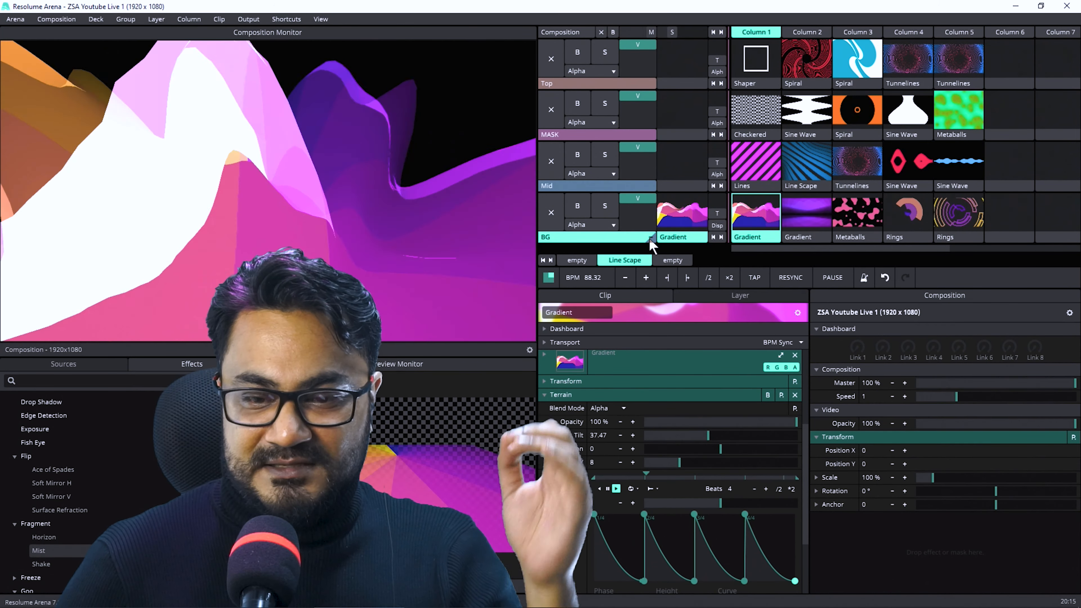
Play the BG layer's Rings and Metaballs clips in turn to check the Displace transitions between them.
left_click(714, 298)
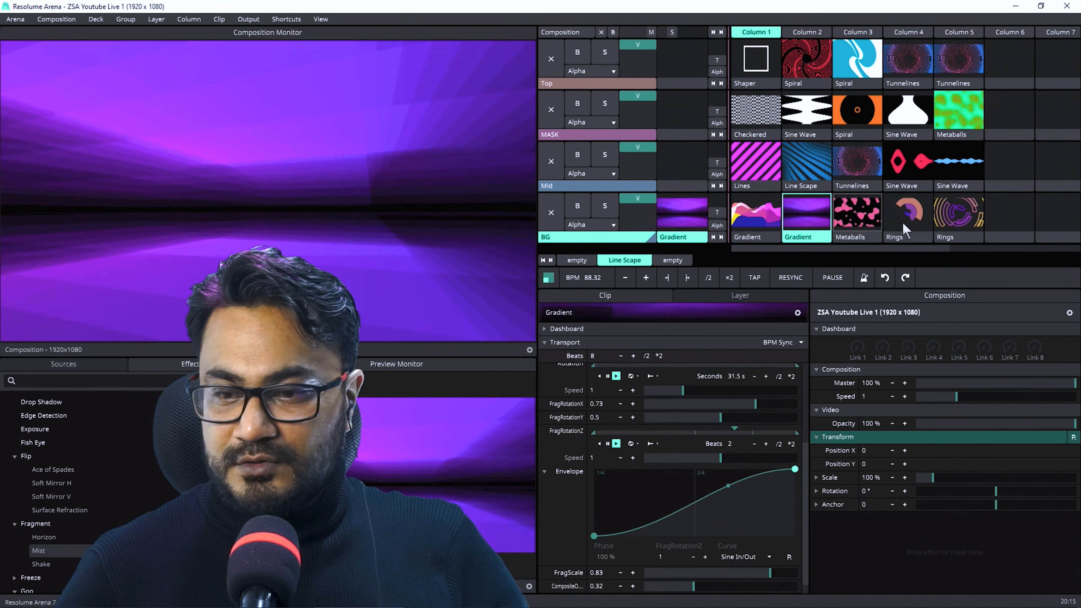
left_click(903, 223)
left_click(963, 220)
left_click(853, 210)
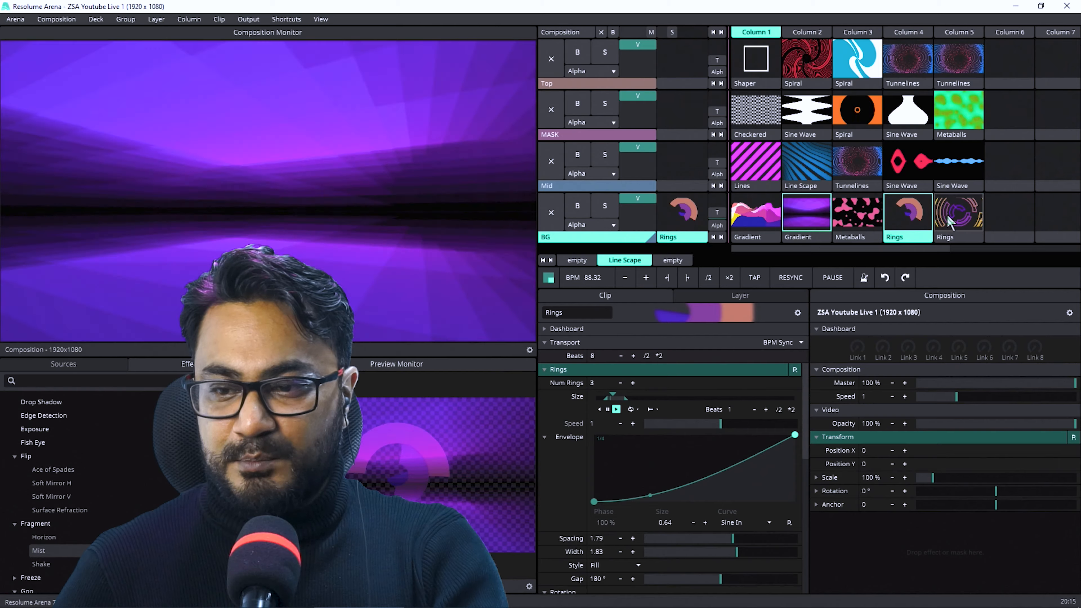
left_click(971, 215)
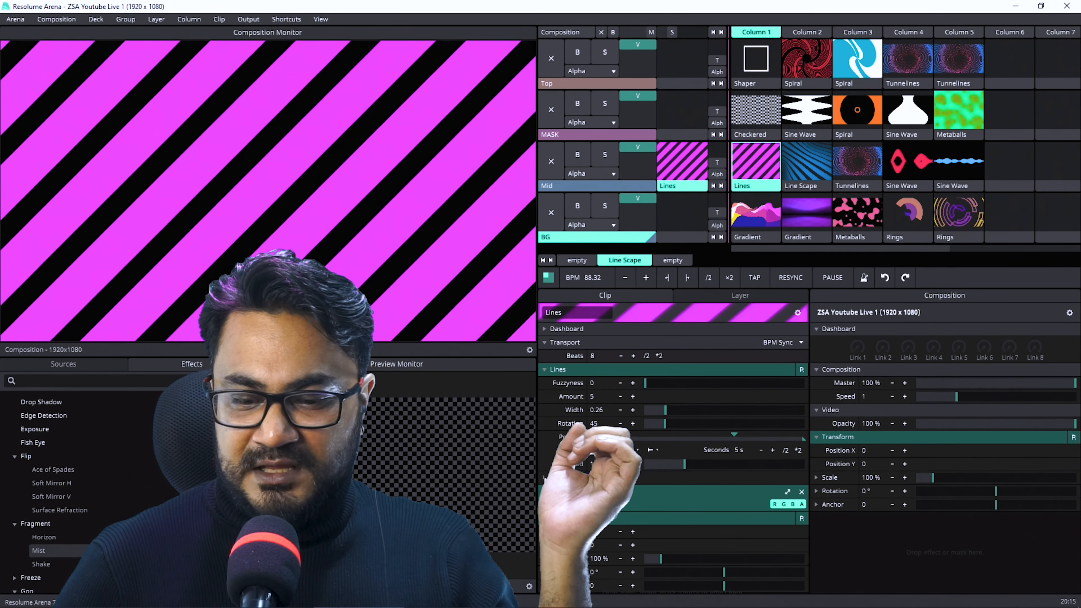
Load the ZSA Youtube Live 1 palette for the Lines clip's color and pick the salmon pink swatch.
left_click(545, 477)
left_click(786, 479)
left_click(795, 493)
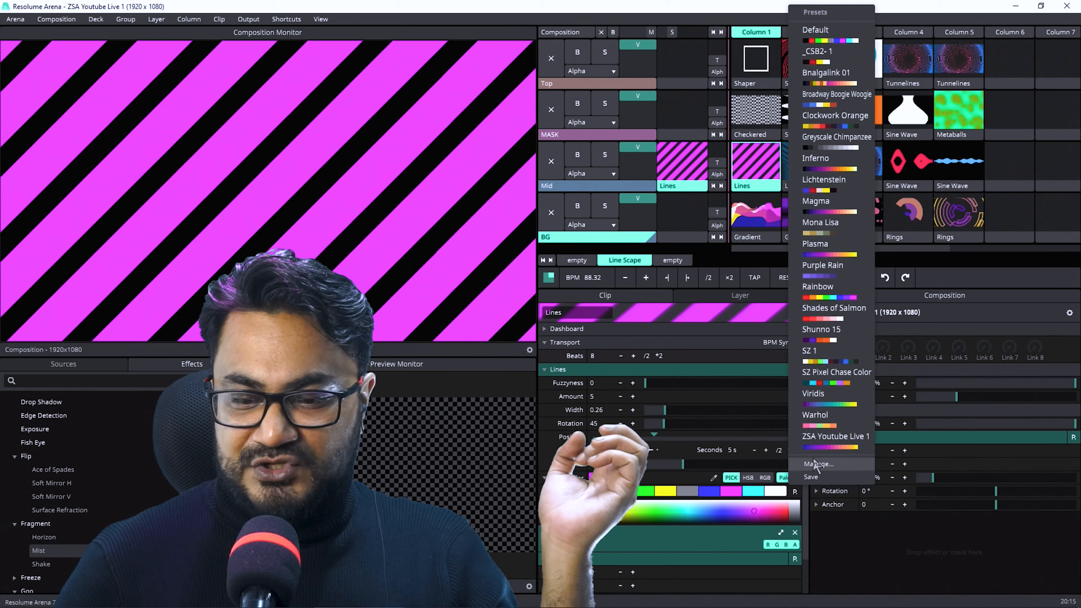
left_click(816, 448)
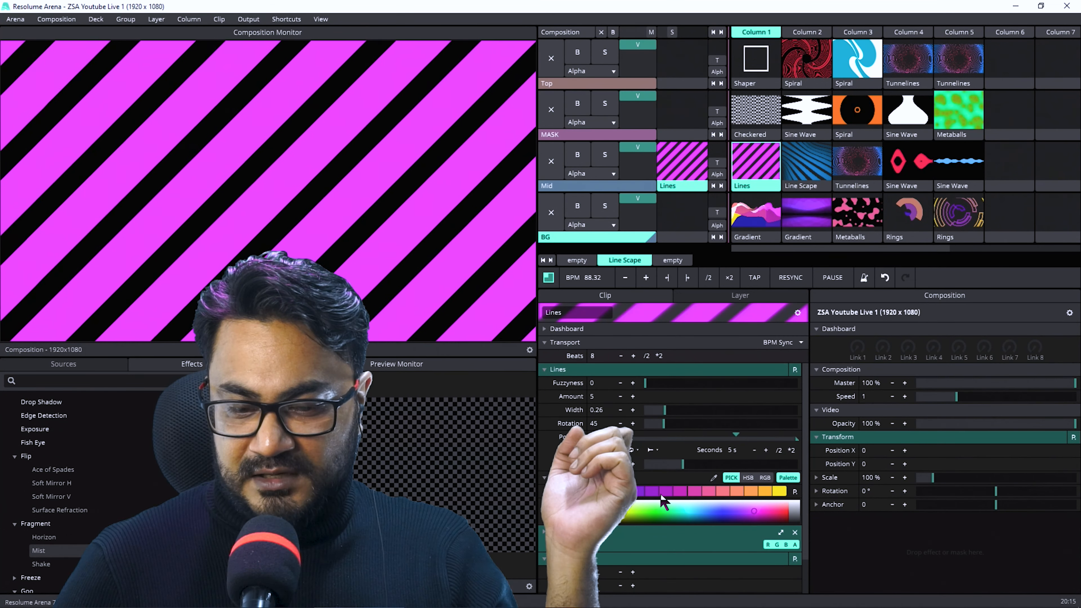
left_click(709, 493)
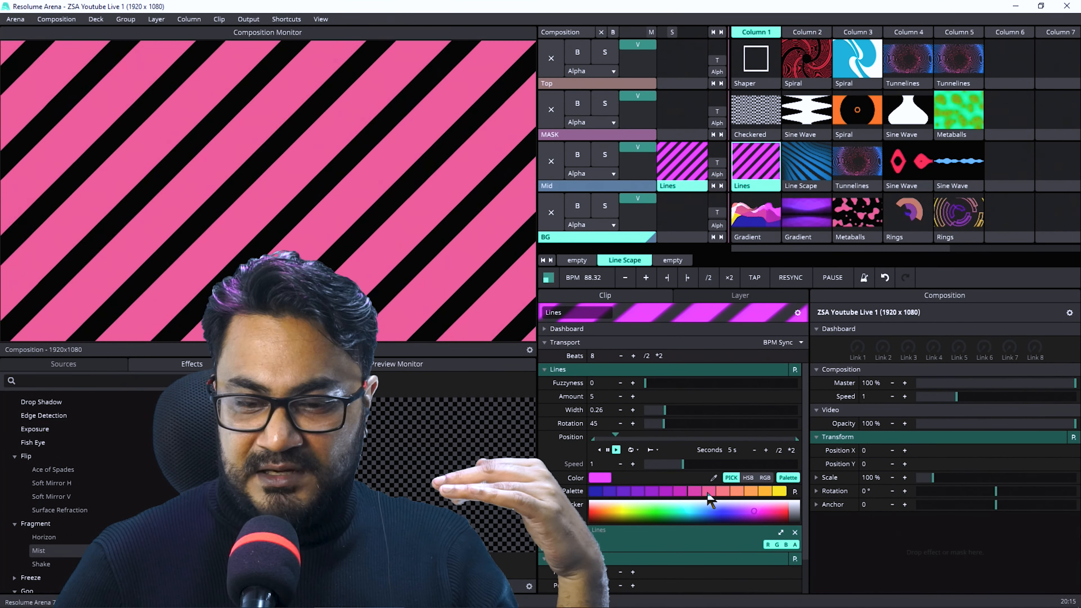
left_click(723, 493)
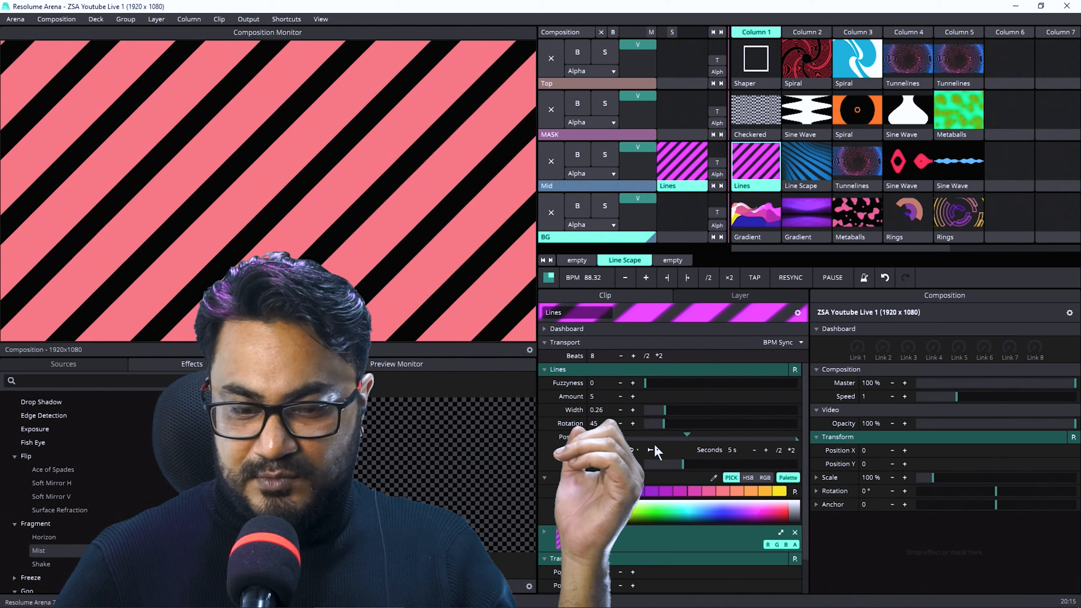
Set the Lines clip's Width to 0.21 and animate it with BPM Sync over 1/2 beat within a narrow low range.
mouse_move(665, 410)
left_mouse_down()
mouse_move(673, 410)
mouse_move(660, 410)
left_mouse_up()
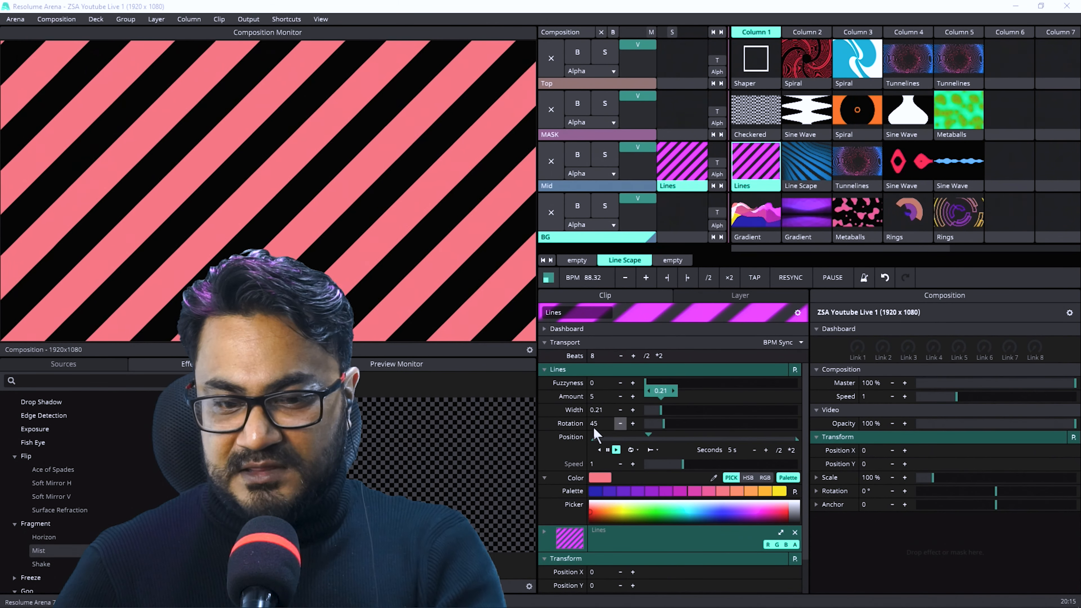
left_click(544, 410)
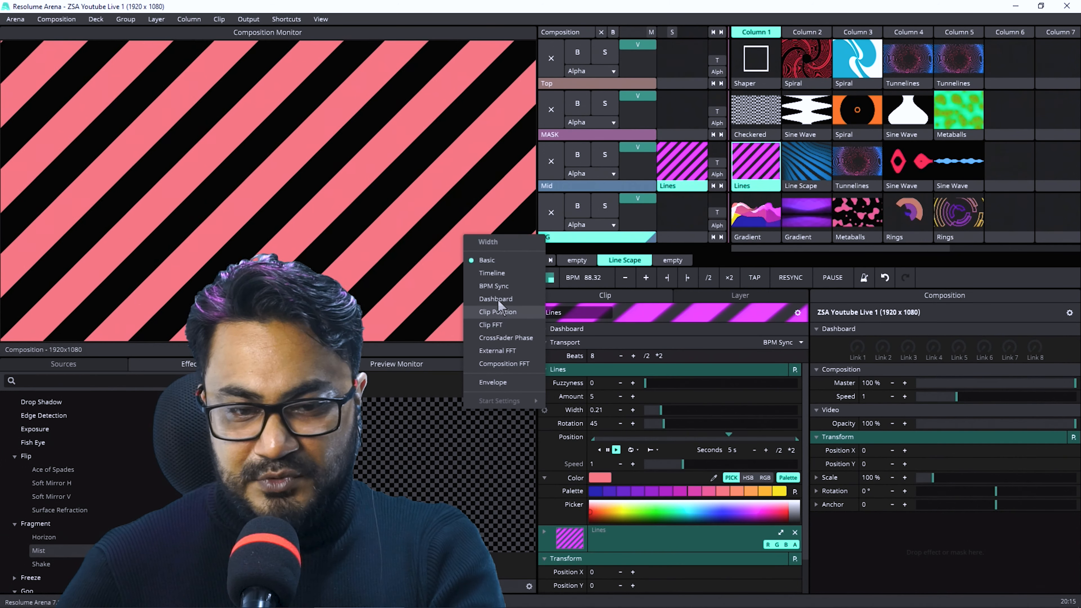
left_click(499, 285)
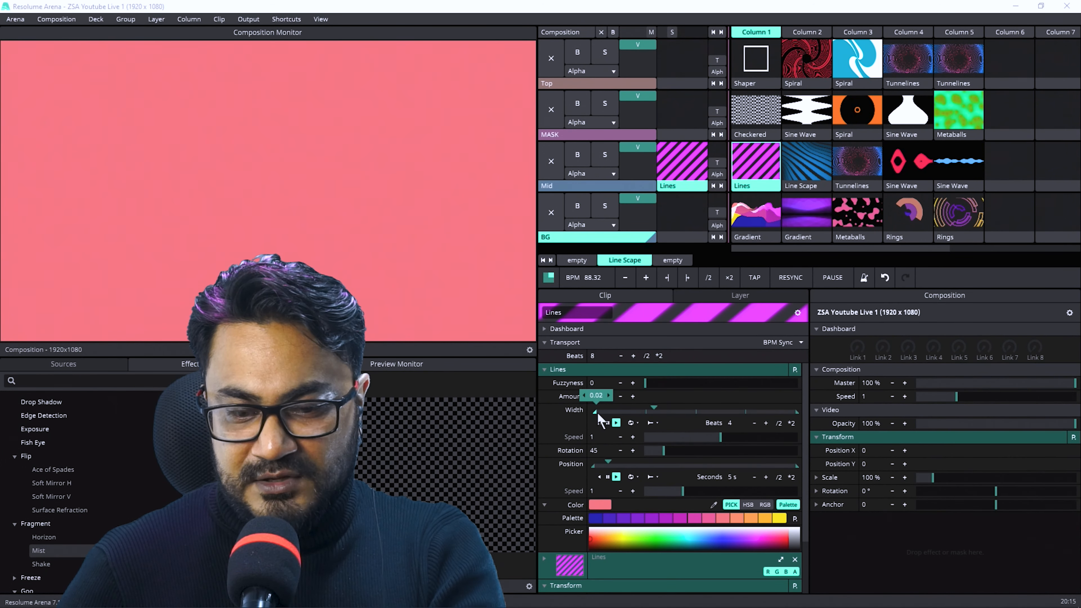
left_click(616, 423)
left_click_drag(795, 411, 616, 412)
left_click(780, 426)
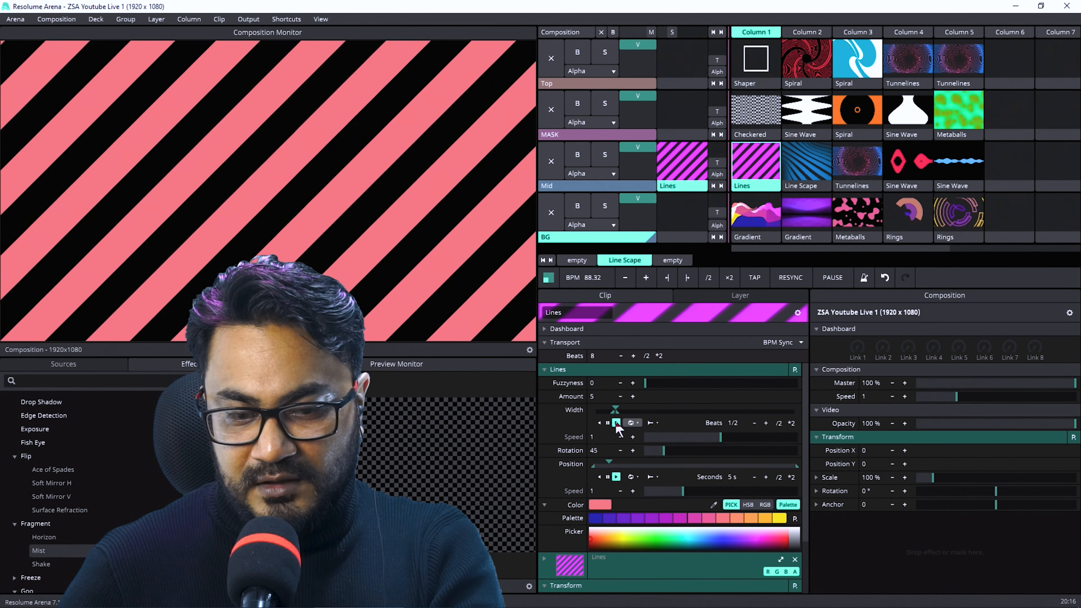
left_click_drag(614, 413, 612, 415)
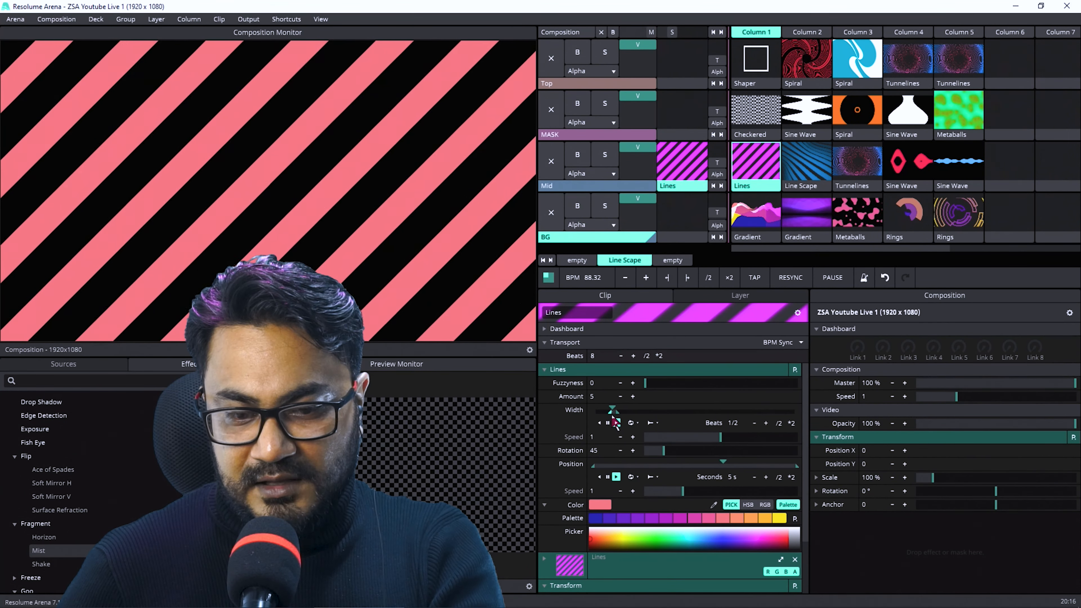
Add an envelope to the Lines clip's Width animation, try Exponential Out, and settle on the Circular In curve.
right_click(548, 411)
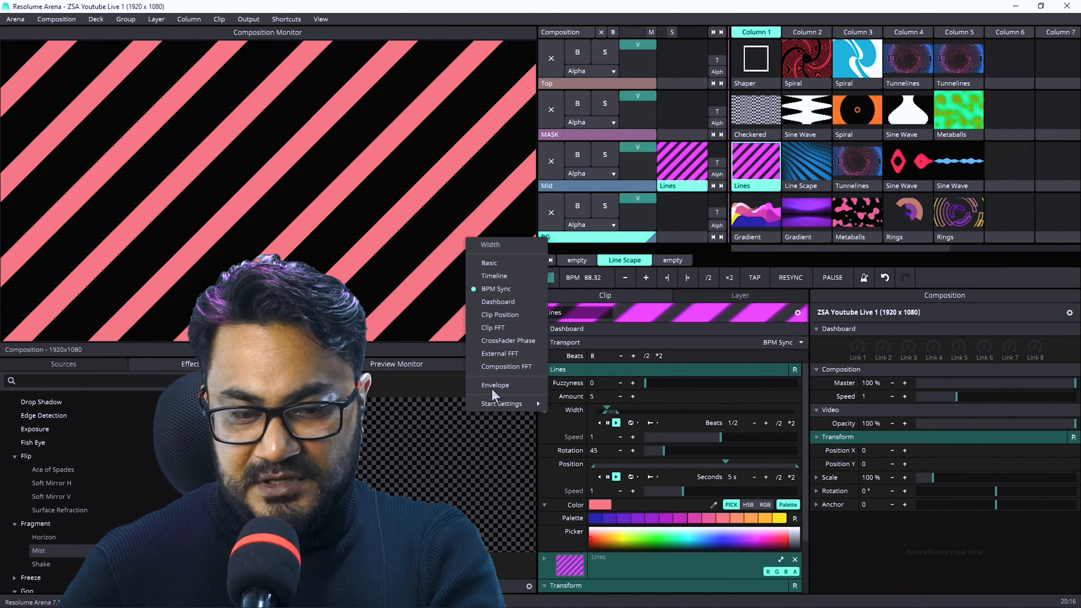
left_click(495, 385)
left_click(738, 538)
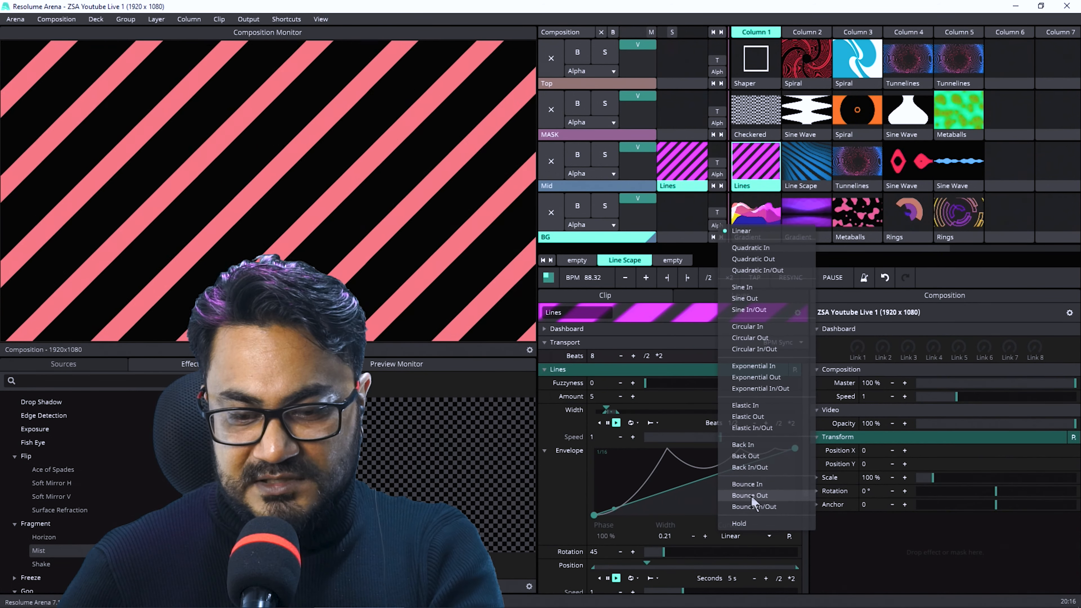
left_click(752, 377)
left_click(745, 536)
left_click(748, 327)
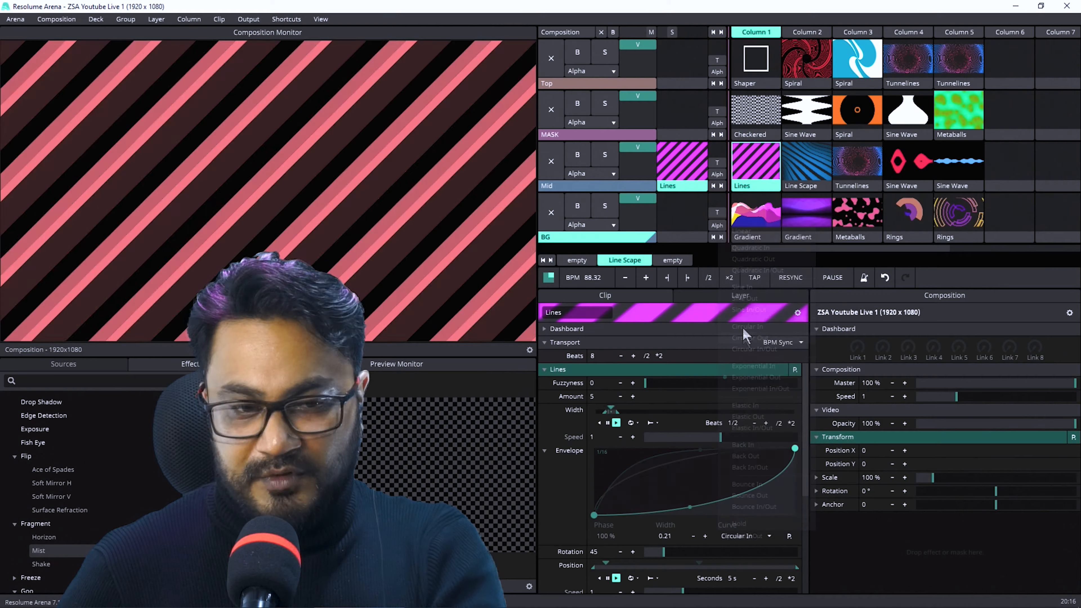
Animate the Lines clip's Rotation with Timeline, playing backwards at a Speed of about 0.66.
scroll(562, 502, "down", 3)
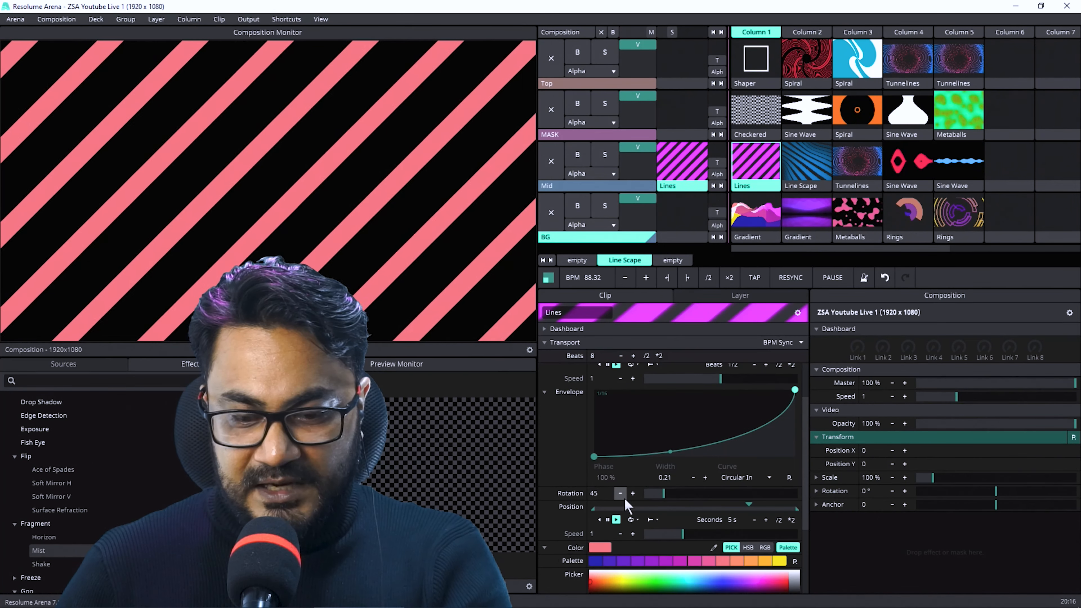
left_click(544, 494)
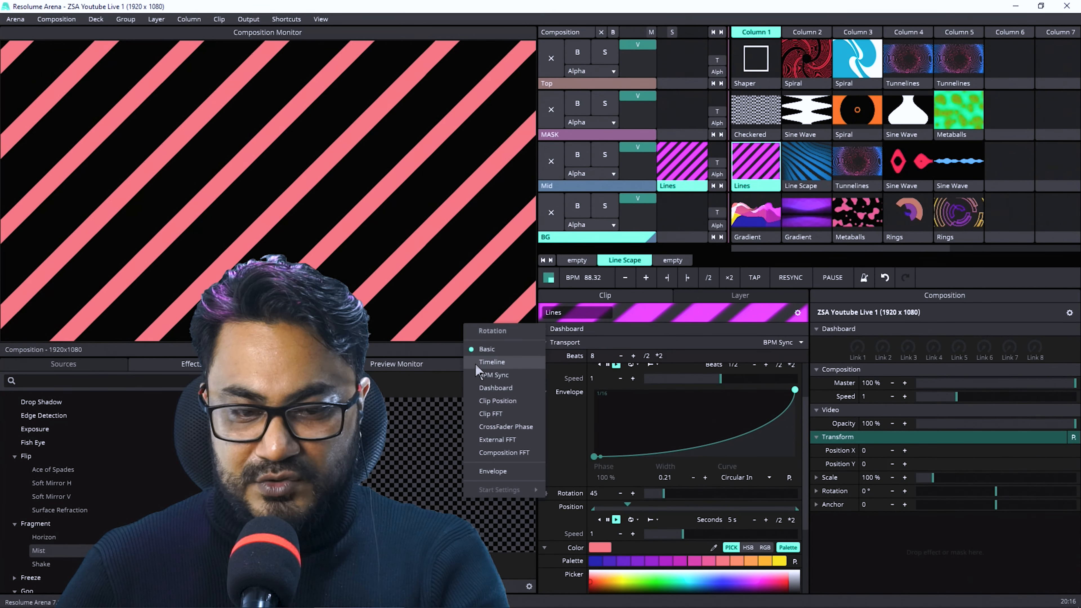
left_click(492, 362)
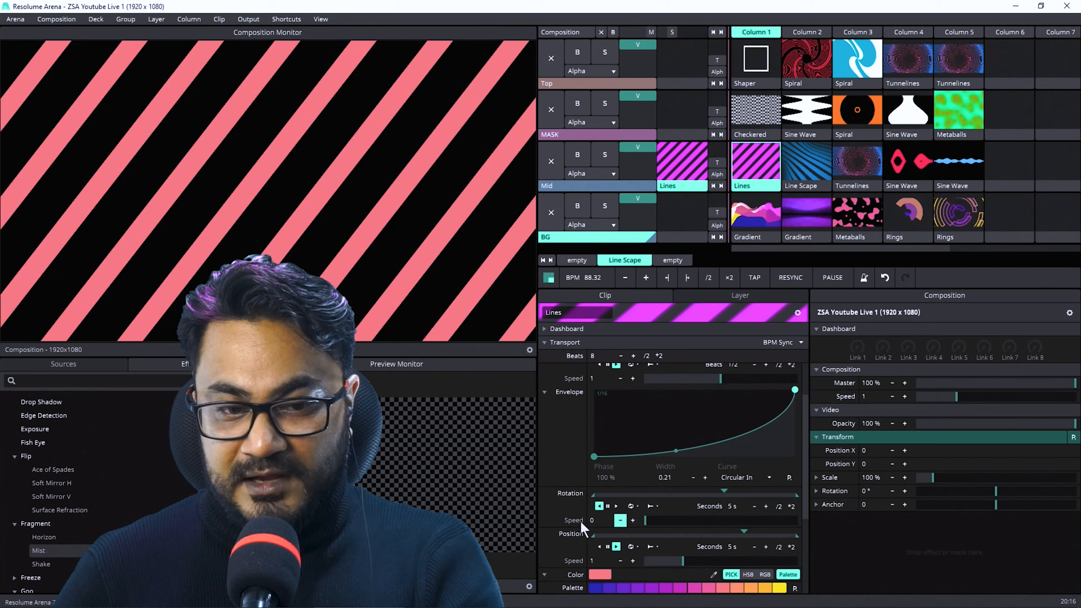
left_click_drag(661, 520, 670, 520)
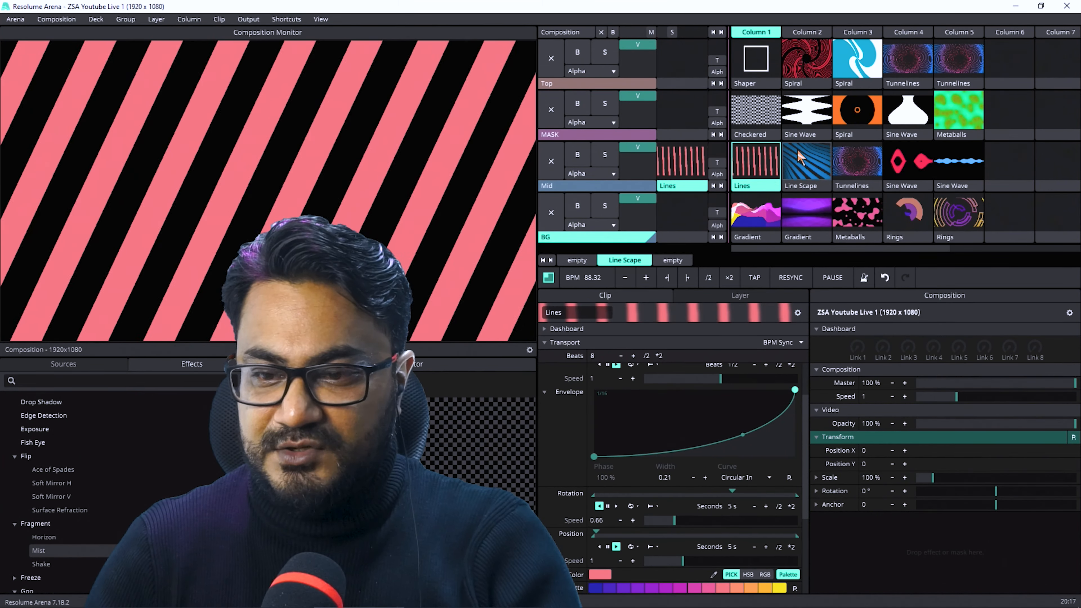
Play the Mid layer's Line Scape clip and recolor it purple from the ZSA Youtube Live 1 palette.
left_click(805, 167)
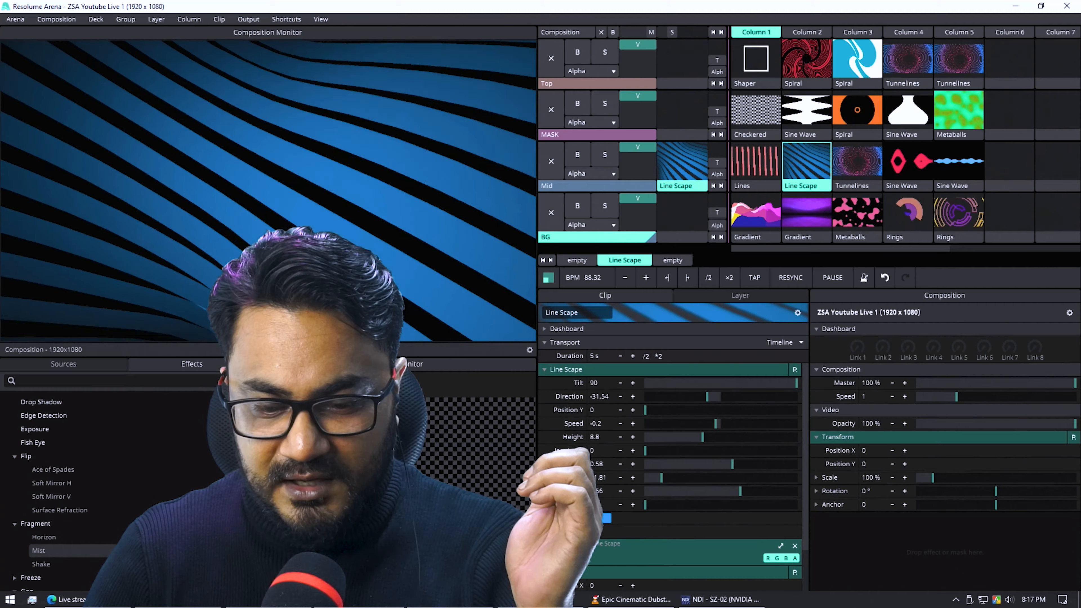
left_click(544, 518)
left_click(785, 519)
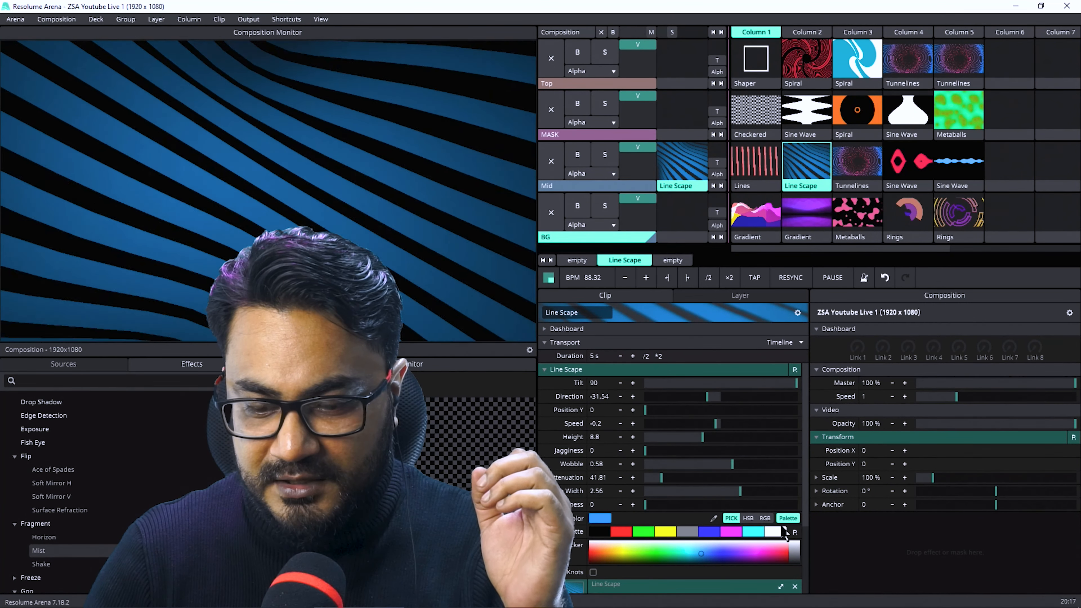
left_click(794, 532)
left_click(817, 483)
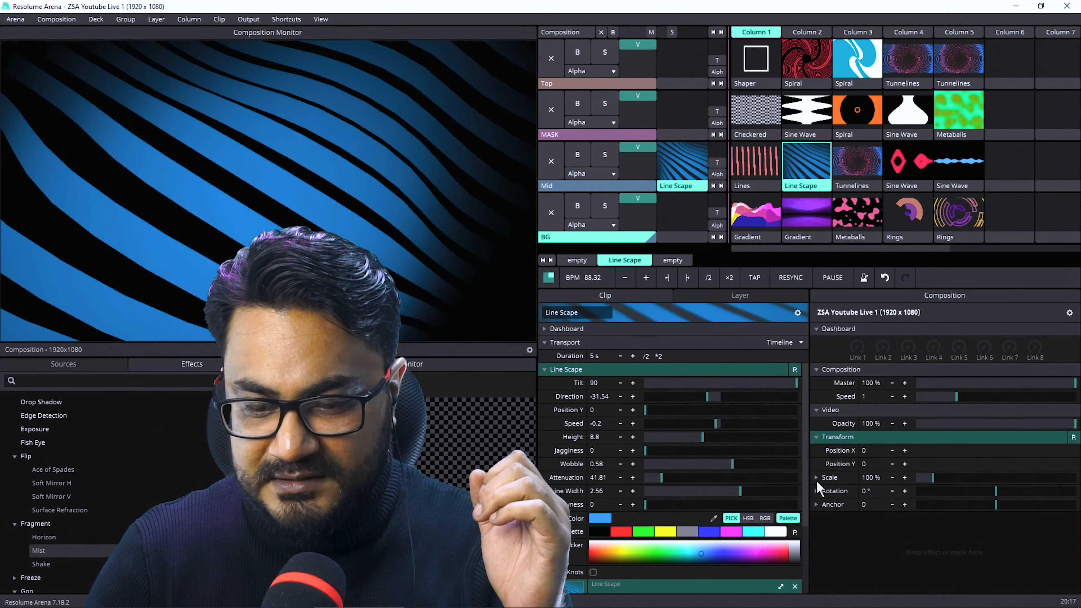
left_click(627, 532)
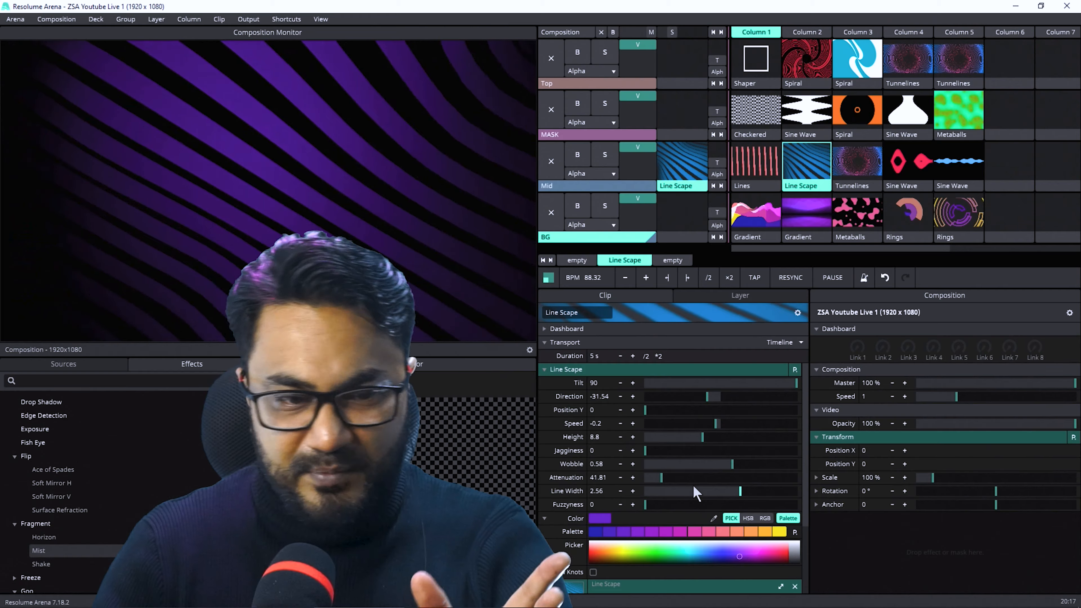
Animate the Line Scape clip's Height with BPM Sync over 1/2 beat with a linear envelope, and set Wobble to 0.4.
scroll(697, 507, "down", 3)
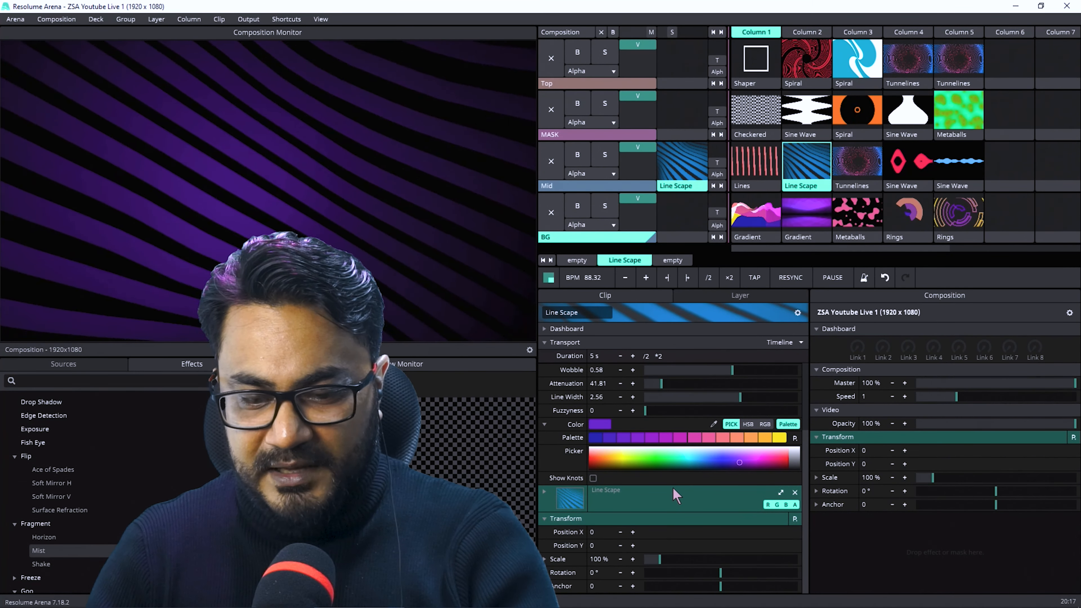
scroll(585, 455, "up", 3)
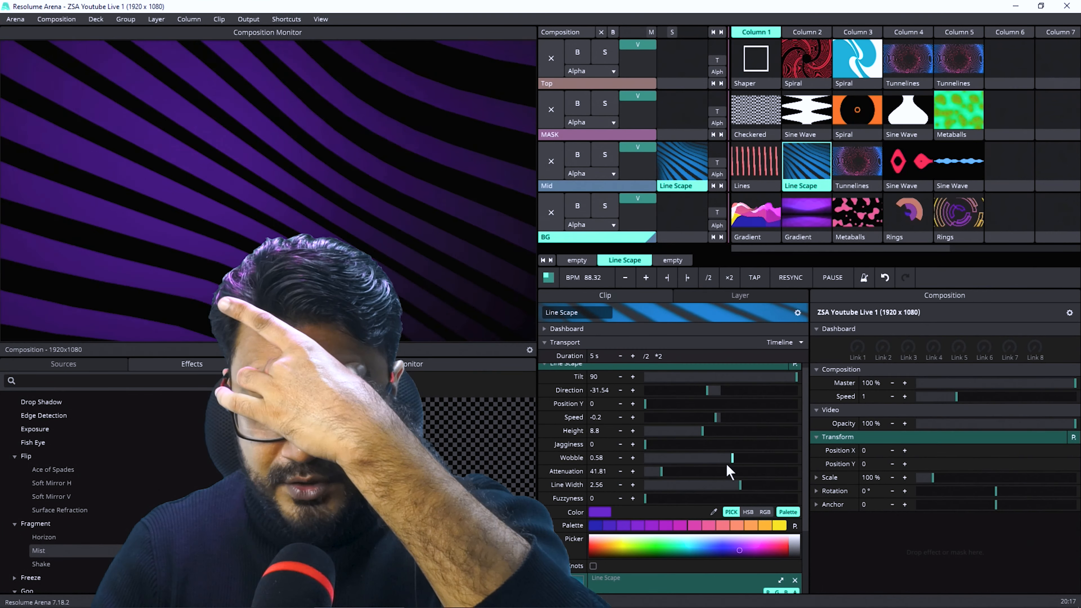
left_click_drag(702, 430, 773, 430)
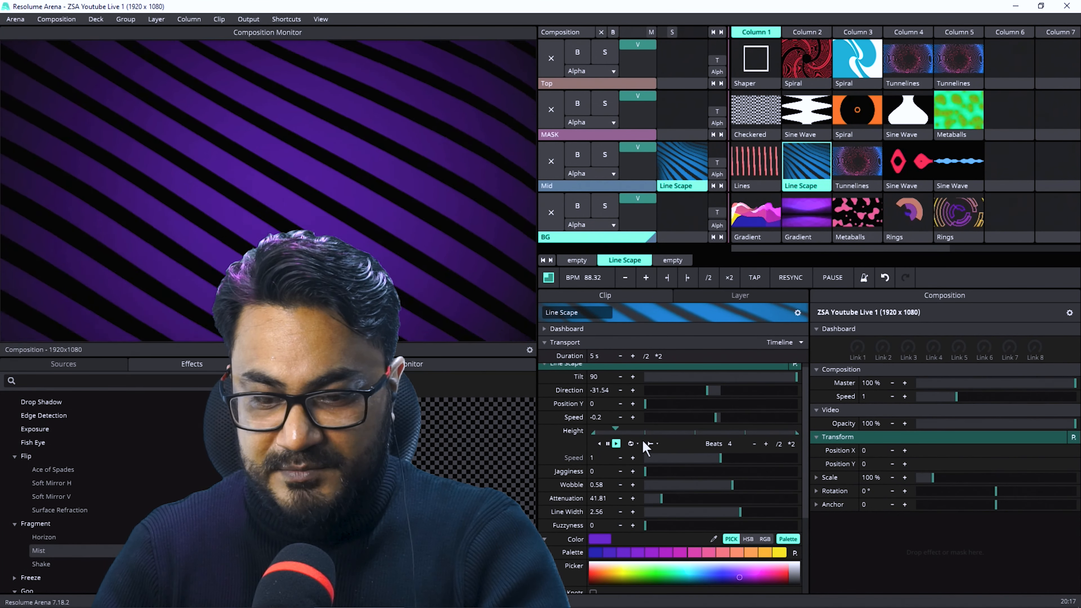
left_click(545, 431)
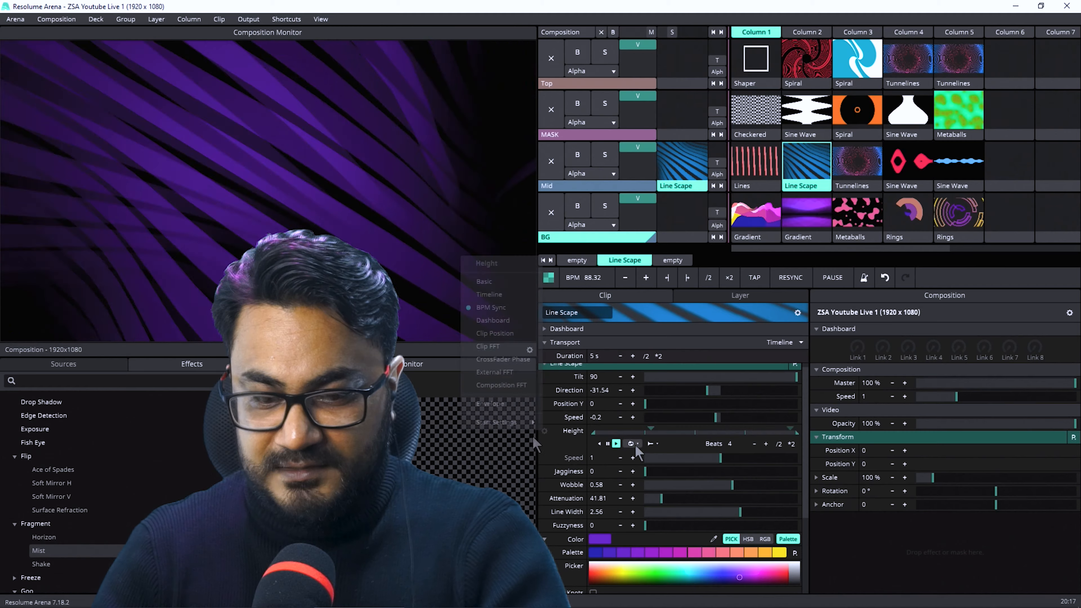
left_click(490, 404)
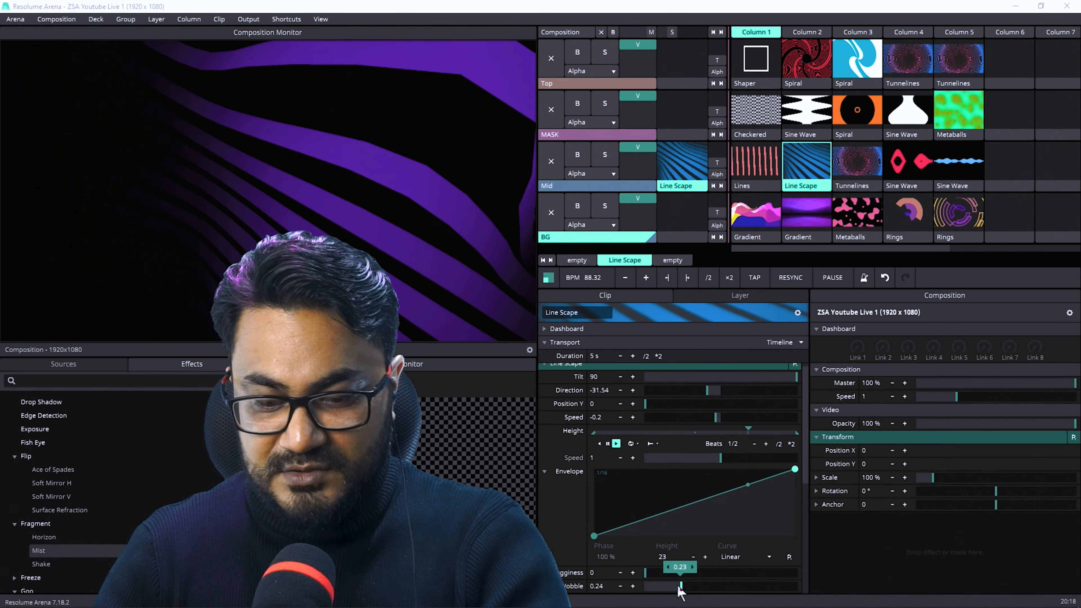
scroll(670, 558, "down", 3)
left_click_drag(672, 527, 706, 527)
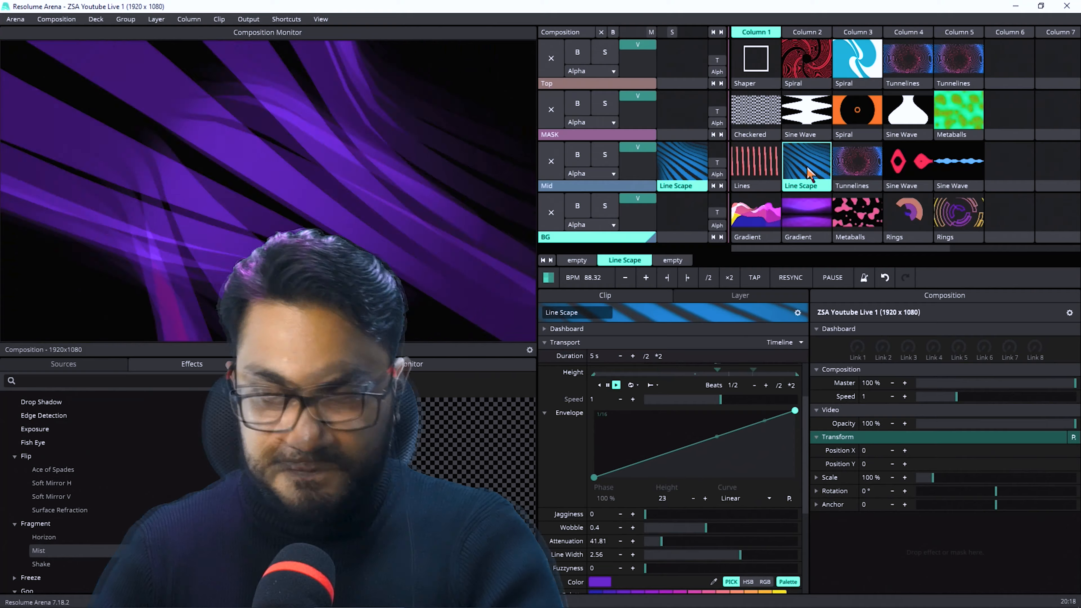
Play the Mid layer's Tunnelines clip and use the ZSA Youtube Live 1 palette to make Color 1 purple and Color 2 yellow.
left_click(857, 172)
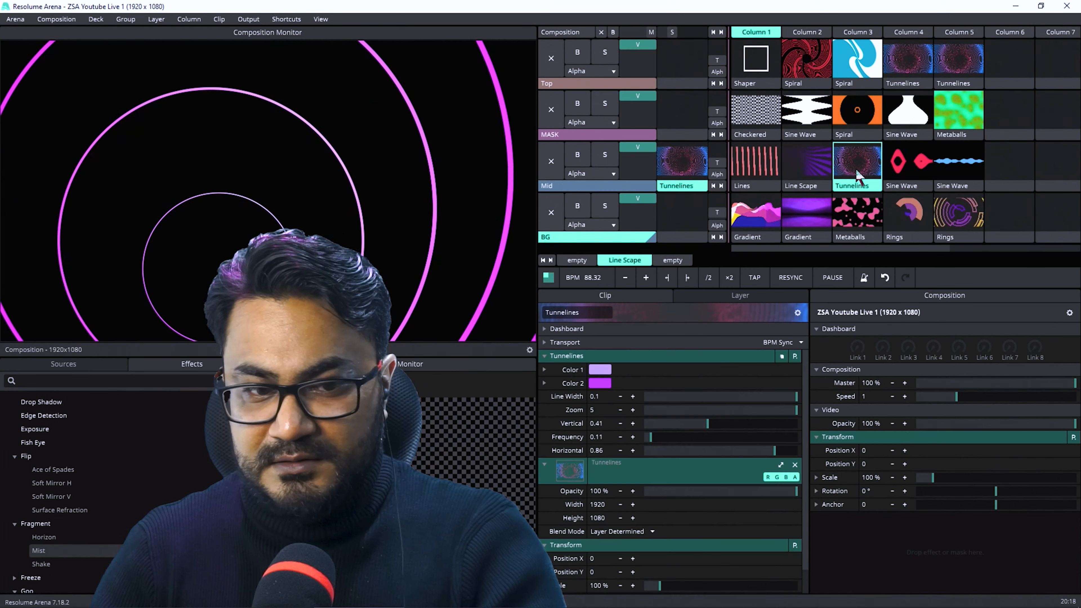
left_click(602, 384)
left_click(787, 383)
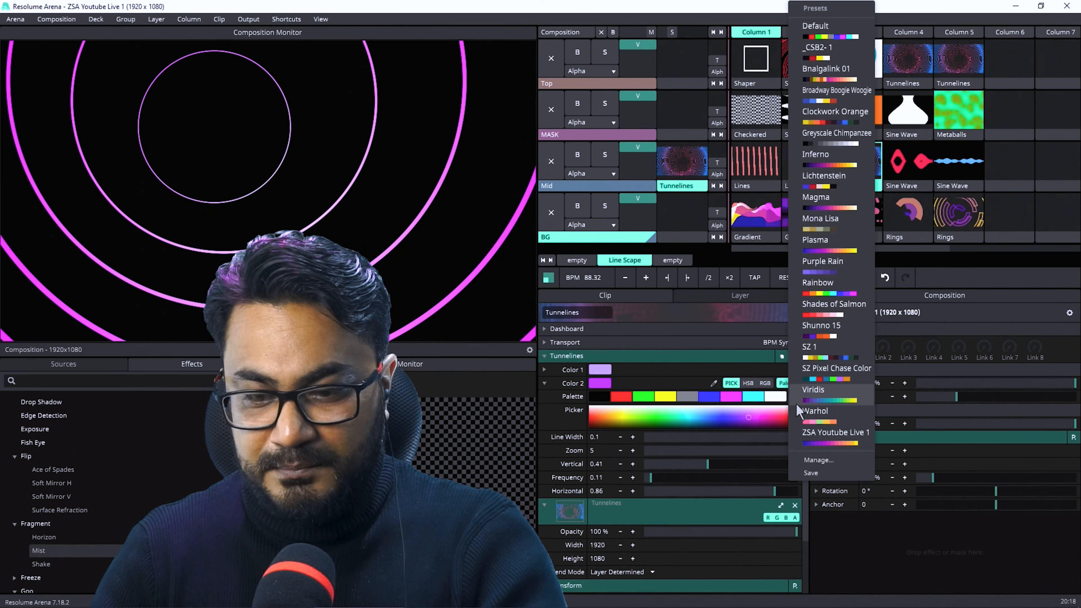
left_click(833, 451)
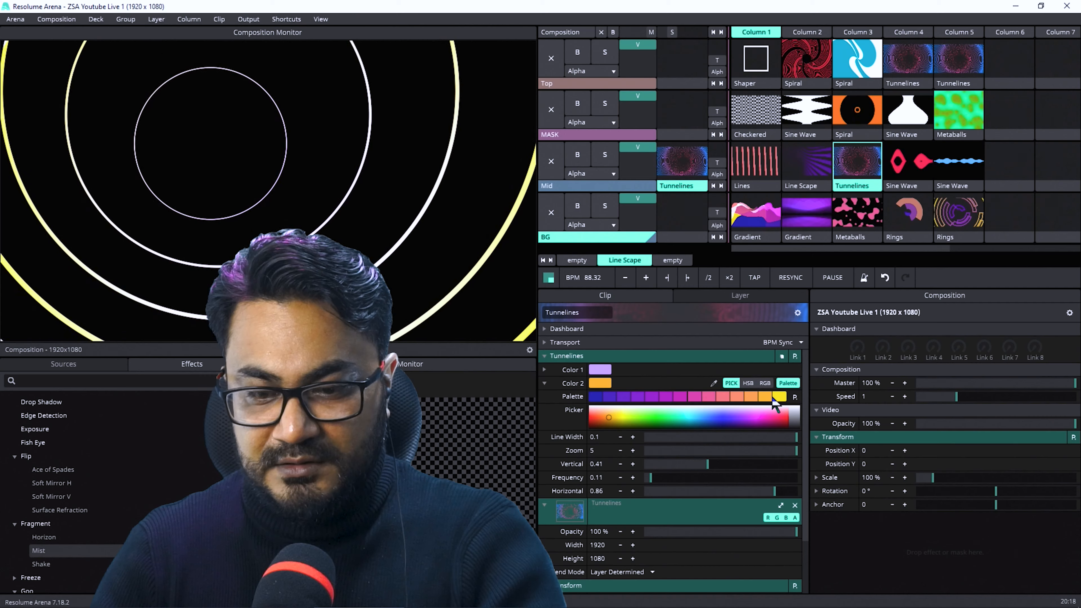
left_click(598, 370)
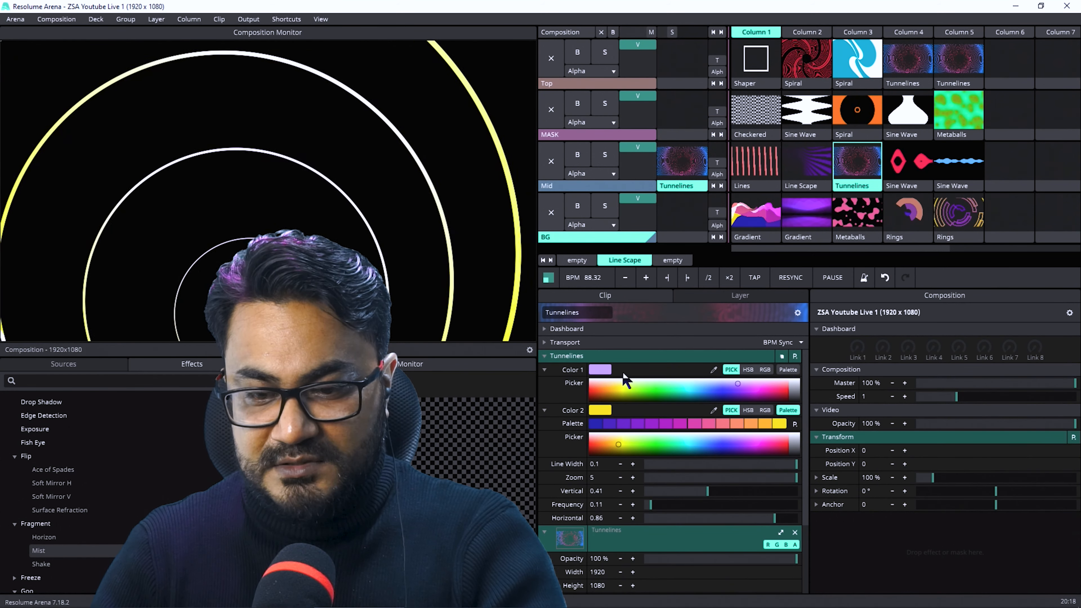
left_click(787, 369)
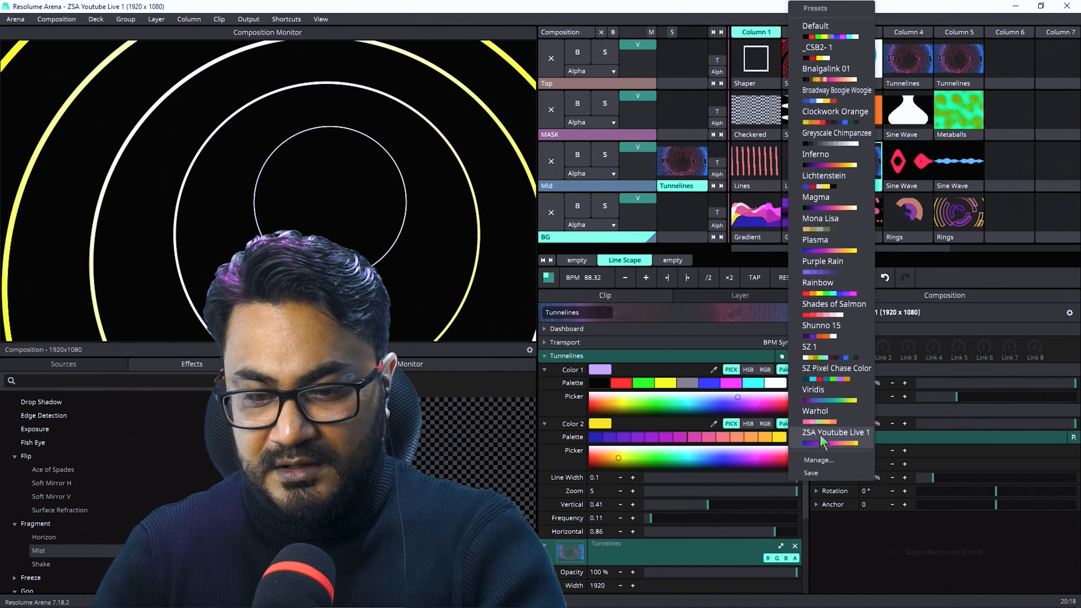
left_click(833, 451)
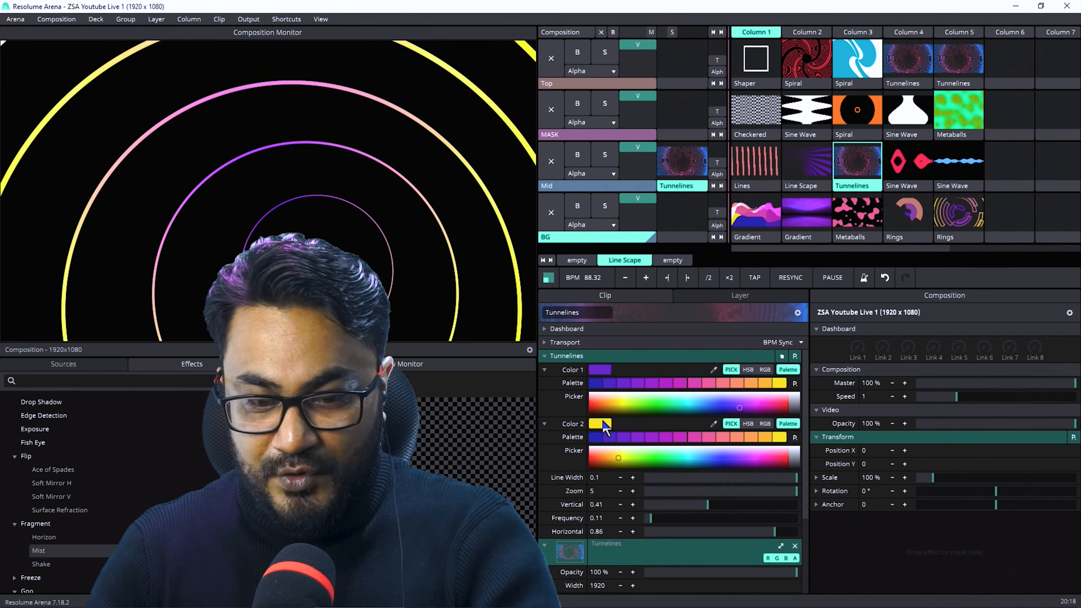
left_click(608, 424)
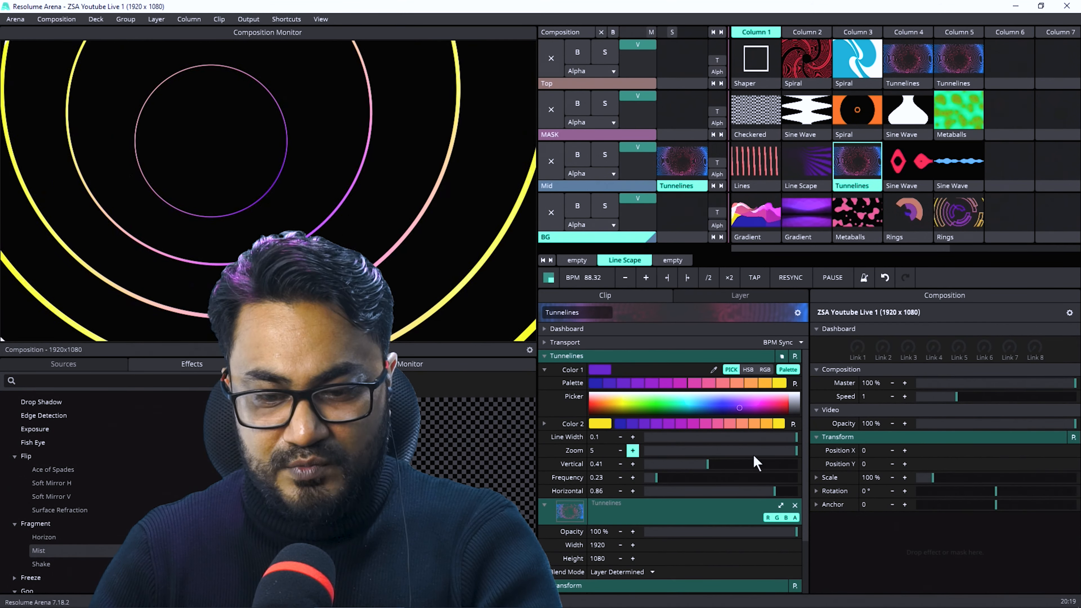
Try different Horizontal values on the Tunnelines clip and bring it down to 0.6.
left_click(620, 491)
left_click_drag(709, 494, 514, 492)
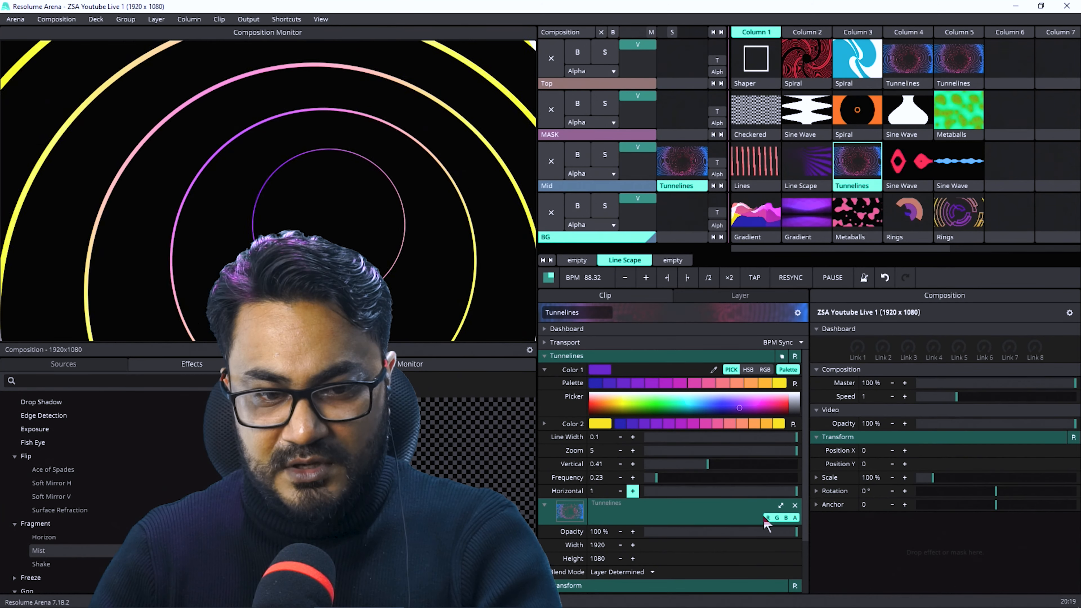
left_click_drag(786, 492, 645, 490)
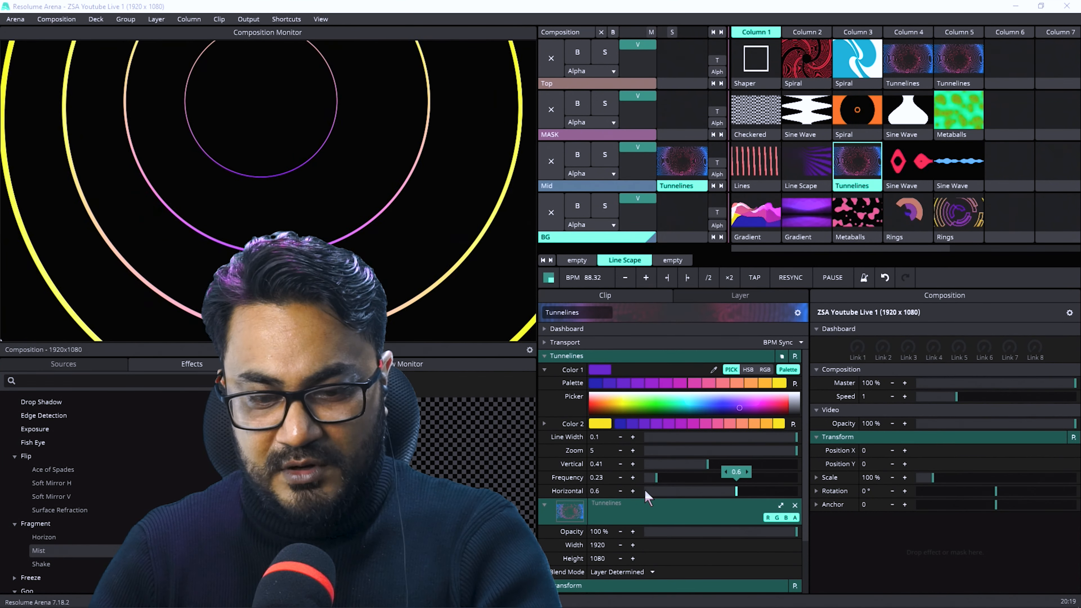
Animate the Tunnelines clip's Horizontal parameter with BPM Sync over 4 beats, looping back and forth.
left_click(543, 494)
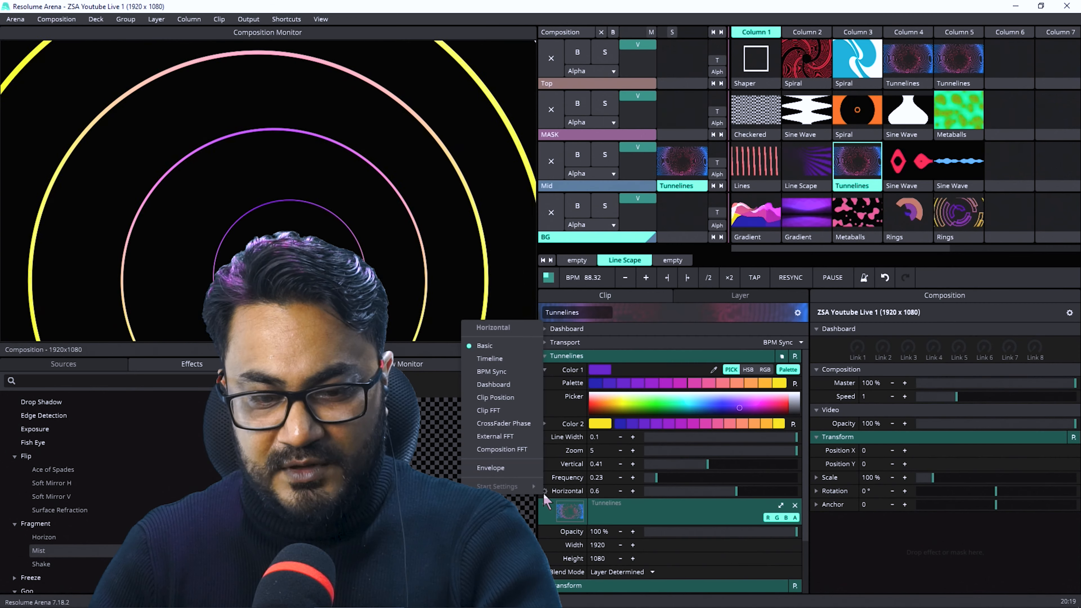
left_click(482, 372)
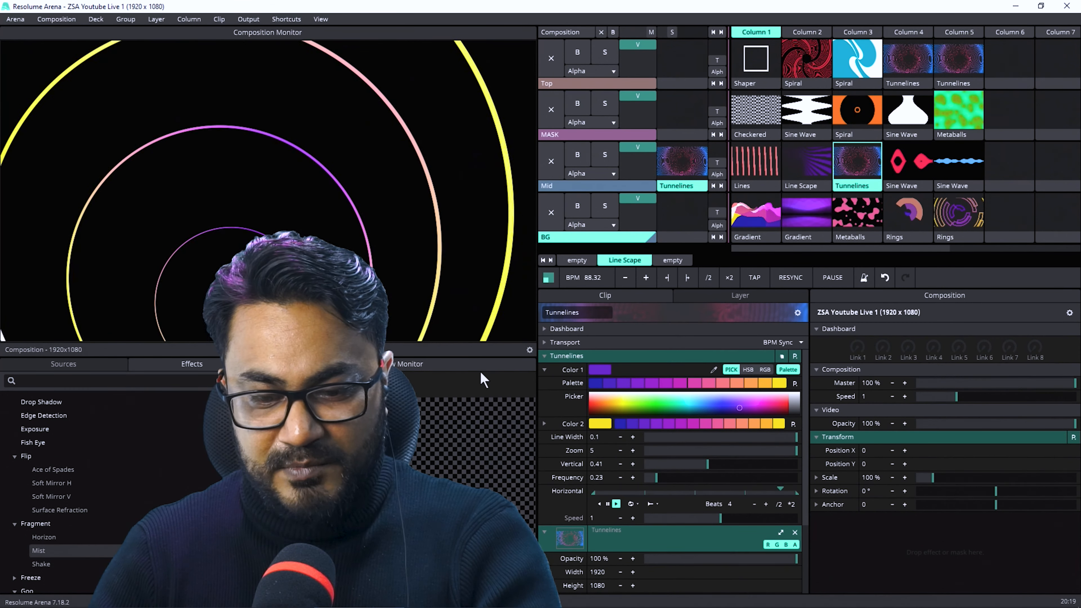
left_click(631, 504)
left_click(644, 525)
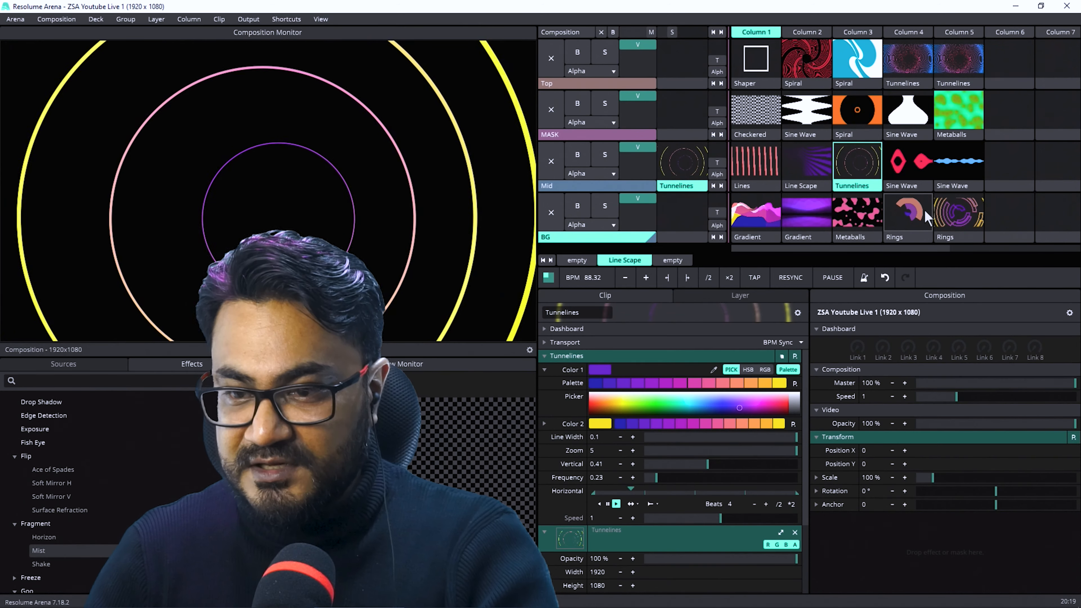
Play the Mid layer's Sine Wave clip in Column 4 and recolor it yellow-orange from the ZSA Youtube Live 1 palette.
left_click(909, 166)
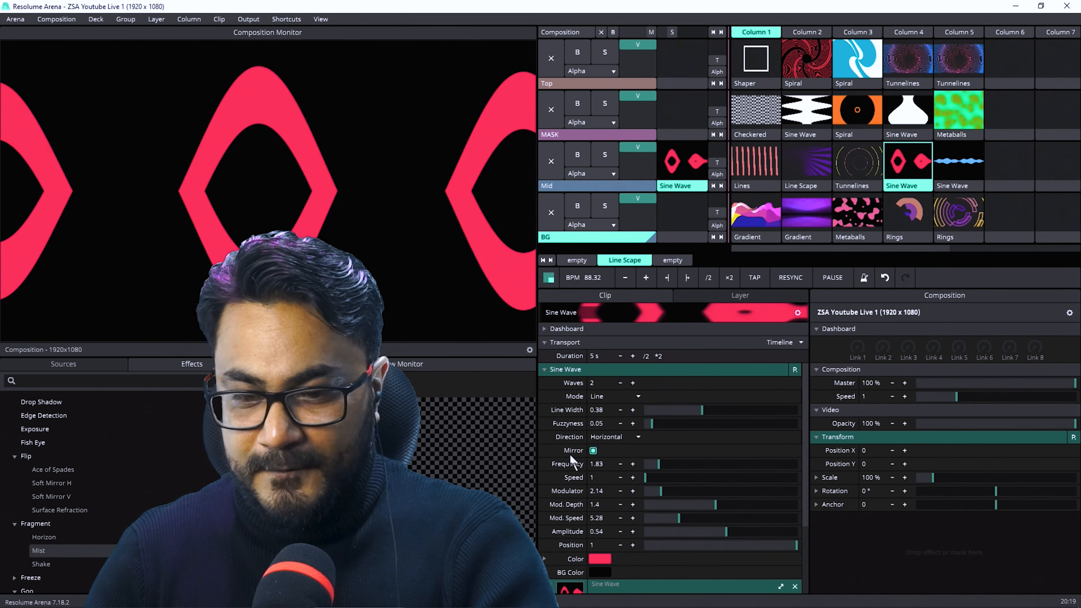
left_click(600, 559)
left_click(788, 559)
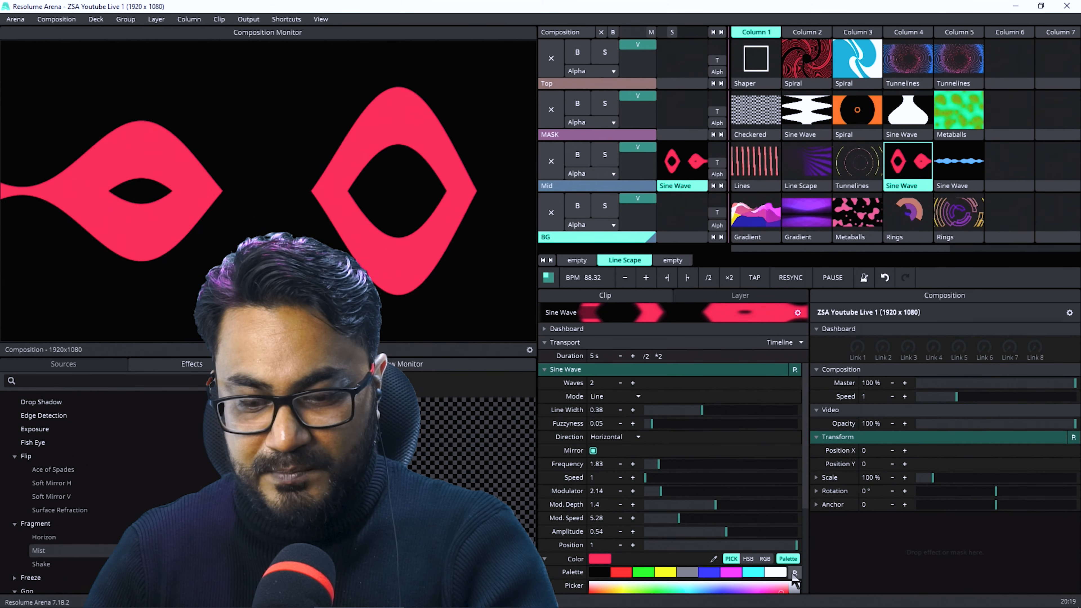
left_click(795, 573)
left_click(811, 530)
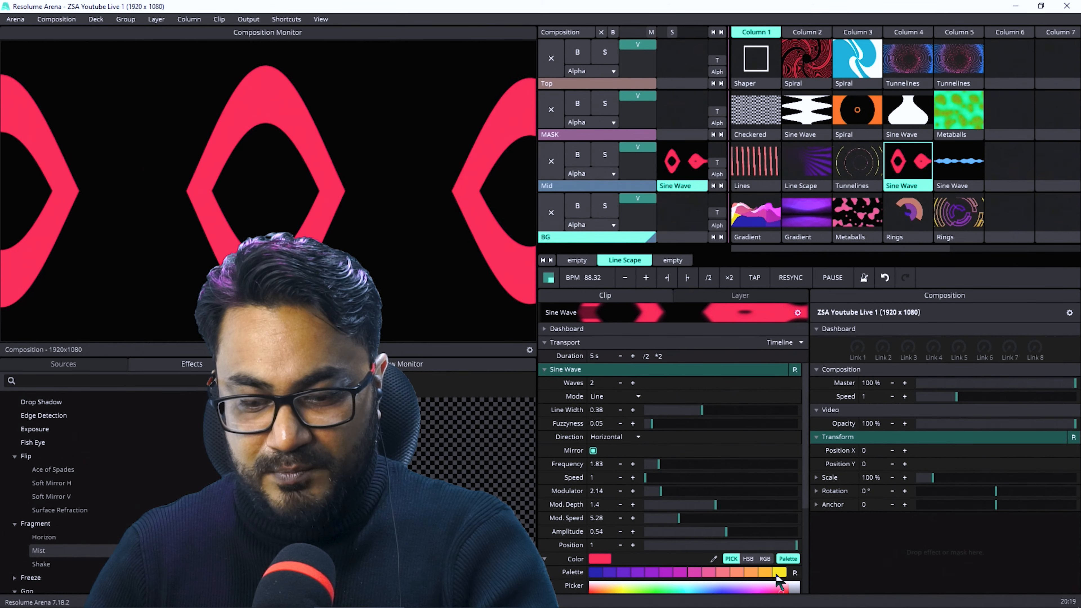
left_click(765, 572)
Set the Sine Wave clip's Mod. Depth to 1.54, Mod. Speed to 1.85 and Amplitude to 0.57.
scroll(720, 561, "down", 5)
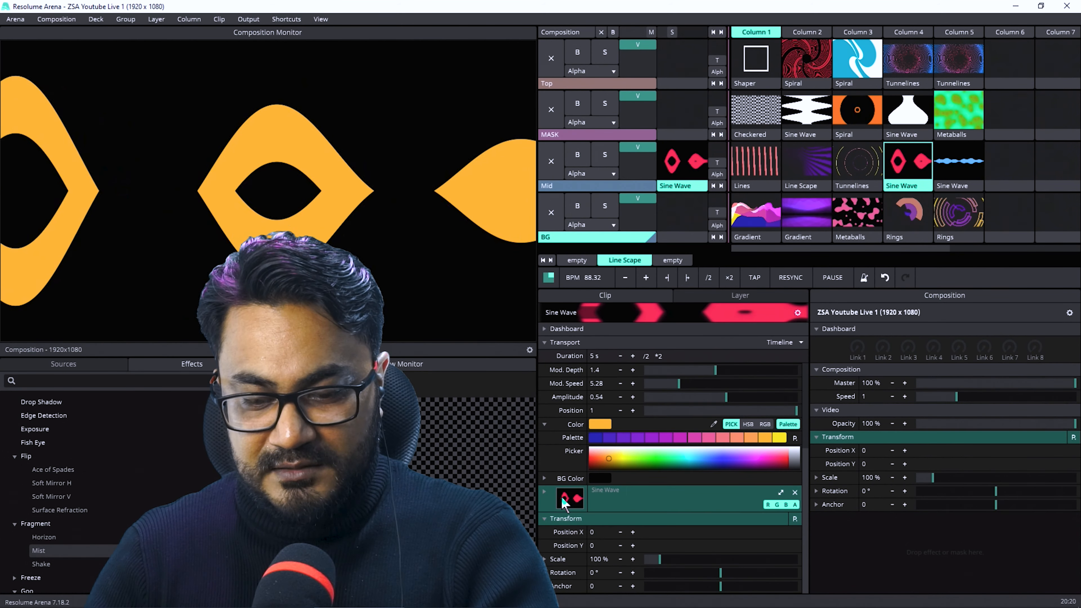
scroll(636, 480, "up", 3)
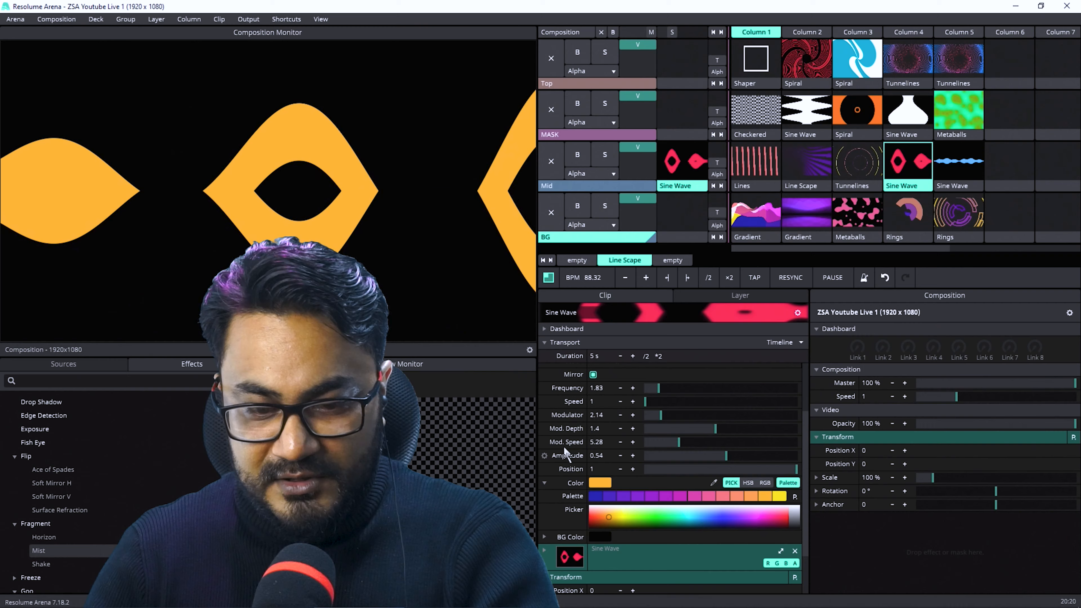
left_click_drag(679, 442, 651, 447)
Animate the Sine Wave clip's Mod. Speed with BPM Sync over 4 beats using the Digital envelope preset.
right_click(558, 442)
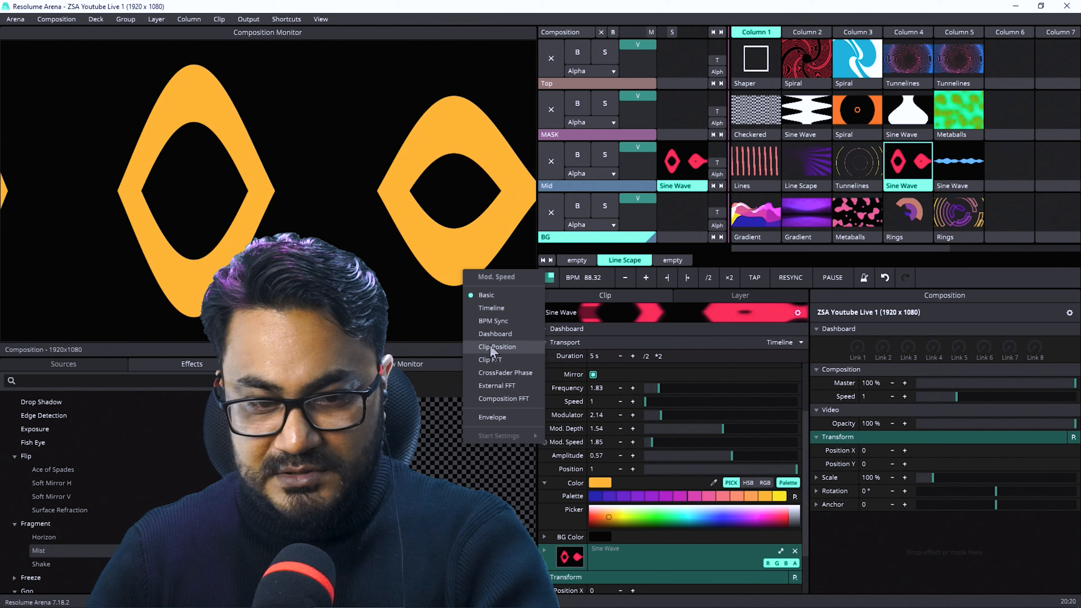
left_click(489, 320)
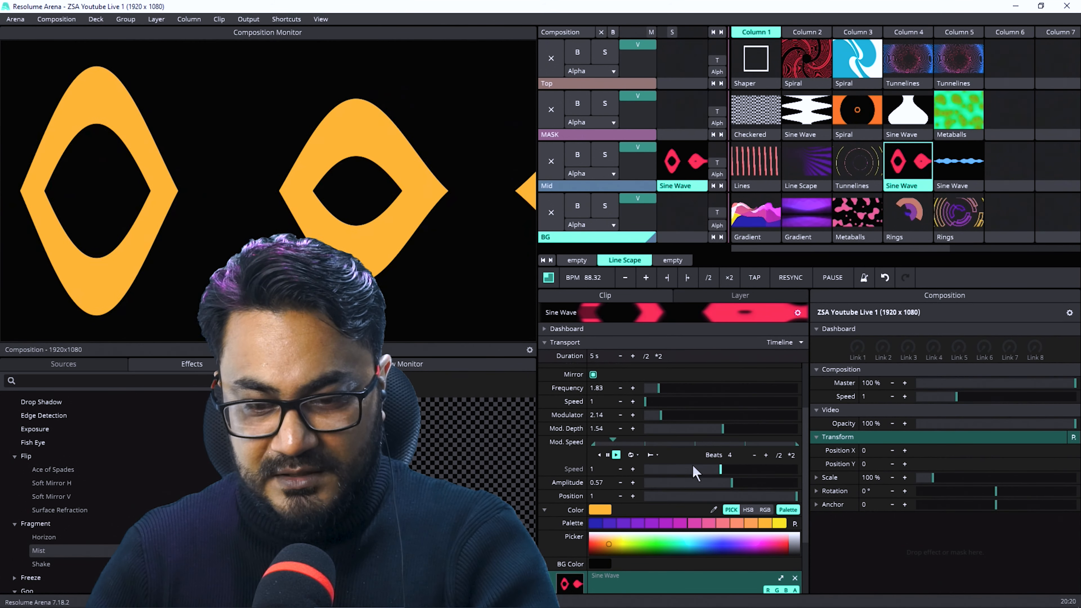
right_click(556, 445)
left_click(490, 341)
left_click(788, 569)
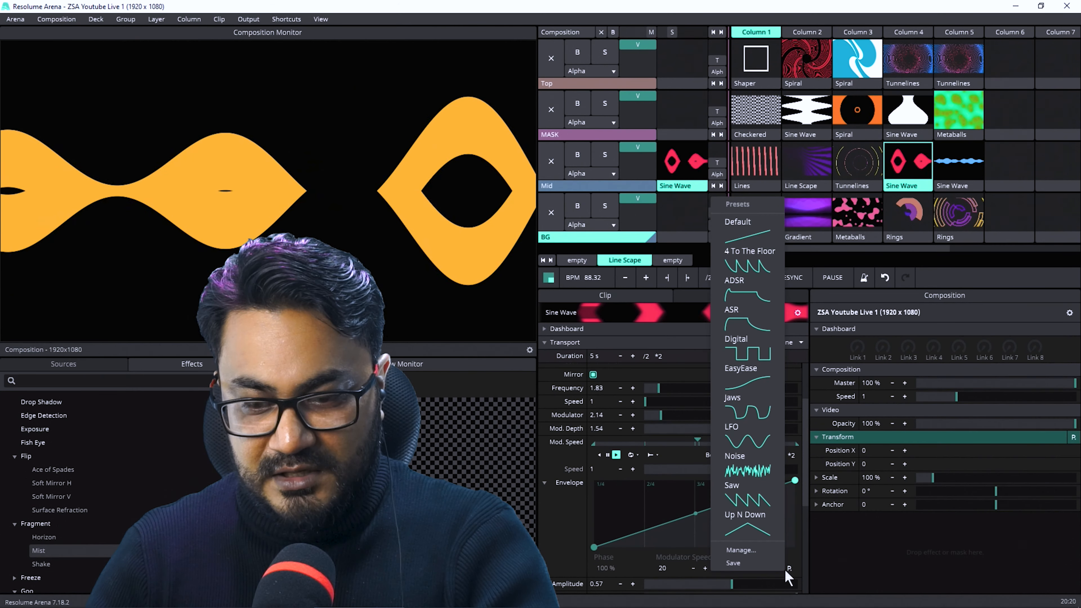
left_click(739, 355)
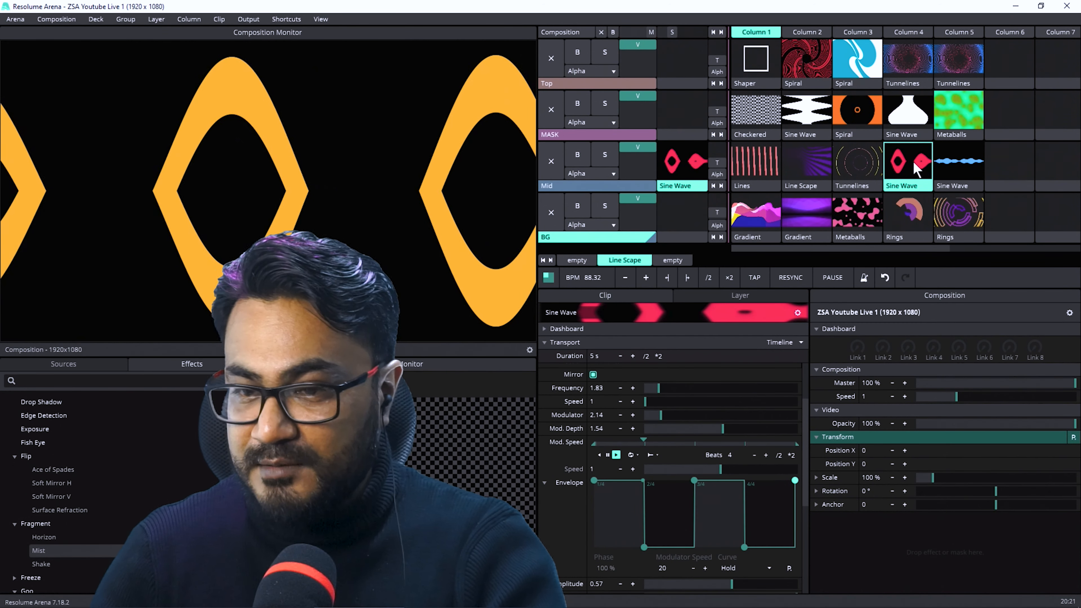
Play the Mid layer's Sine Wave clip in Column 5 and recolor it light orange from the ZSA Youtube Live 1 palette.
left_click(959, 162)
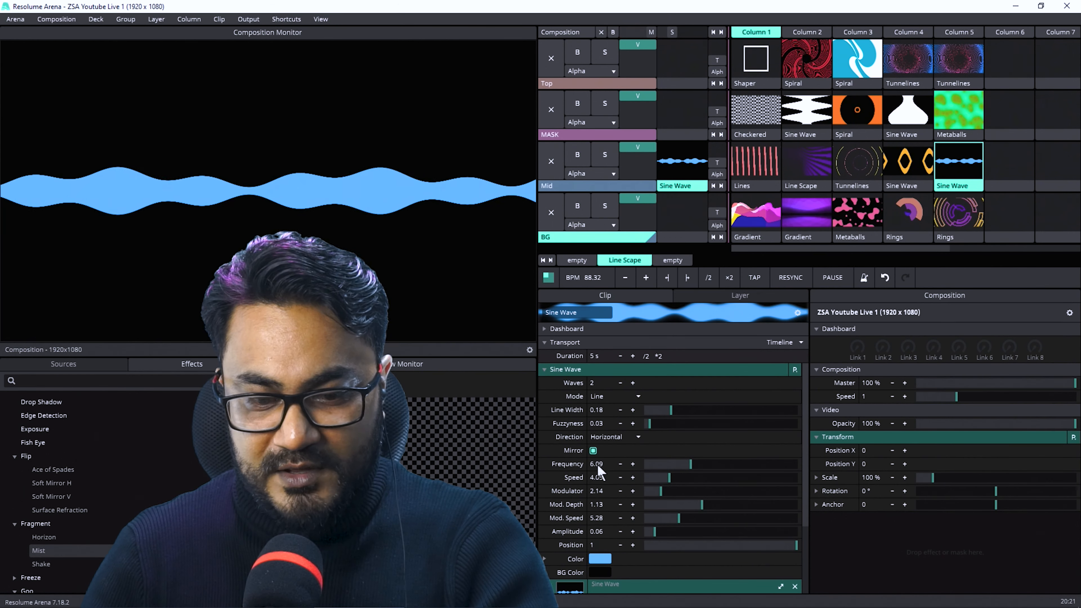
left_click(599, 559)
left_click(787, 559)
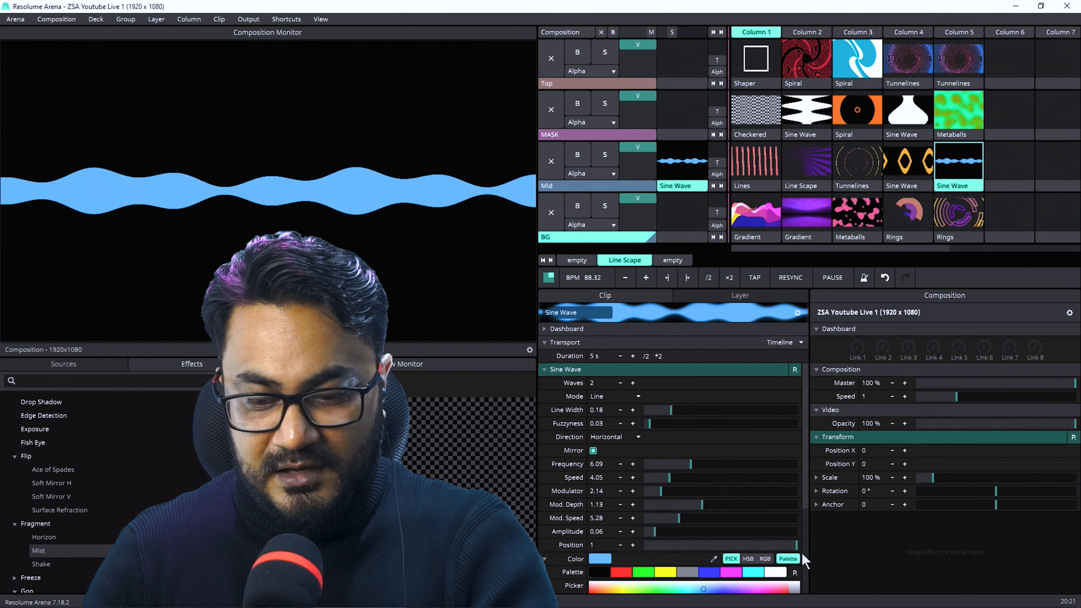
left_click(795, 572)
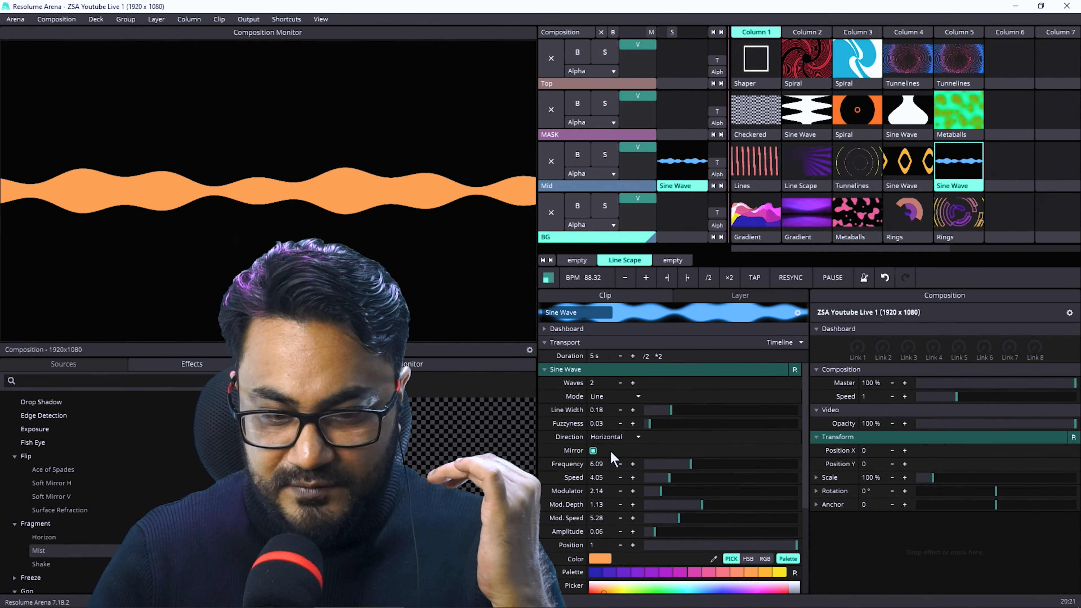
Set the Sine Wave's Frequency to 10.86, Speed to 3.83, Modulator to 4.98, Line Width to 0.23 and Amplitude to 0.41.
left_click_drag(690, 464, 706, 465)
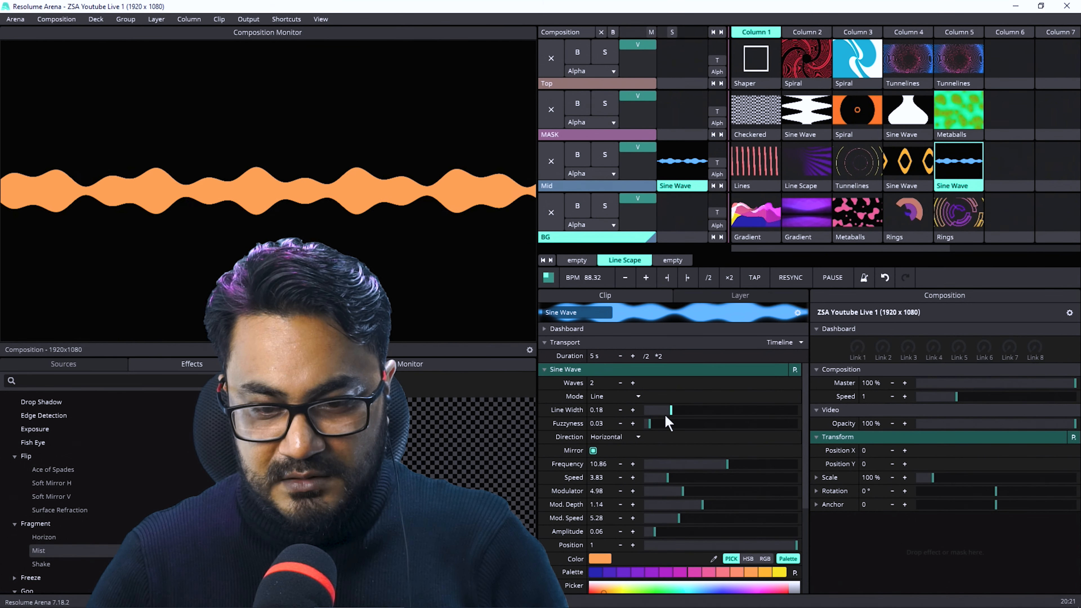
left_click_drag(671, 414, 699, 414)
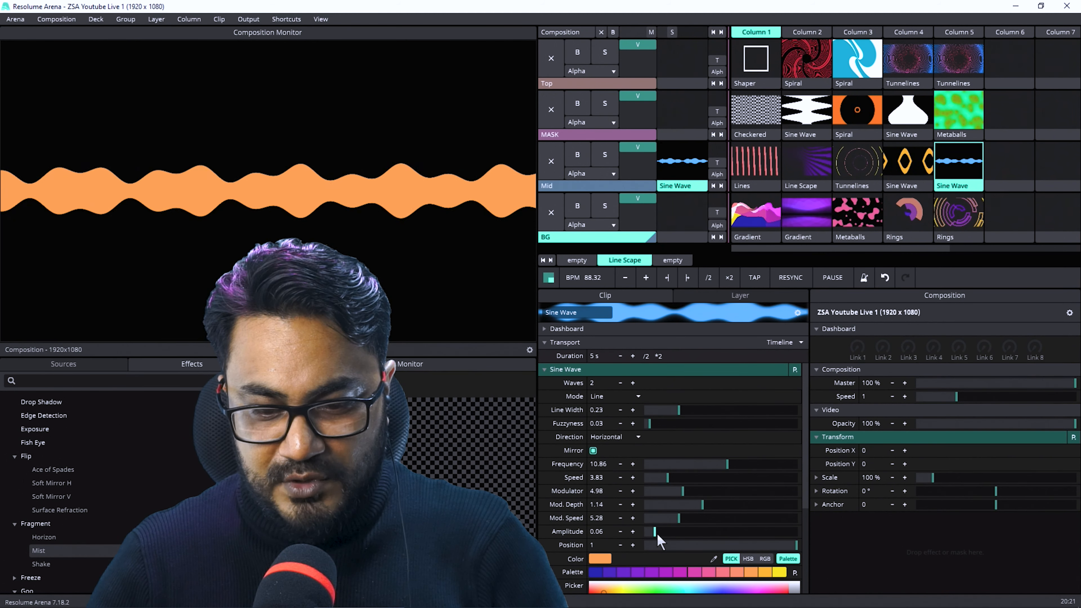
left_click_drag(658, 532, 707, 531)
Animate the Column 5 Sine Wave's Amplitude with BPM Sync over 4 beats using the 4 To The Floor envelope preset.
left_click(544, 532)
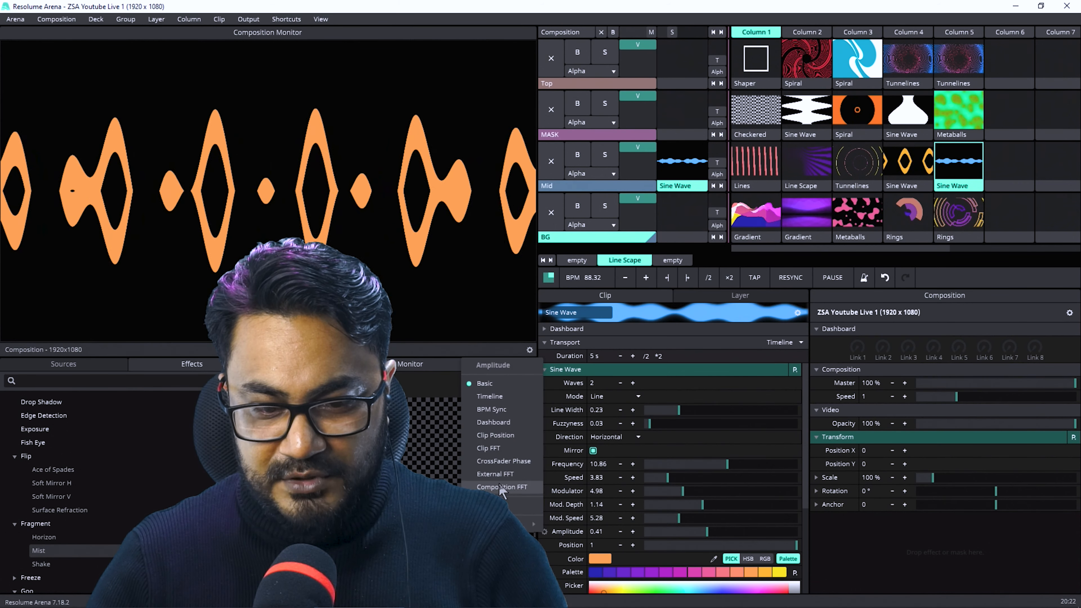
left_click(488, 409)
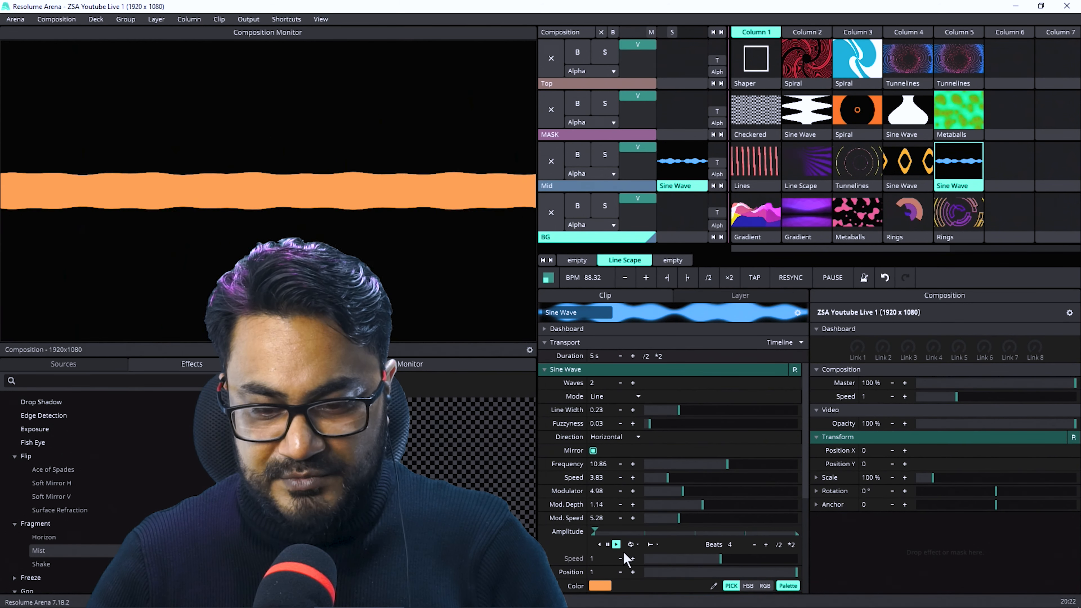
left_click(543, 532)
left_click(512, 507)
scroll(704, 558, "down", 2)
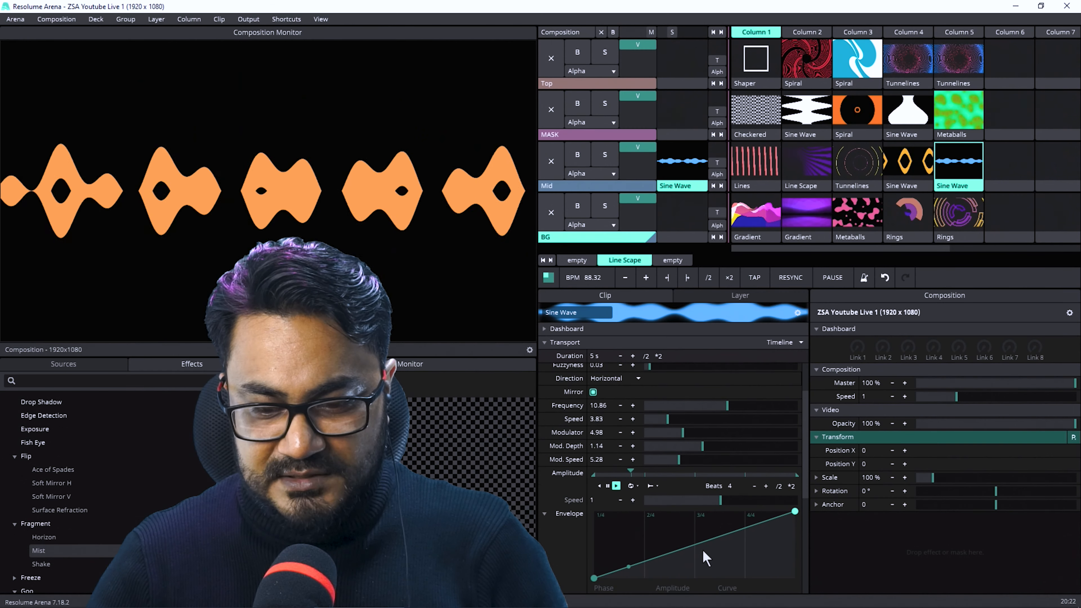
scroll(762, 577, "down", 3)
left_click(789, 482)
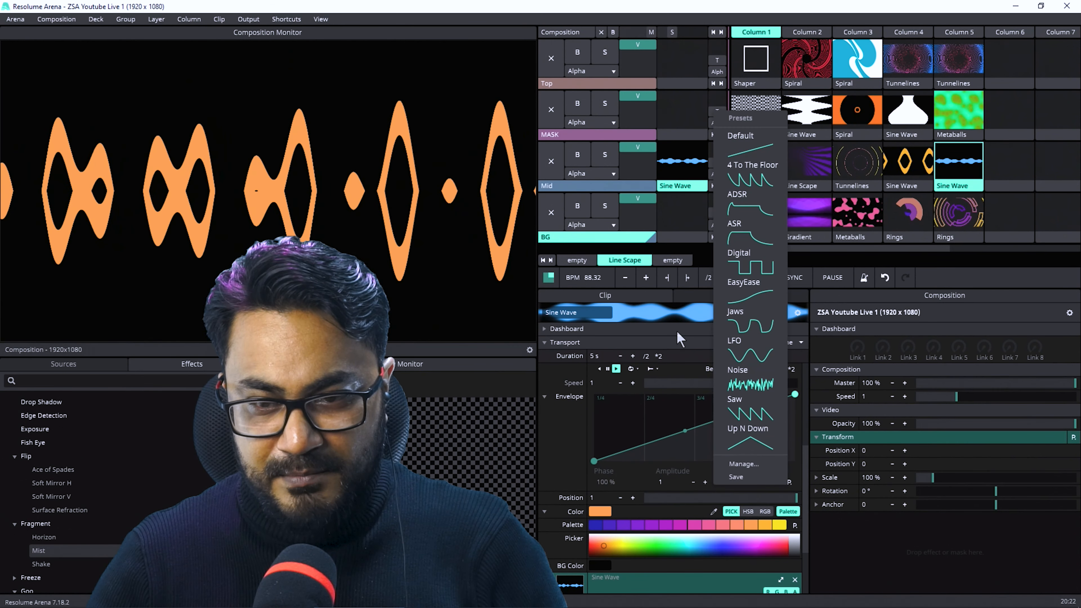
left_click(739, 172)
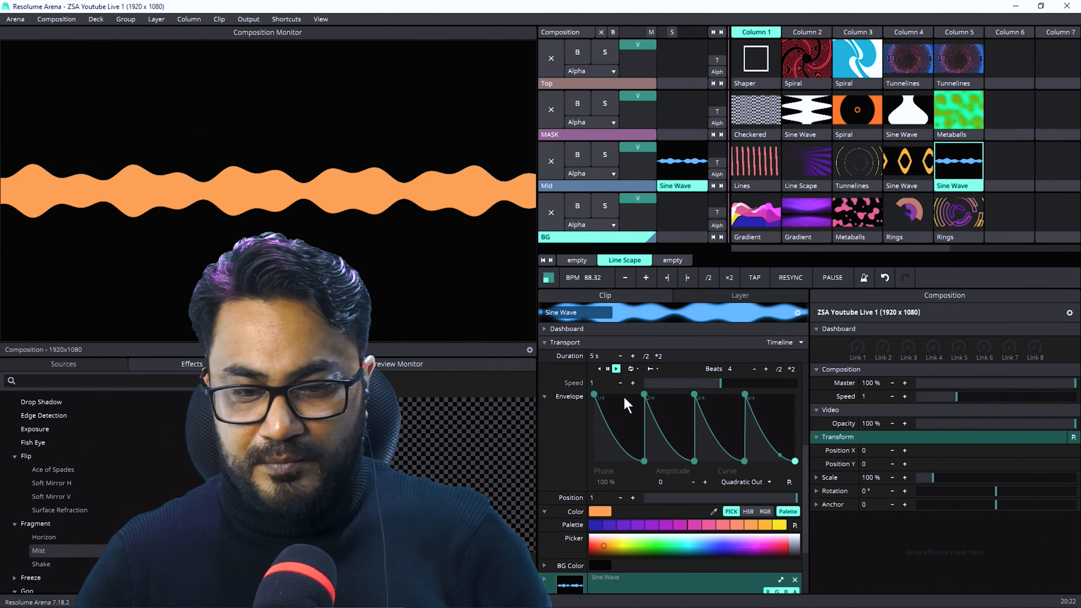
Raise the lower limit of the Amplitude animation's range to 0.19 and update the Sine Wave clip's thumbnail.
scroll(640, 434, "up", 2)
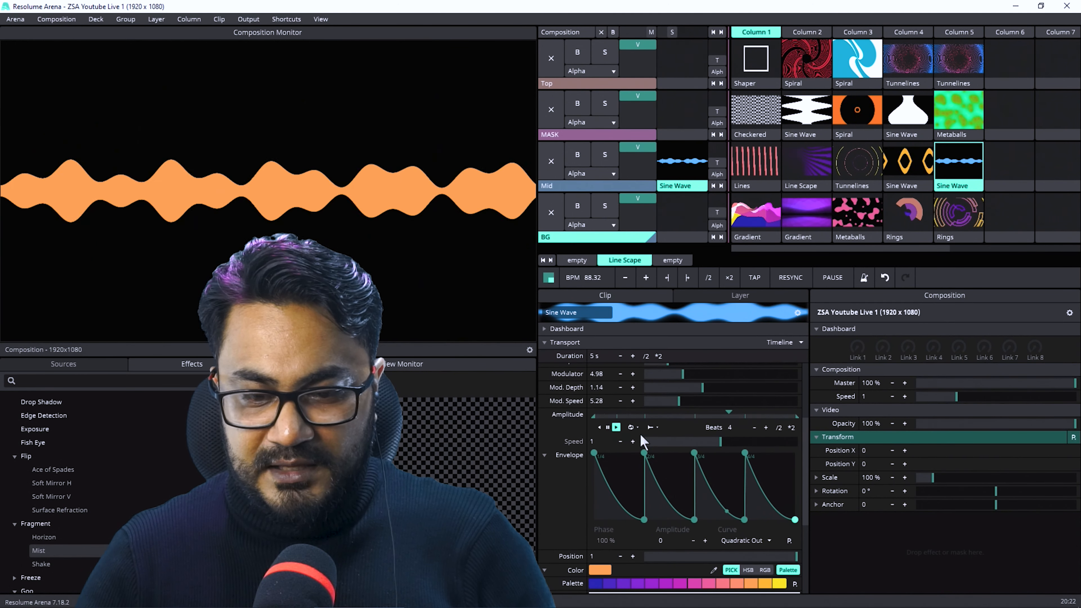
left_click_drag(594, 416, 633, 414)
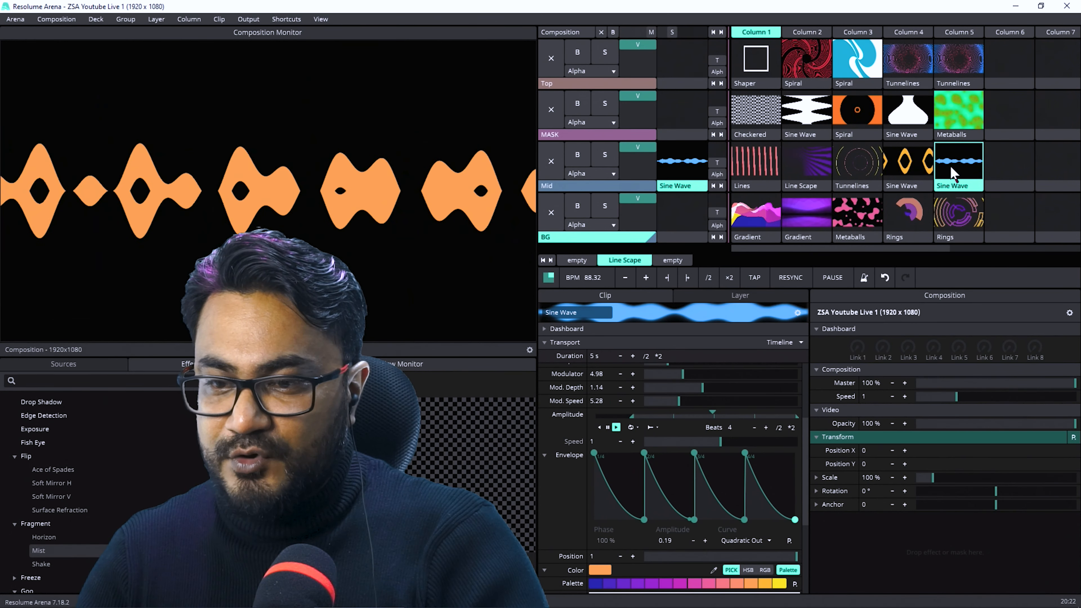
key("ctrl+t")
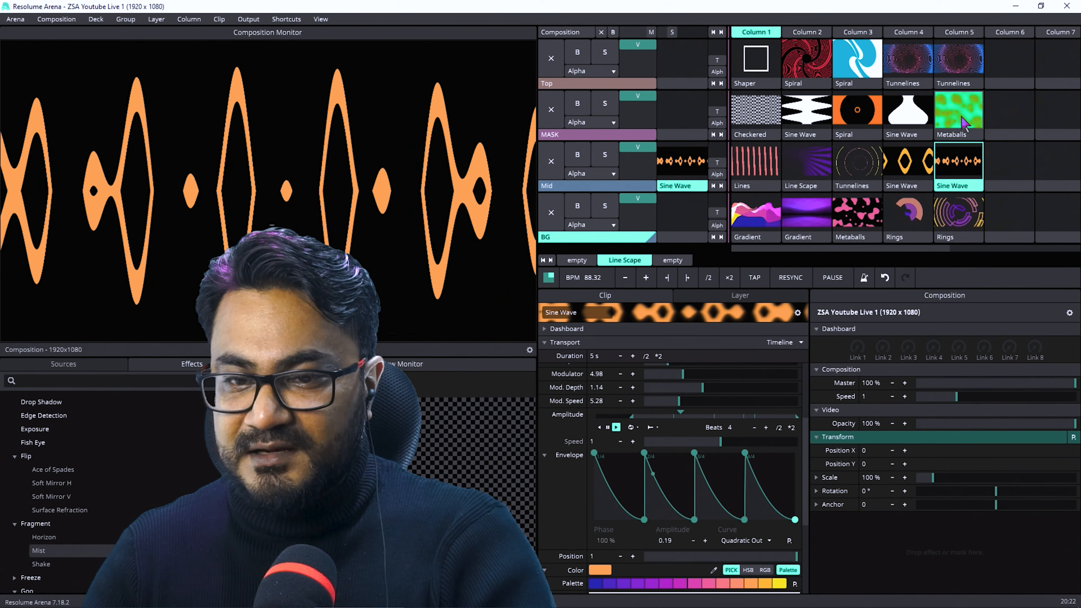
Set the MASK layer's Mask Mode to One Below.
right_click(549, 134)
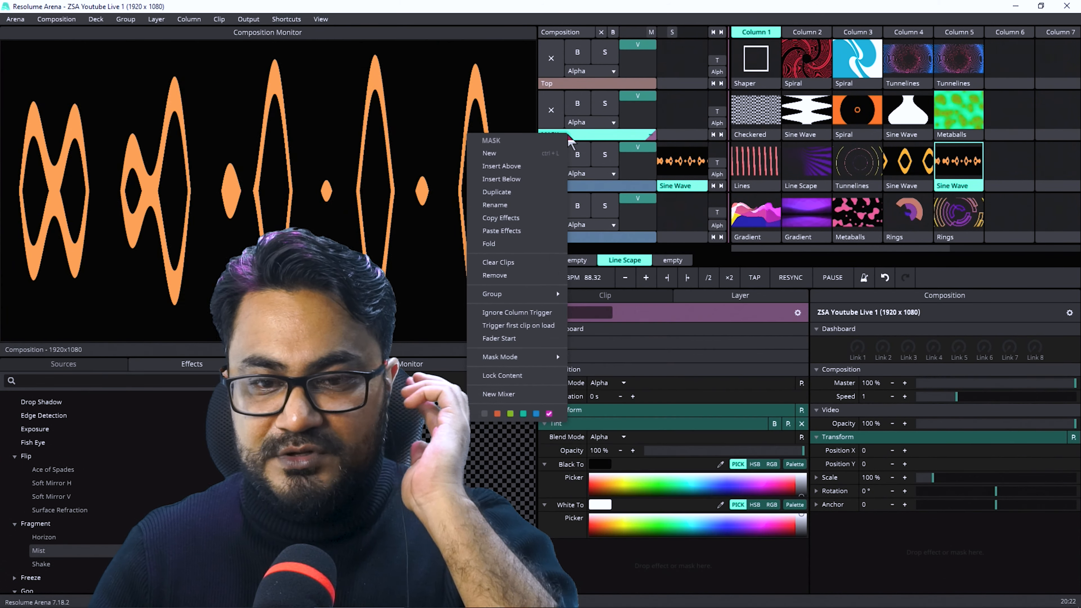
mouse_move(523, 357)
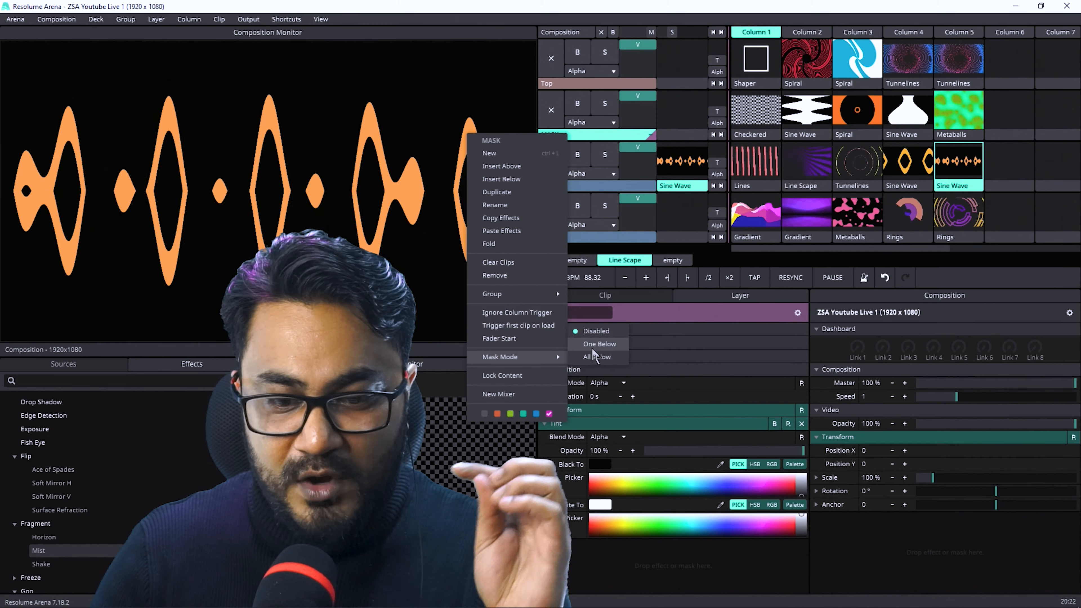
left_click(596, 344)
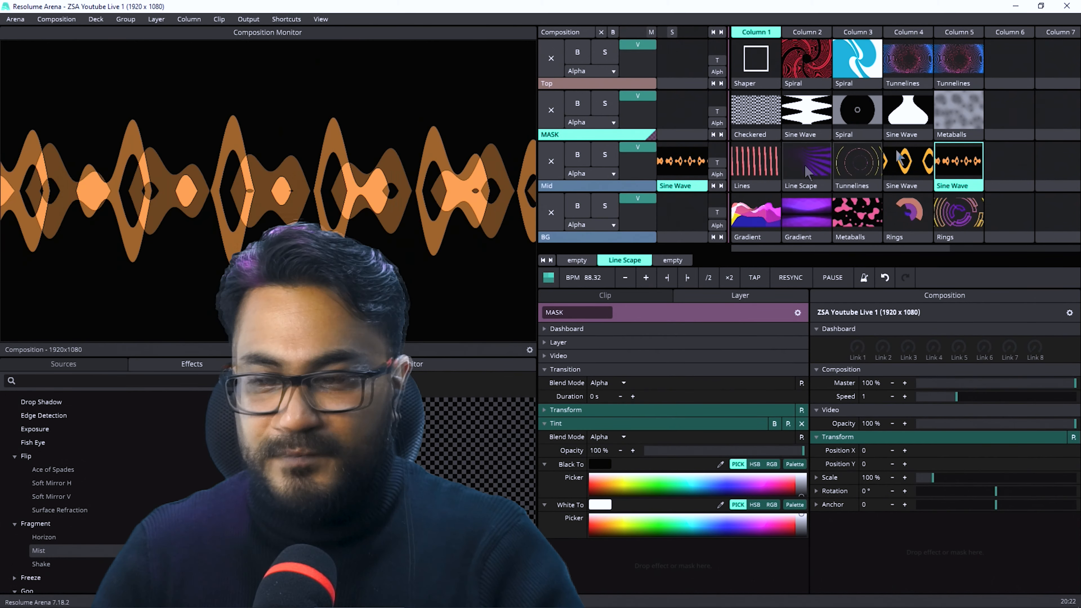
Preview the MASK layer's Checkered clip over the Mid layer's Lines, Line Scape, Tunnelines and Column 4 Sine Wave clips.
left_click(754, 151)
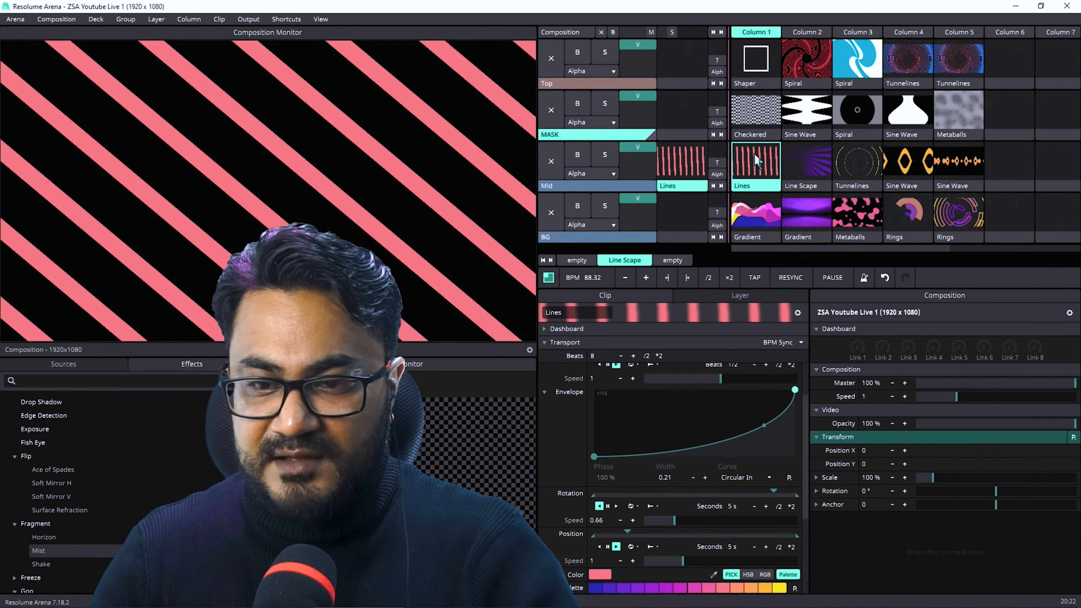
left_click(756, 110)
mouse_move(638, 96)
left_mouse_down()
mouse_move(626, 127)
mouse_move(640, 95)
left_mouse_up()
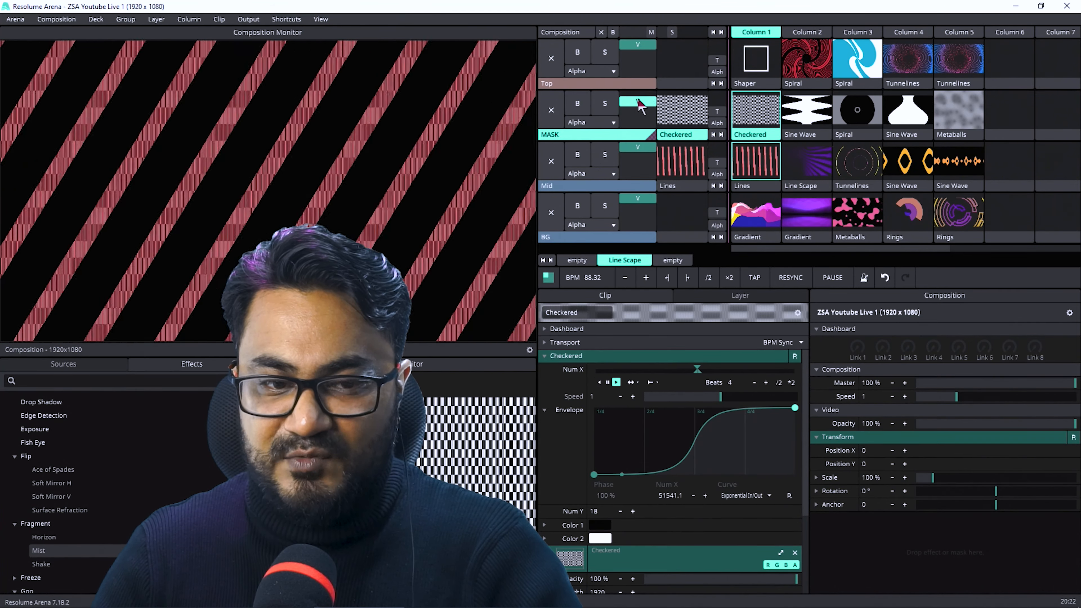
left_click(807, 163)
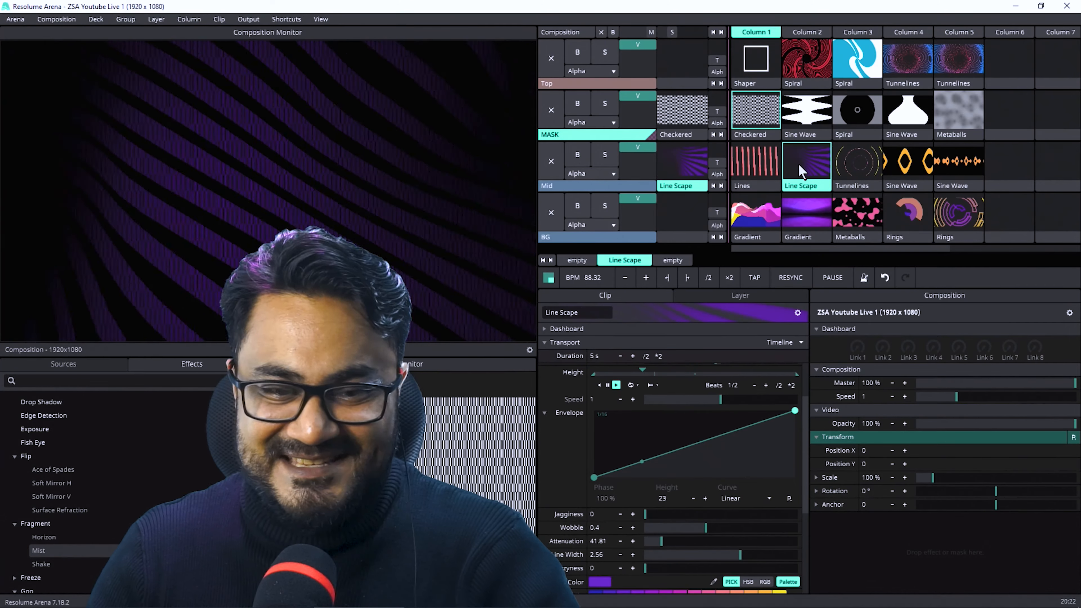
left_click(845, 163)
left_click(917, 166)
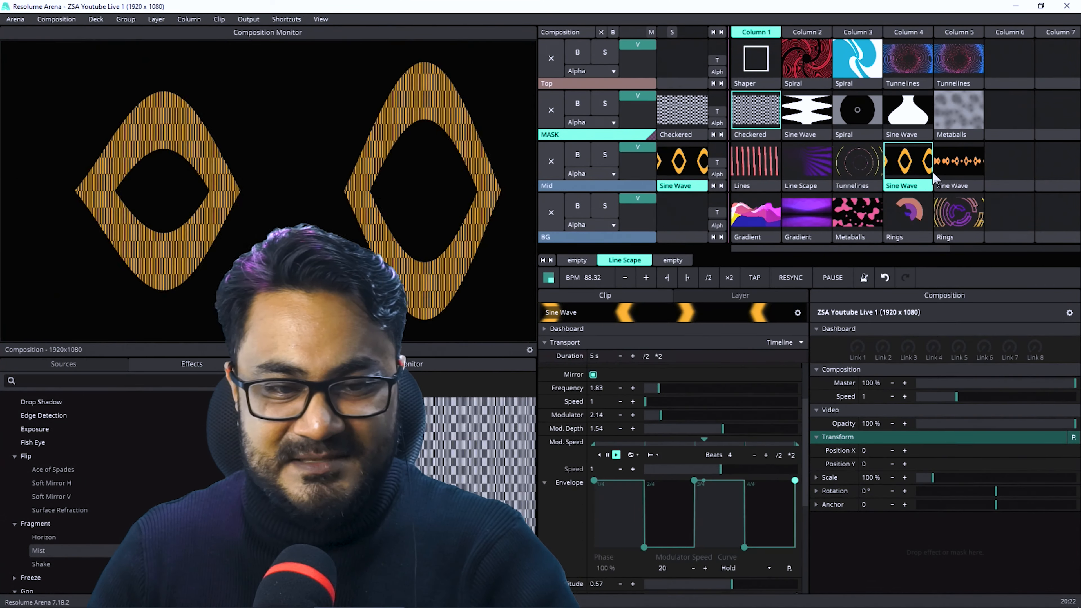
Try the MASK layer's Sine Wave and Spiral clips over the Mid Sine Wave, and clear the MASK and Mid layers.
left_click(805, 113)
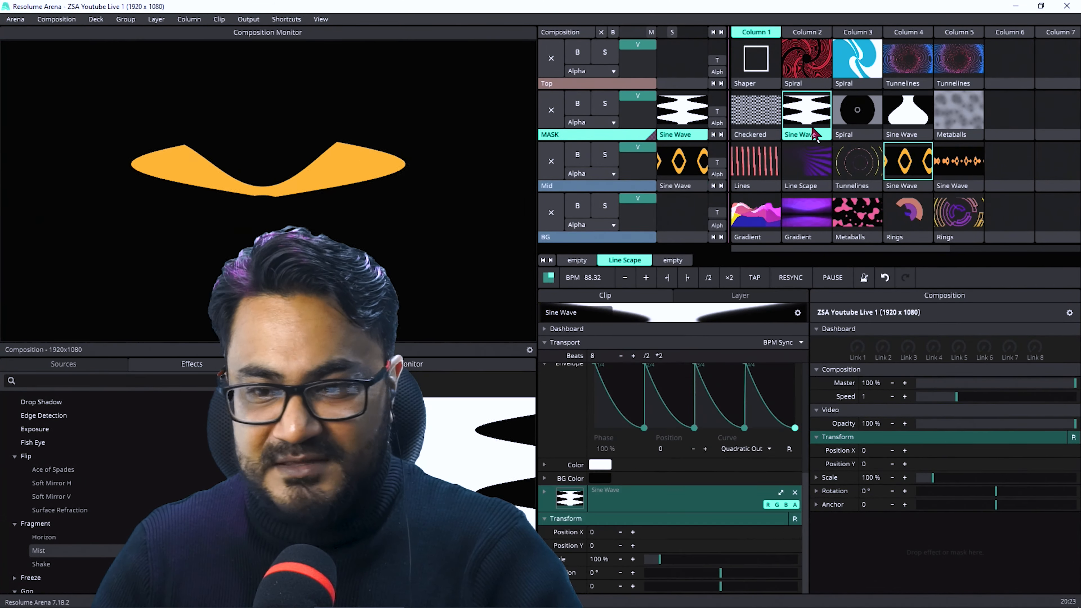
left_click(872, 120)
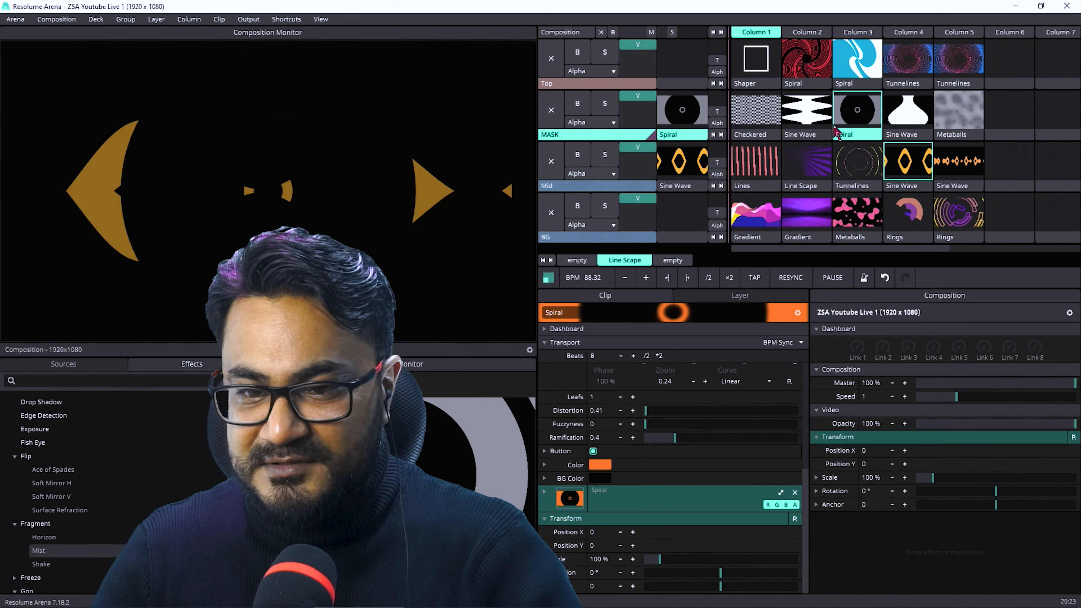
left_click(551, 111)
left_click(550, 167)
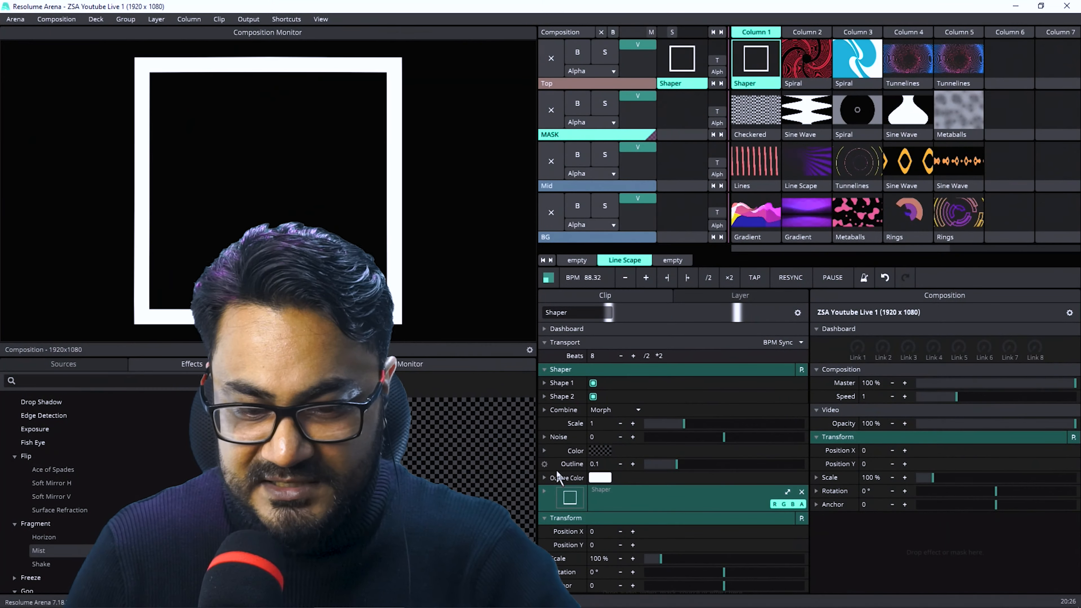
Examine the Top layer's Shaper clip parameters for Outline Color, Noise and Shape 1, including the Radius envelope.
left_click(555, 479)
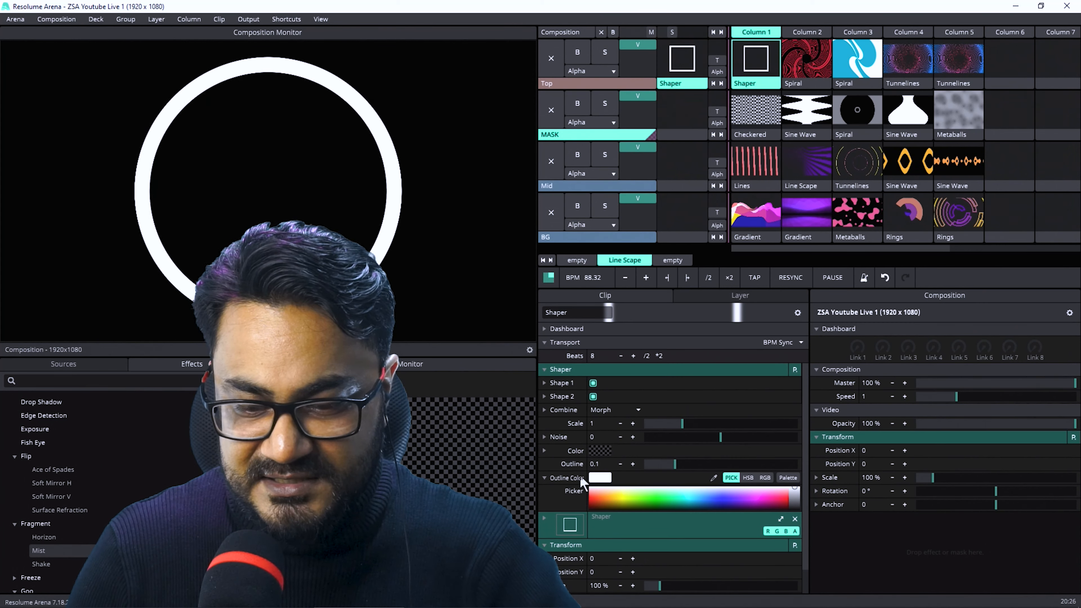
left_click(557, 436)
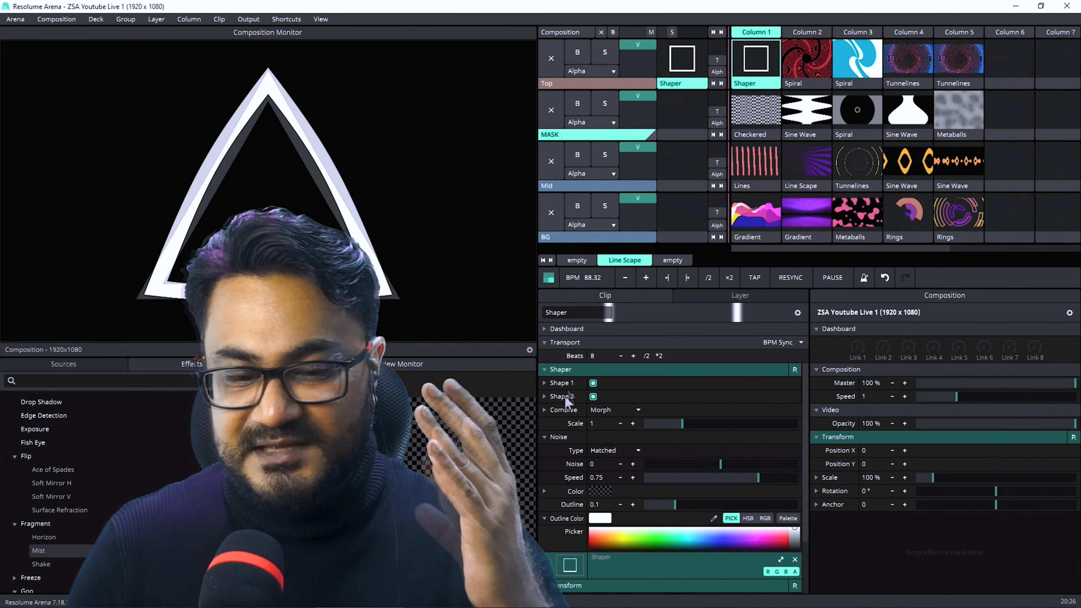
left_click(568, 383)
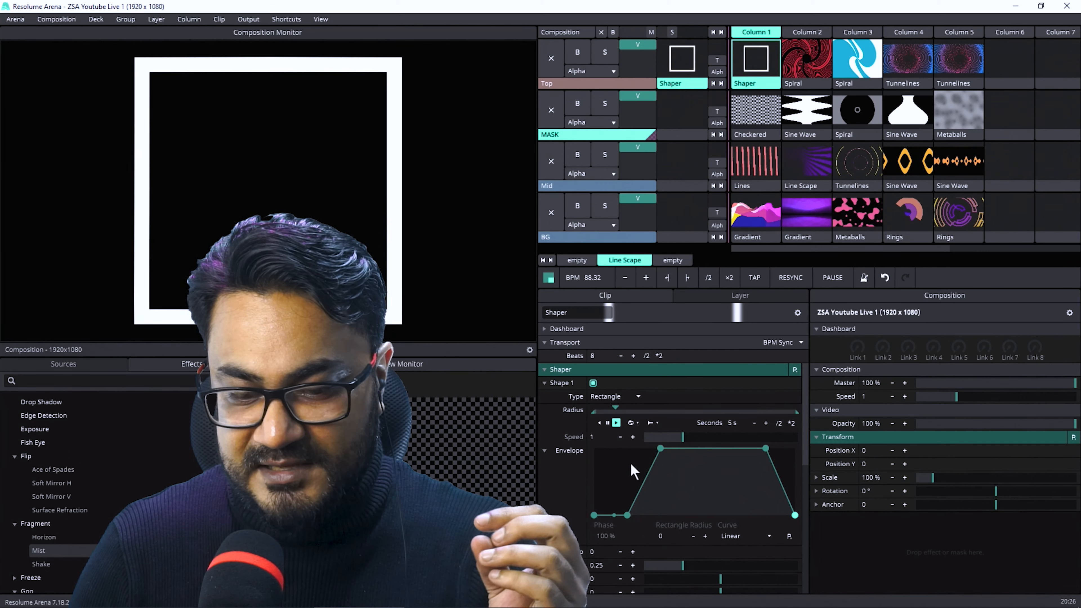
scroll(665, 462, "down", 2)
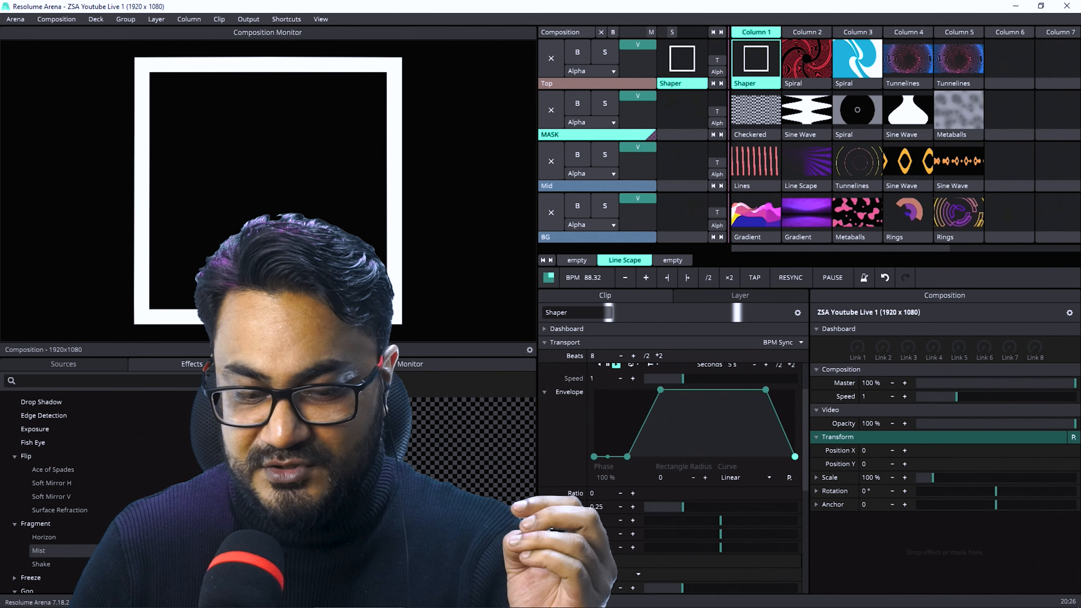
scroll(549, 487, "down", 7)
left_click(545, 486)
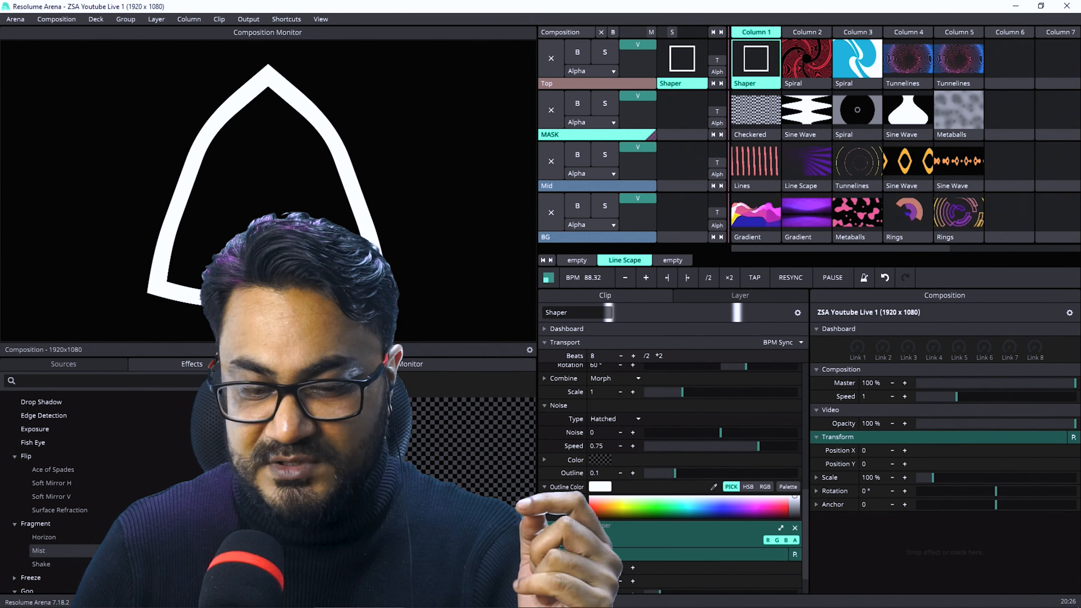
left_click(544, 369)
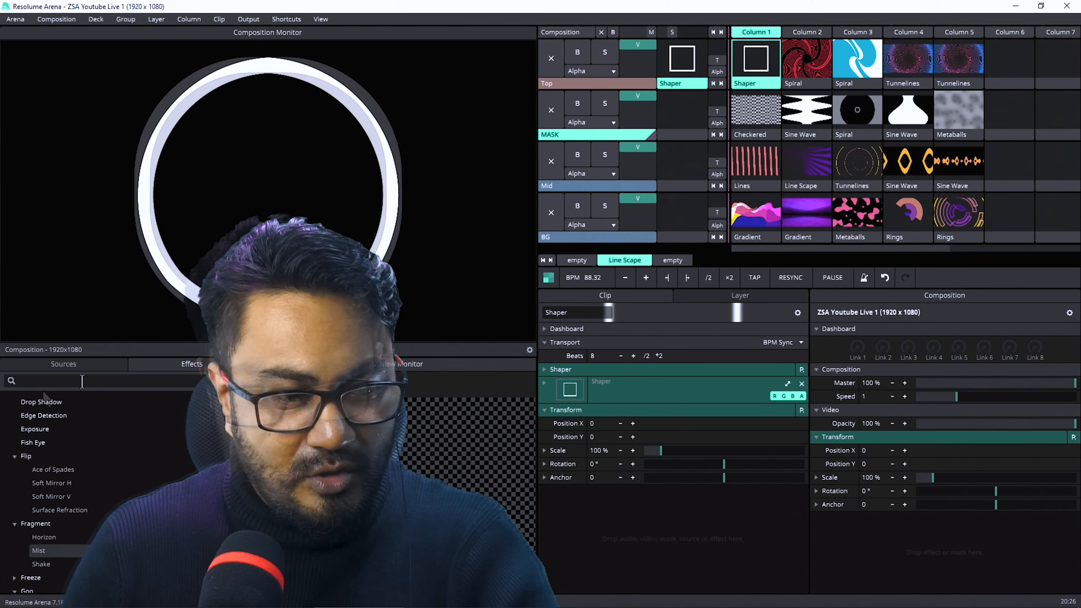
Search the effects for "radia" and add the Radial Cloner's Beat Bounce preset to the Top layer's Shaper clip.
left_click(82, 381)
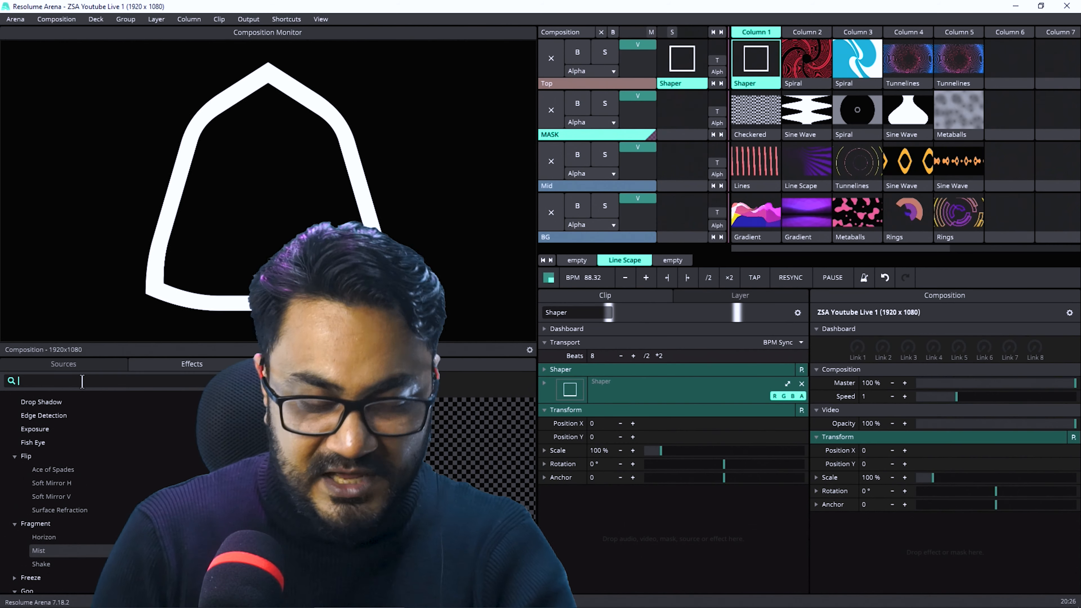
type("c;p")
key("BackSpace")
key("BackSpace")
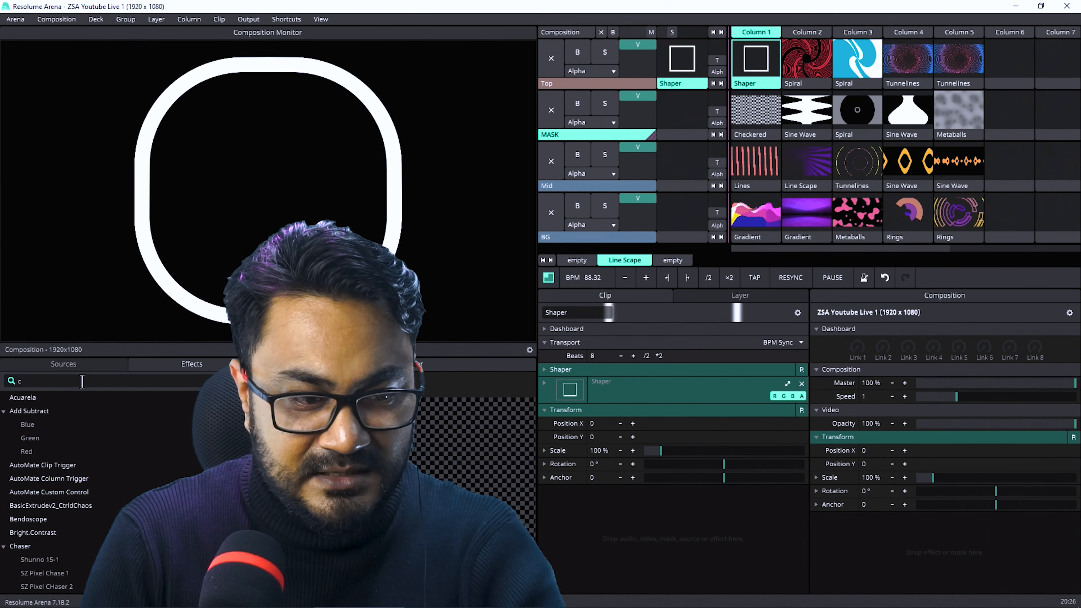
key("BackSpace")
type("radoa")
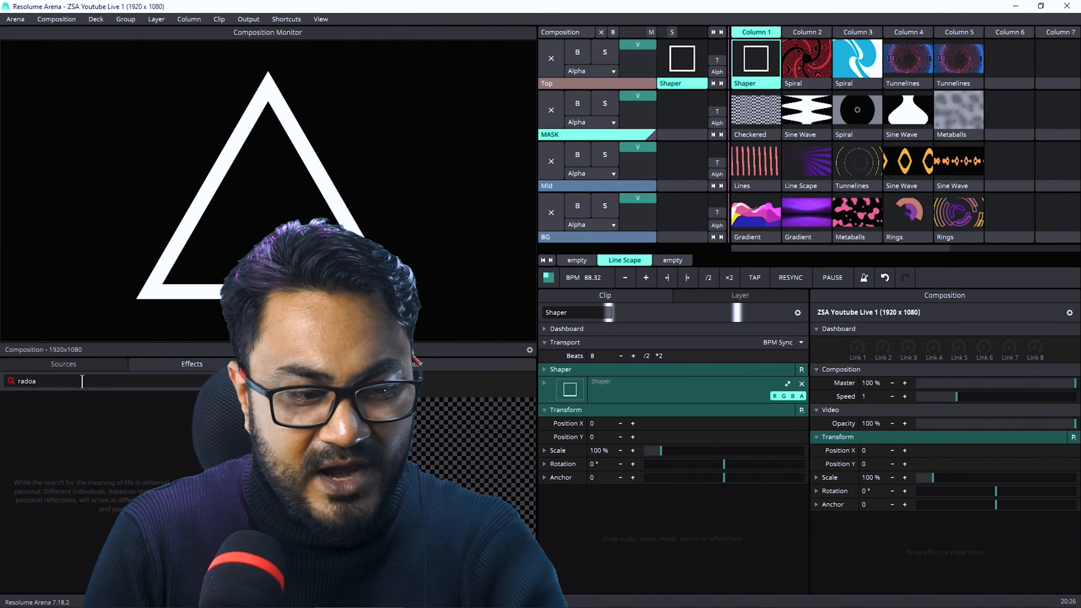
key("BackSpace")
key("BackSpace")
type("ia")
mouse_move(40, 438)
left_mouse_down()
mouse_move(571, 64)
mouse_move(759, 68)
left_mouse_up()
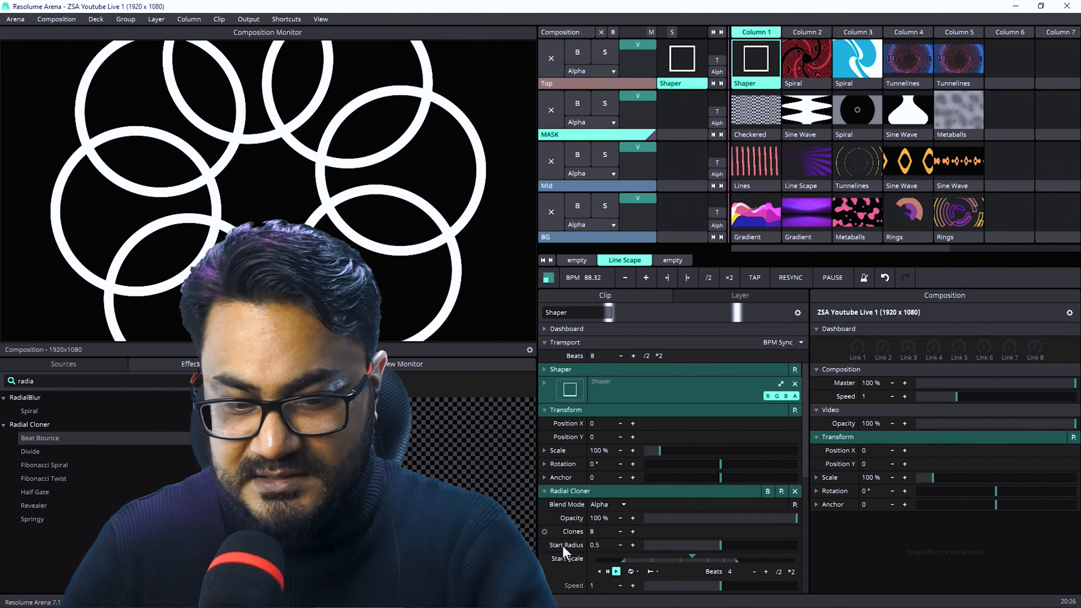
Set the Radial Cloner's Fan Offset to 51.67 % and update the Shaper clip's thumbnail.
scroll(622, 532, "down", 3)
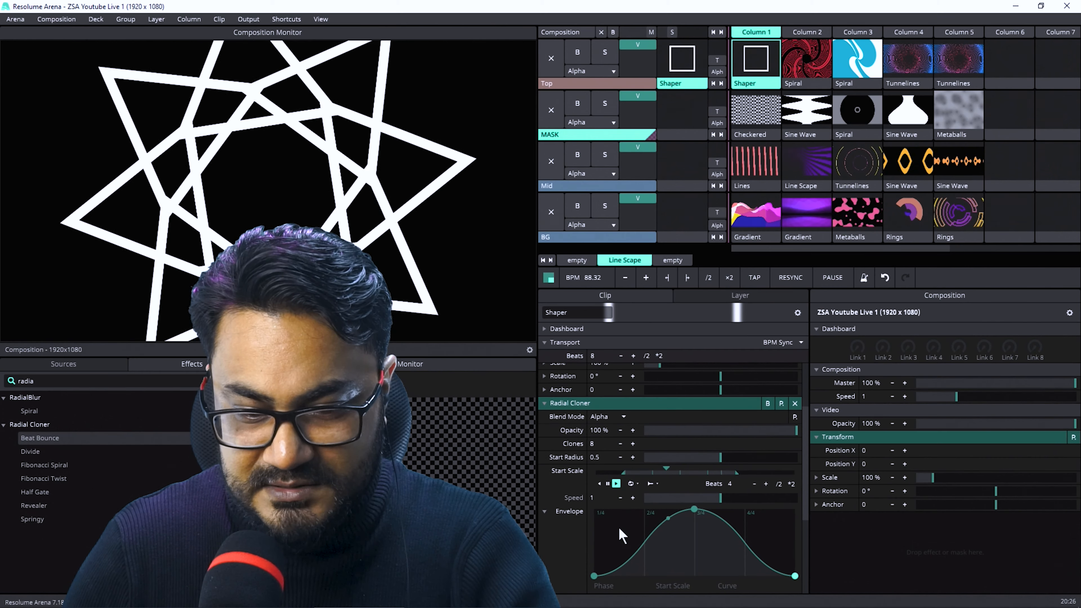
scroll(619, 485, "down", 5)
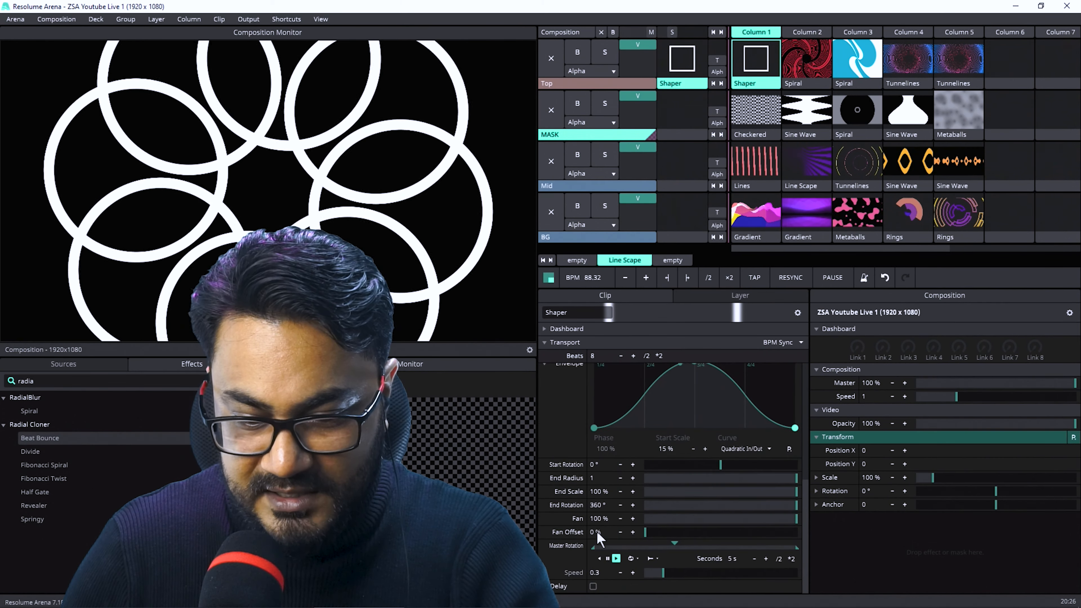
left_click_drag(646, 534, 723, 537)
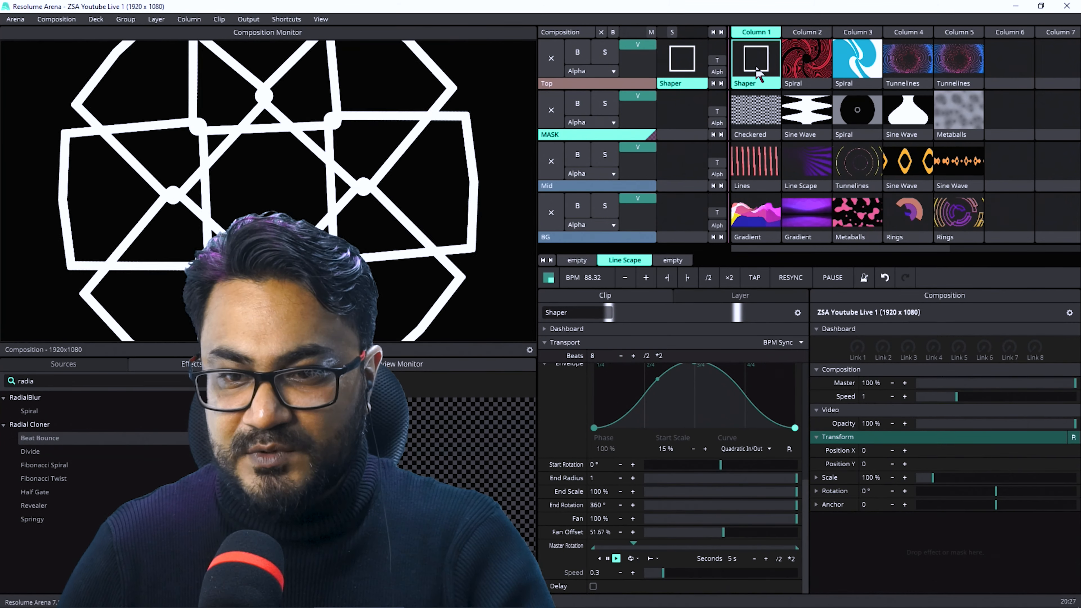
Launch the Top layer's Column 2 Spiral clip, set its Zoom to 0.17 and its Distortion to 28.62.
left_click(809, 60)
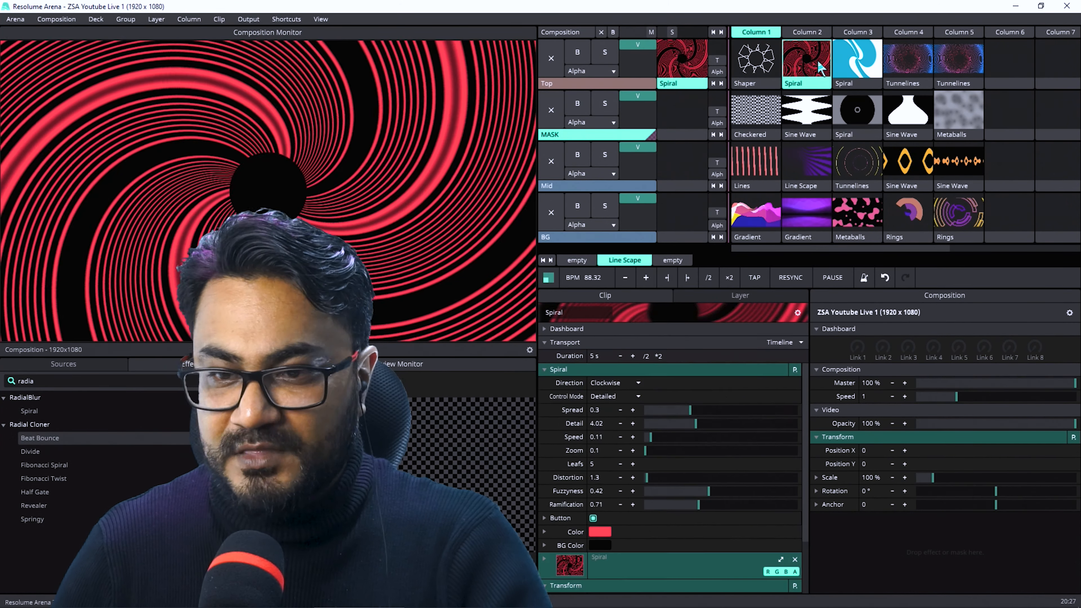
scroll(620, 532, "down", 3)
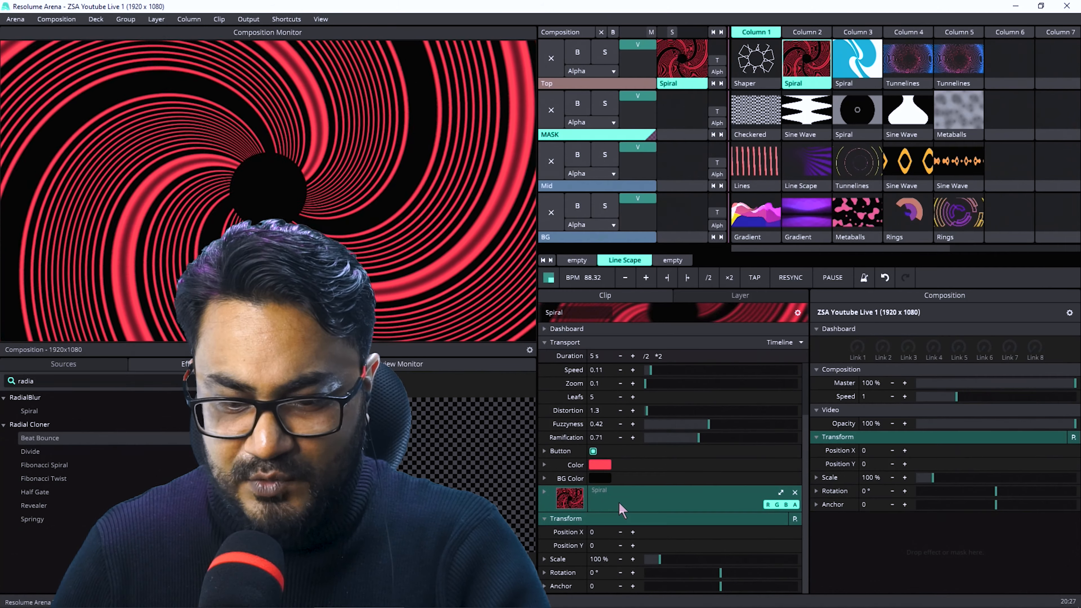
scroll(567, 480, "up", 3)
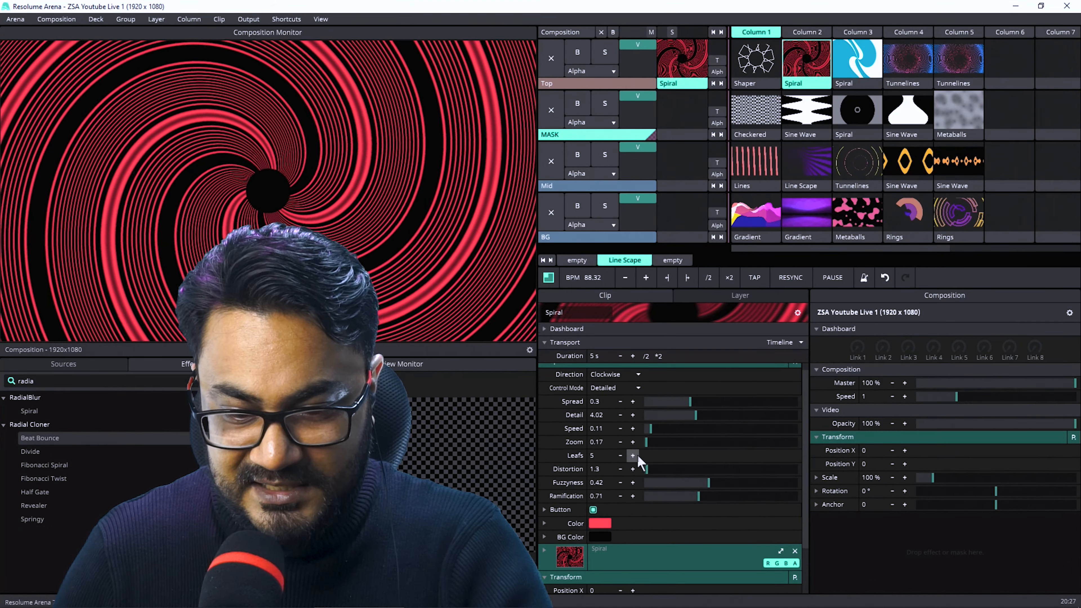
left_click_drag(649, 472, 673, 482)
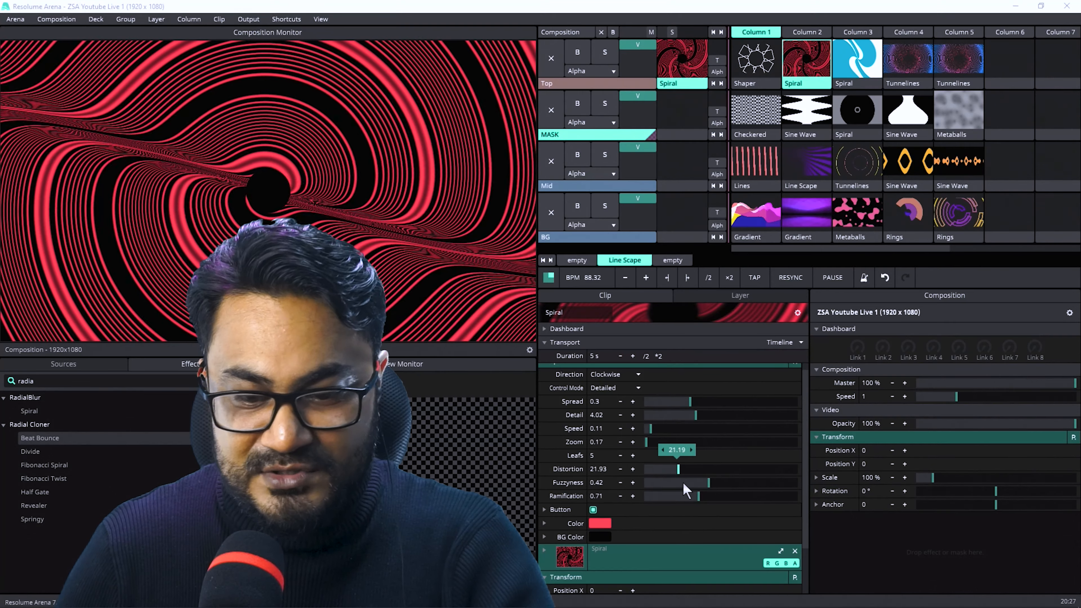
left_click_drag(757, 475, 698, 482)
Animate the Spiral's Distortion with BPM Sync, try a higher lower range limit, and shorten the animation to 1/2 beat.
left_click(544, 468)
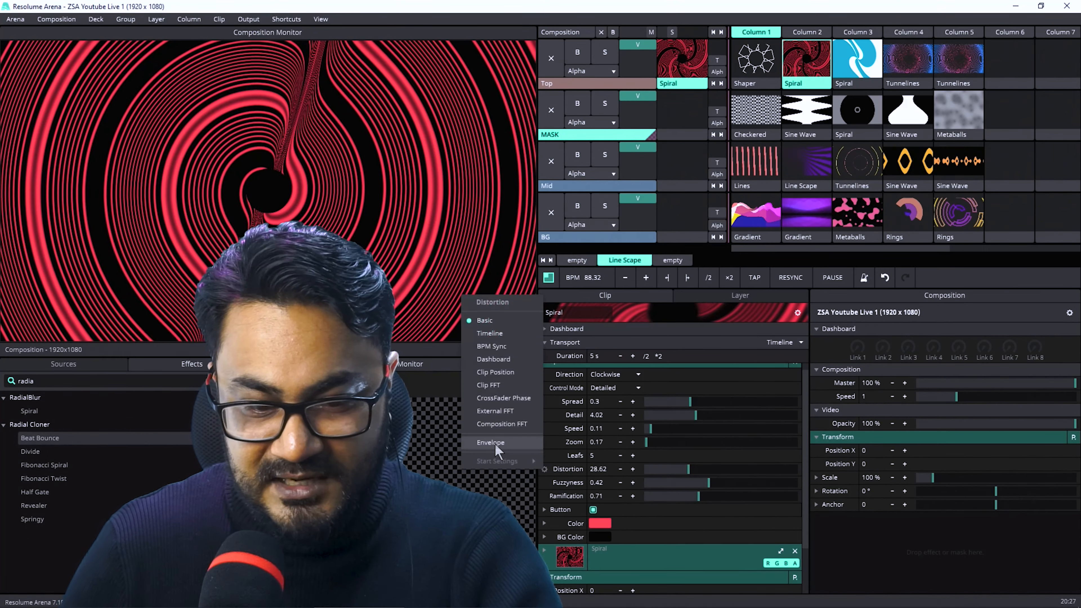
left_click(479, 348)
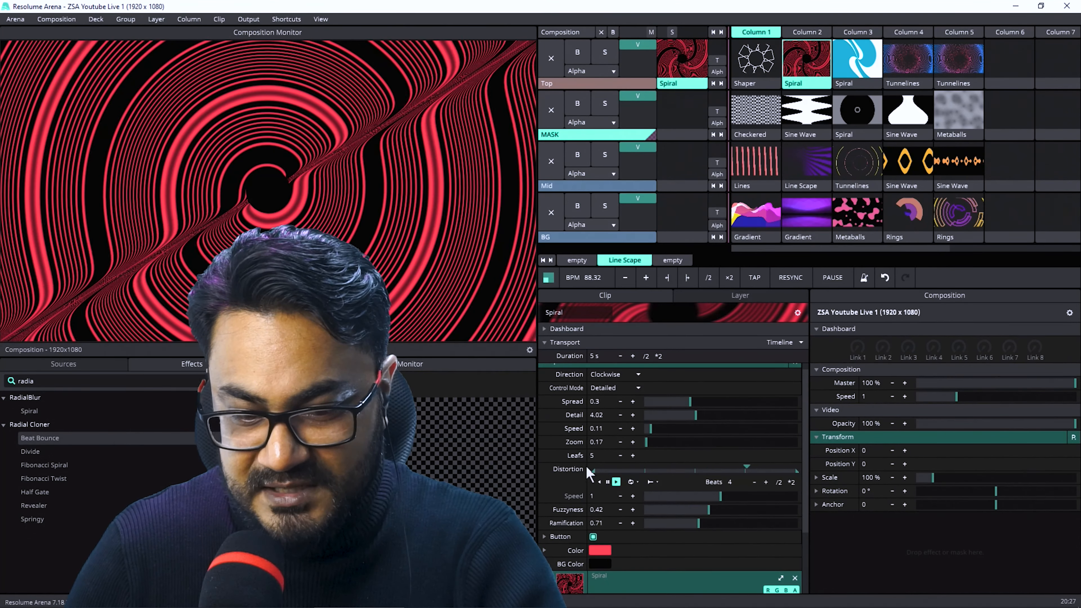
left_click_drag(594, 471, 708, 472)
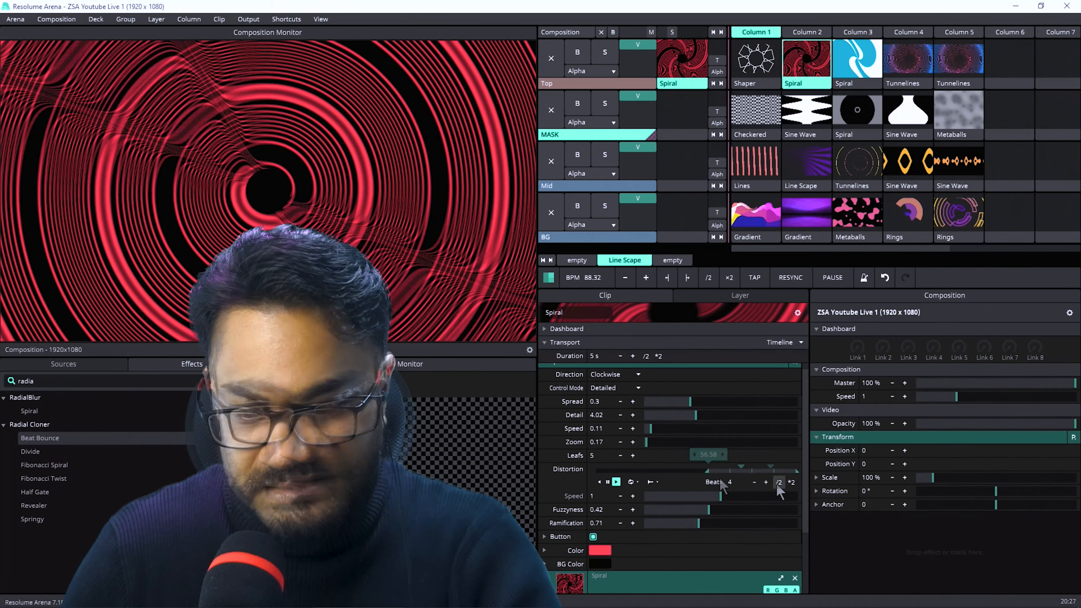
Add an envelope with a Sine In/Out curve to the Distortion animation and set its length to 1 beat.
left_click(545, 469)
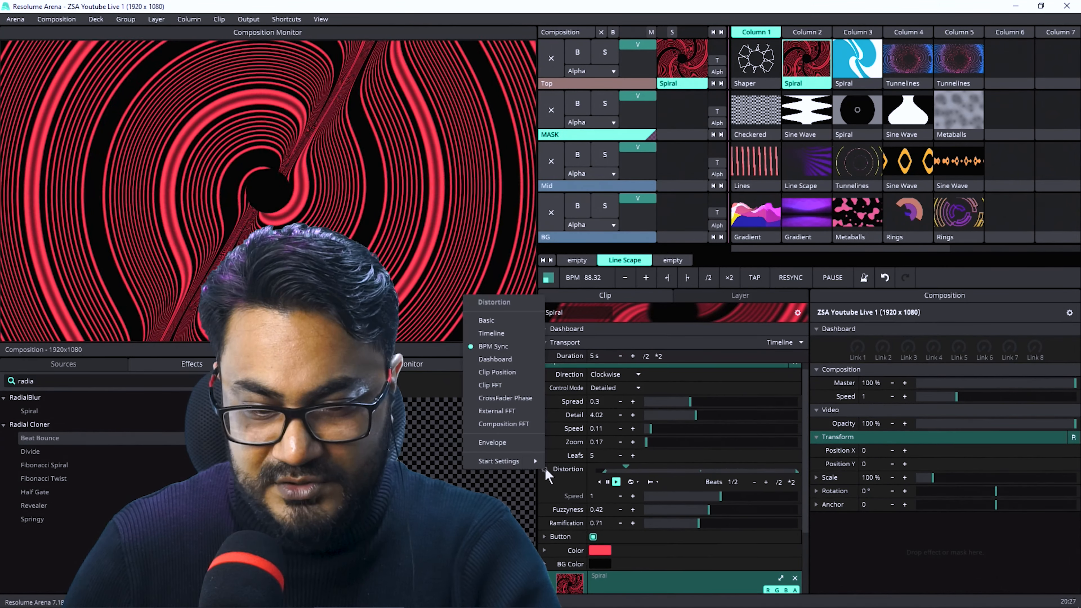
left_click(501, 451)
scroll(760, 583, "down", 2)
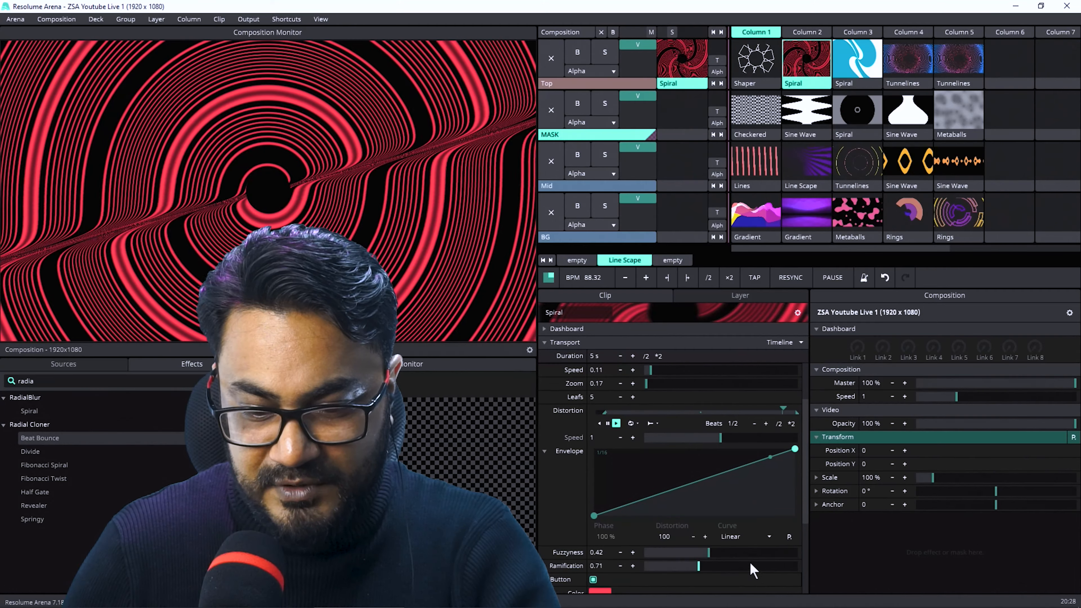
left_click(734, 536)
left_click(744, 311)
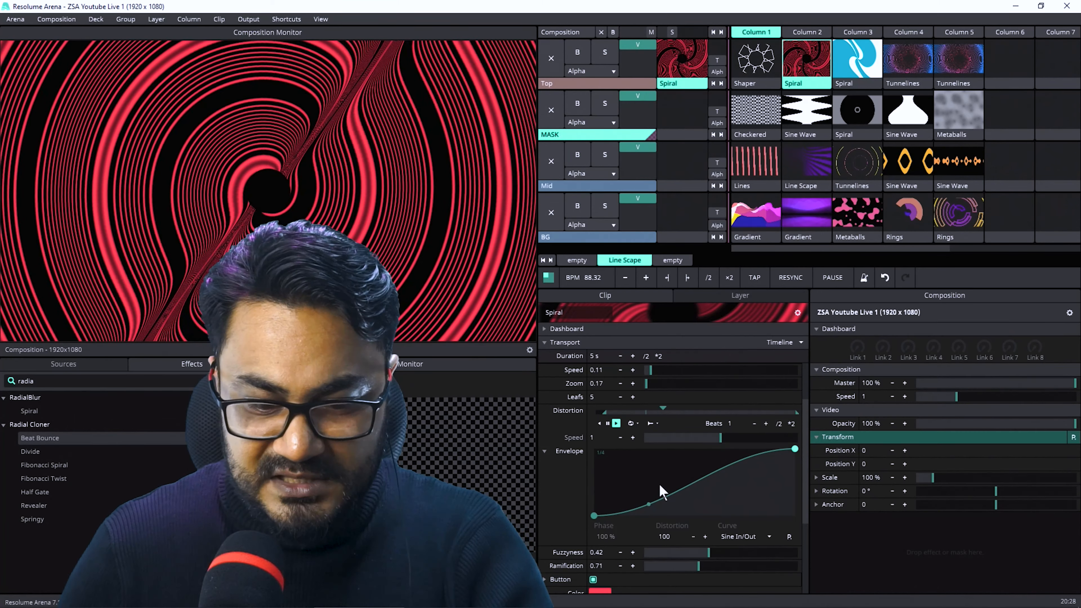
Load the ZSA Youtube Live 1 palette for the Column 2 Spiral's Color and pick its orange.
scroll(608, 580, "down", 2)
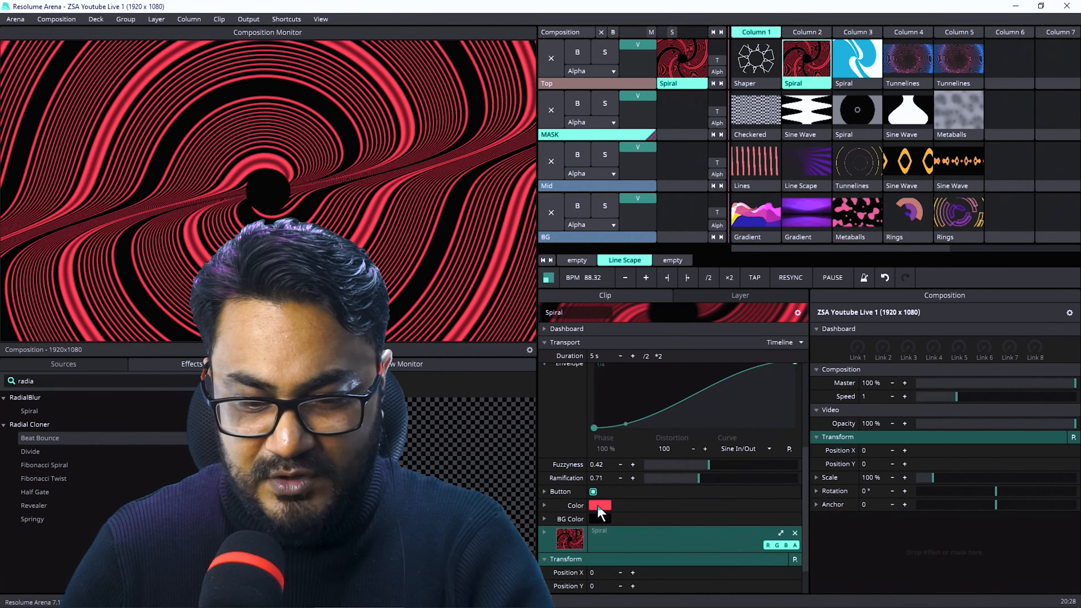
left_click(600, 505)
left_click(787, 506)
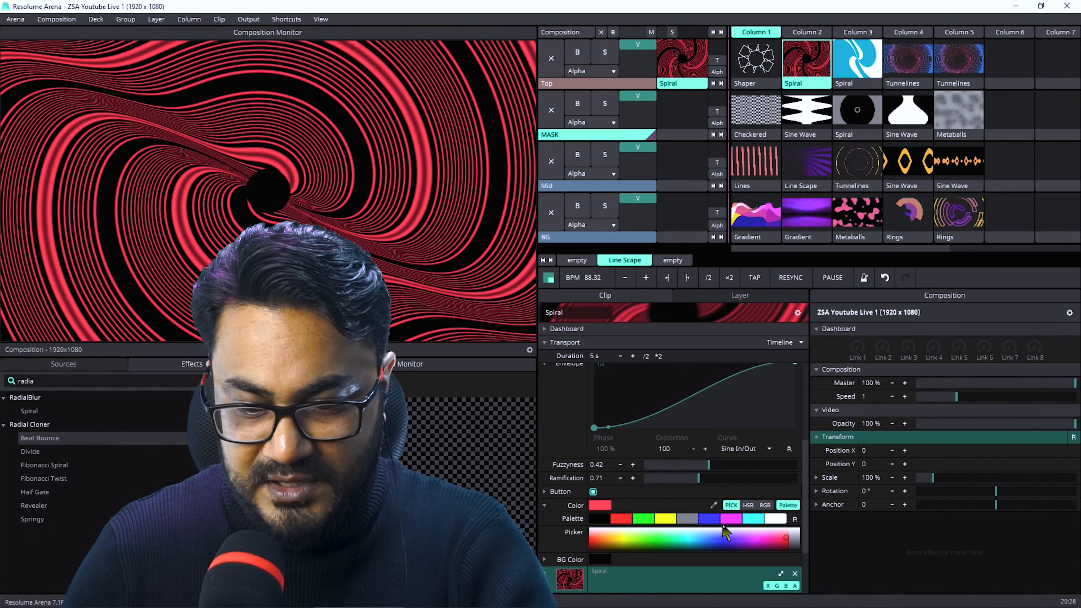
left_click(794, 518)
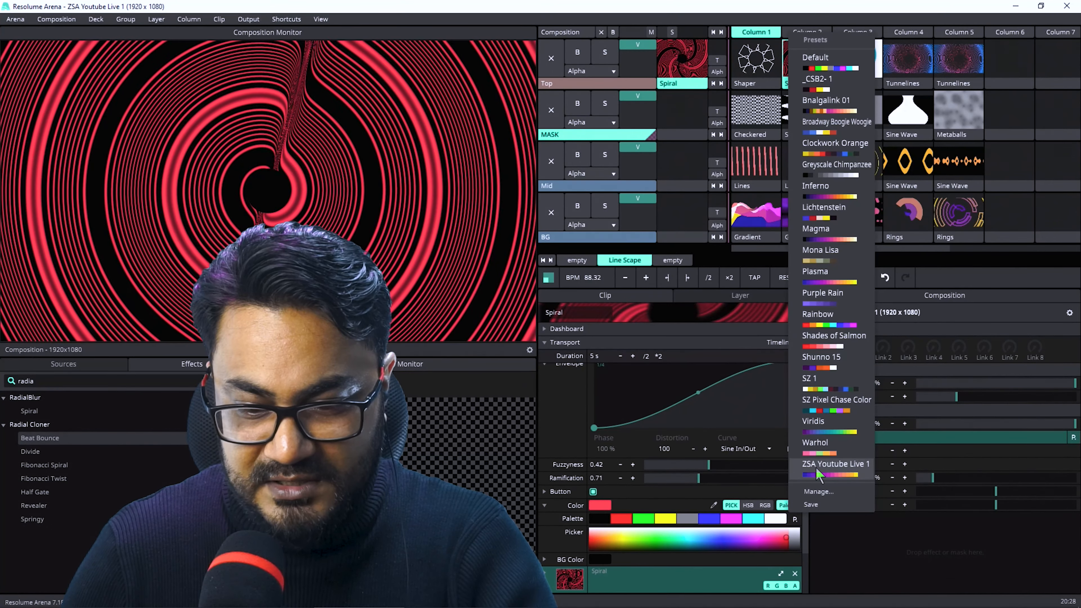
left_click(849, 462)
left_click(747, 520)
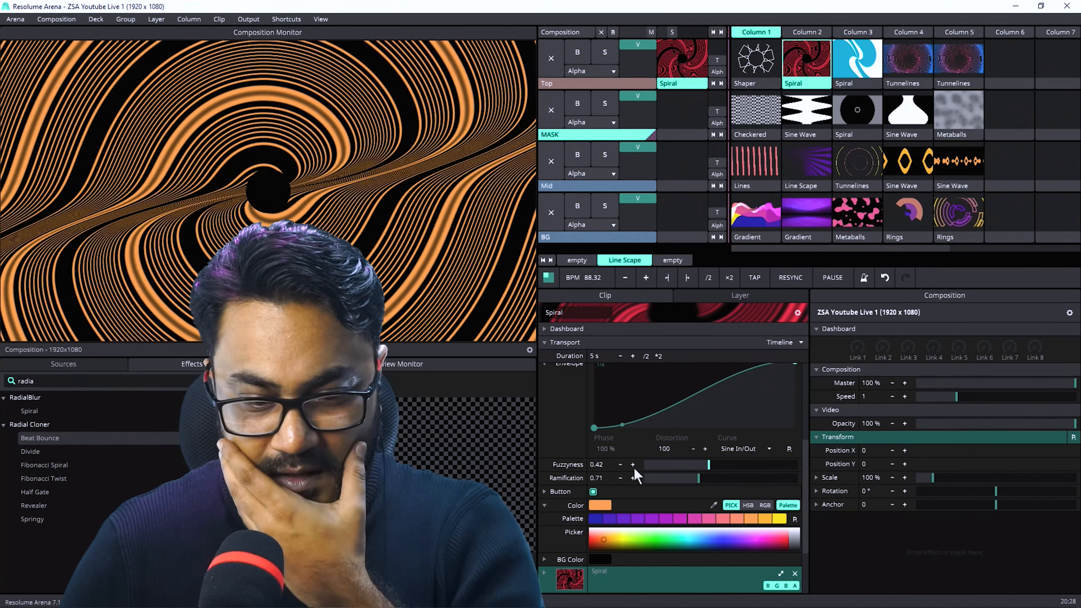
Set the Column 2 Spiral's Fuzzyness to 0.54 and Ramification to 0, and update its thumbnail.
left_click_drag(707, 464, 727, 465)
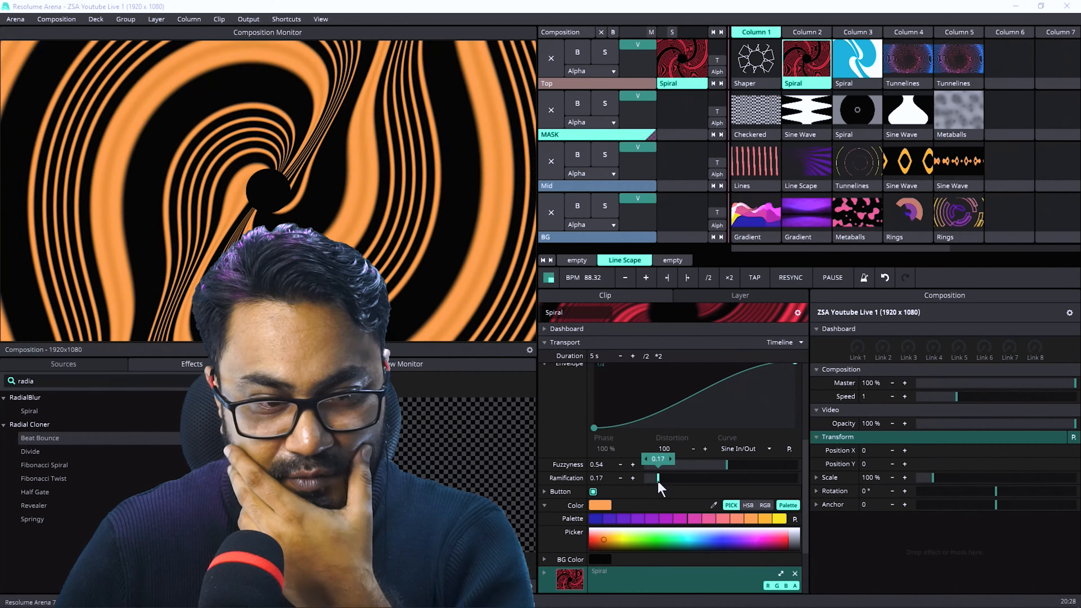
left_click_drag(648, 482, 642, 482)
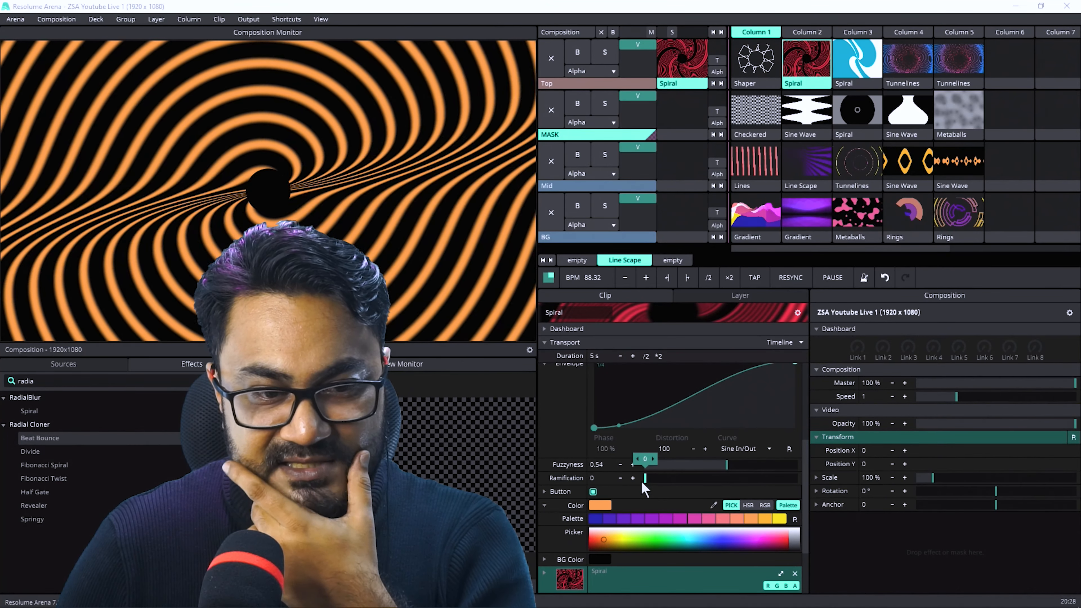
scroll(575, 489, "up", 3)
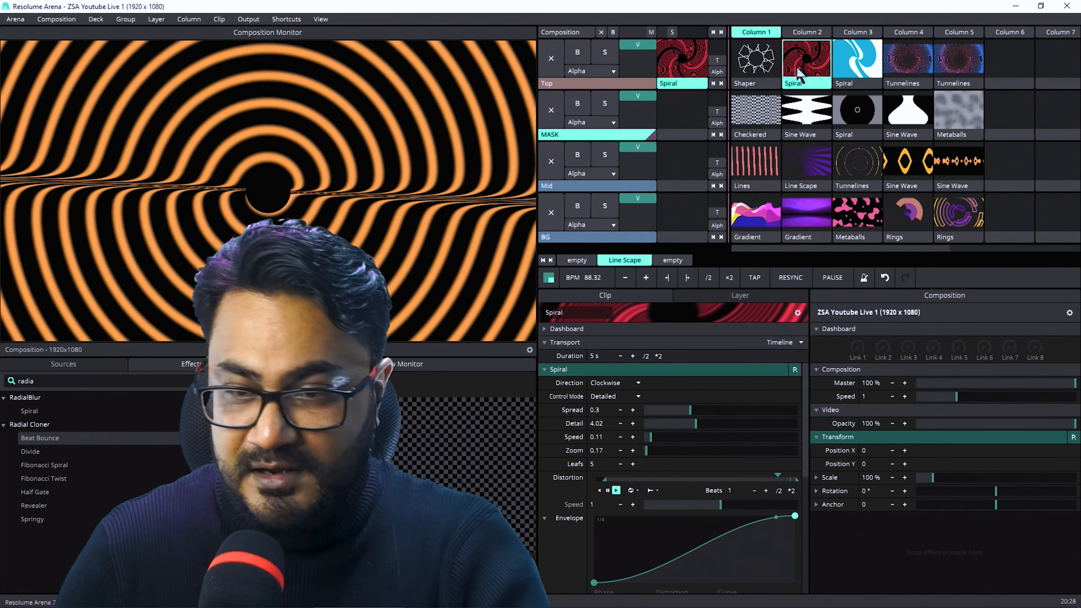
Recolor the Top layer's Column 3 Spiral with a black BG Color and the yellow-orange Color from the ZSA Youtube Live 1 palette.
left_click(856, 60)
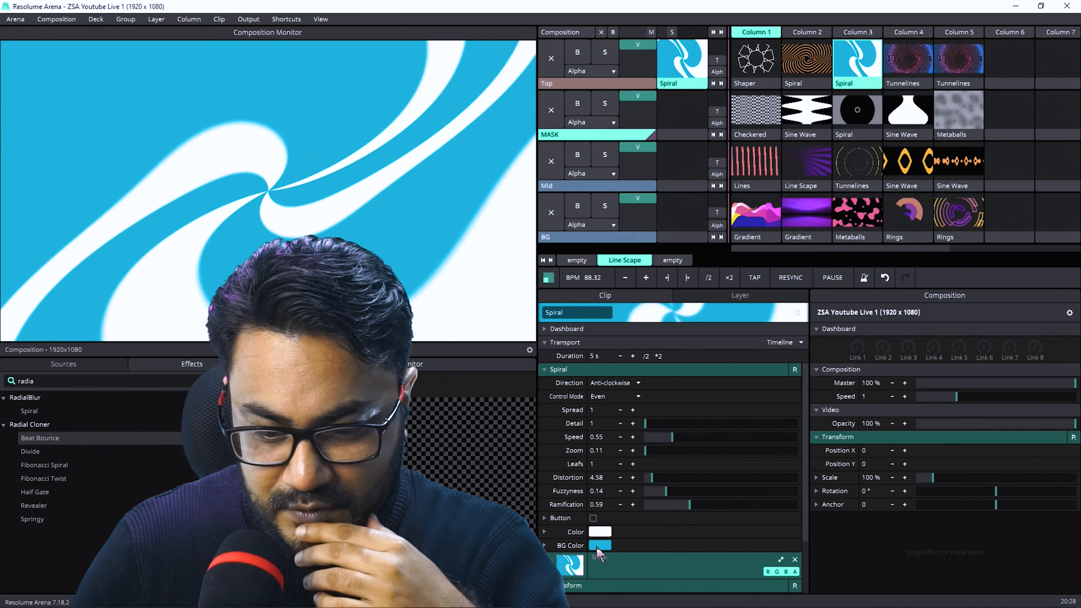
left_click(598, 547)
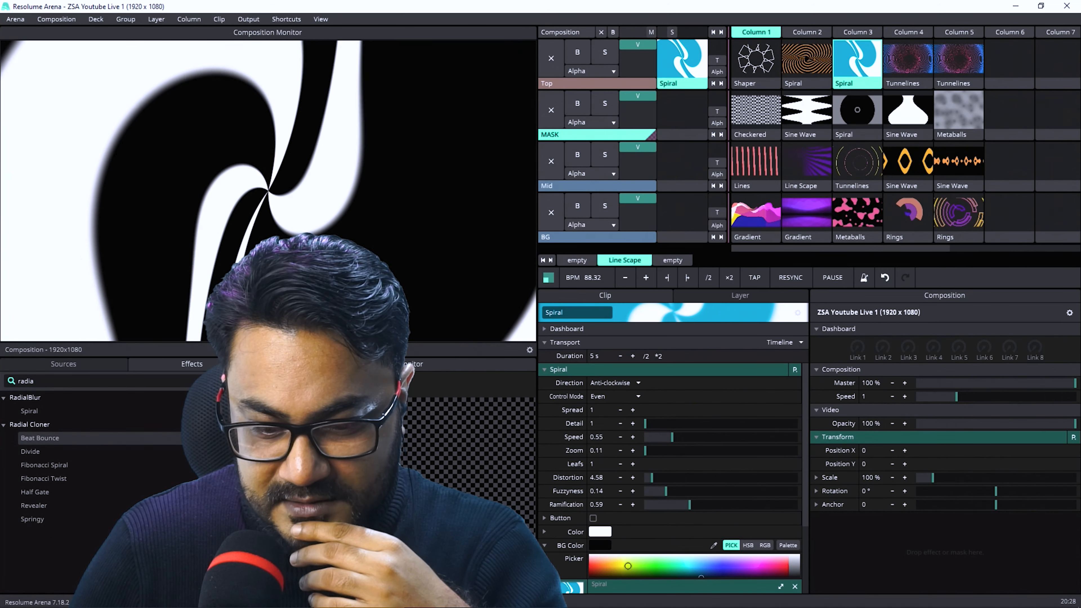
left_click(596, 533)
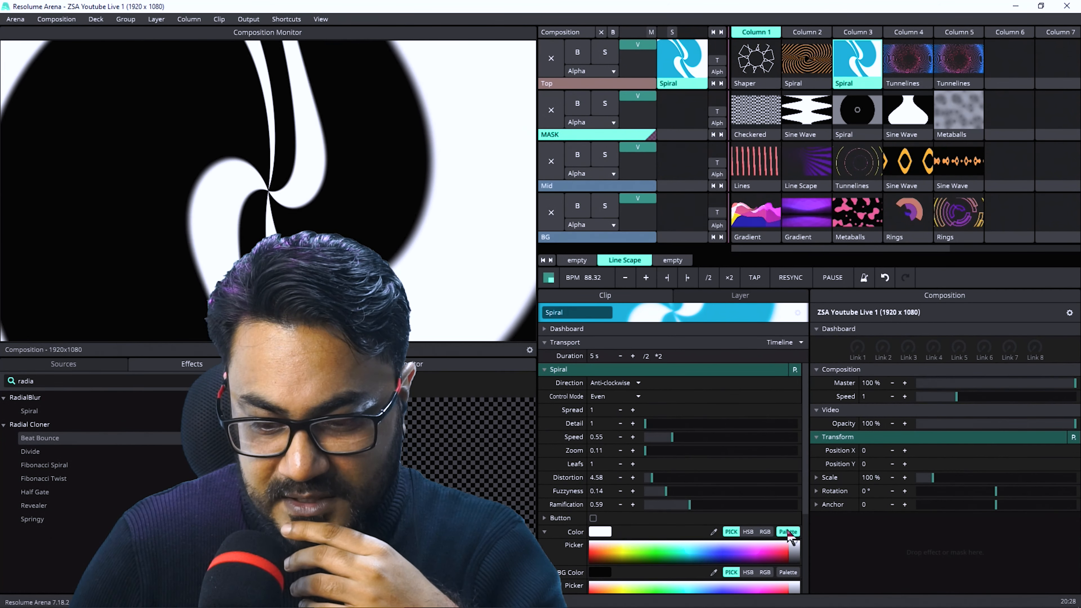
left_click(788, 532)
left_click(795, 545)
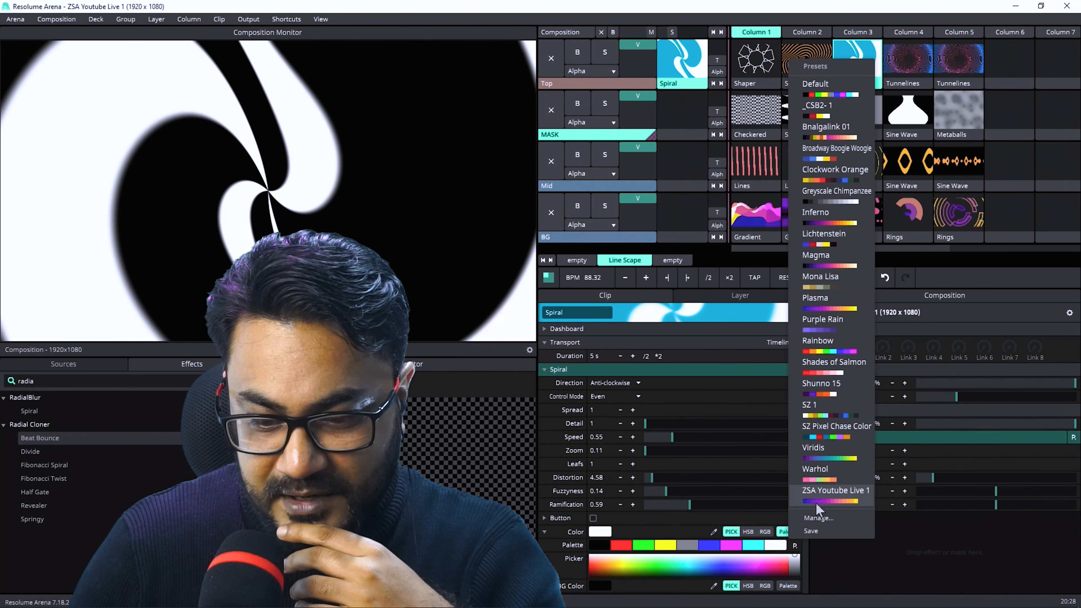
left_click(816, 496)
left_click(762, 546)
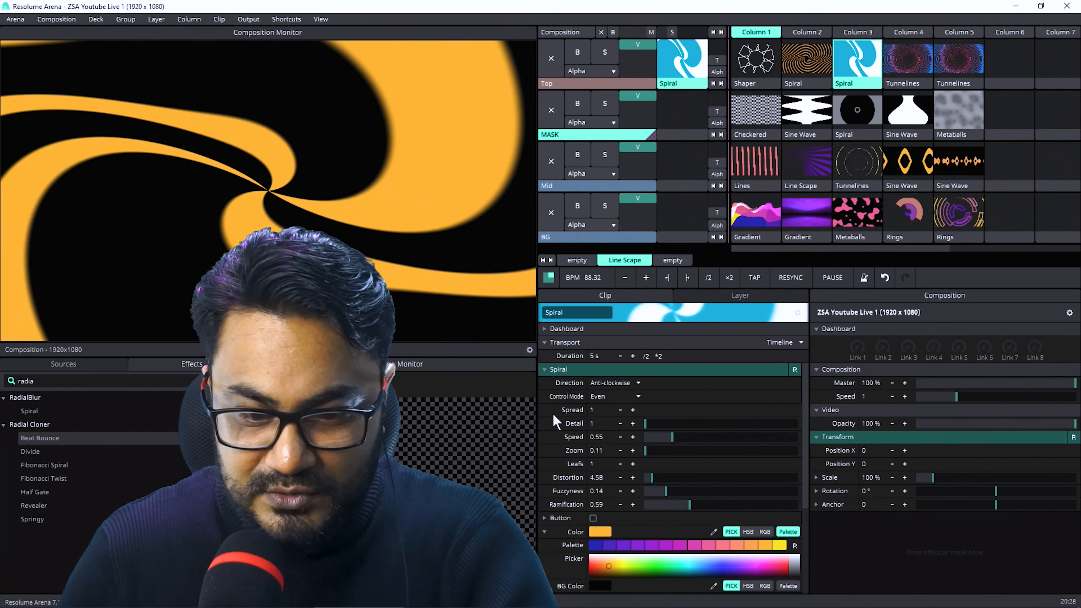
left_click_drag(594, 411, 704, 412)
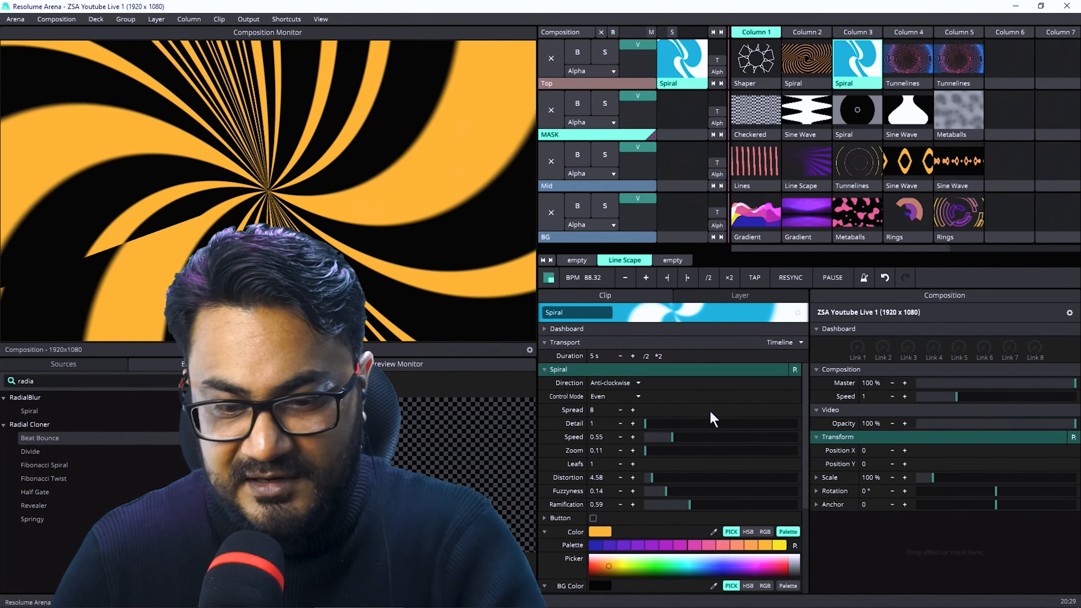
key("ctrl+z")
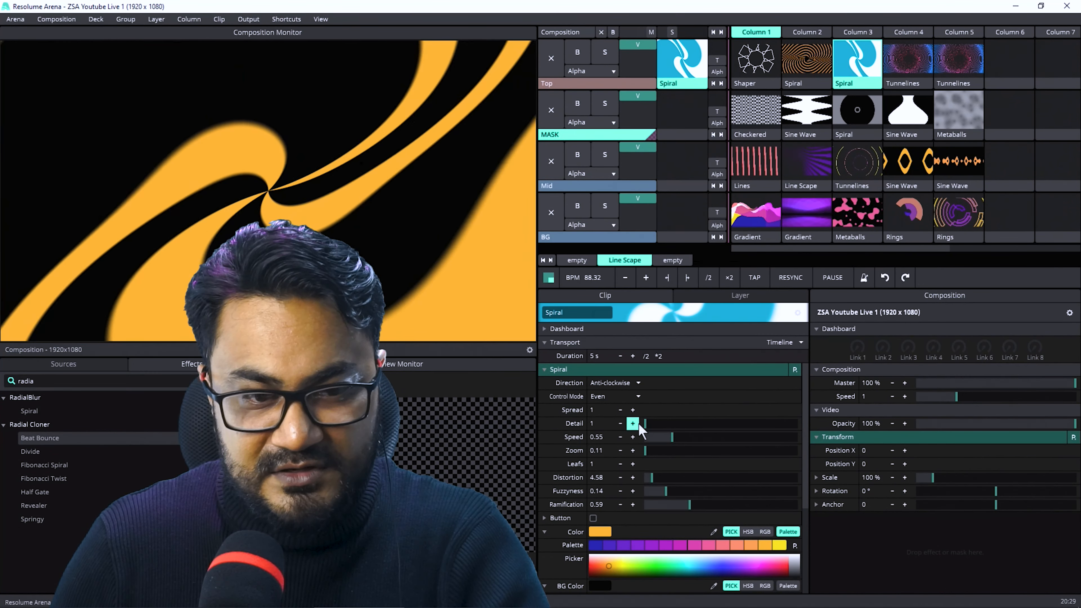
key("ctrl+z")
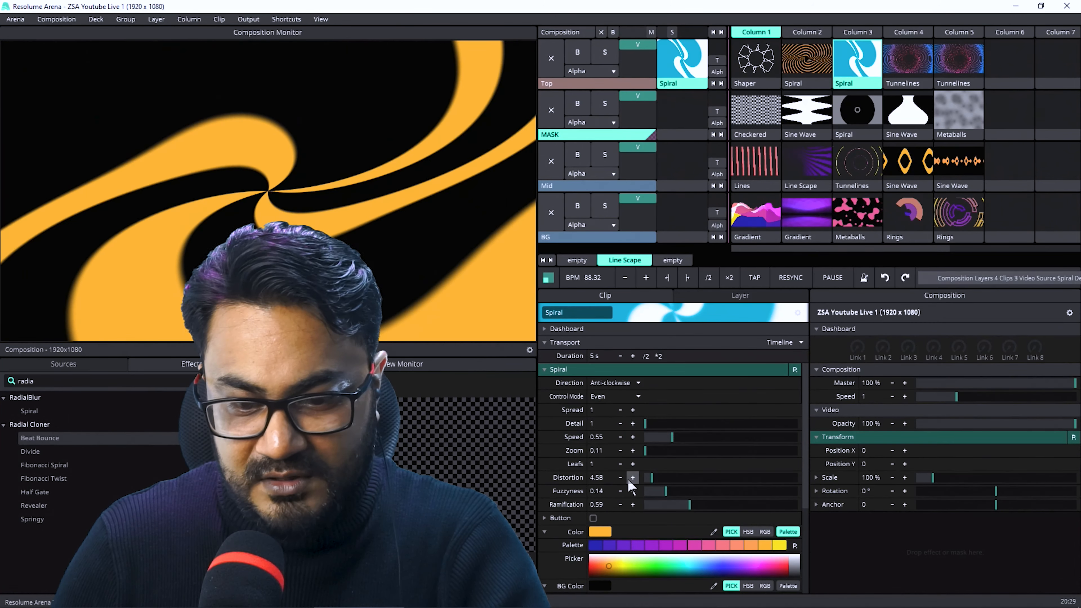
Set the Top layer's Column 3 Spiral Detail to 2.34 and Ramification to 0.33.
left_click_drag(647, 422, 668, 431)
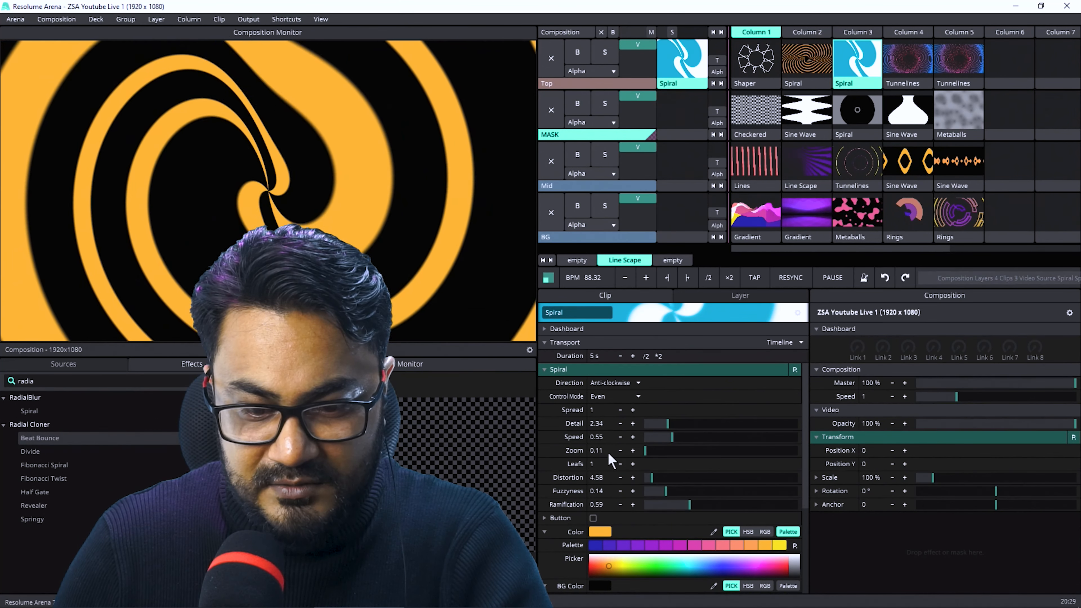
mouse_move(632, 466)
left_mouse_down()
mouse_move(711, 463)
mouse_move(642, 474)
left_mouse_up()
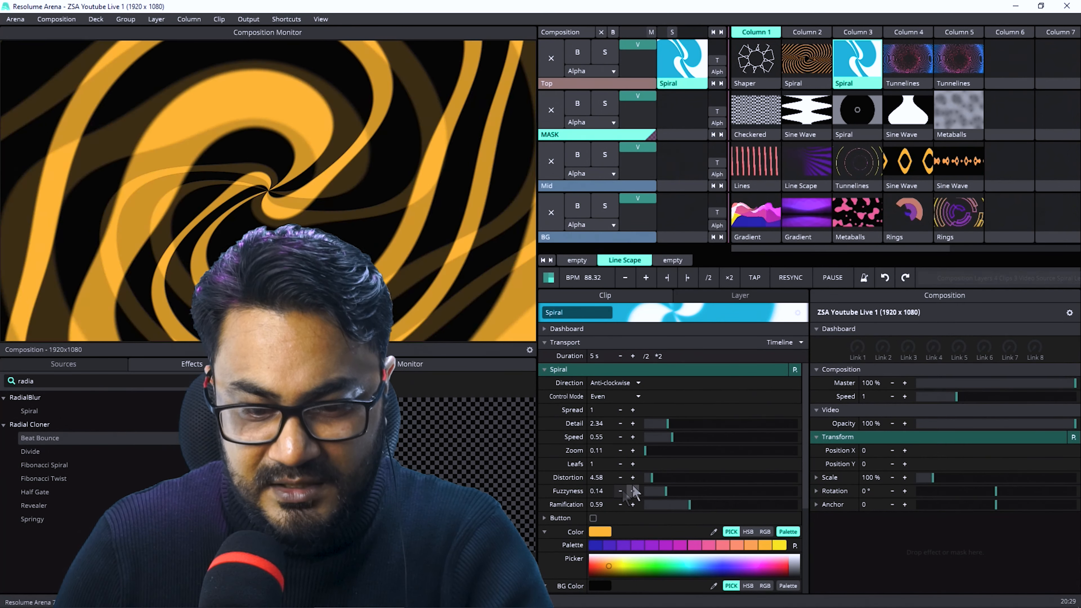
mouse_move(633, 505)
left_mouse_down()
mouse_move(680, 507)
mouse_move(678, 516)
mouse_move(646, 514)
mouse_move(684, 506)
mouse_move(626, 508)
left_mouse_up()
Animate the Column 3 Spiral's Ramification on a Timeline with ping-pong playback and a duration of 10 s.
right_click(545, 507)
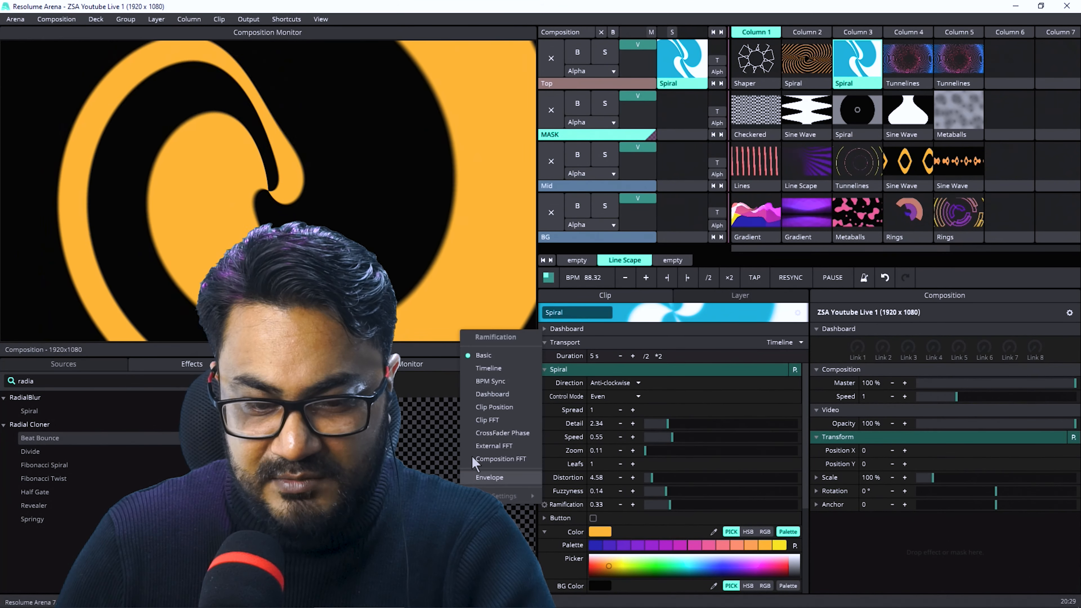
left_click(487, 368)
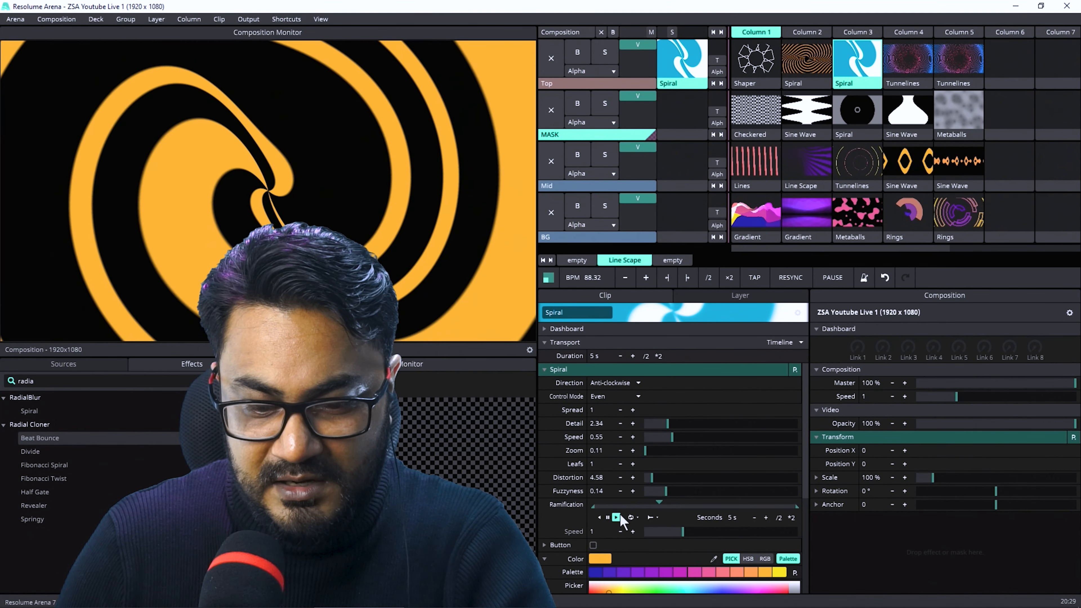
left_click(630, 517)
left_click(643, 540)
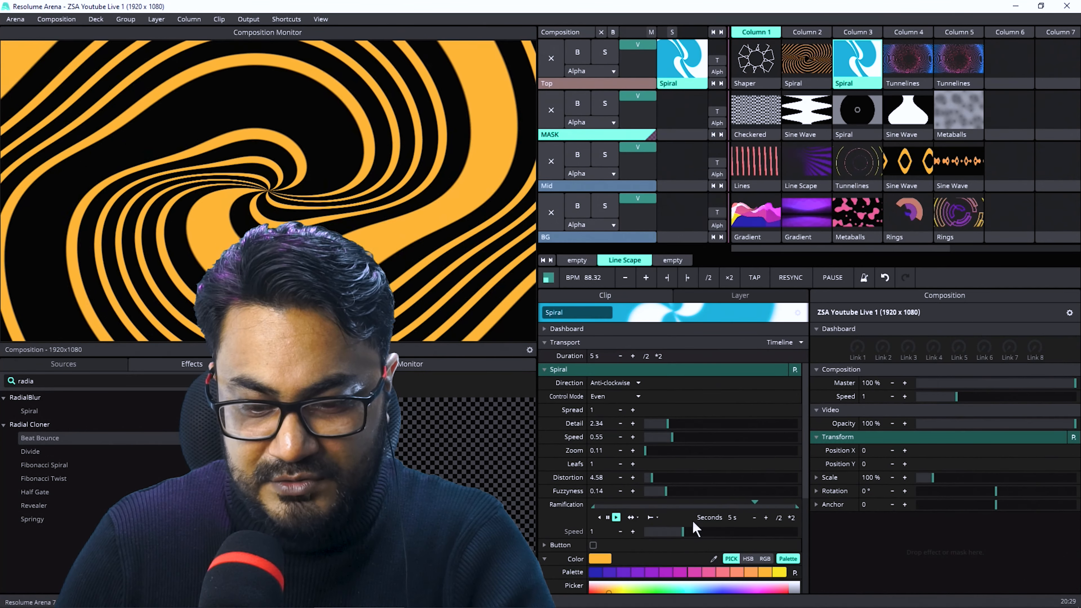
left_click(791, 517)
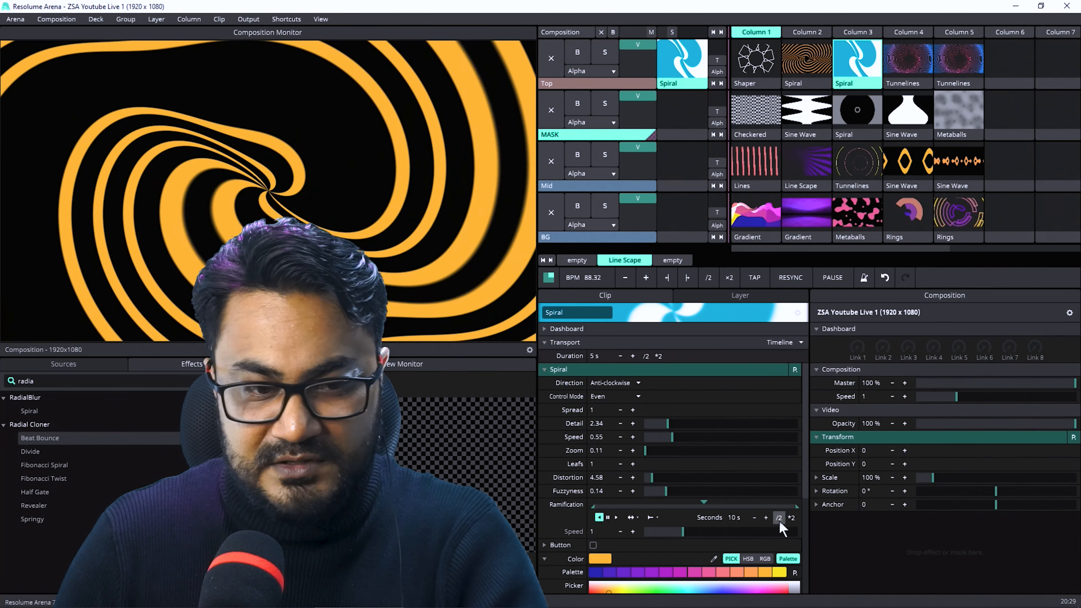
Recolor the Top layer's Column 4 Tunnelines from the palette, with blue-violet for Color 1 and yellow for Color 2.
left_click(891, 73)
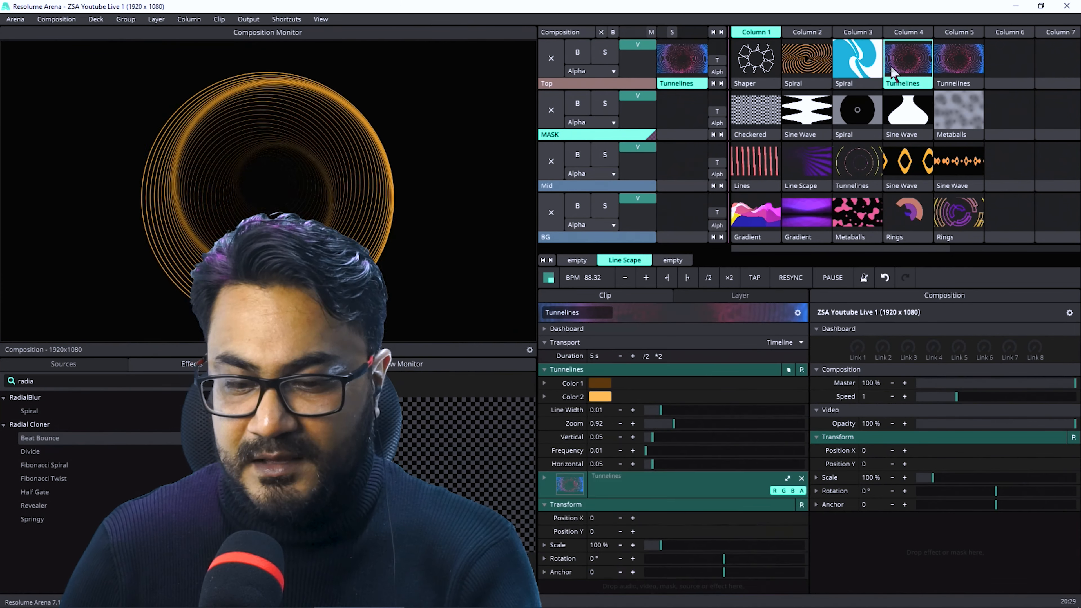
left_click(595, 397)
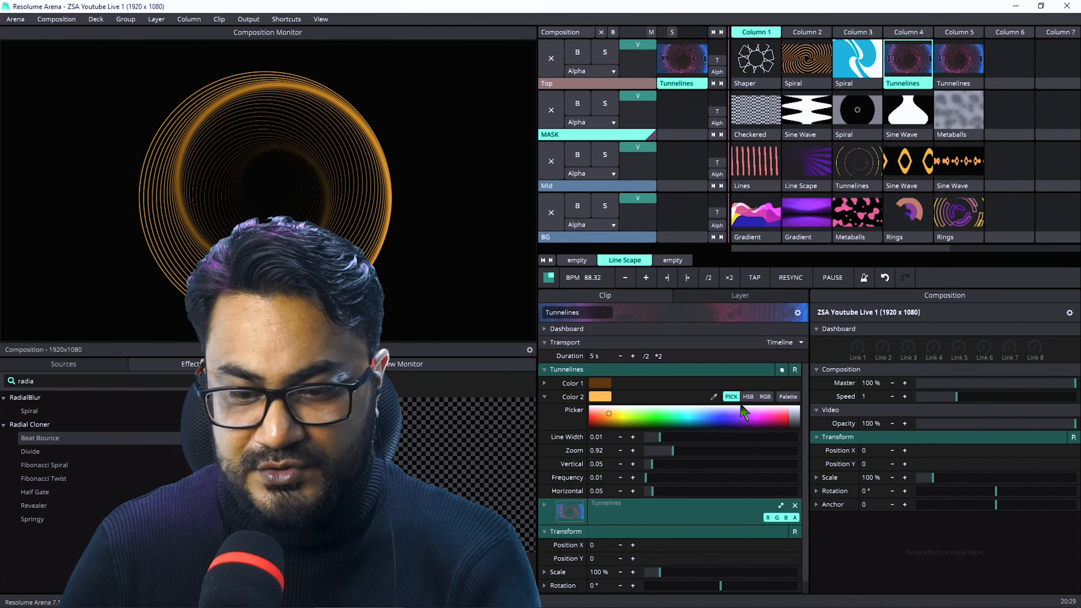
left_click(788, 398)
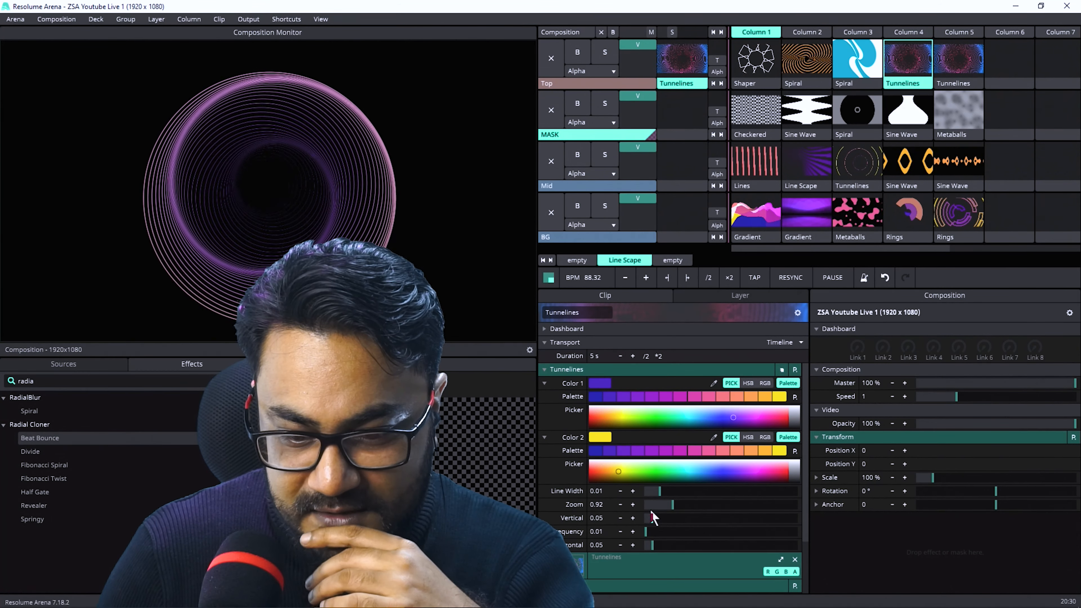
Set the Column 4 Tunnelines' Line Width to 0.02 and animate Vertical with BPM Sync over 1 beat.
left_click_drag(663, 491, 680, 490)
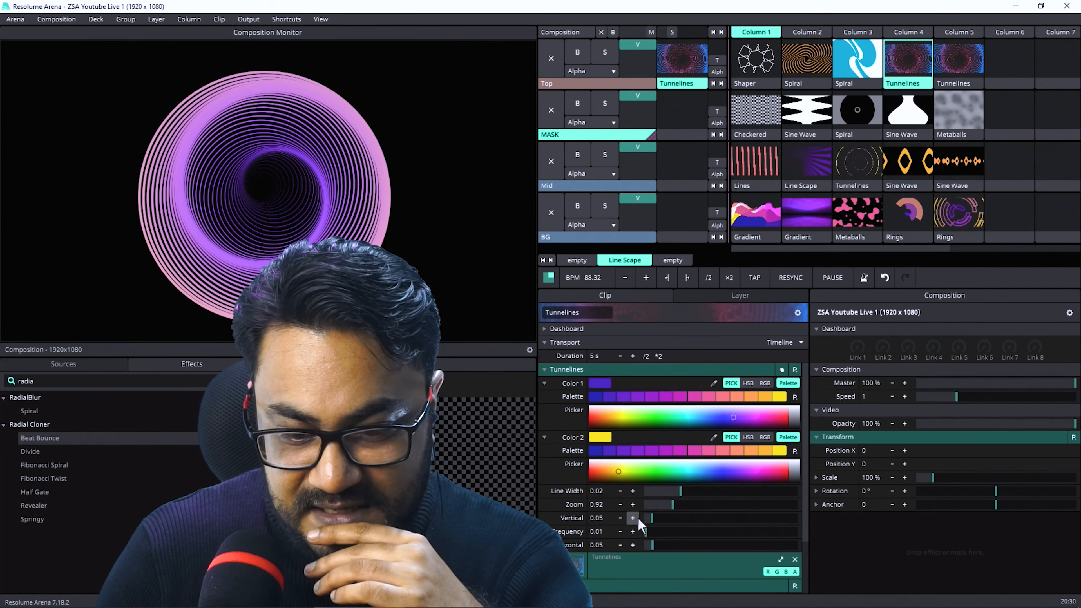
left_click_drag(652, 520, 627, 533)
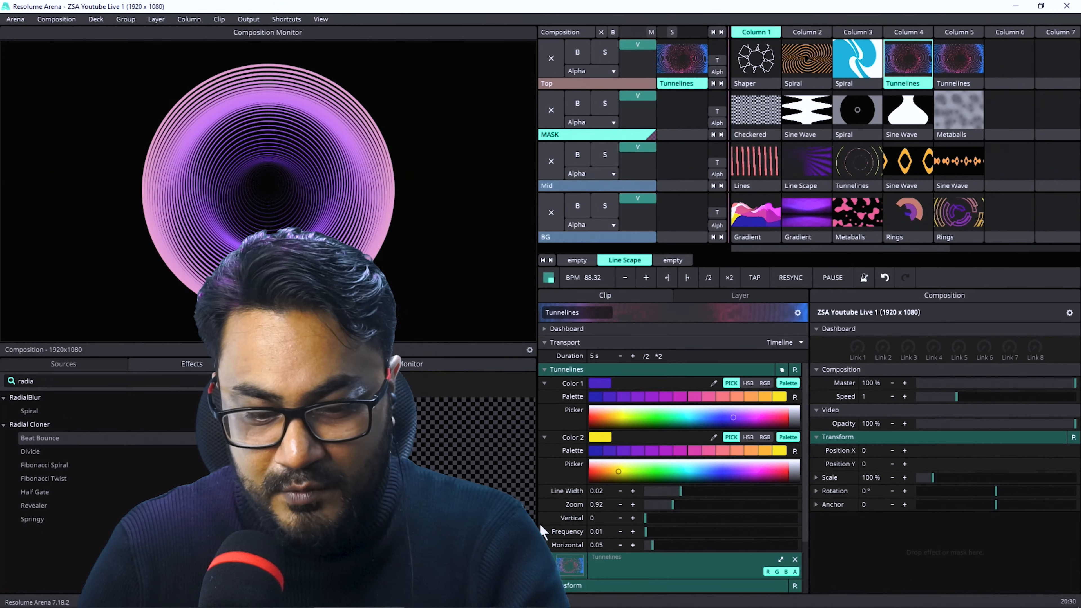
left_click(547, 516)
left_click(528, 494)
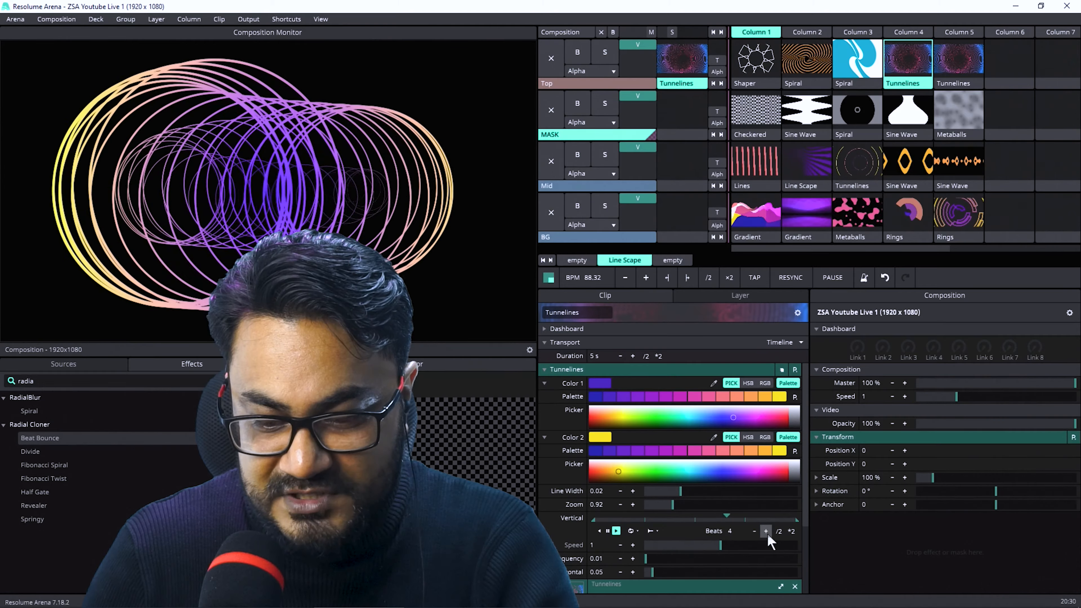
left_click(778, 531)
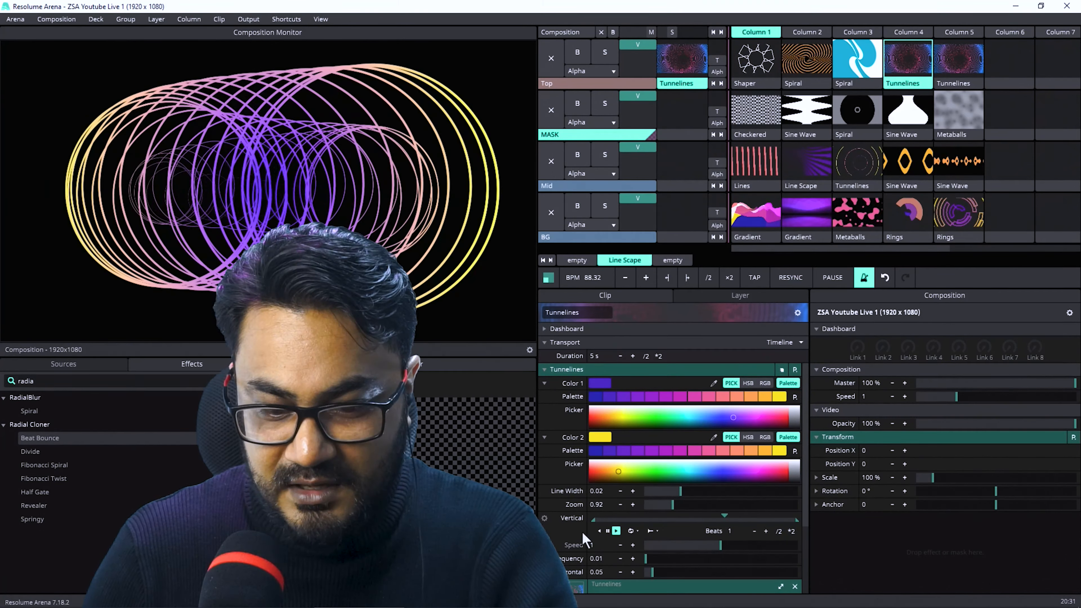
Add an envelope with a Circular Out curve to the Column 4 Tunnelines' Vertical animation.
left_click(545, 518)
left_click(525, 506)
scroll(671, 516, "down", 3)
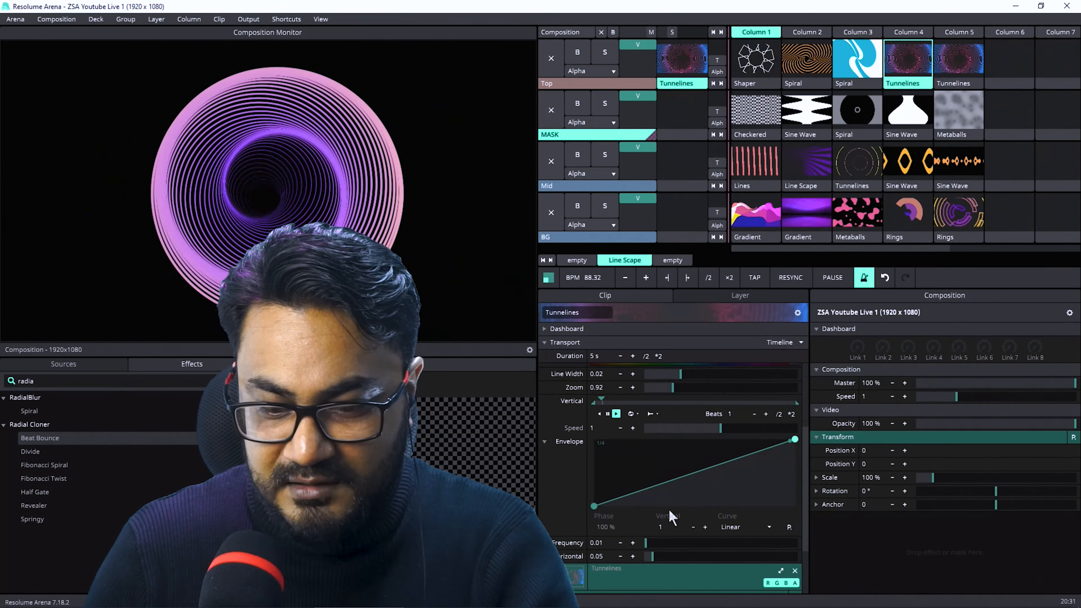
left_click(751, 528)
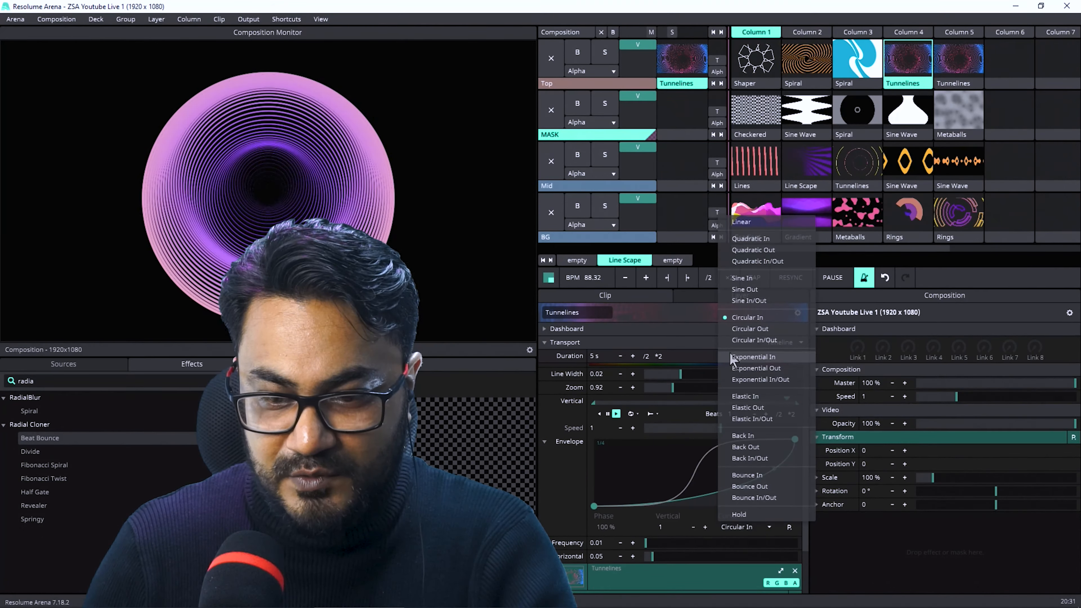
left_click(749, 328)
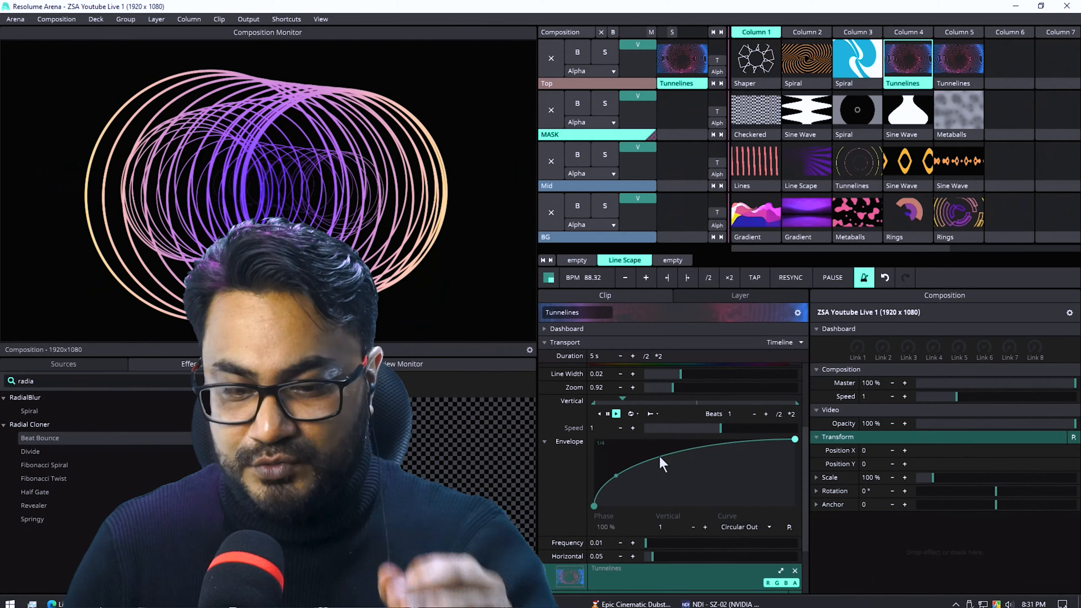
Set the Column 4 Tunnelines' Line Width to 0.04 and Frequency to 0.27.
scroll(555, 408, "up", 2)
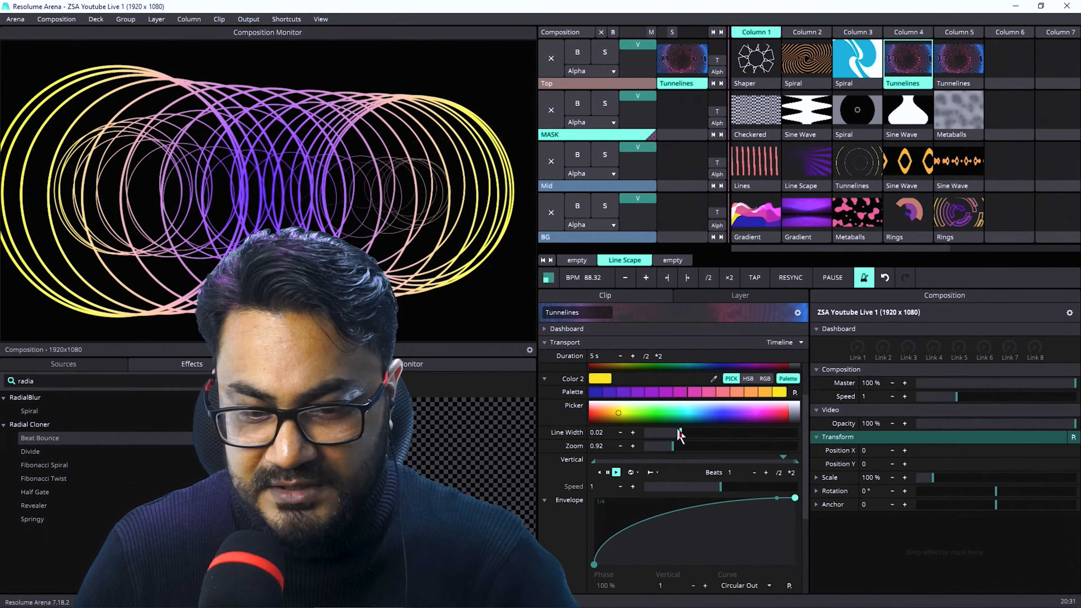
left_click_drag(682, 432, 702, 432)
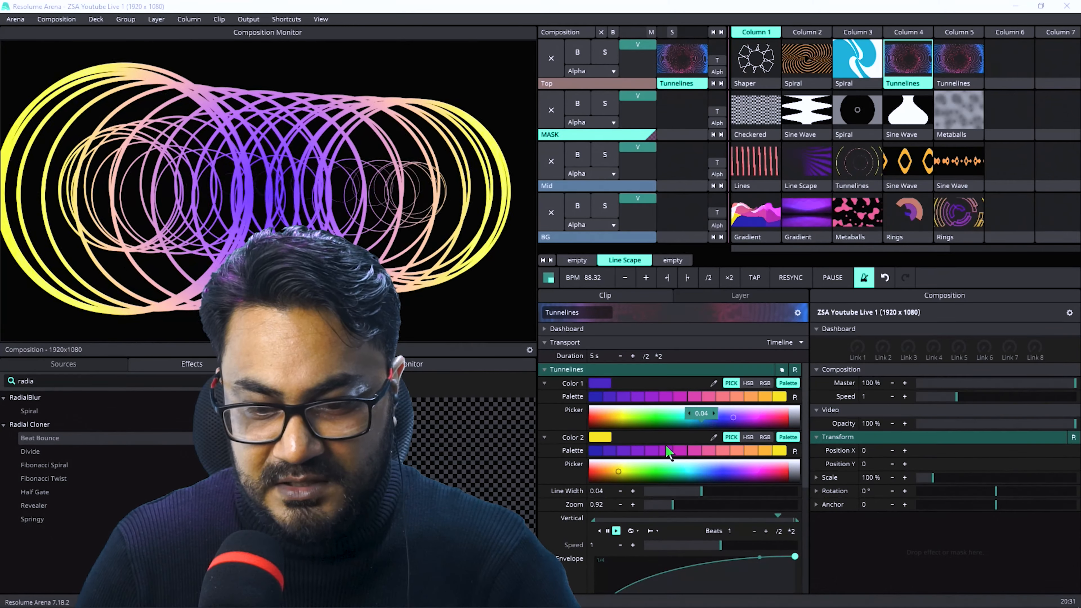
scroll(596, 470, "down", 2)
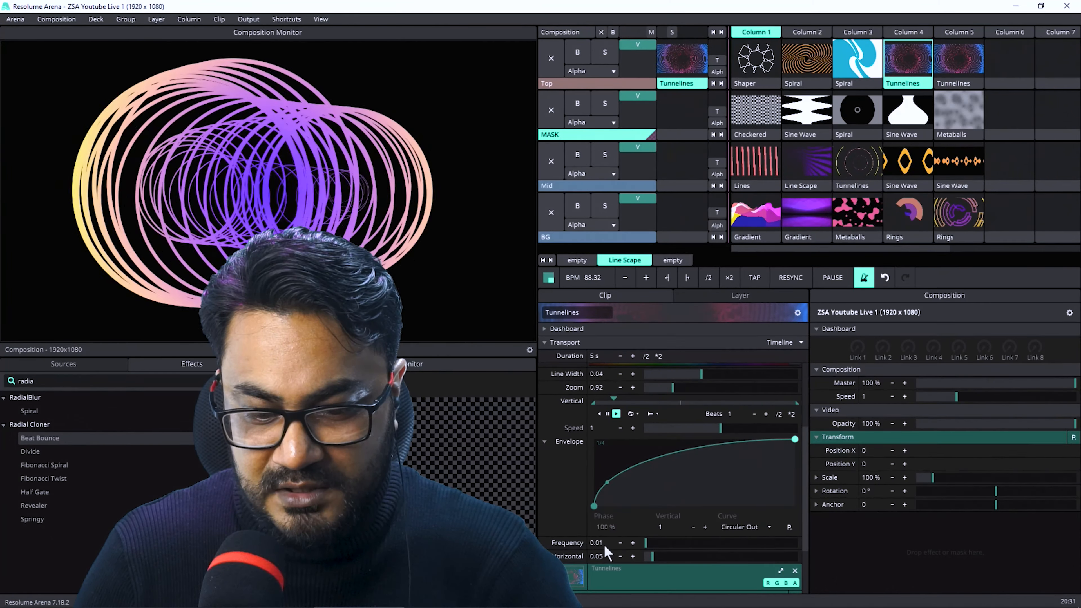
scroll(605, 545, "down", 2)
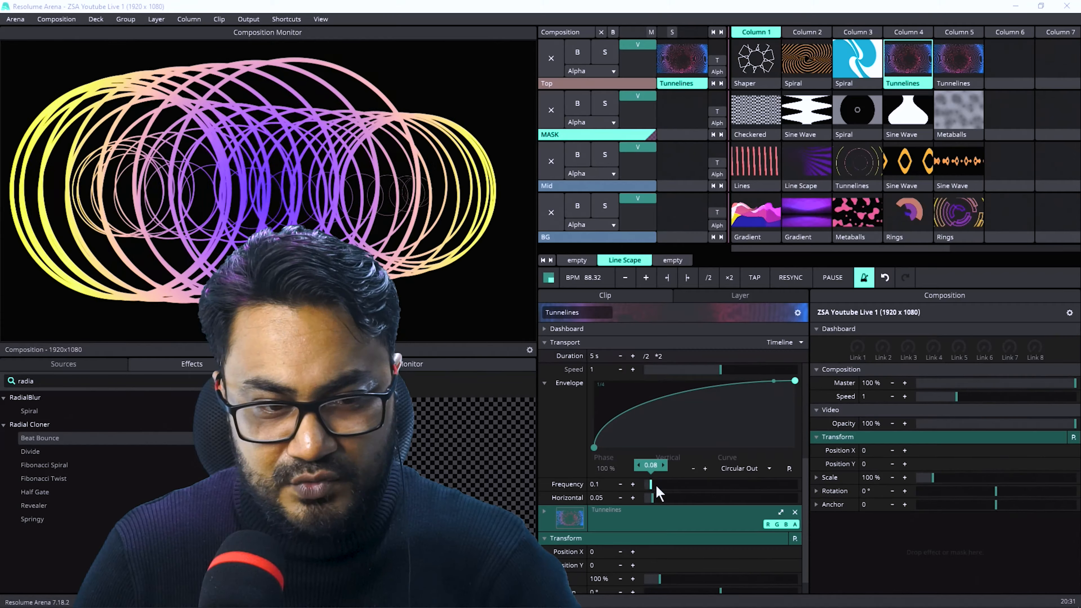
left_click_drag(690, 488, 659, 492)
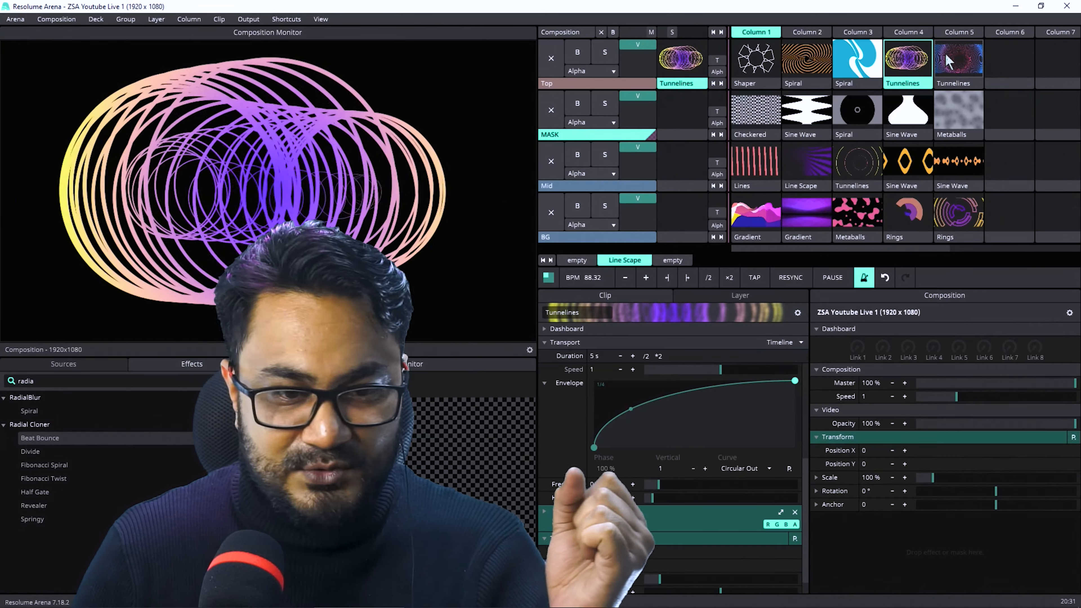
Replace the Top layer's Column 5 Tunnelines with a copy of the Column 4 Tunnelines and trigger the copy.
left_click(947, 61)
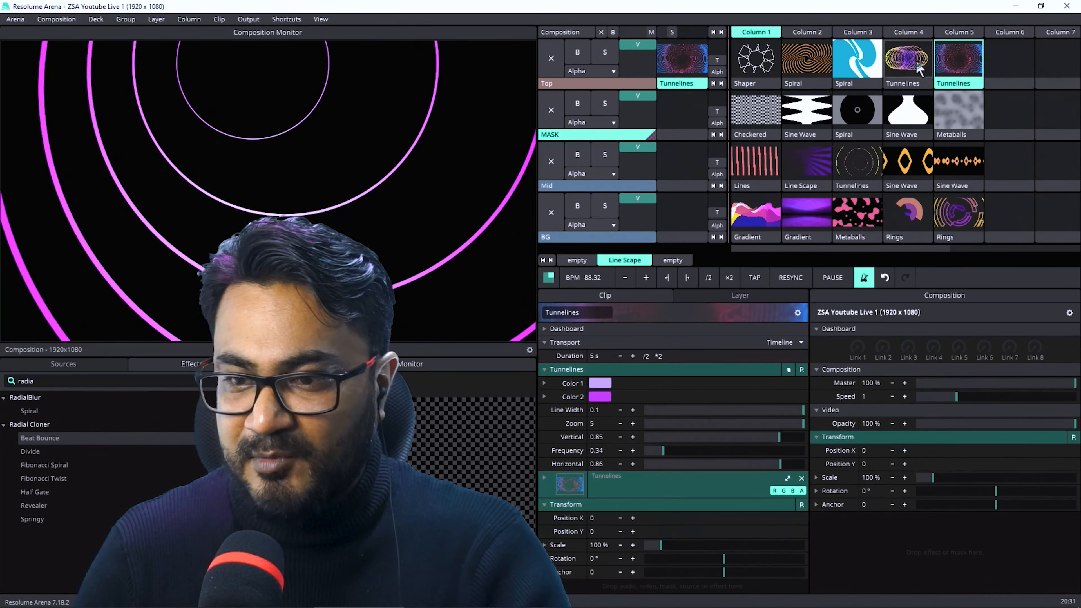
left_click(915, 79)
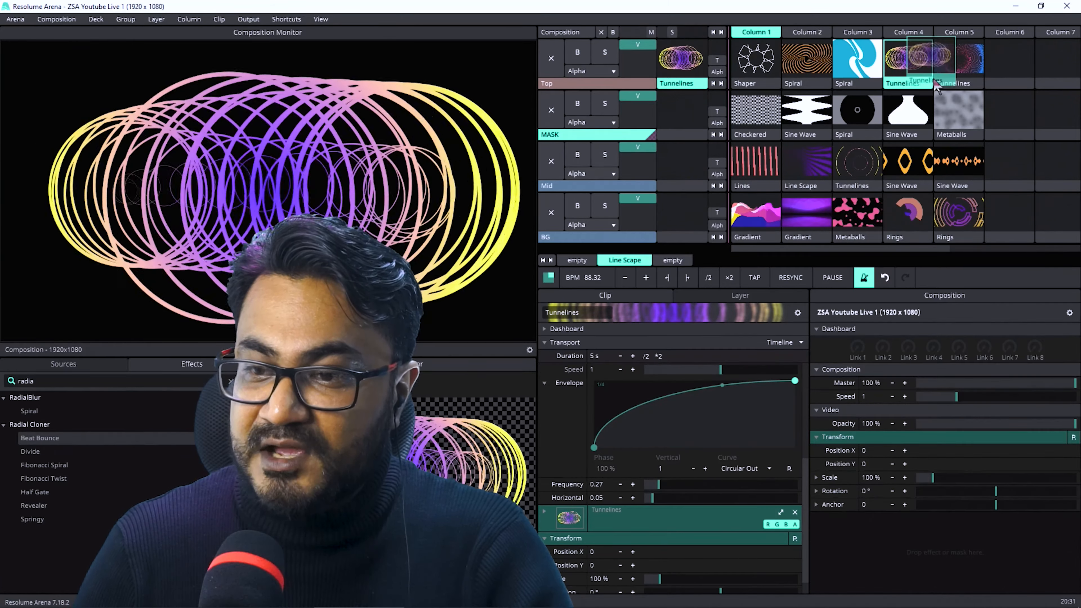
left_click(953, 65)
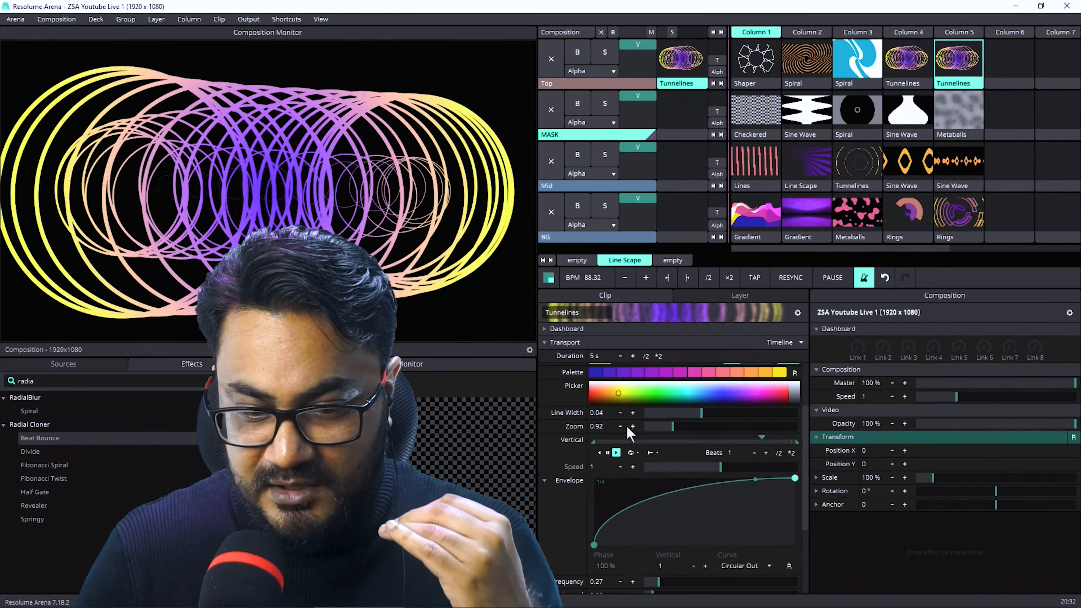
Set the Column 5 Tunnelines' Horizontal to 0.29 and animate it on a Timeline lasting 10 s.
scroll(659, 471, "down", 3)
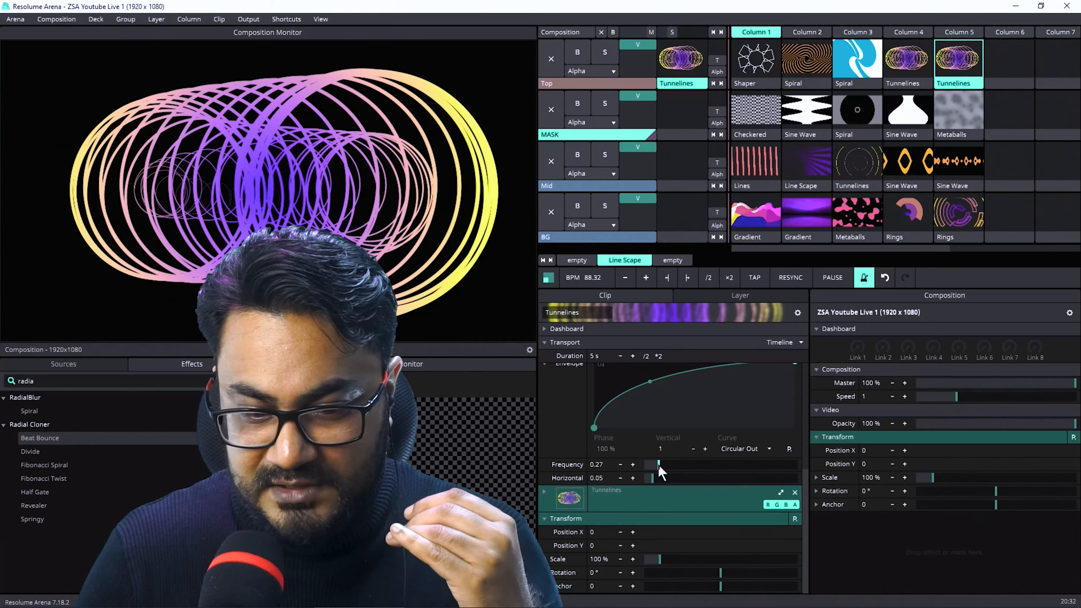
left_click_drag(655, 477, 686, 481)
left_click(545, 478)
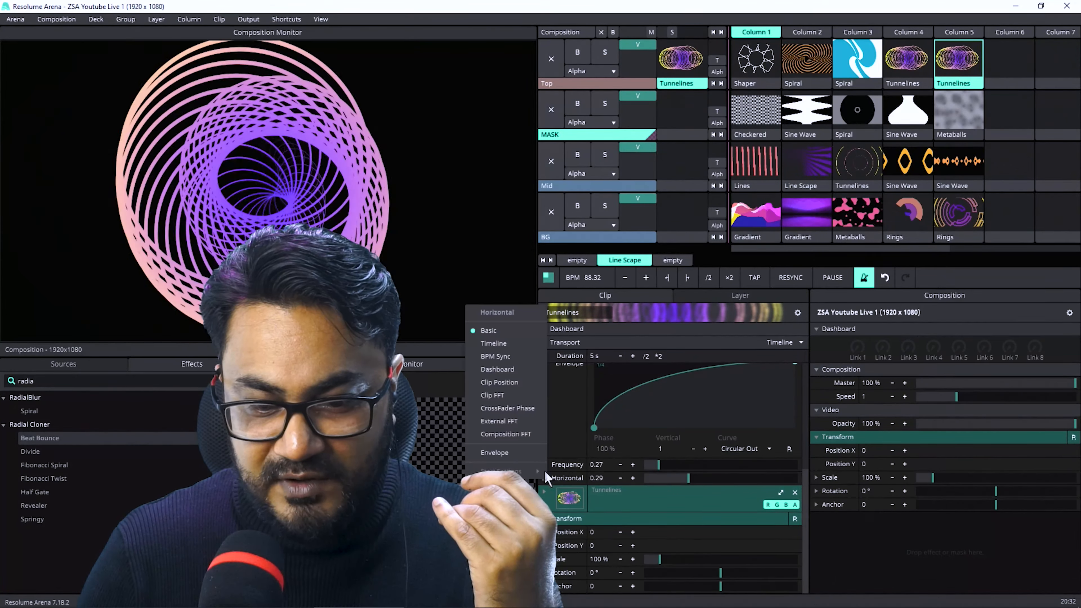
left_click(493, 343)
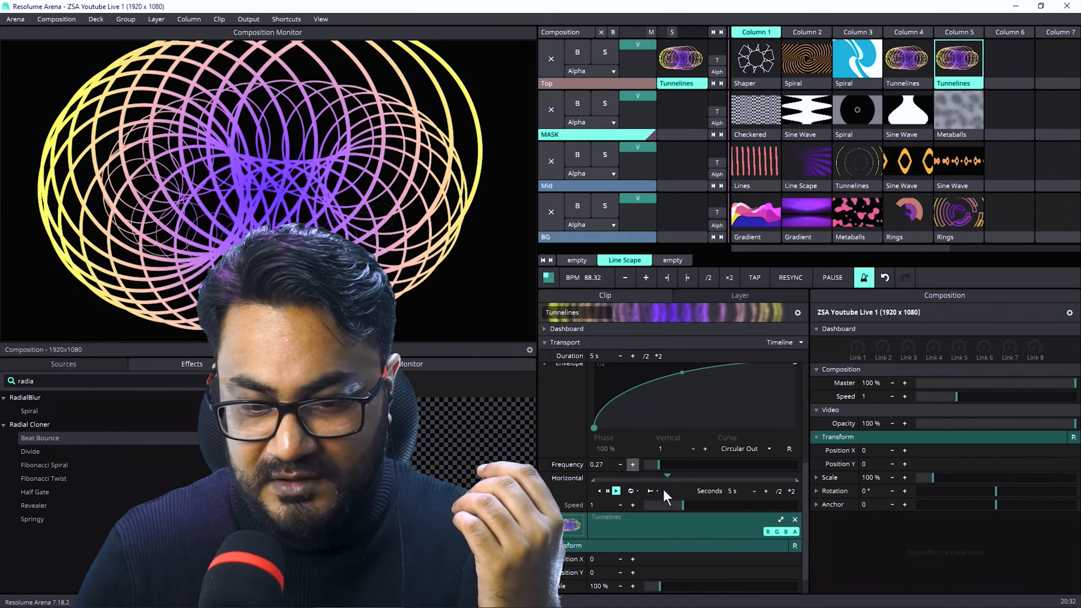
left_click(790, 491)
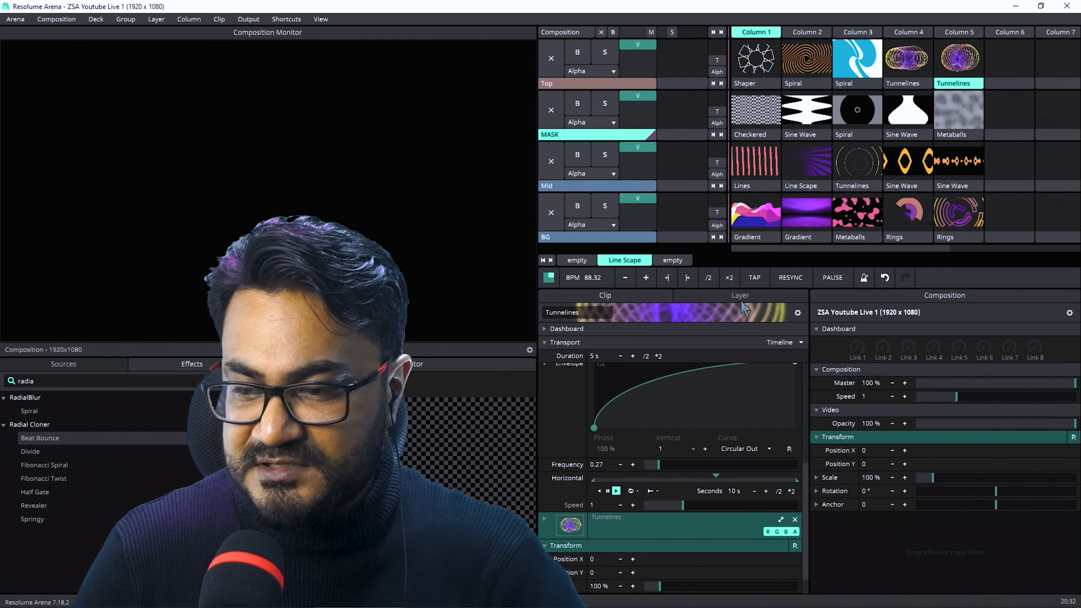
Dock the Composition settings beside Clip with Layer in its own pane, and collapse the composition's Dashboard, Composition, Video and Transform sections.
left_click_drag(740, 295, 885, 321)
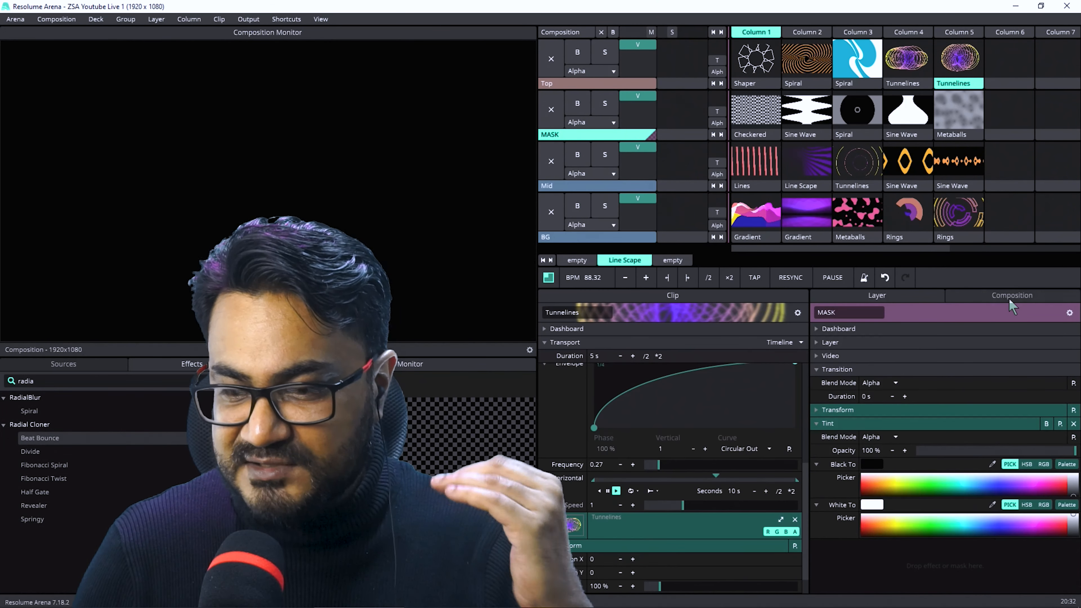
left_click_drag(1012, 301, 681, 315)
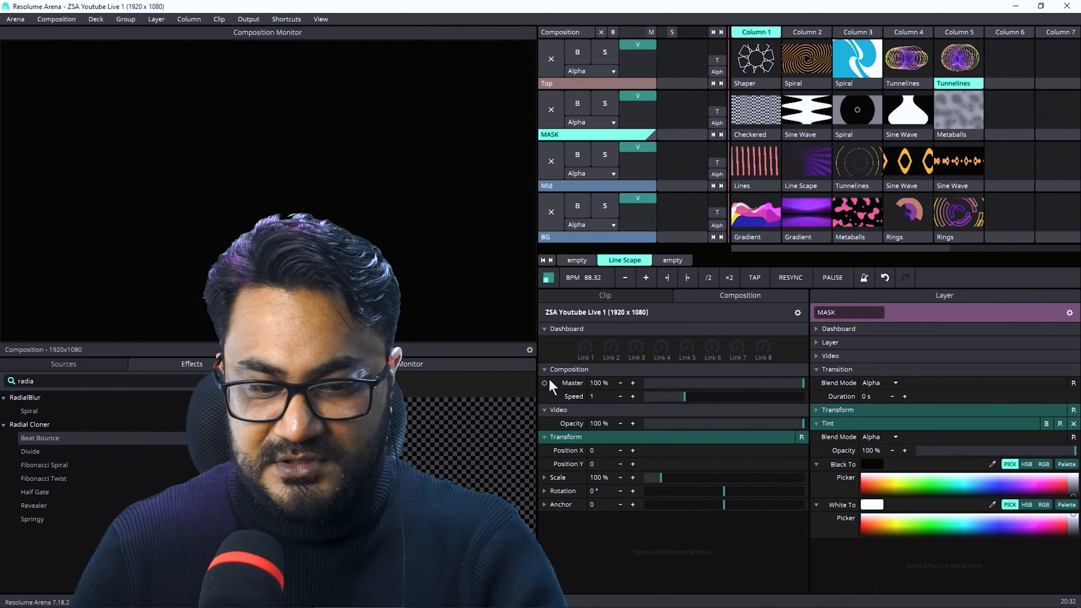
left_click(553, 331)
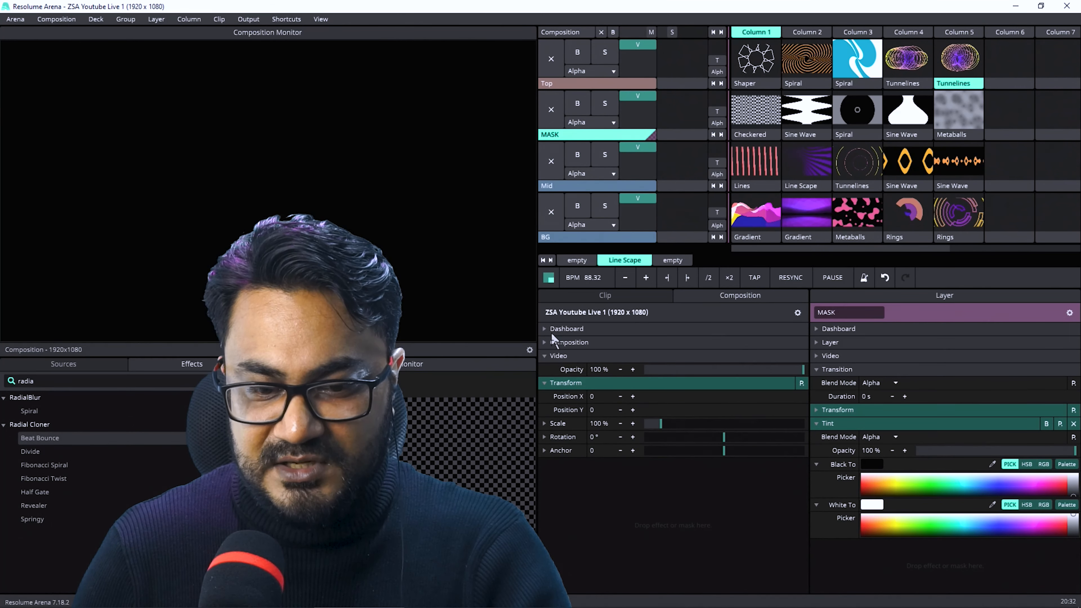
left_click(555, 357)
left_click(548, 370)
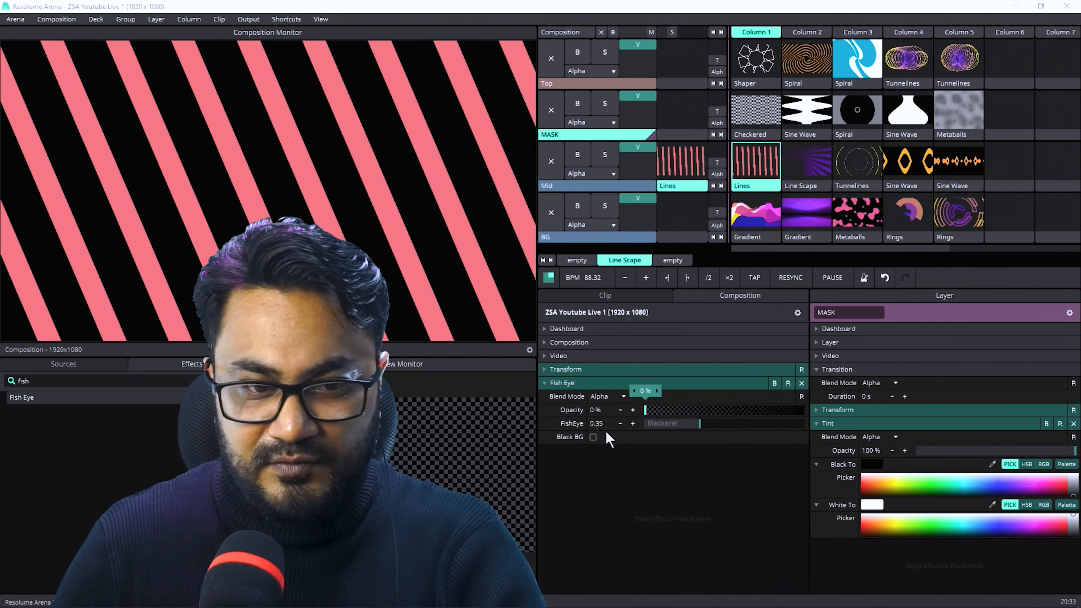
Raise the composition Fish Eye's Opacity to 100 % and animate its FishEye amount with BPM Sync over 1 beat.
left_click_drag(777, 410, 804, 410)
left_click_drag(699, 424, 793, 444)
left_click(545, 424)
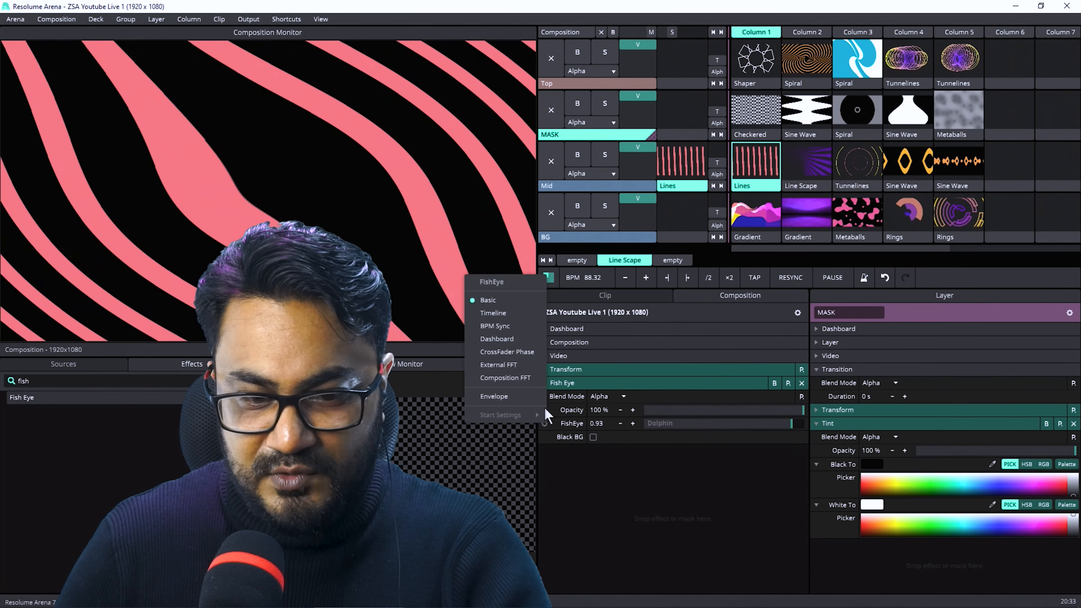
left_click(494, 325)
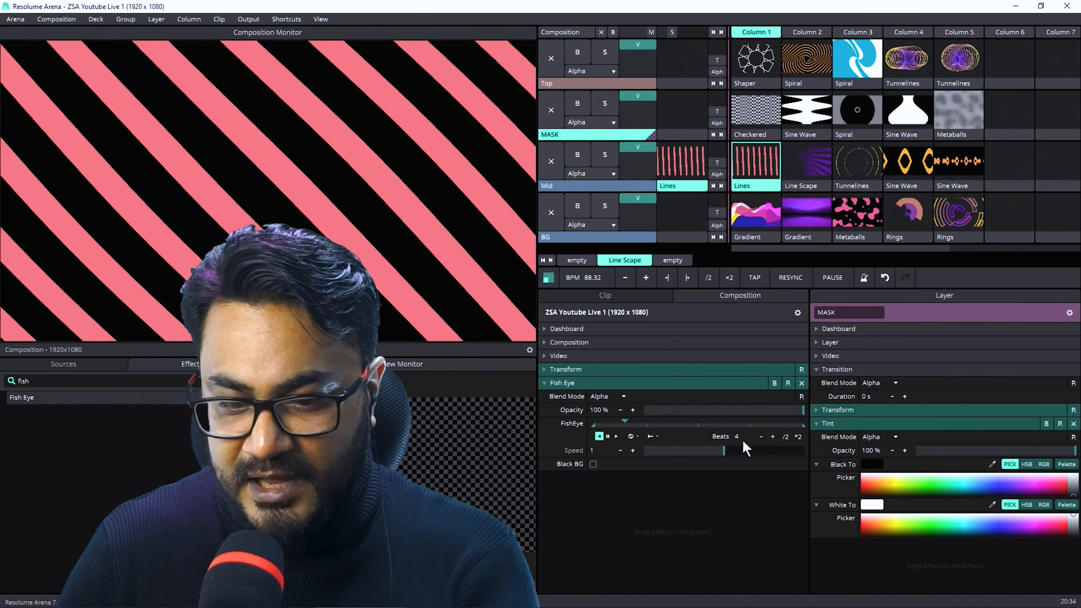
left_click(785, 436)
left_click(786, 436)
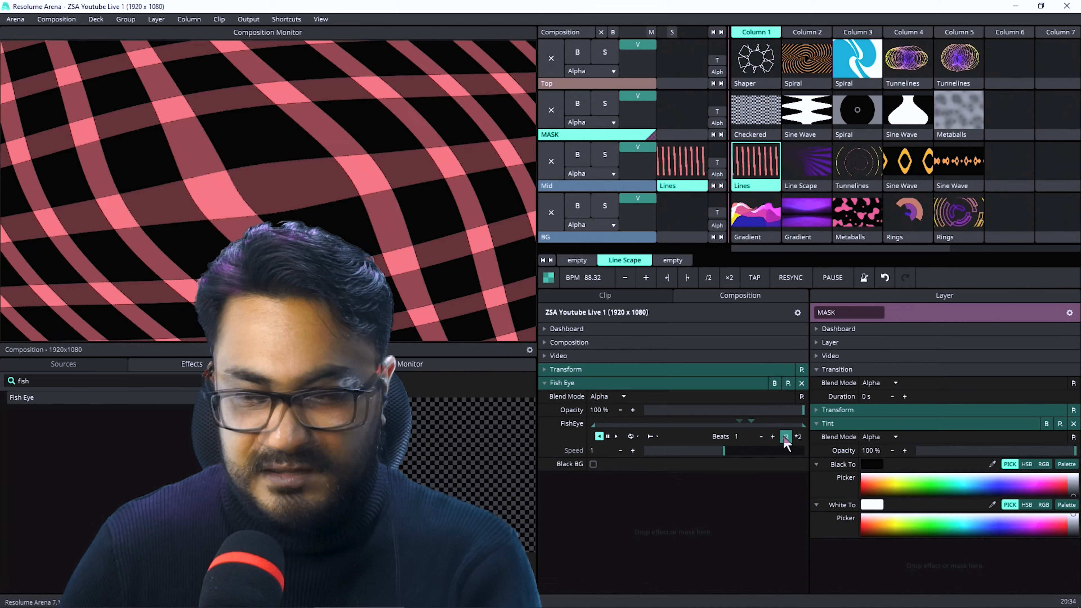
Trigger the Mid layer's Line Scape and the BG layer's Column 2 Gradient to examine the Fish Eye distortion on different clips.
left_click(747, 187)
scroll(642, 517, "up", 3)
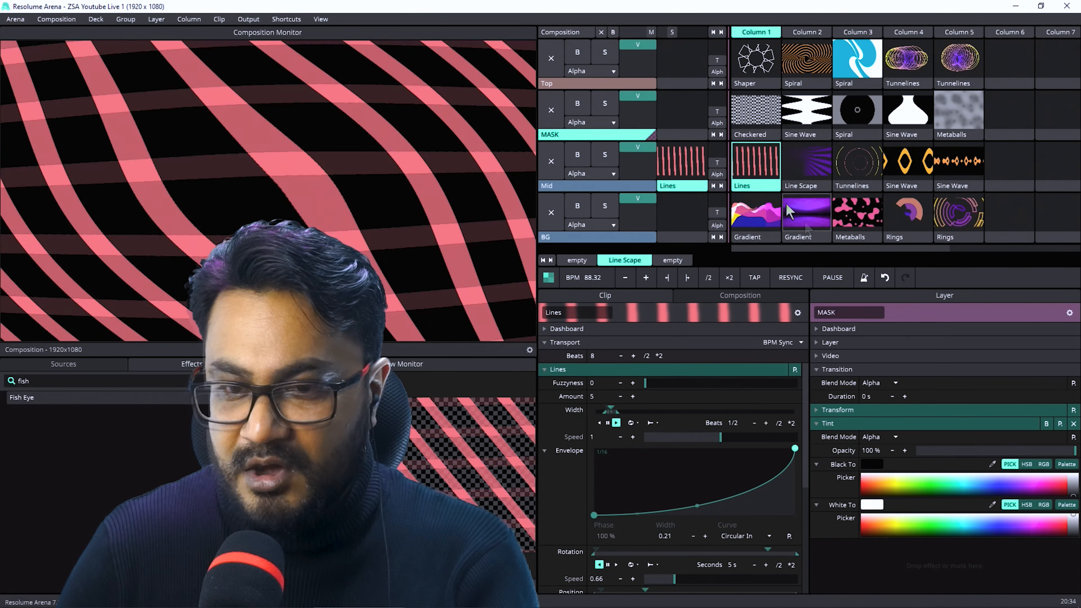
left_click(905, 123)
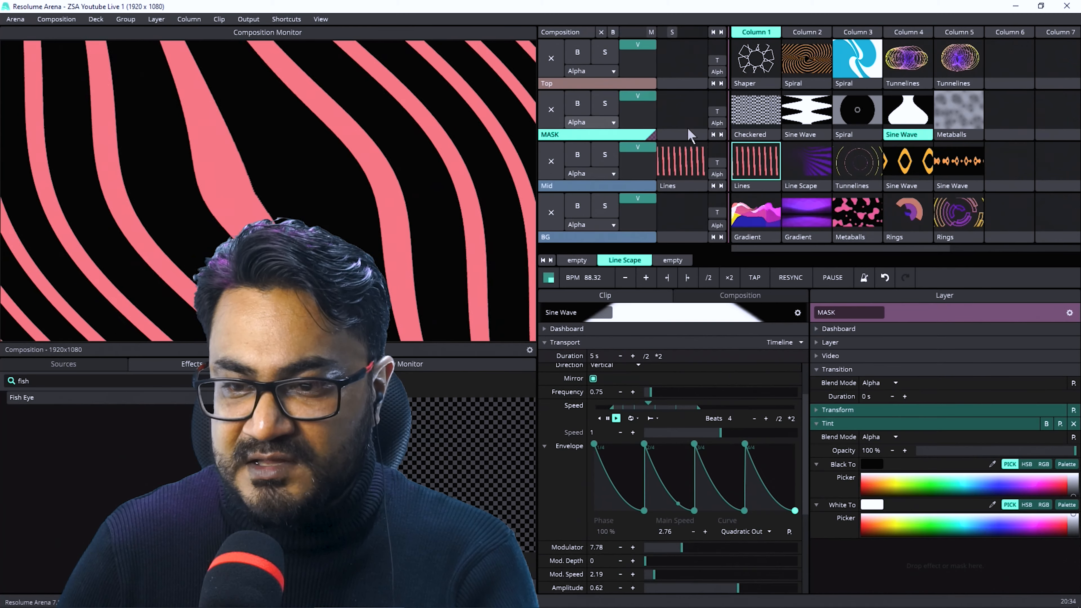
left_click(963, 170)
left_click(892, 163)
left_click(808, 164)
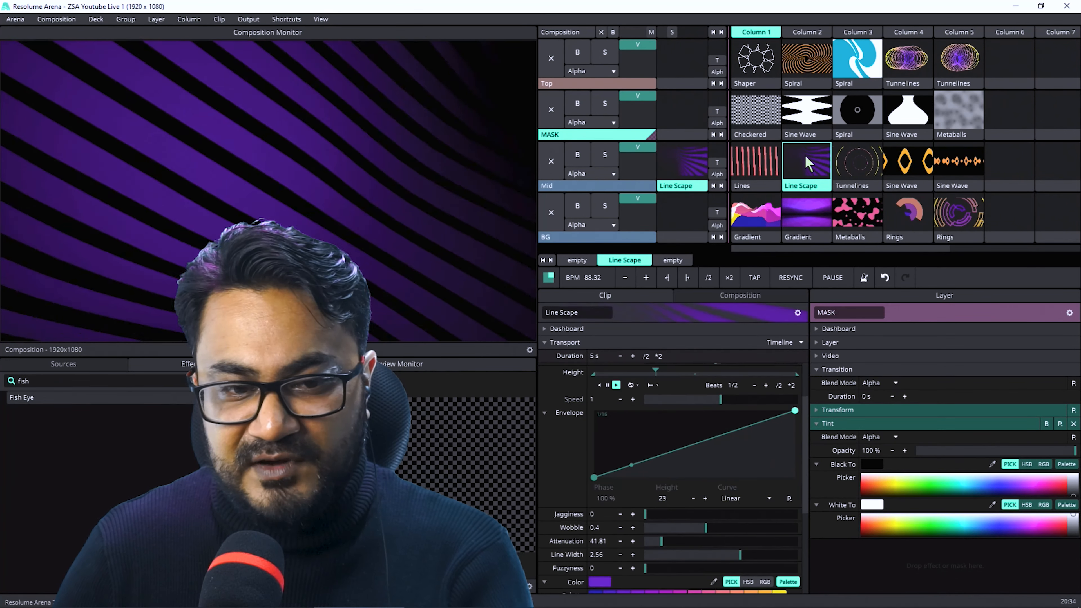
left_click(785, 216)
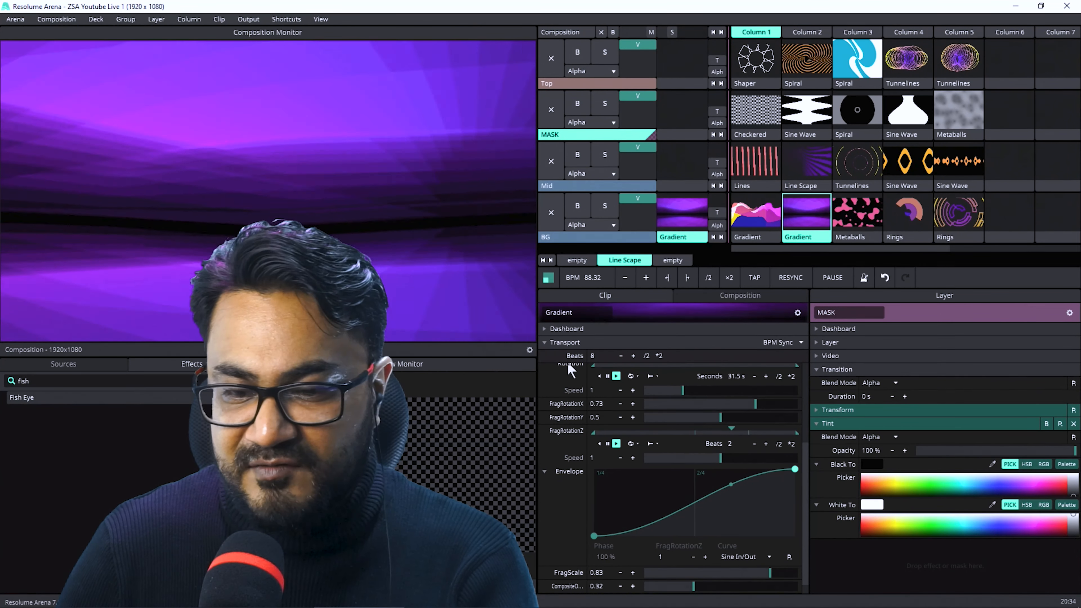
Add an envelope to the composition's FishEye amount with a Circular In curve, and collapse the Fish Eye effect.
left_click(733, 295)
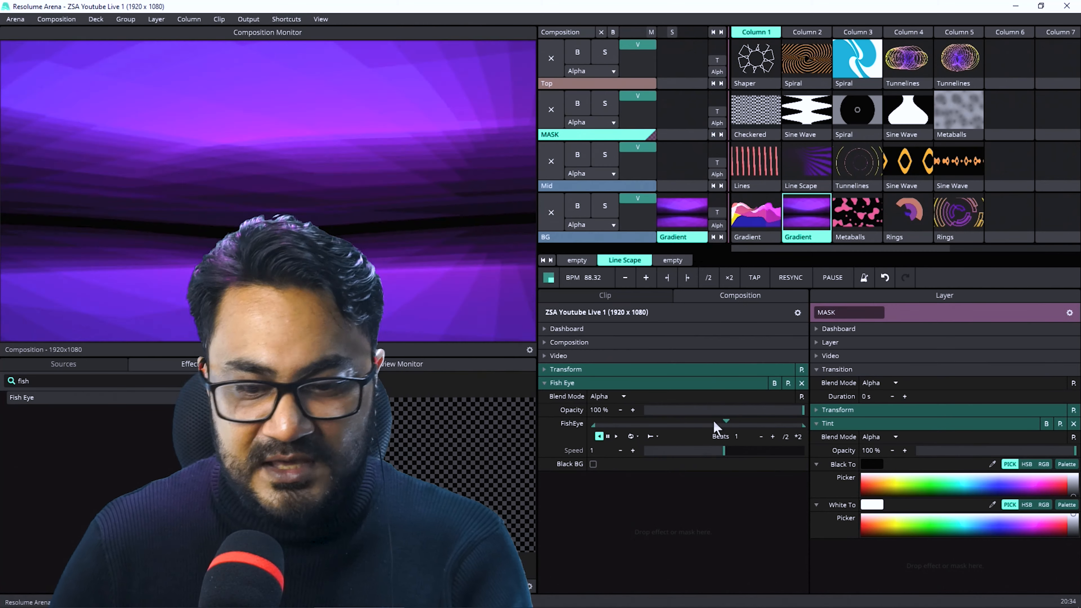
left_click(544, 424)
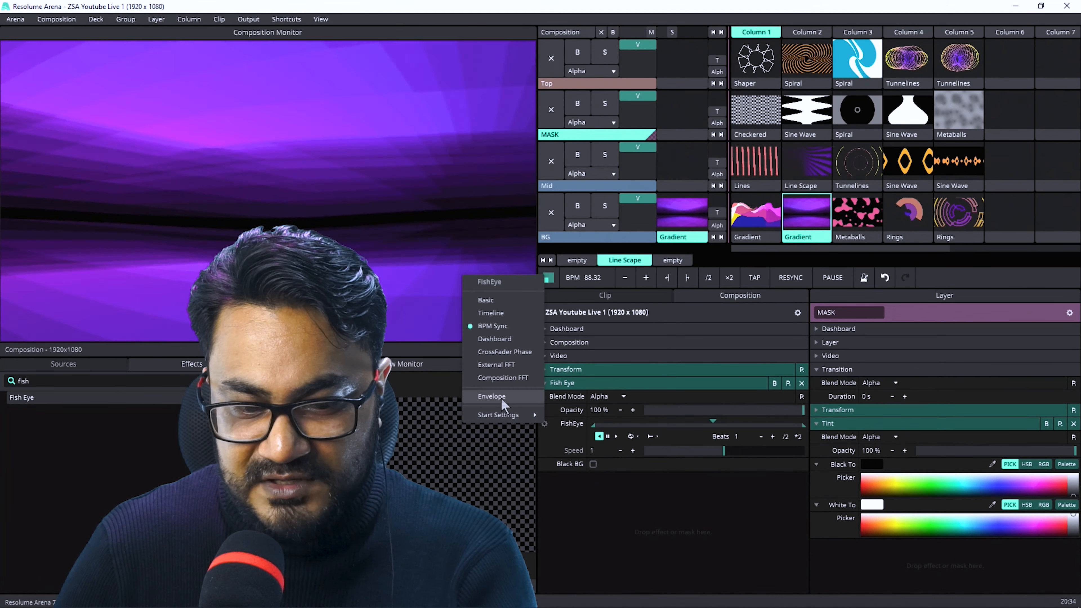
left_click(503, 400)
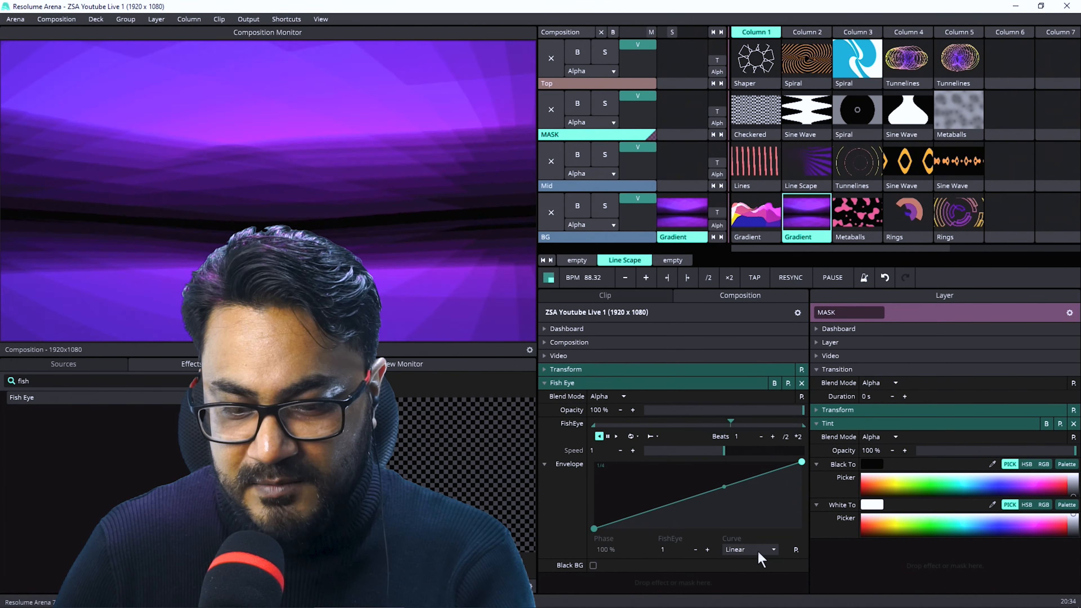
left_click(759, 551)
left_click(754, 350)
left_click(752, 550)
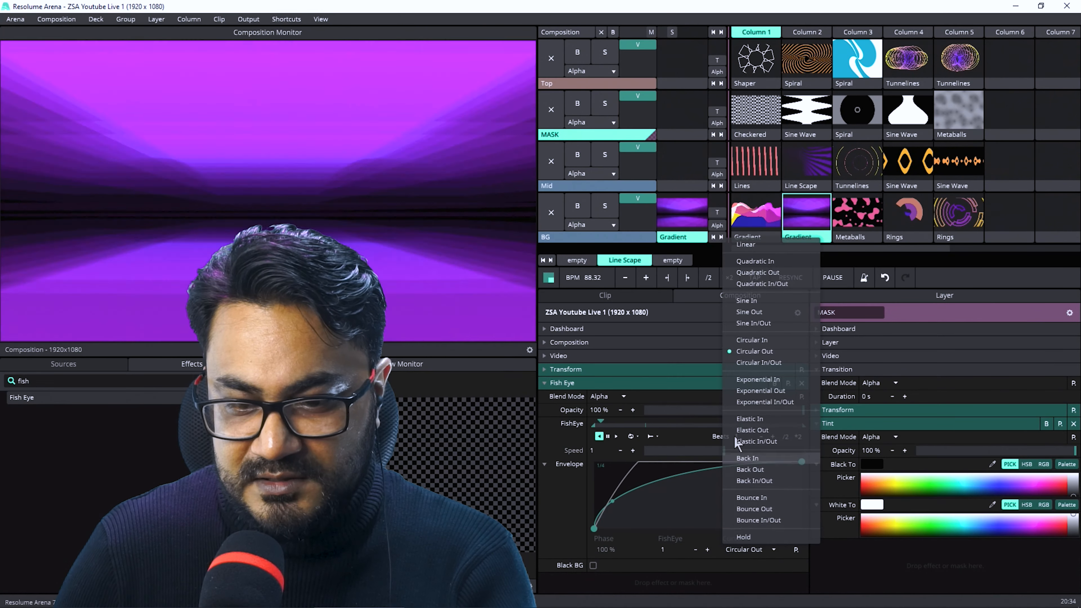
left_click(751, 340)
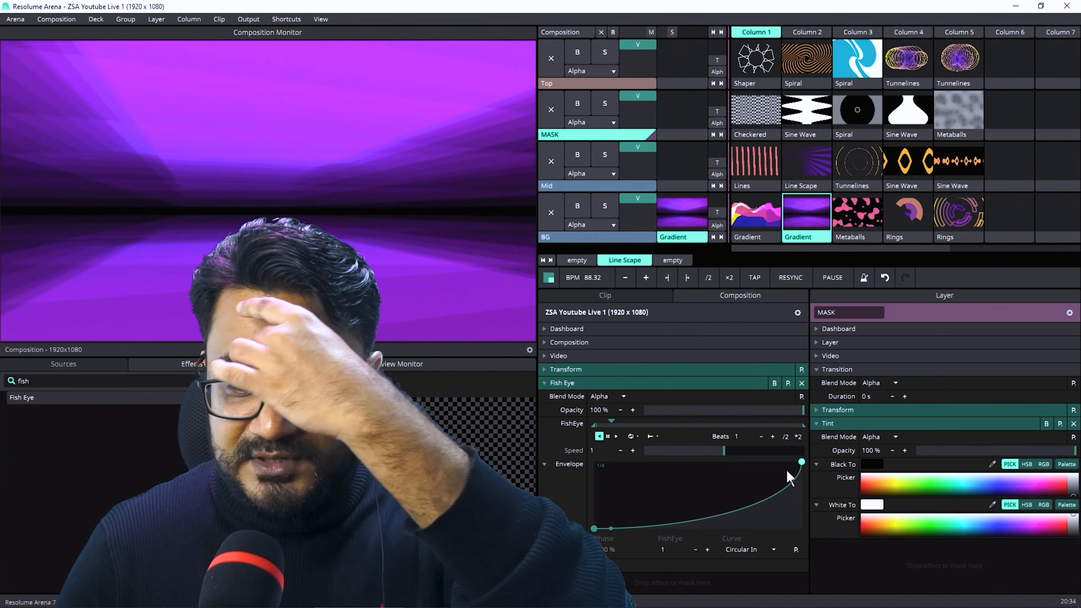
left_click(603, 384)
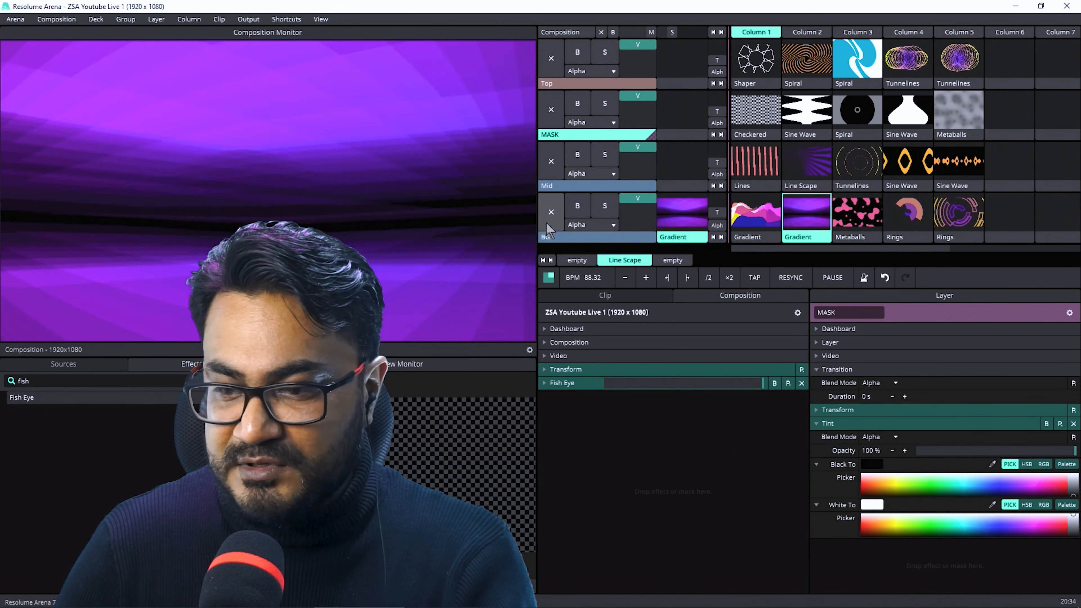
Replace the playing BG clip with a new Solid Color source in Column 6 and apply the Grid effect to it.
left_click(548, 221)
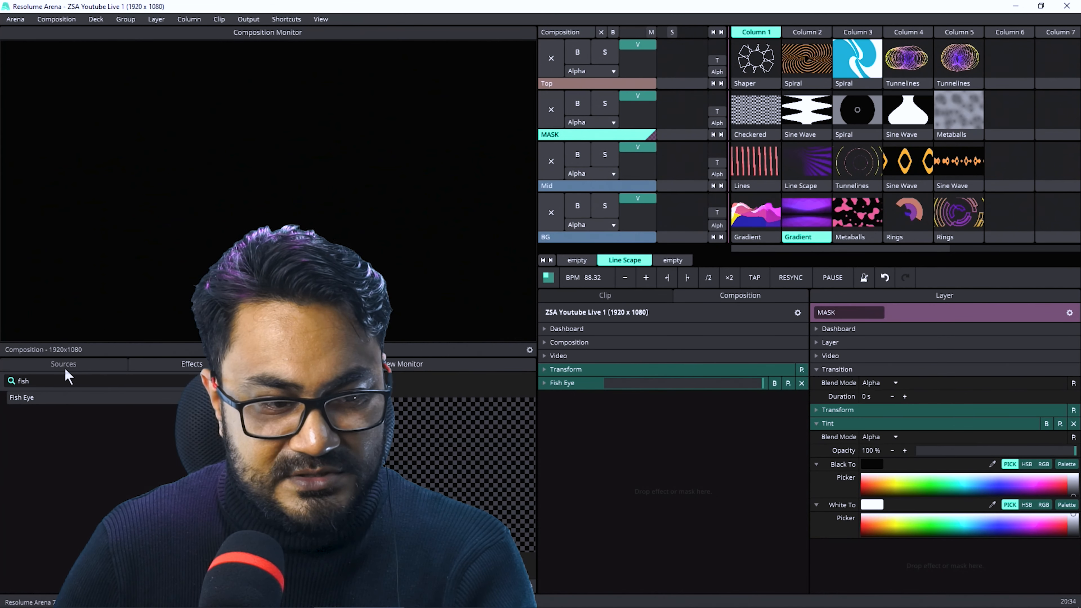
type("solid")
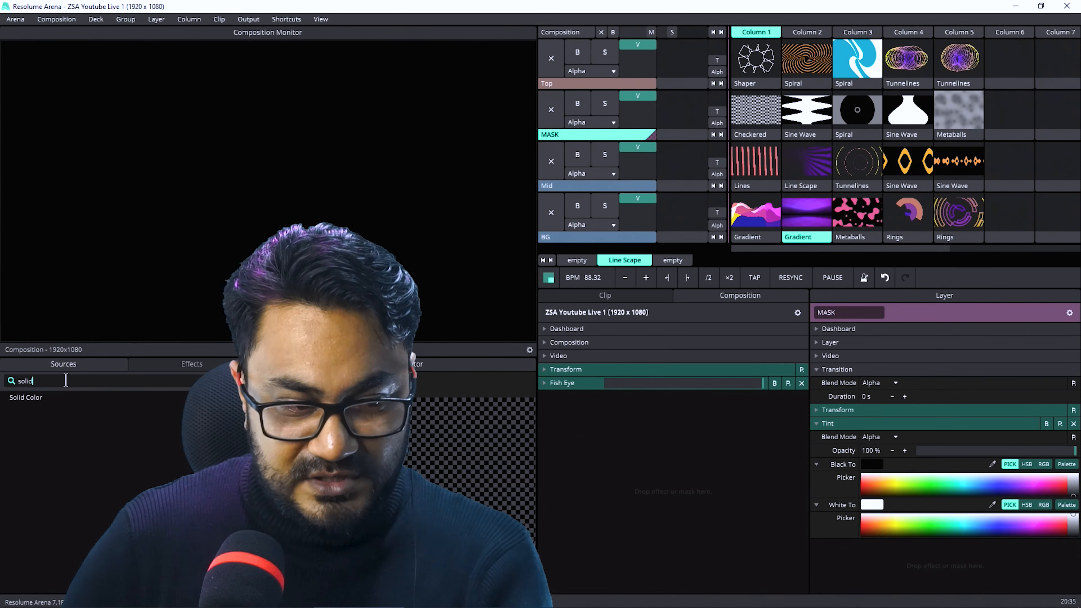
left_click_drag(1034, 209, 1025, 213)
left_click(1023, 214)
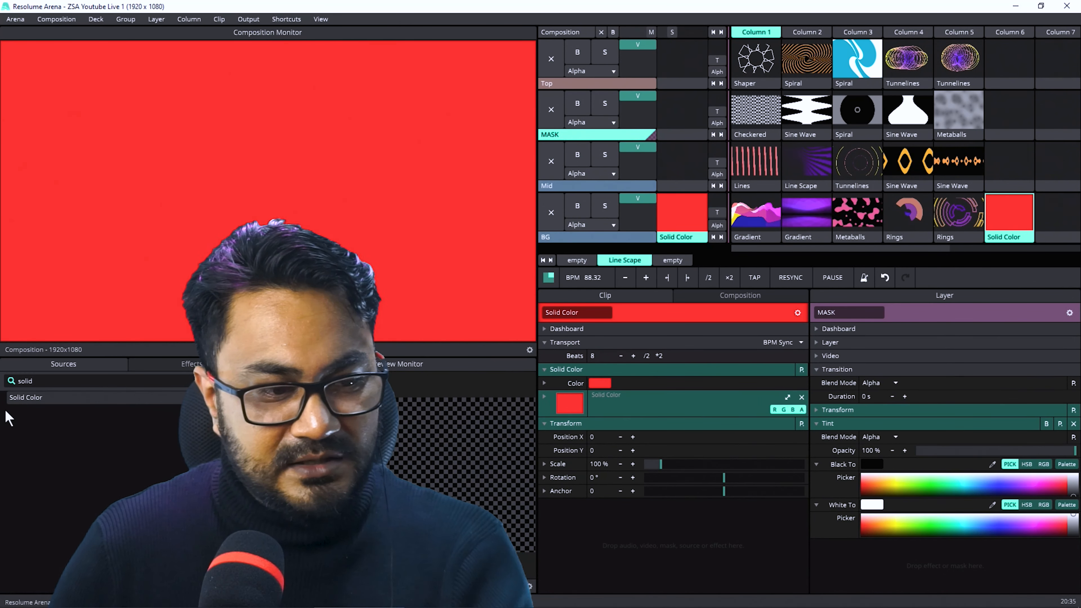
left_click(180, 378)
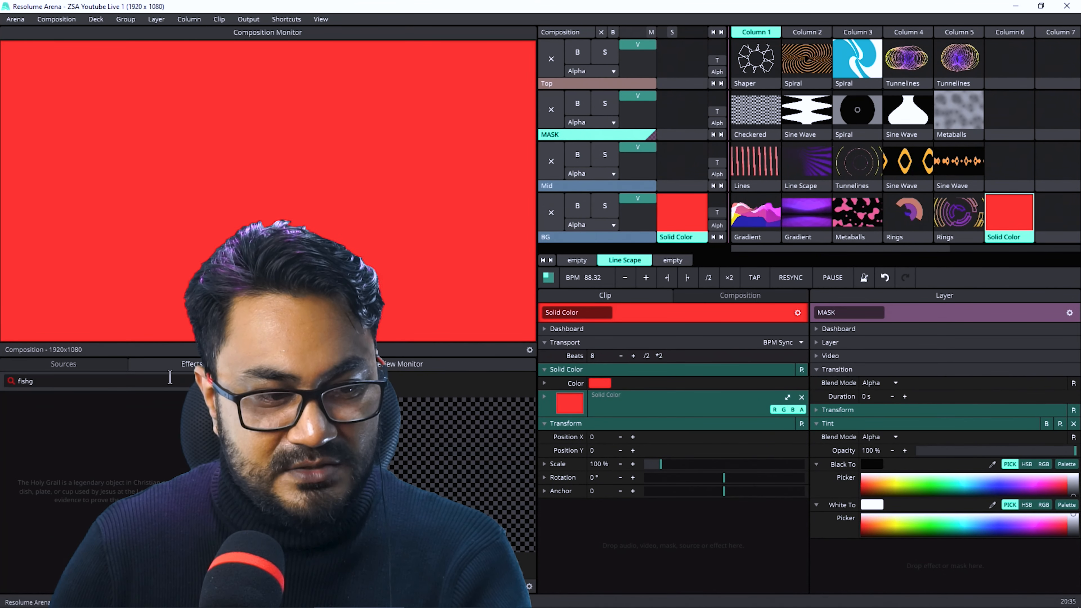
left_click_drag(17, 428, 1009, 215)
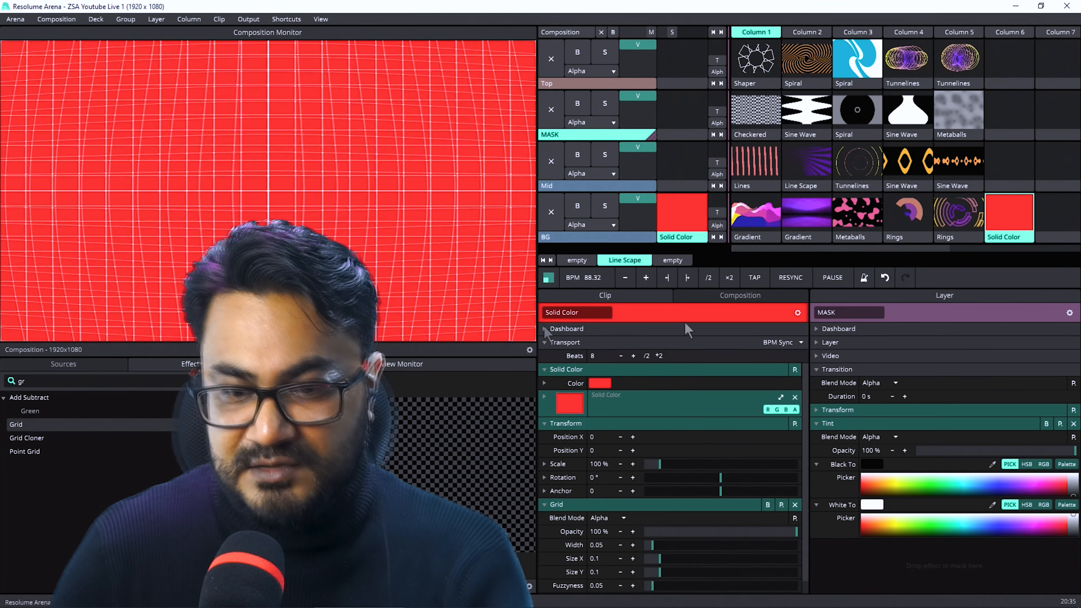
Link the Fish Eye's Opacity to the first dial of the composition's Dashboard.
left_click(688, 295)
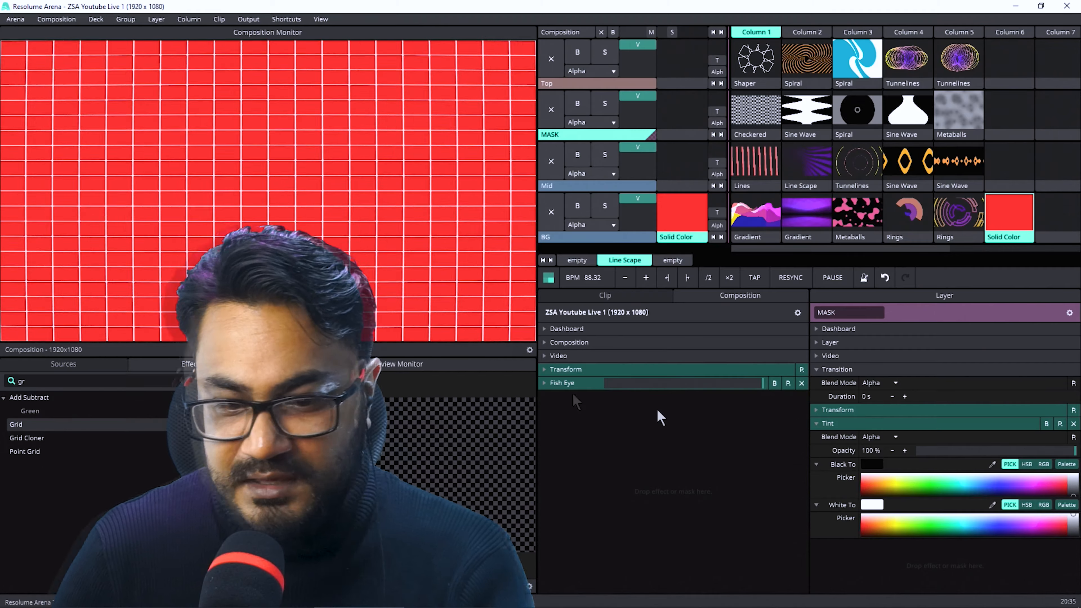
left_click(573, 384)
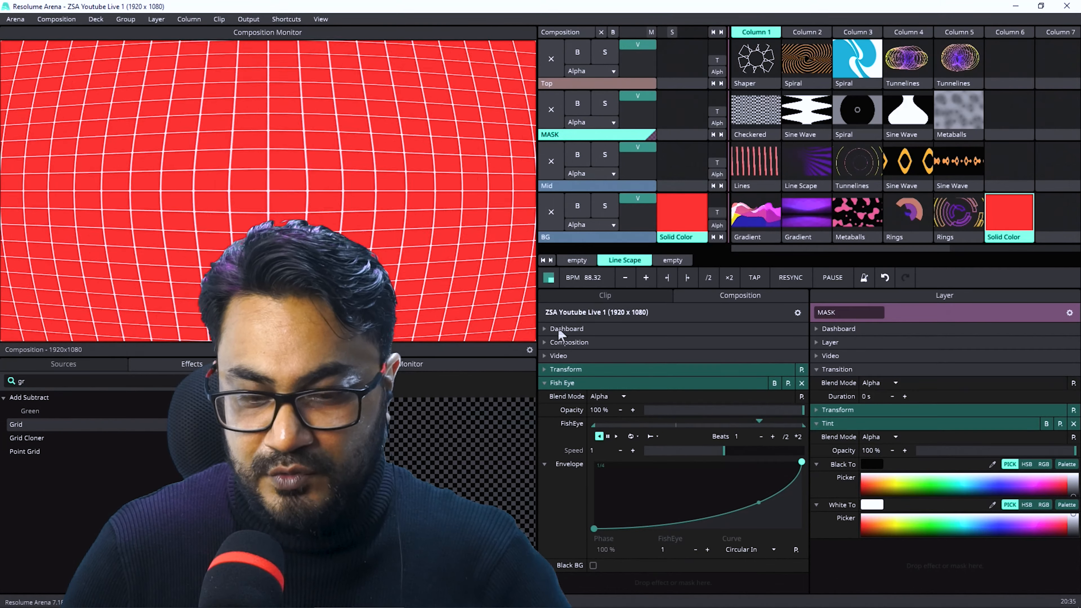
left_click(558, 328)
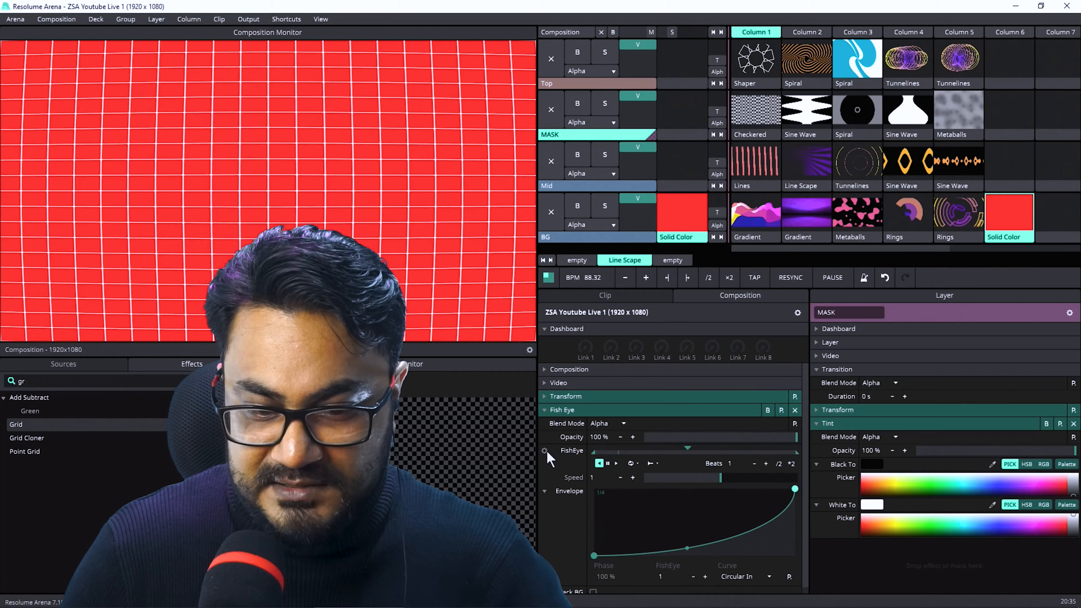
left_click(545, 438)
left_click_drag(569, 436, 582, 342)
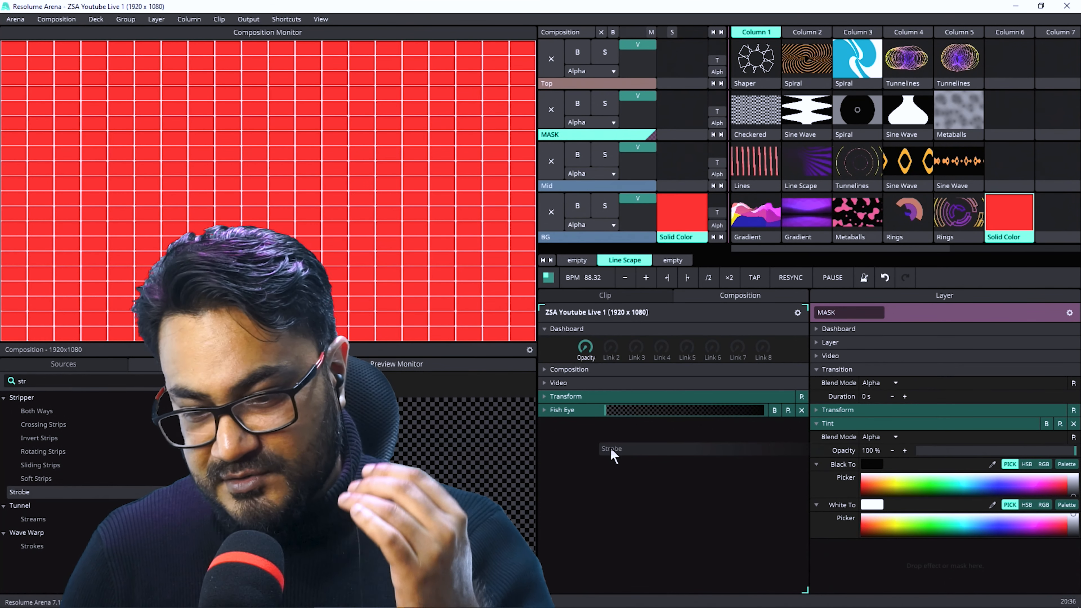
Add the Strobe effect to the composition and set its Frequency to 0.99.
left_click_drag(611, 449, 610, 447)
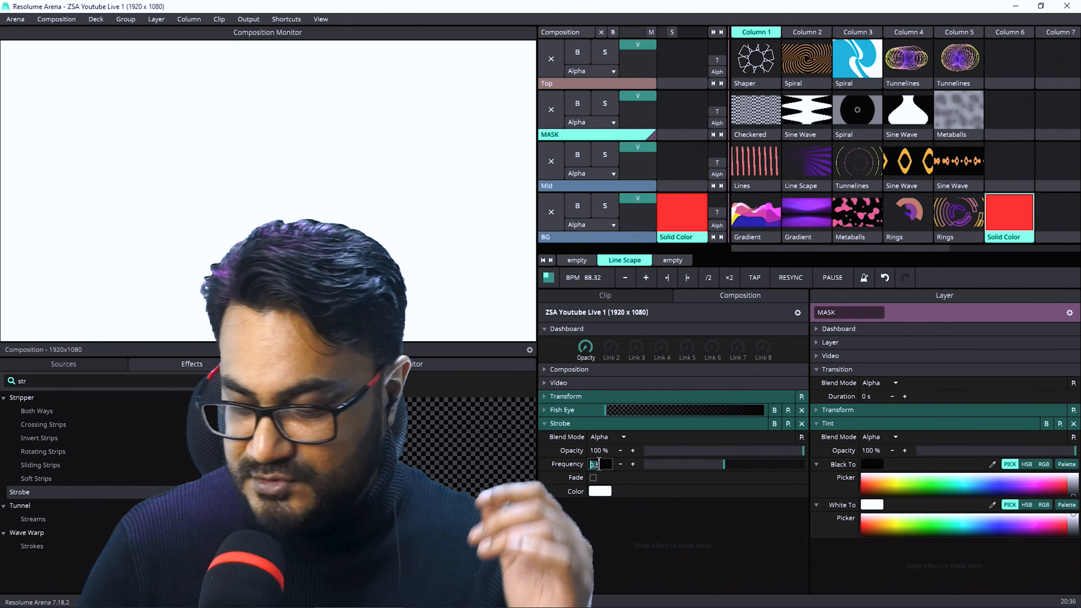
double_click(599, 464)
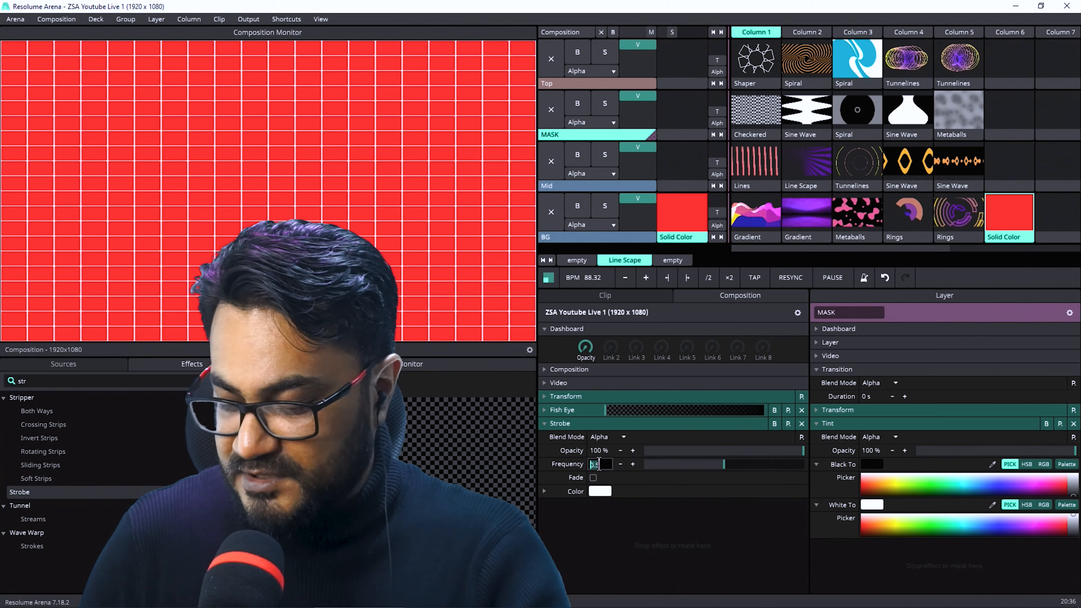
type(".99")
key("Return")
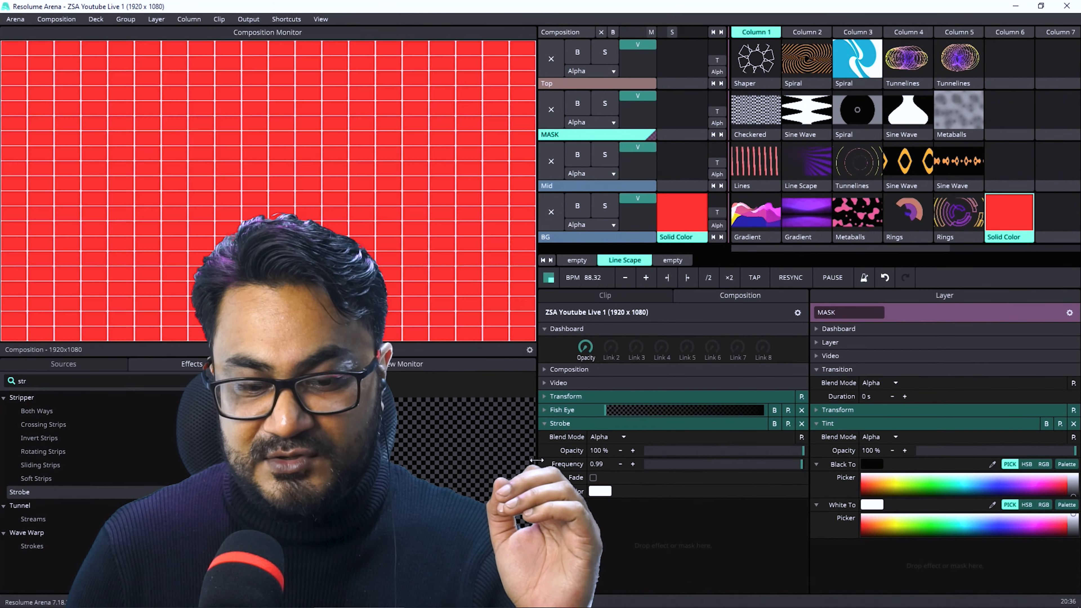
Link the Strobe's Opacity to the second composition Dashboard dial and test it by fading the Strobe up and down.
left_click_drag(602, 348, 604, 348)
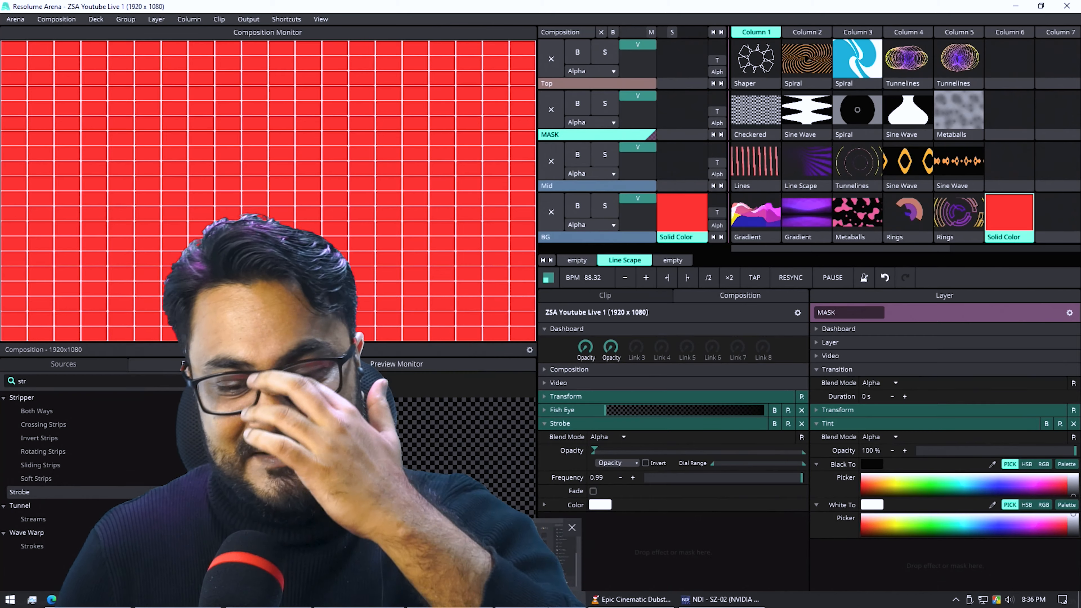
mouse_move(606, 410)
left_mouse_down()
mouse_move(800, 412)
mouse_move(606, 410)
left_mouse_up()
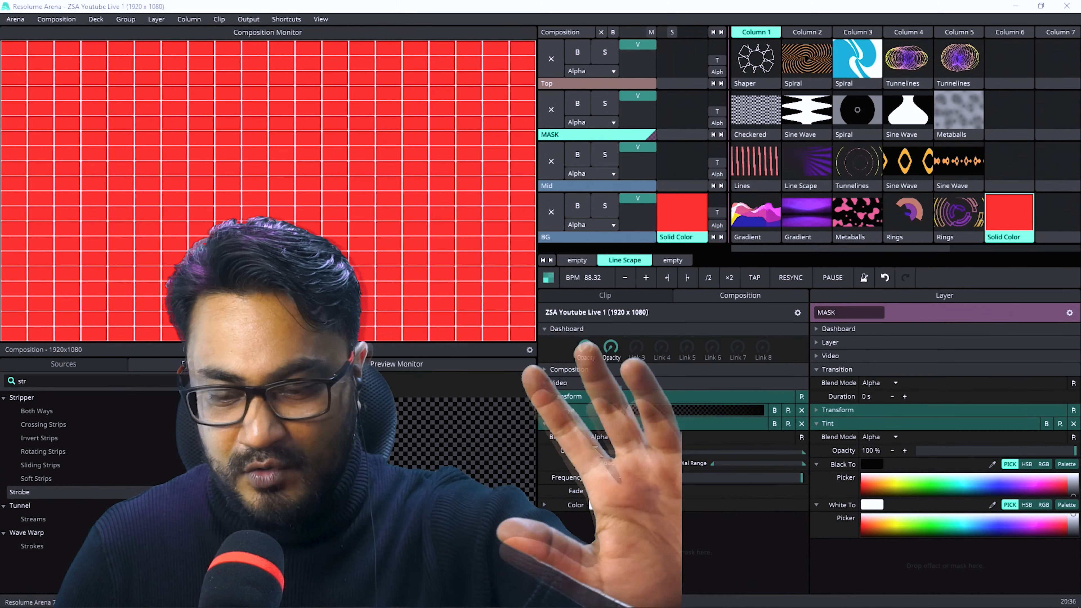
left_click_drag(594, 450, 870, 480)
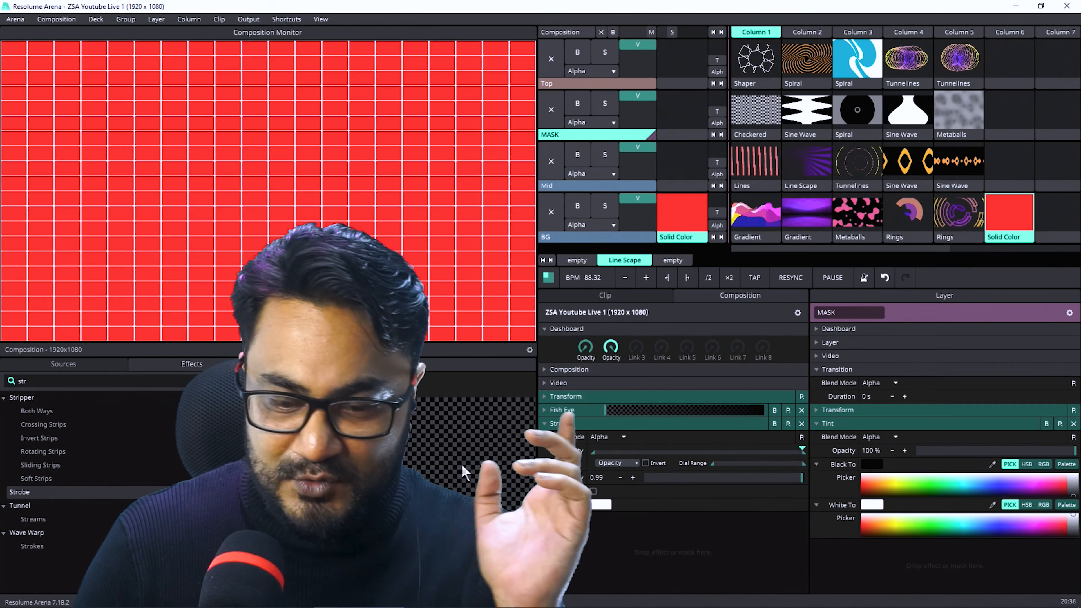
left_click_drag(607, 351, 602, 477)
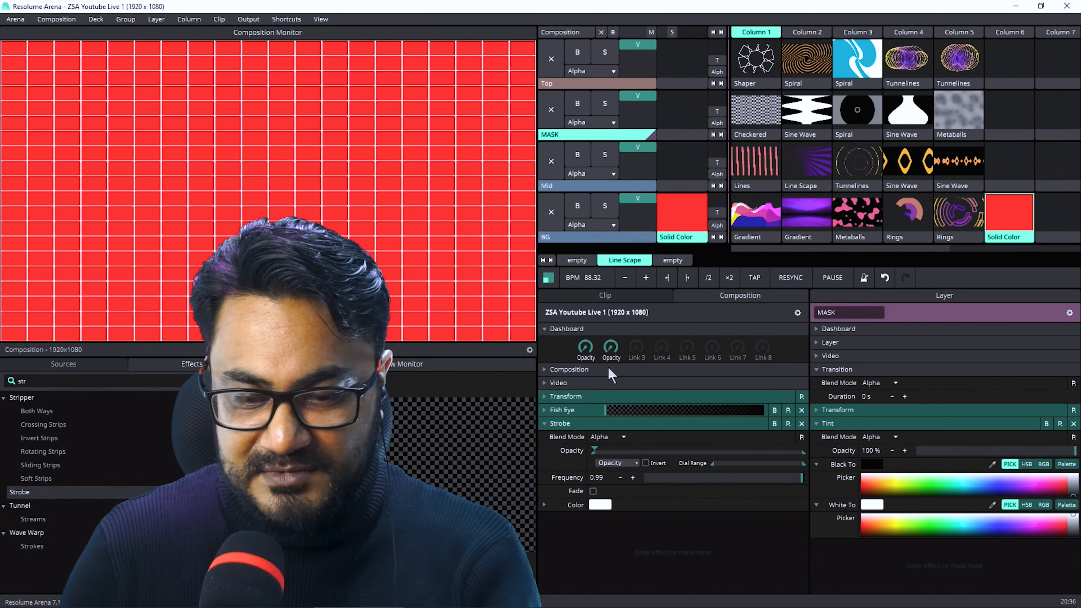
Try a lower Strobe Frequency with its Opacity dial raised, and undo the last change.
left_click_drag(609, 280, 609, 192)
left_click_drag(800, 479, 788, 481)
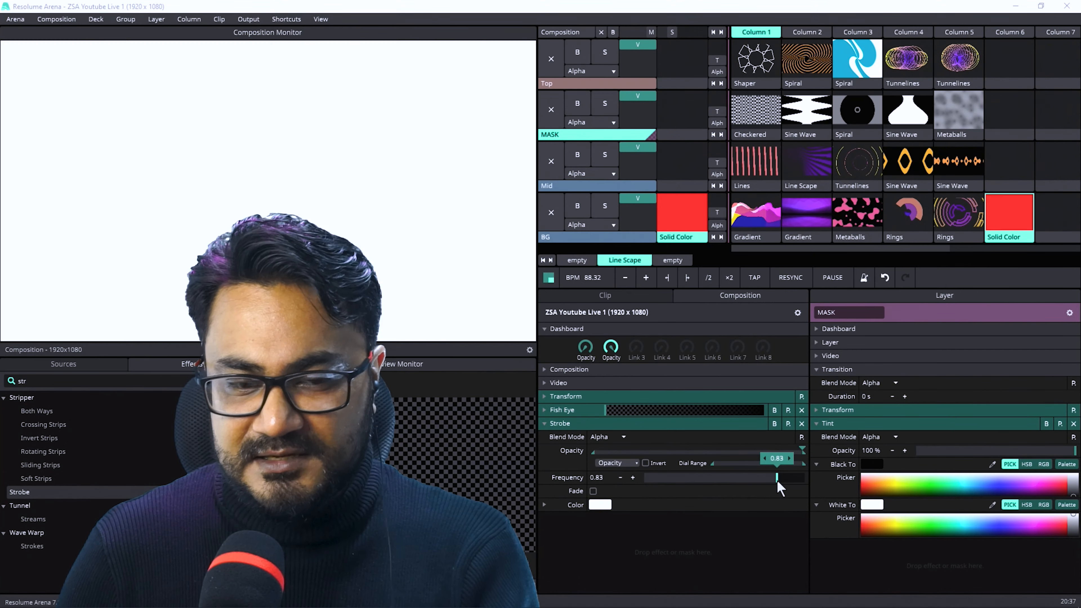
key("ctrl+z")
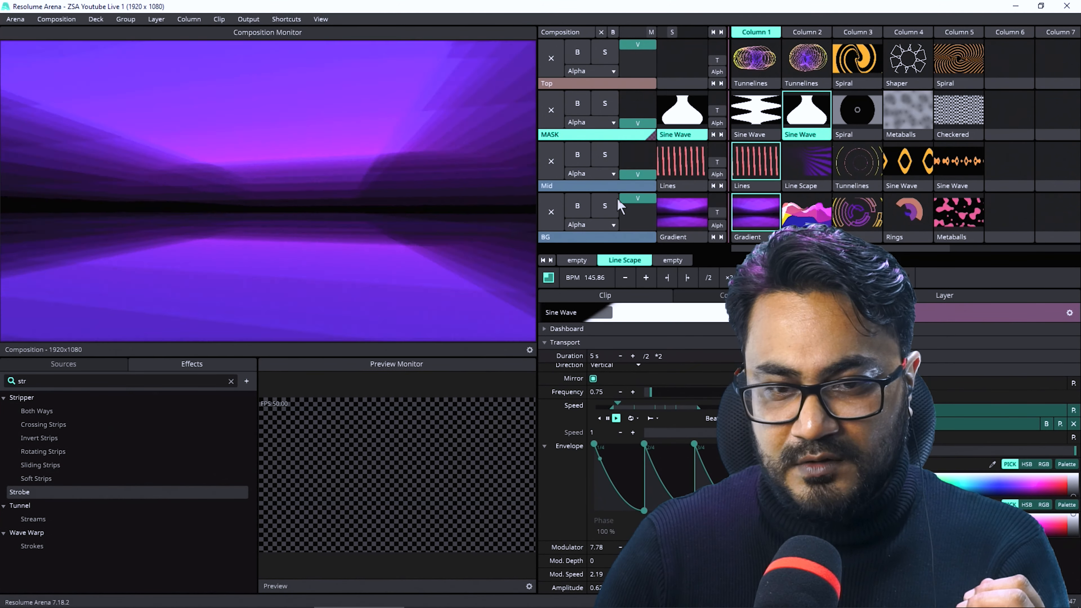
Fade in the Mid layer and trigger the Top layer's Column 1 Tunnelines with its transition blend mode set to RGB.
left_click_drag(625, 176, 636, 147)
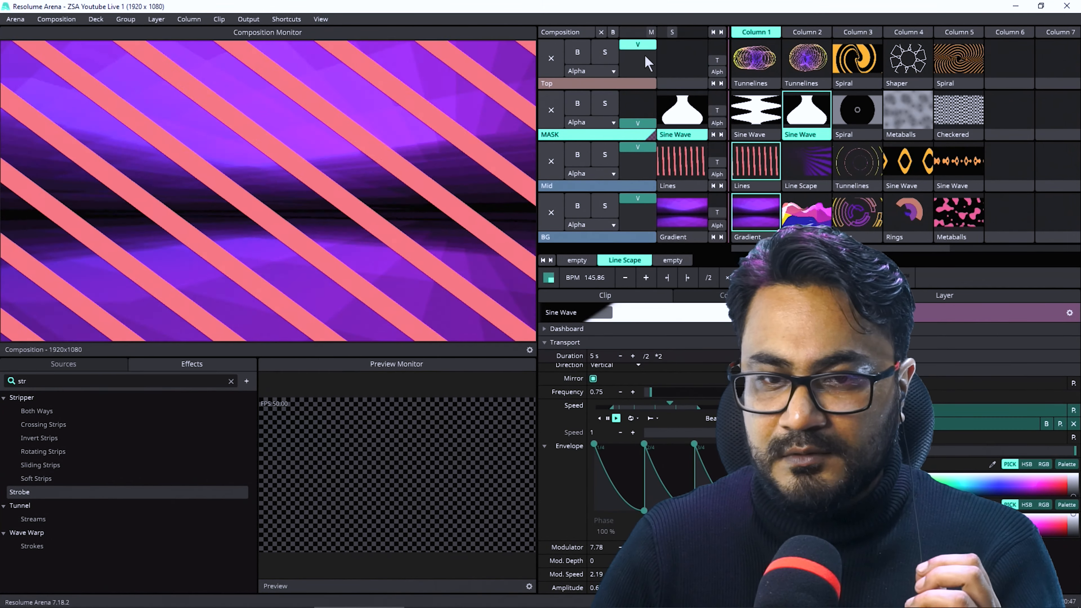
left_click(716, 72)
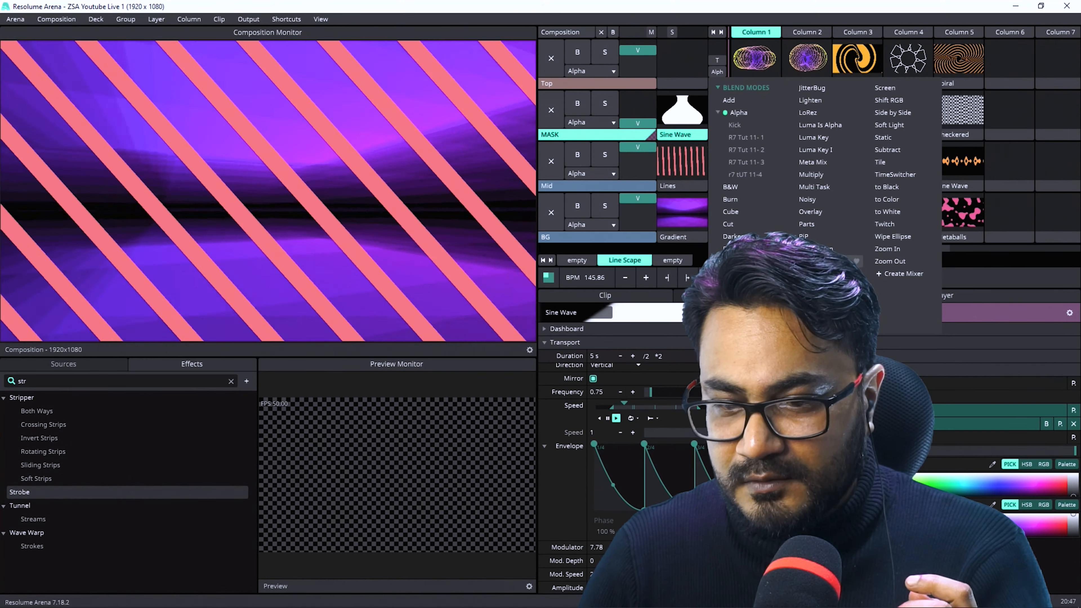
left_click(804, 298)
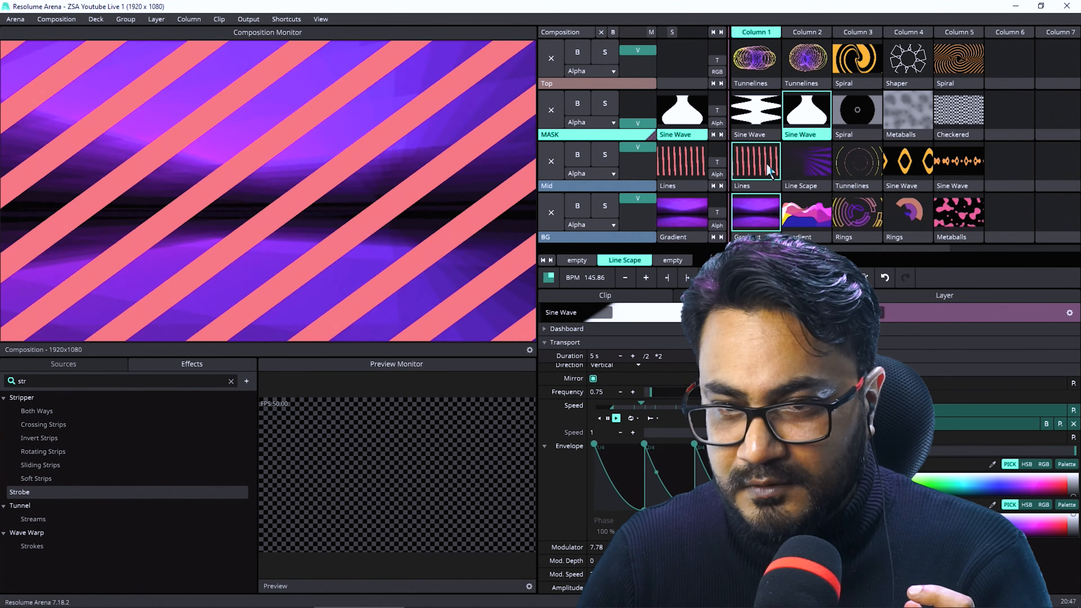
left_click(755, 67)
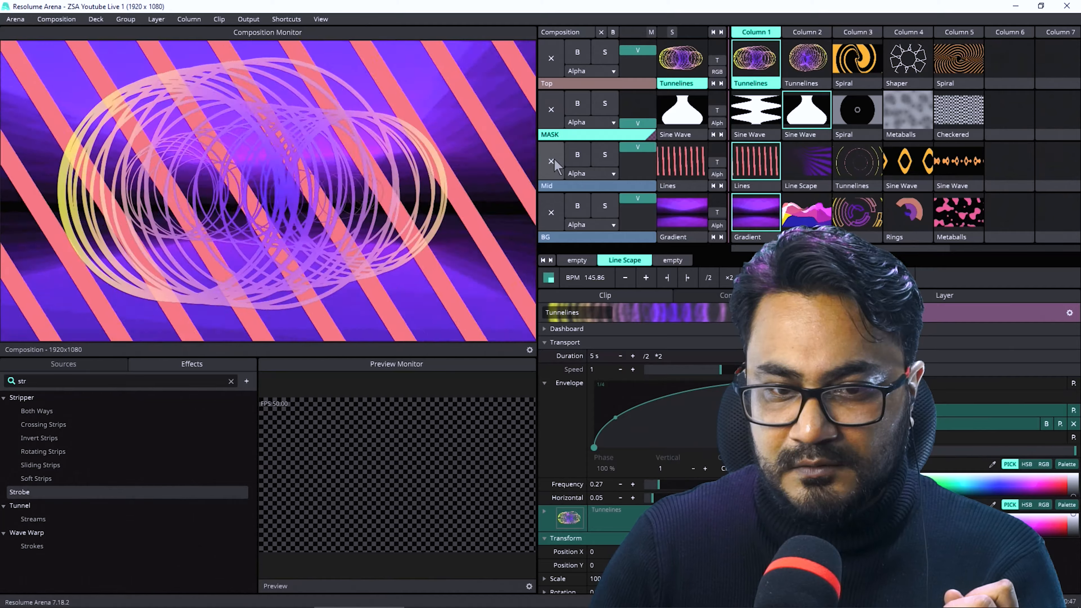
Clear and fade out the Mid layer, and trigger Mid's Line Scape, BG's Column 2 Gradient and MASK's Column 1 Sine Wave.
left_click(552, 160)
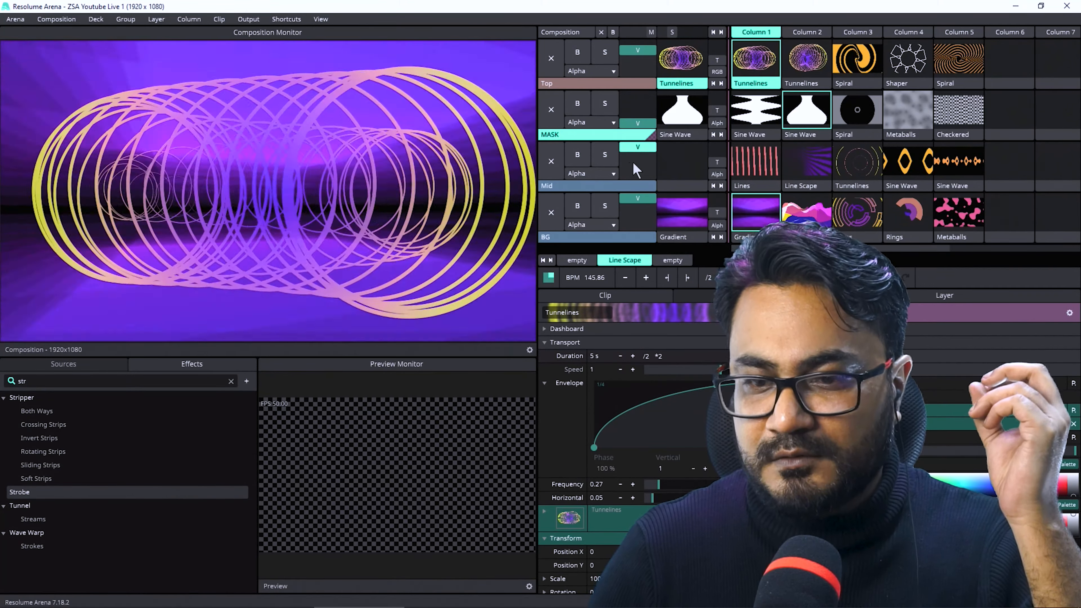
left_click_drag(634, 148, 634, 174)
left_click(799, 157)
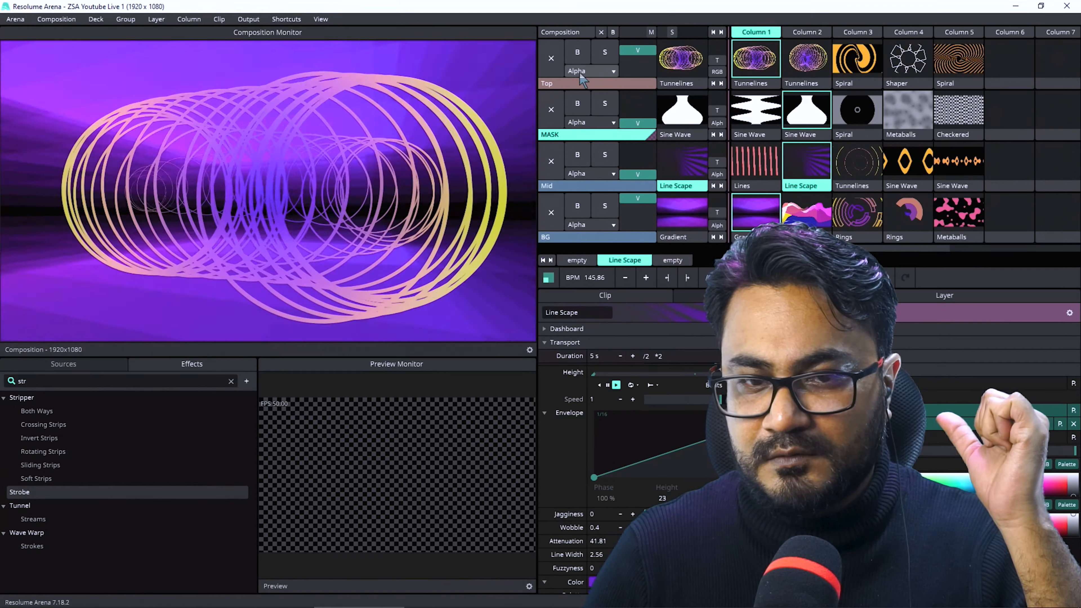
left_click(791, 211)
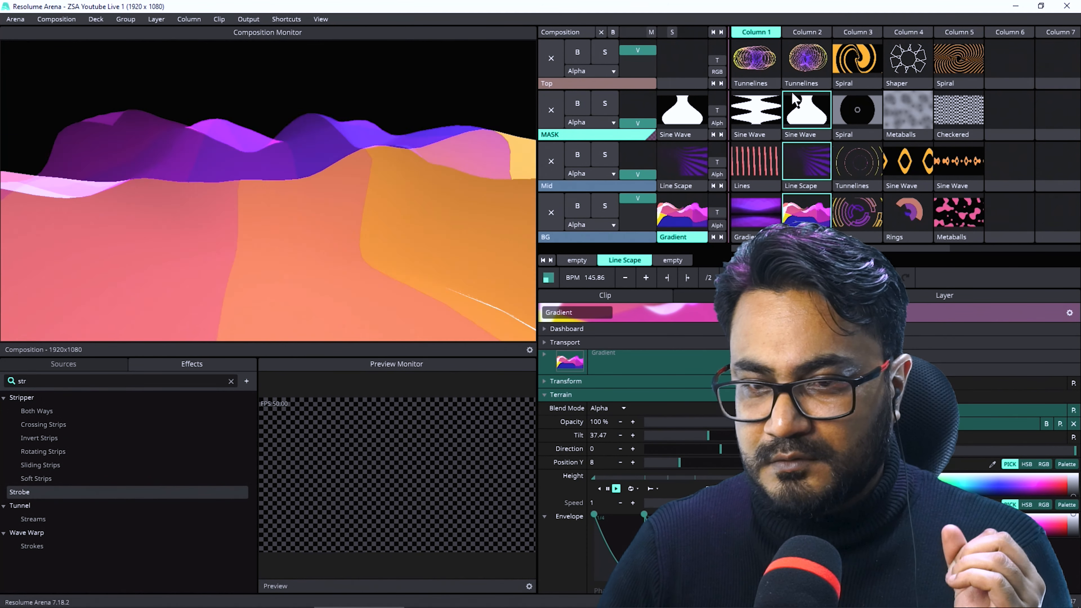
left_click(753, 117)
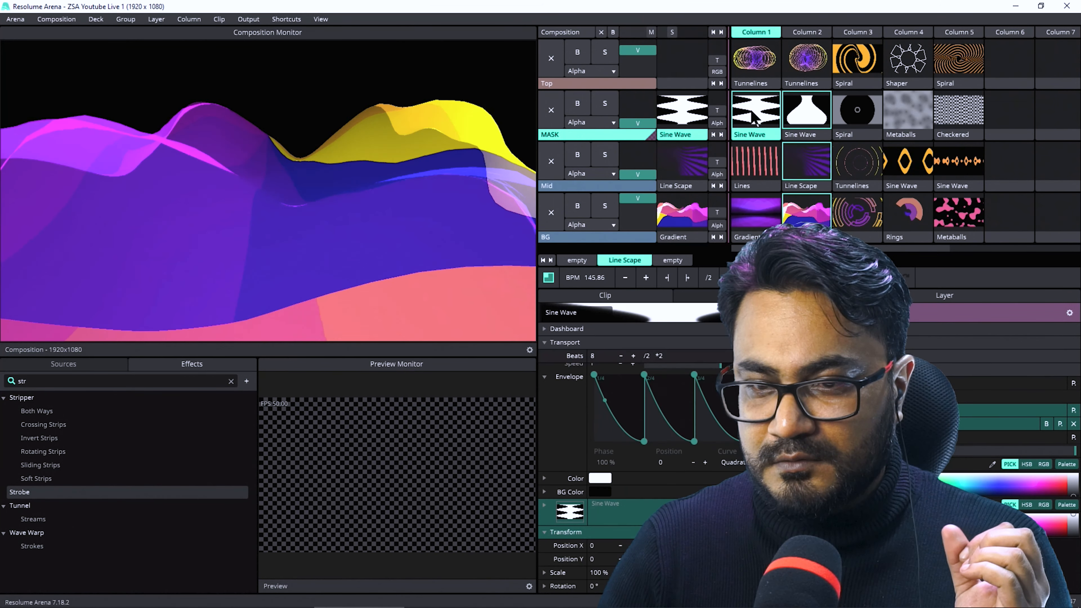
Fade in the Mid and MASK layers, and adjust the Top layer's opacity fader and transition duration slightly.
left_click_drag(638, 171, 639, 90)
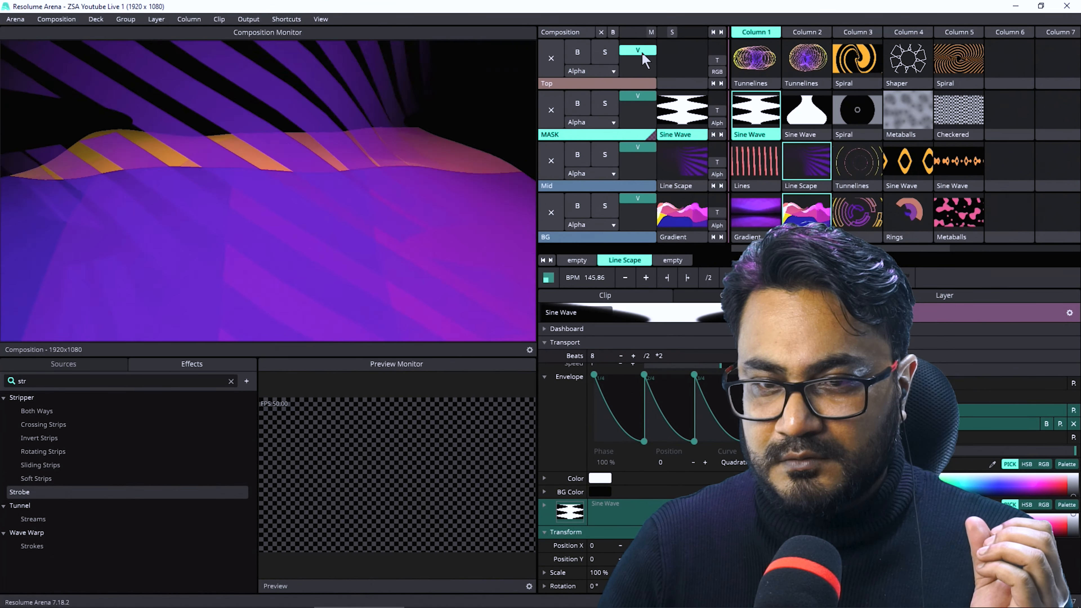
left_click_drag(645, 54, 645, 57)
left_click_drag(717, 60, 717, 54)
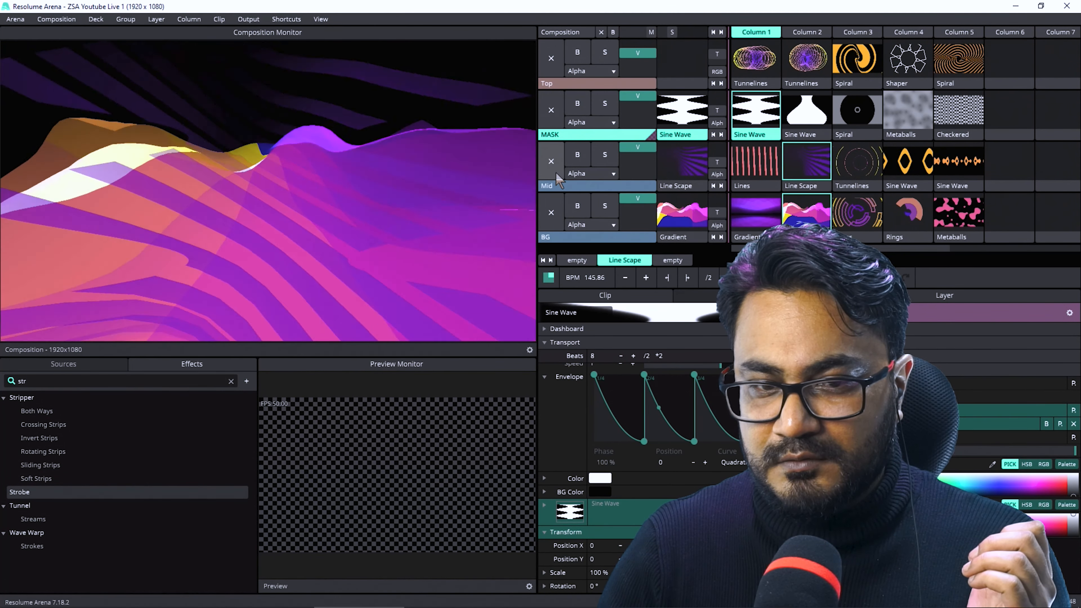
Clear the Mid layer's Line Scape, and end the performance by clearing every playing clip in the composition.
left_click(555, 172)
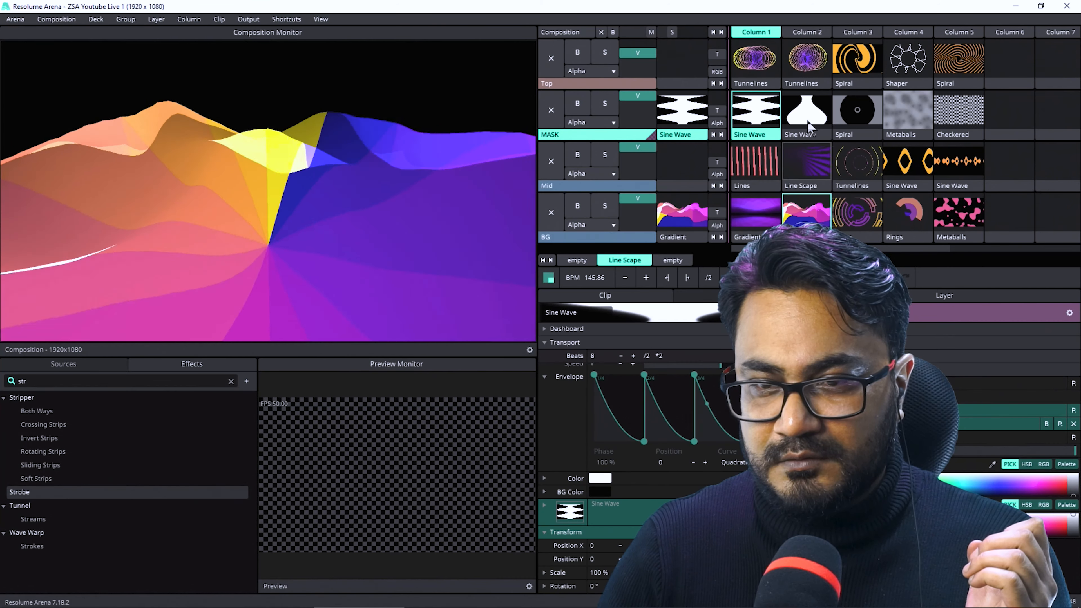
left_click(600, 33)
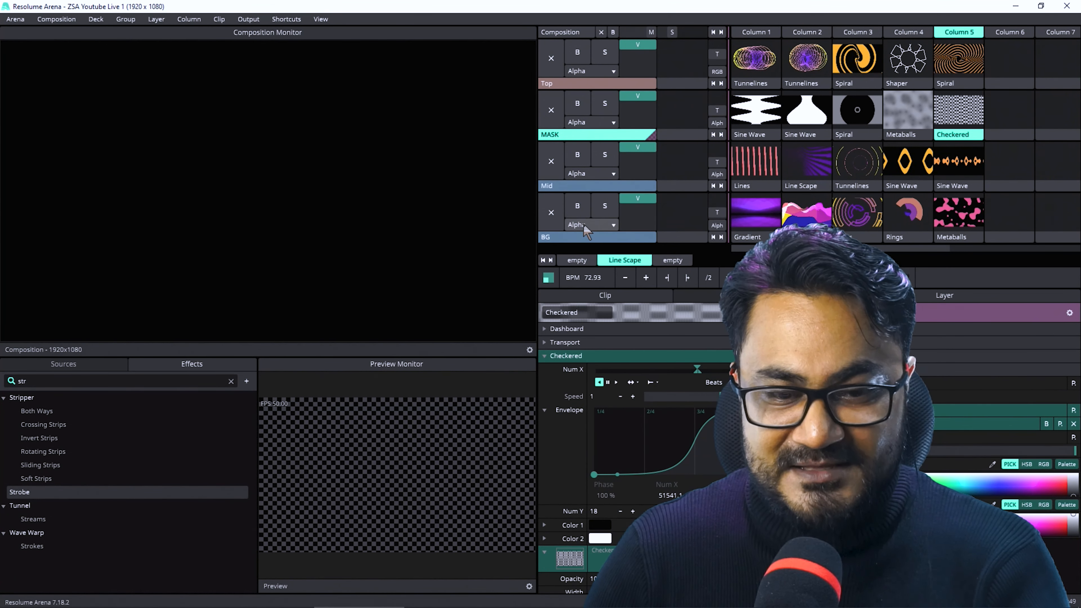
Switch to VLC media player and minimize its window to return to the composition.
key("alt+Tab")
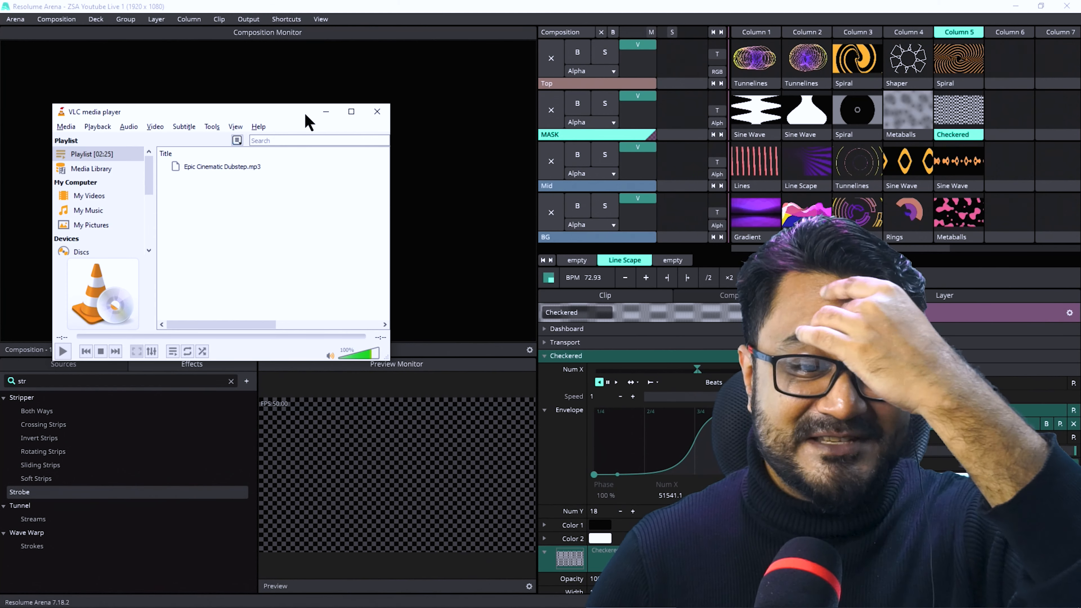
left_click(323, 113)
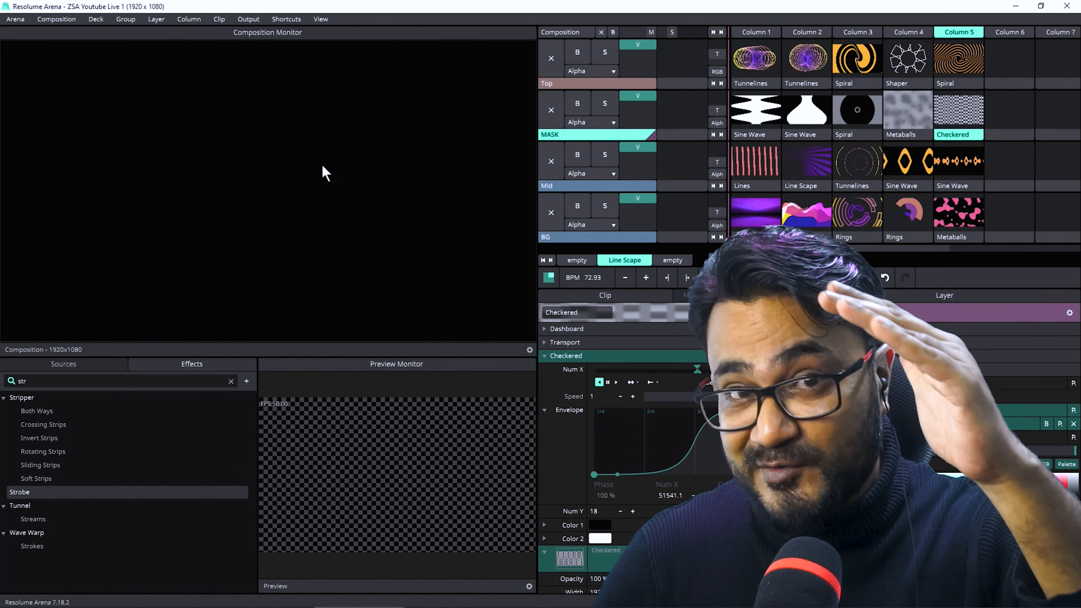